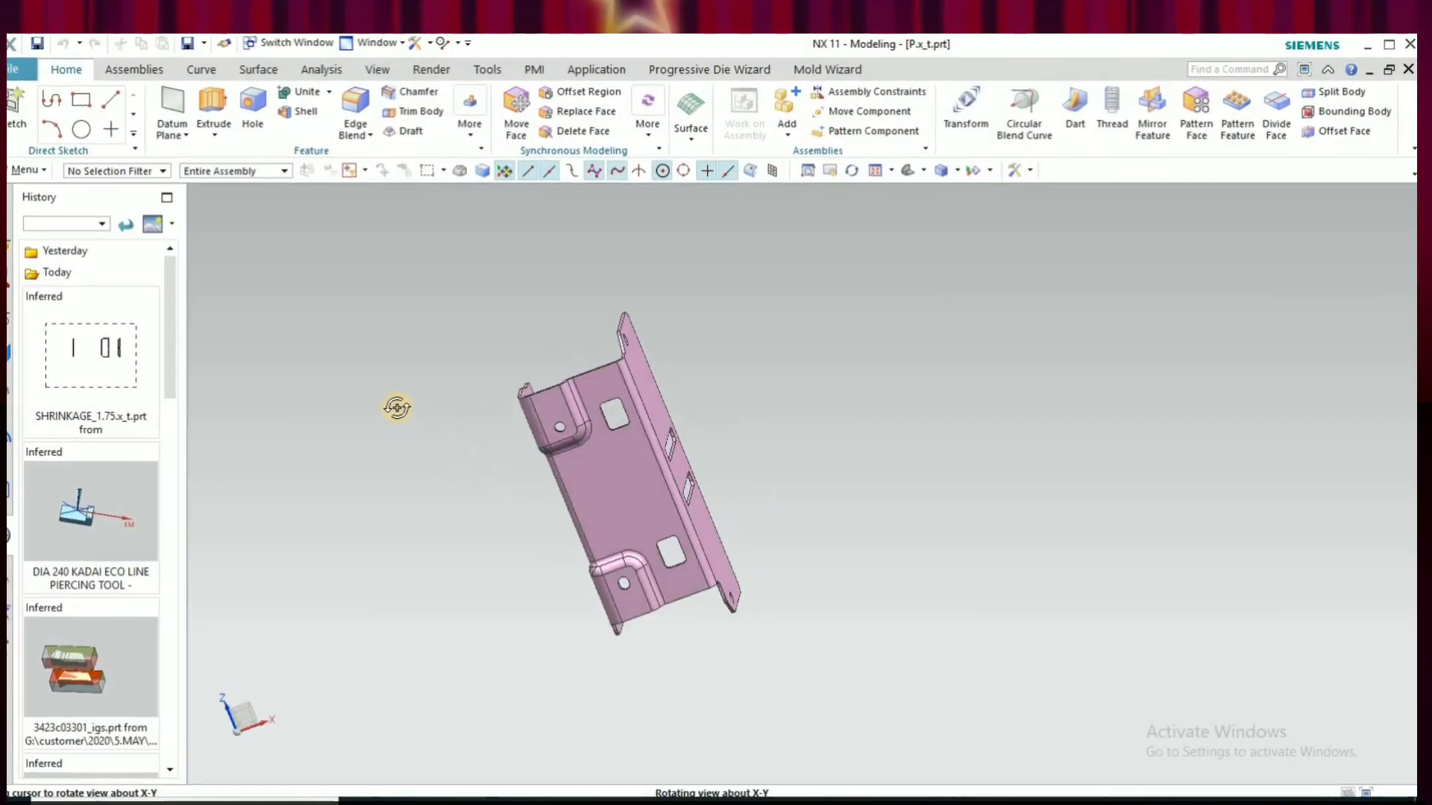
Step: Save the sheet-metal bracket's part file
middle_click_drag(393, 409, 527, 440)
scroll(622, 444, "up", 3)
key("ctrl+s")
middle_click_drag(623, 444, 415, 385)
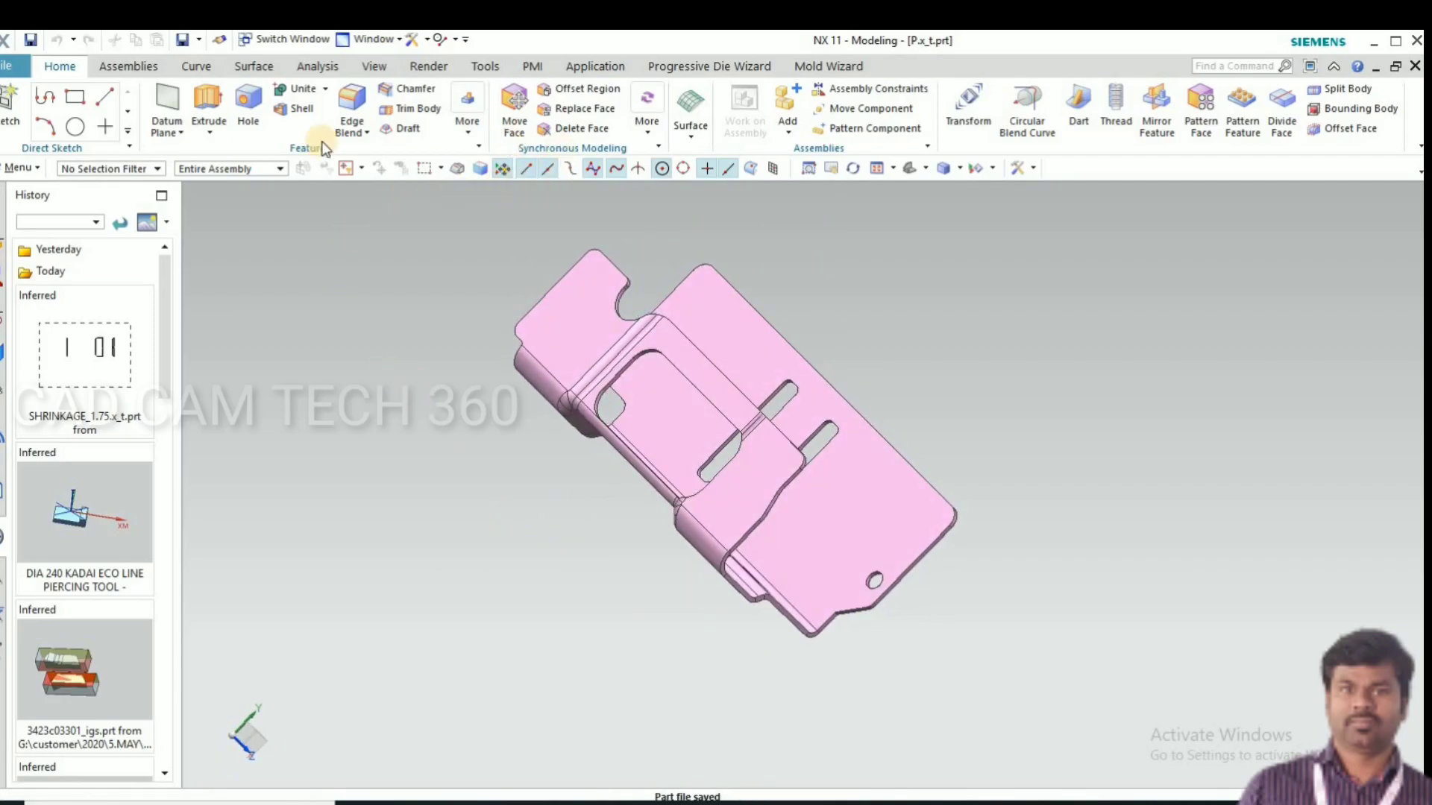
Step: Extract a surface copy of the bracket's skin with Extract Geometry, choosing the tangent faces that start from the short end flange
left_click(254, 69)
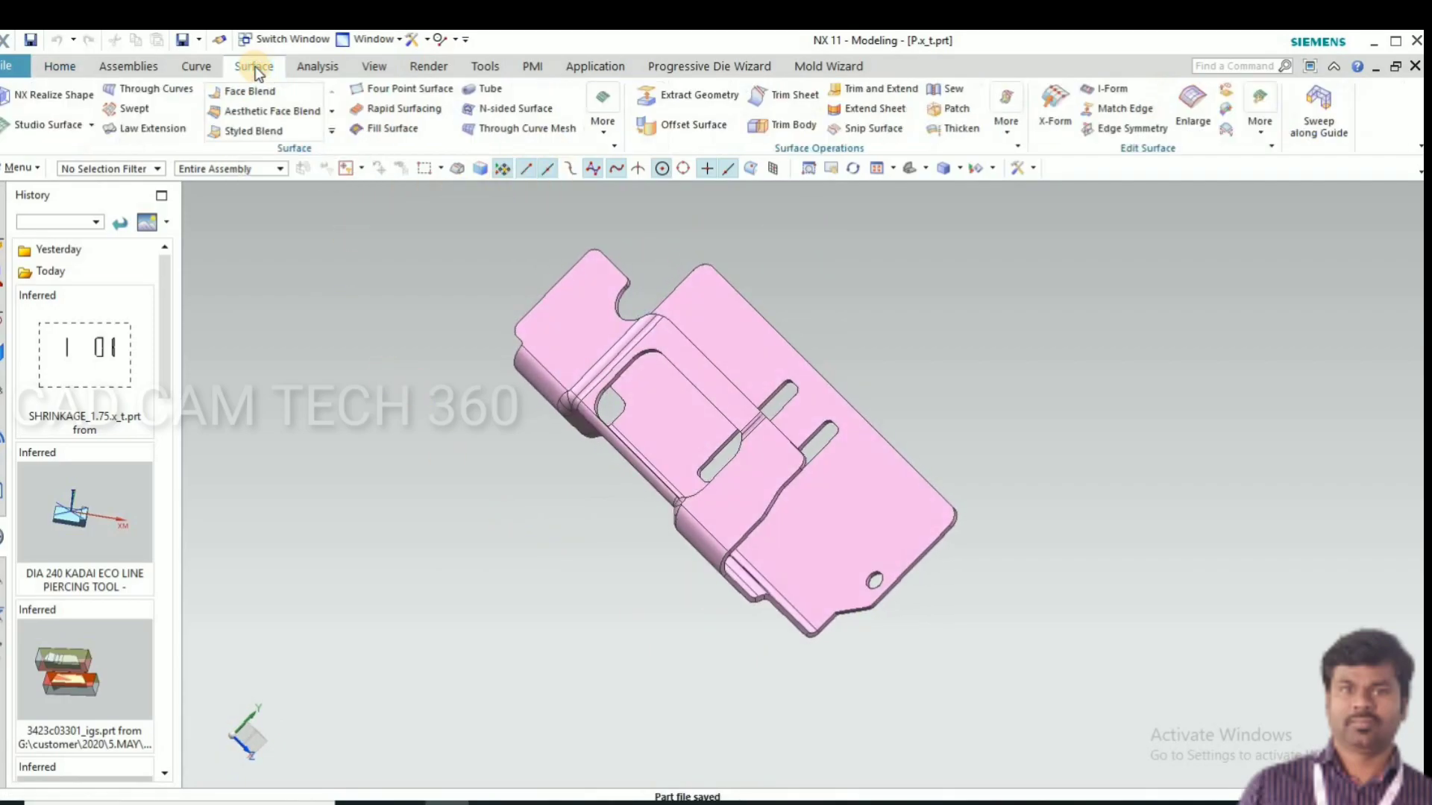
left_click(681, 94)
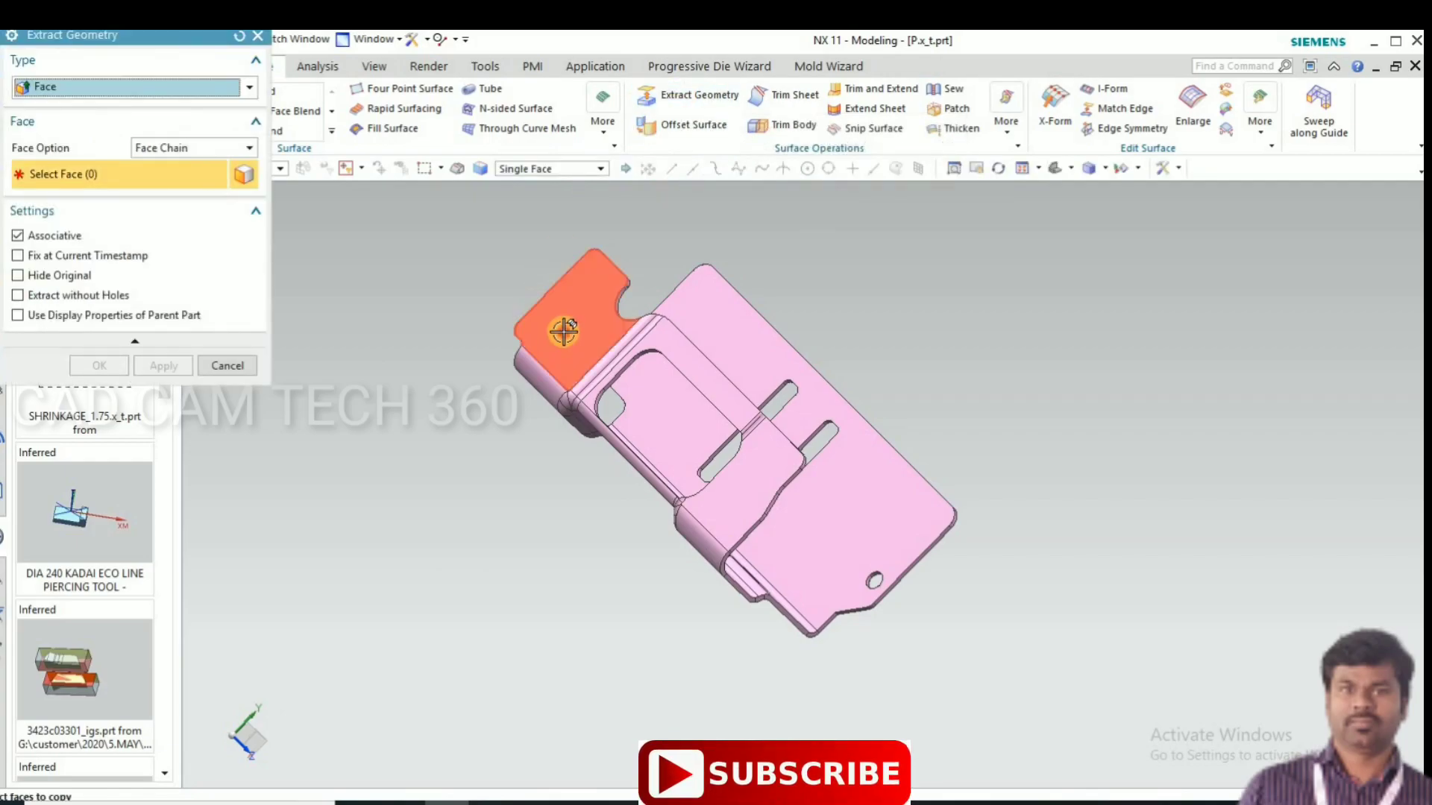
left_click(593, 316)
left_click(598, 297)
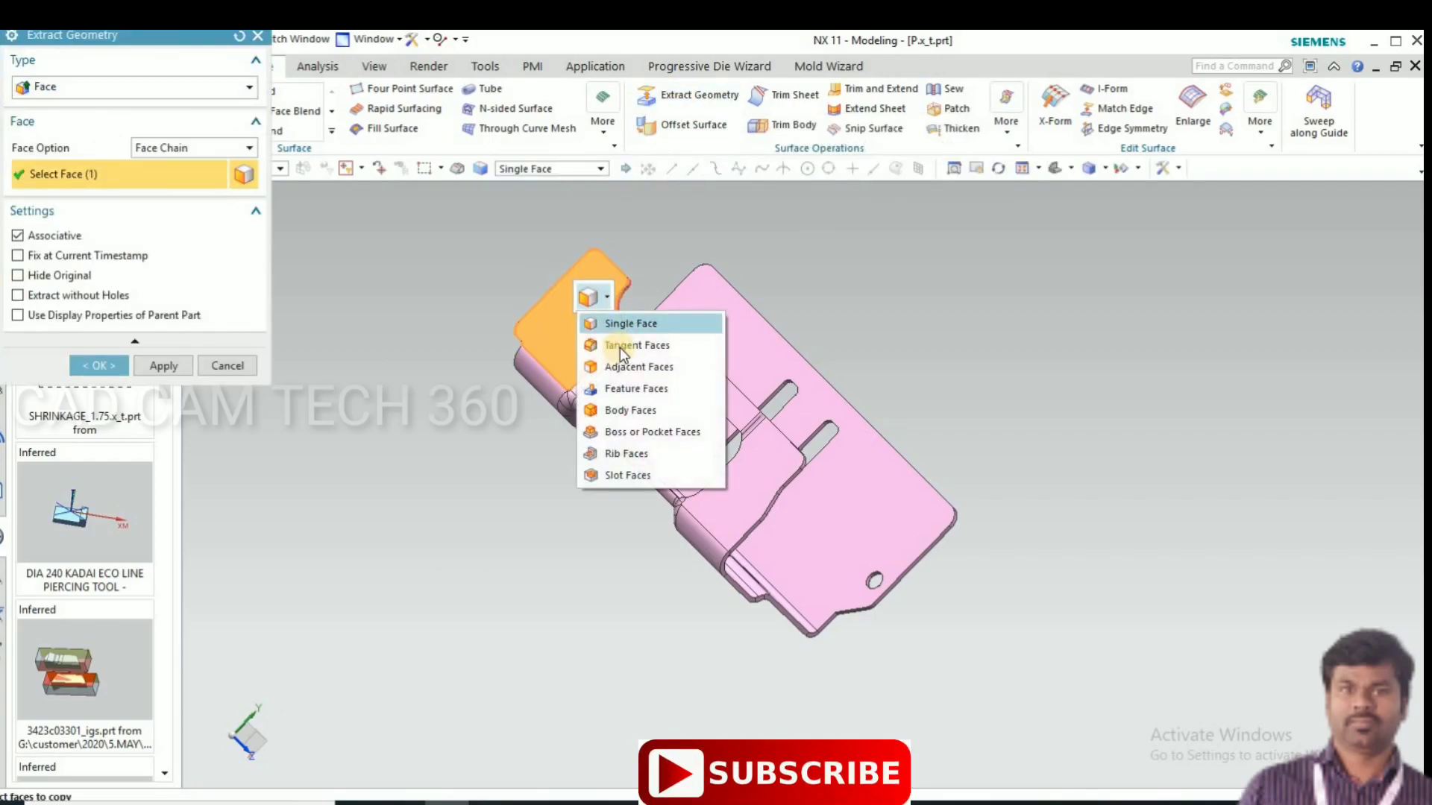
key("Return")
mouse_move(502, 473)
middle_mouse_down()
mouse_move(565, 329)
mouse_move(569, 387)
mouse_move(593, 416)
mouse_move(537, 556)
mouse_move(501, 539)
mouse_move(550, 537)
mouse_move(488, 482)
middle_mouse_up()
left_click(105, 366)
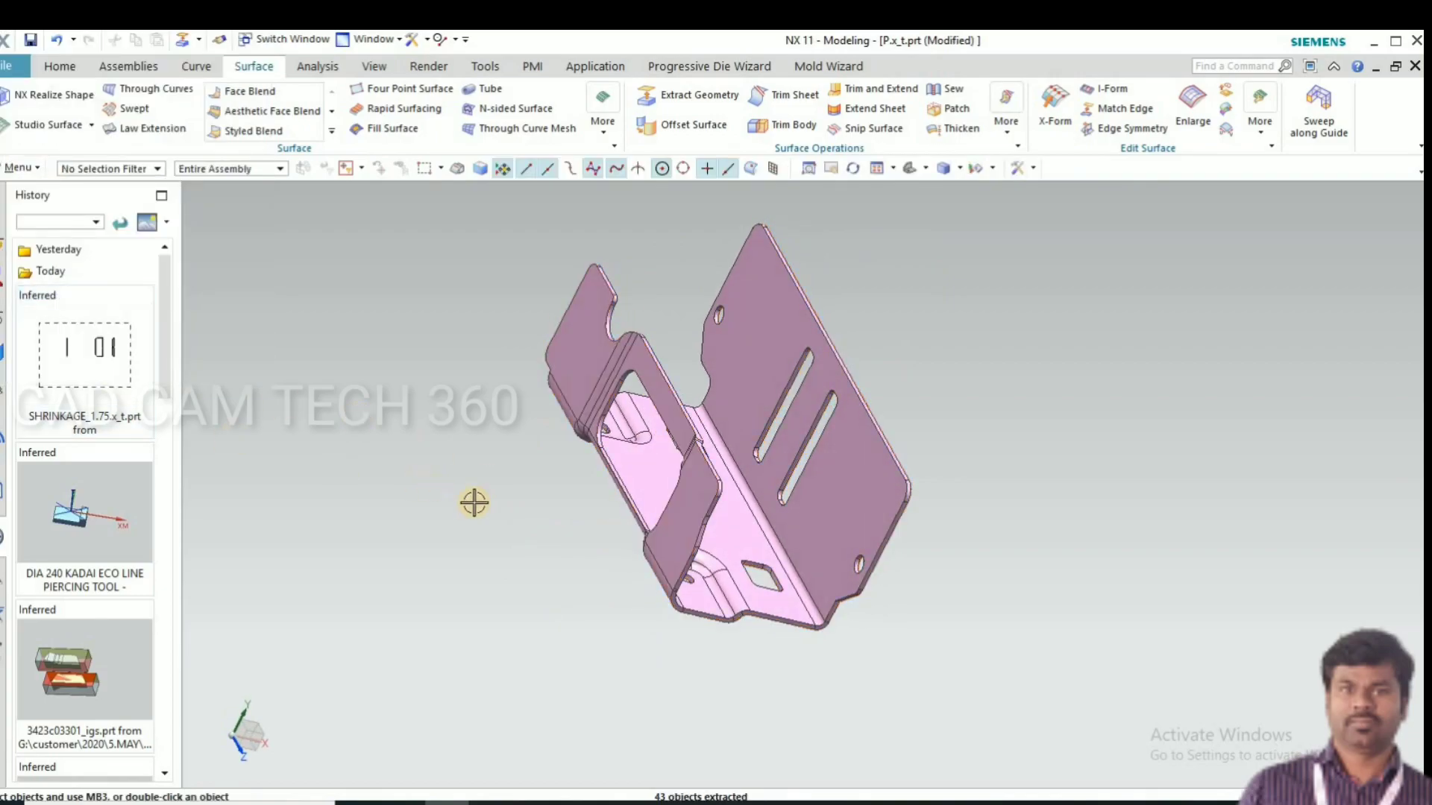
Step: Hide the original solid body, leaving only the extracted faces displayed
middle_click_drag(458, 517, 703, 565)
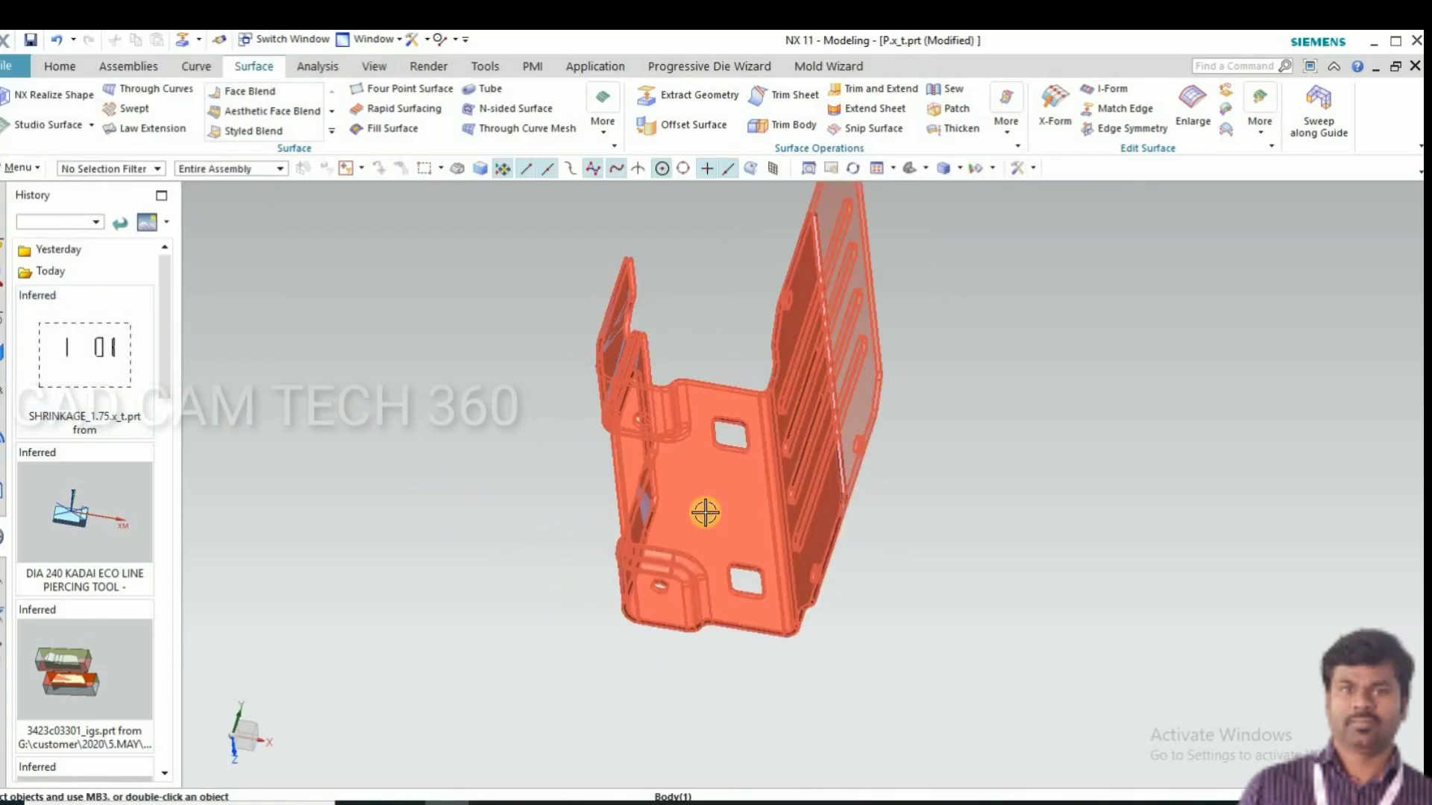
key("ctrl+b")
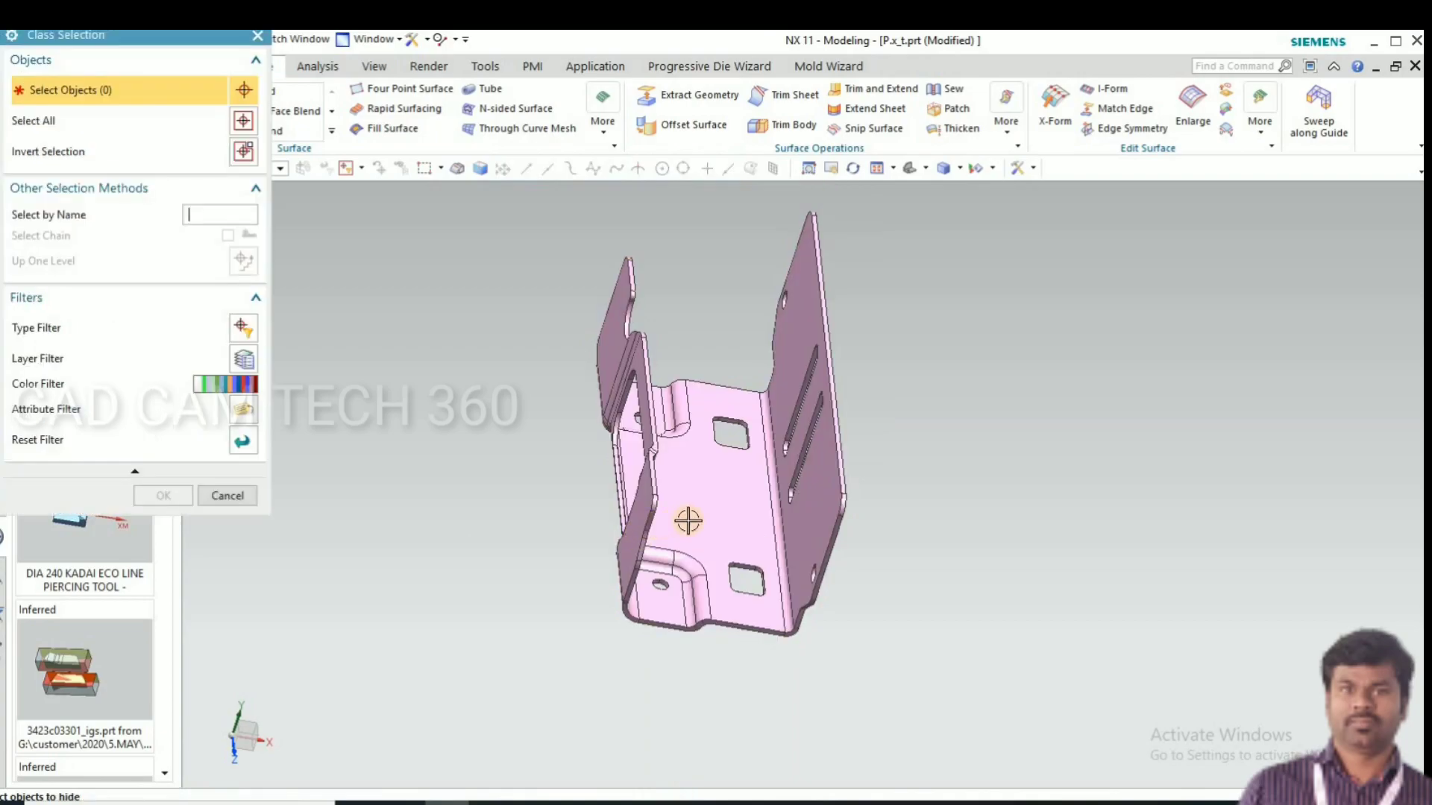
left_click(663, 521)
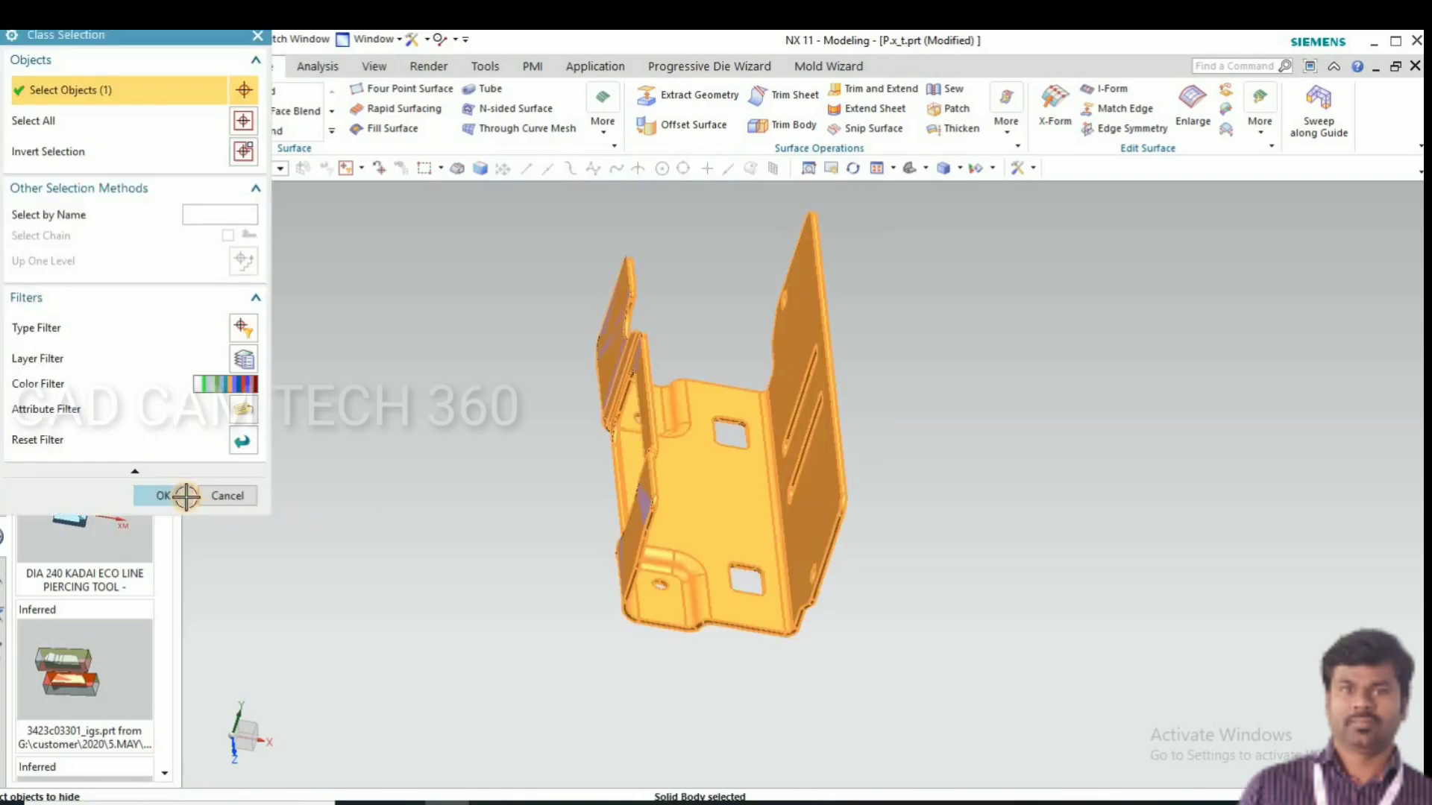
left_click(185, 495)
Step: Fill the first long slot in the tall side wall with a trimmed N-Sided Surface, using Connected Curves for its outer loop
mouse_move(445, 588)
middle_mouse_down()
mouse_move(425, 595)
mouse_move(421, 580)
middle_mouse_up()
scroll(597, 515, "up", 8)
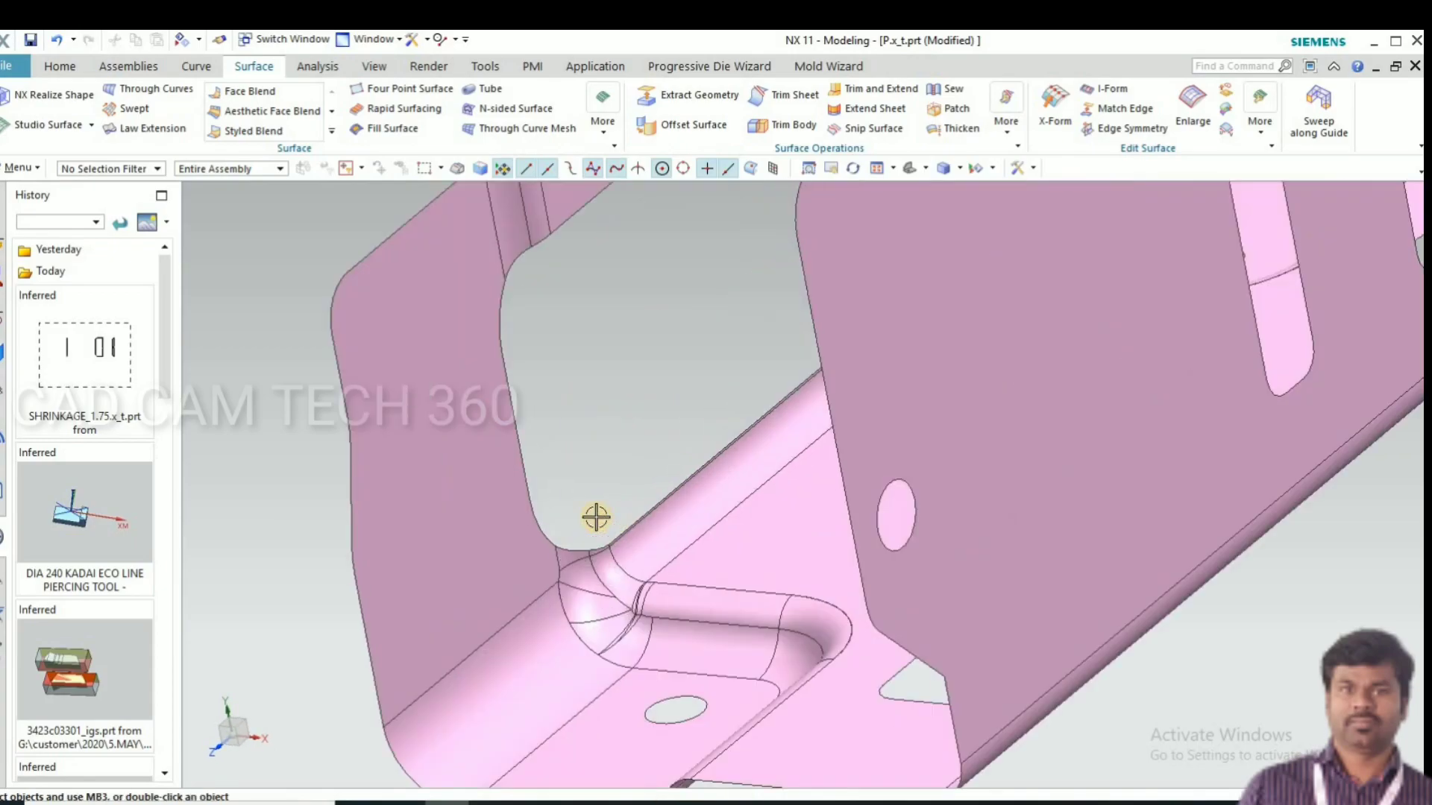
scroll(571, 522, "down", 5)
scroll(571, 518, "down", 2)
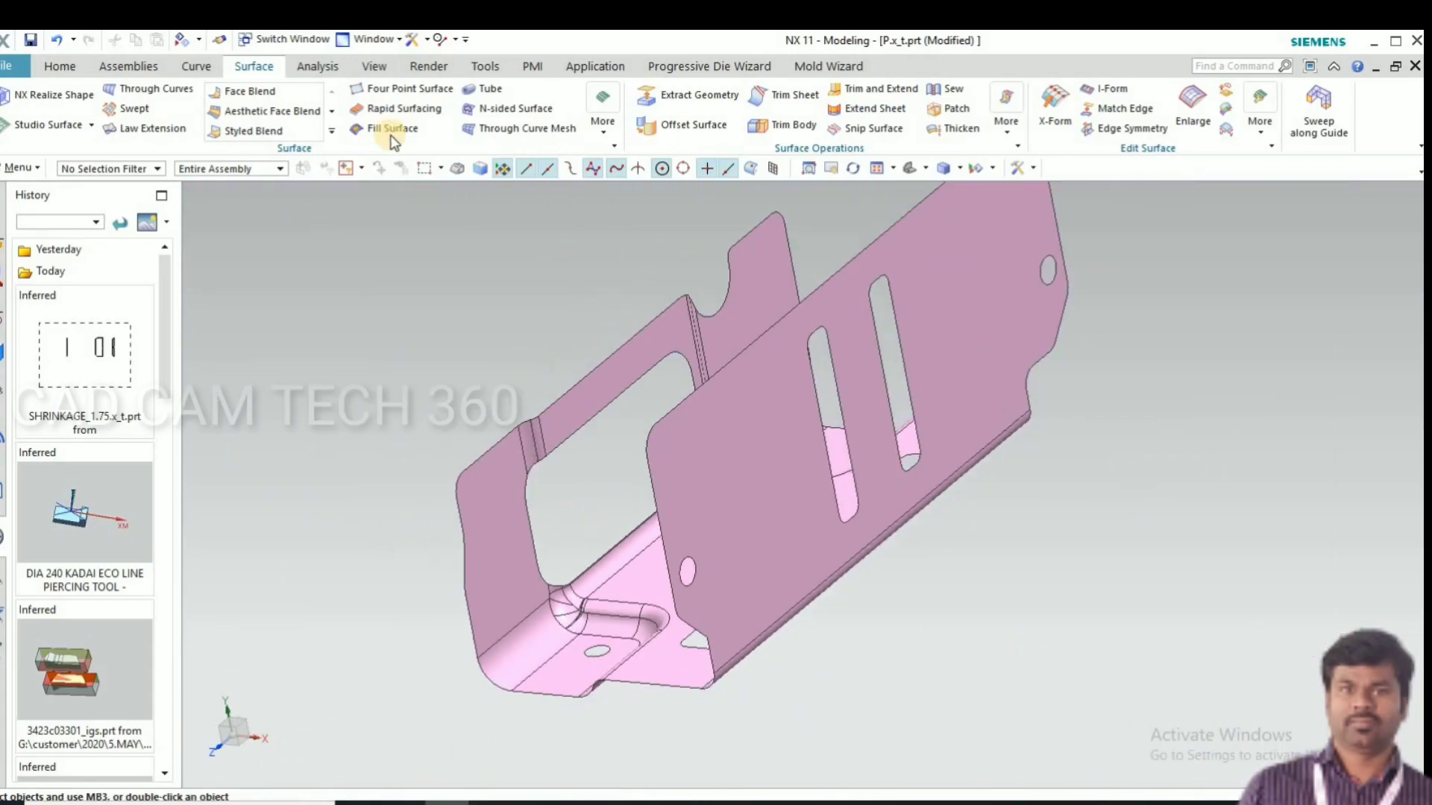
left_click(603, 131)
left_click(727, 346)
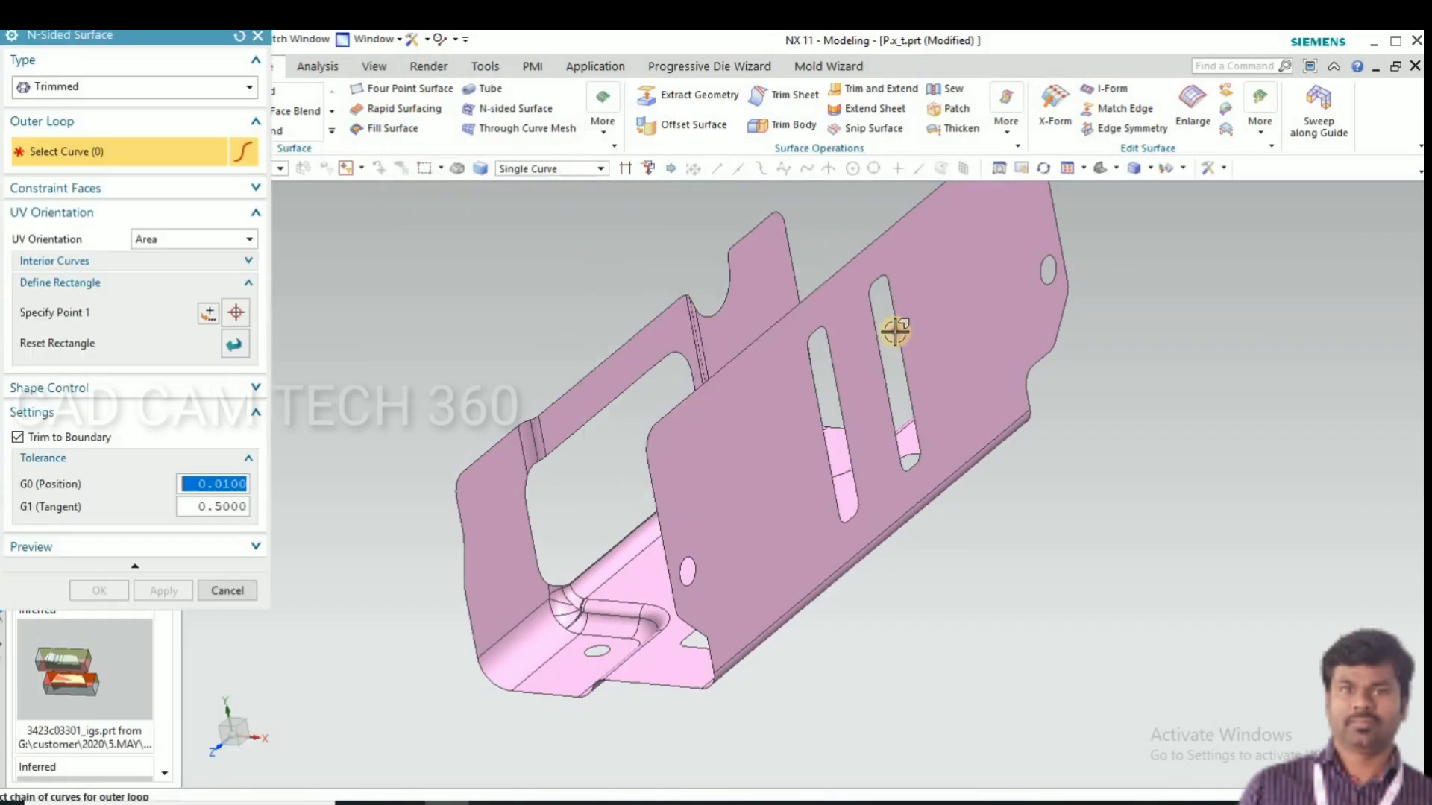
left_click(893, 329)
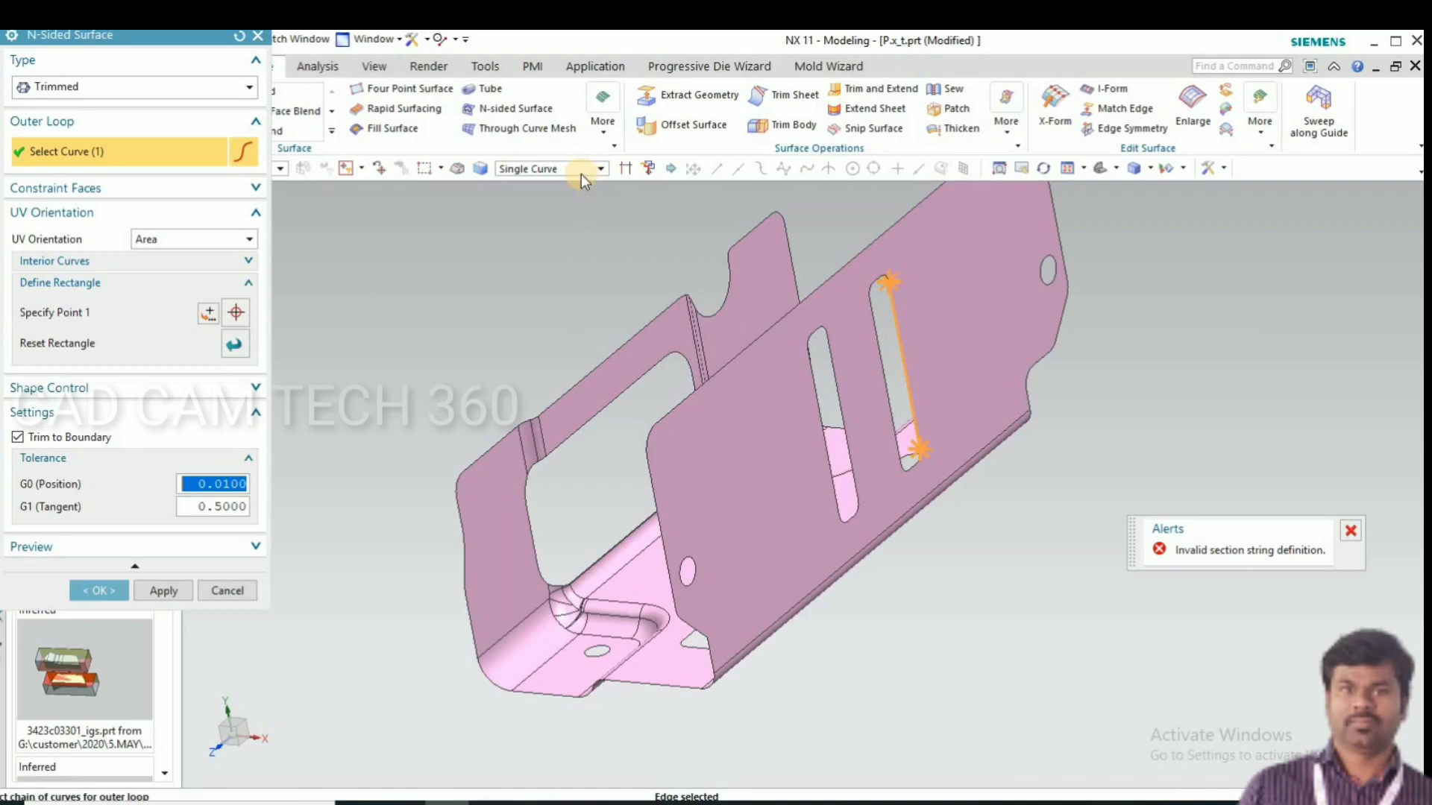
left_click(551, 169)
left_click(537, 196)
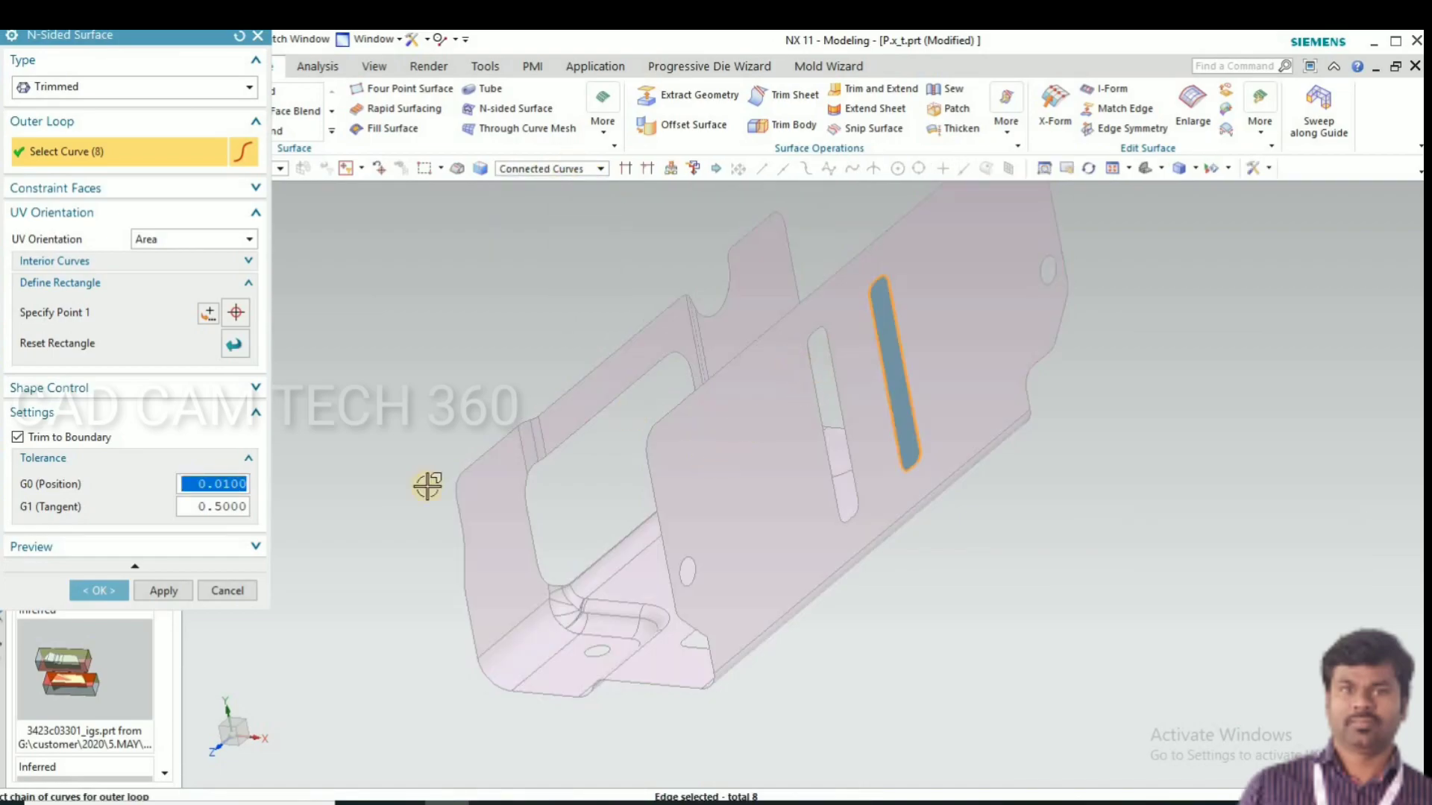
left_click(177, 589)
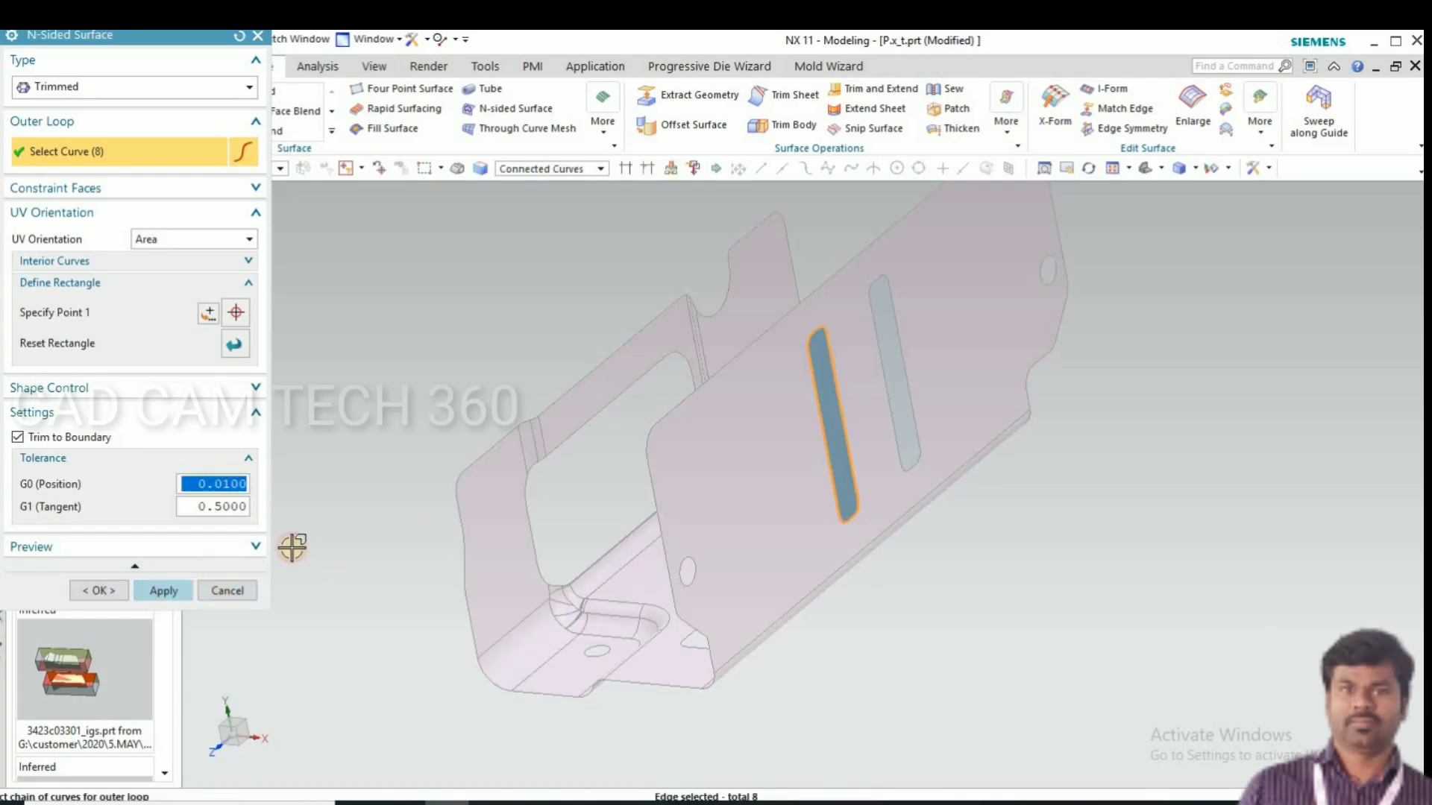
Step: Fill the tall side wall's second slot and both of its round holes with trimmed N-sided surfaces
middle_click(291, 546)
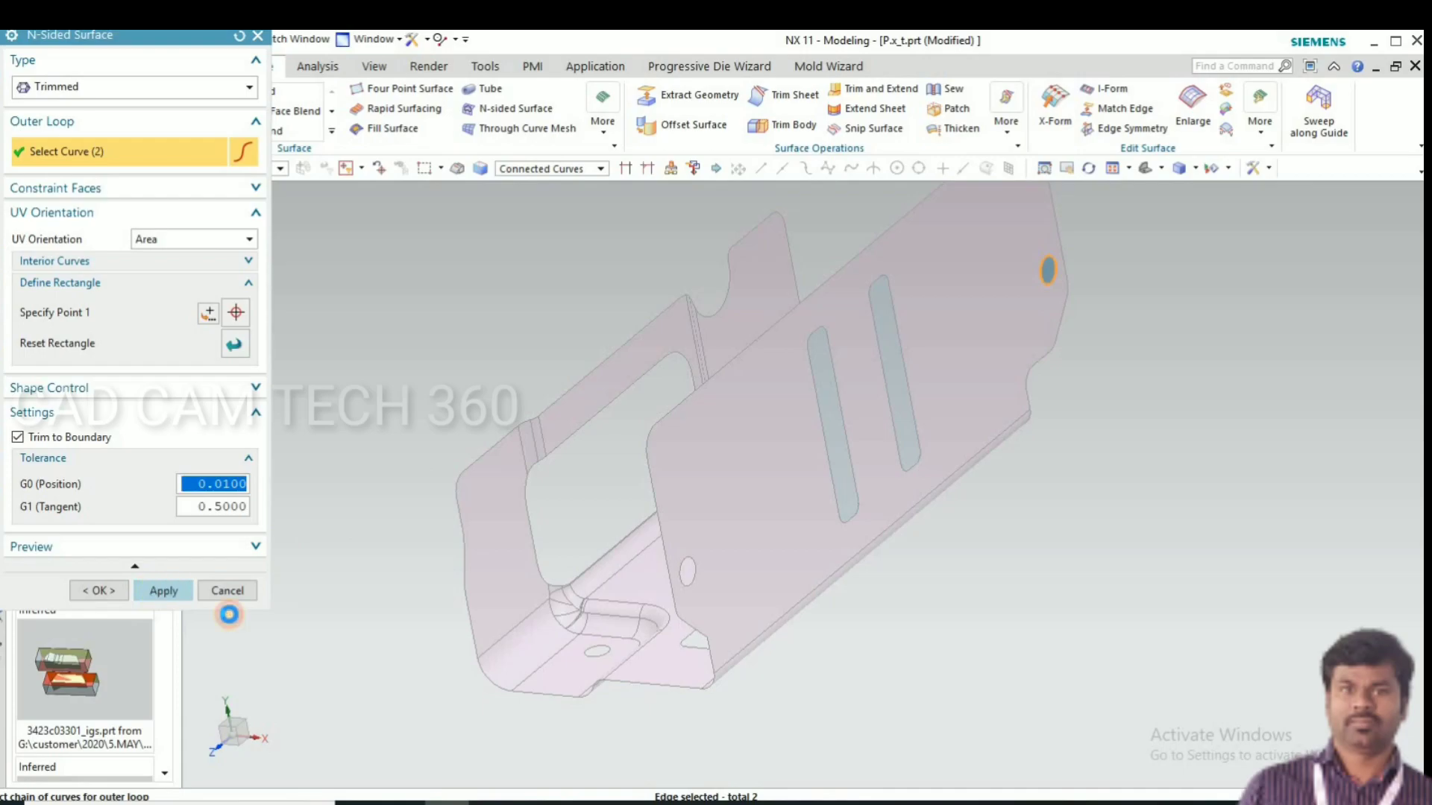
left_click(163, 591)
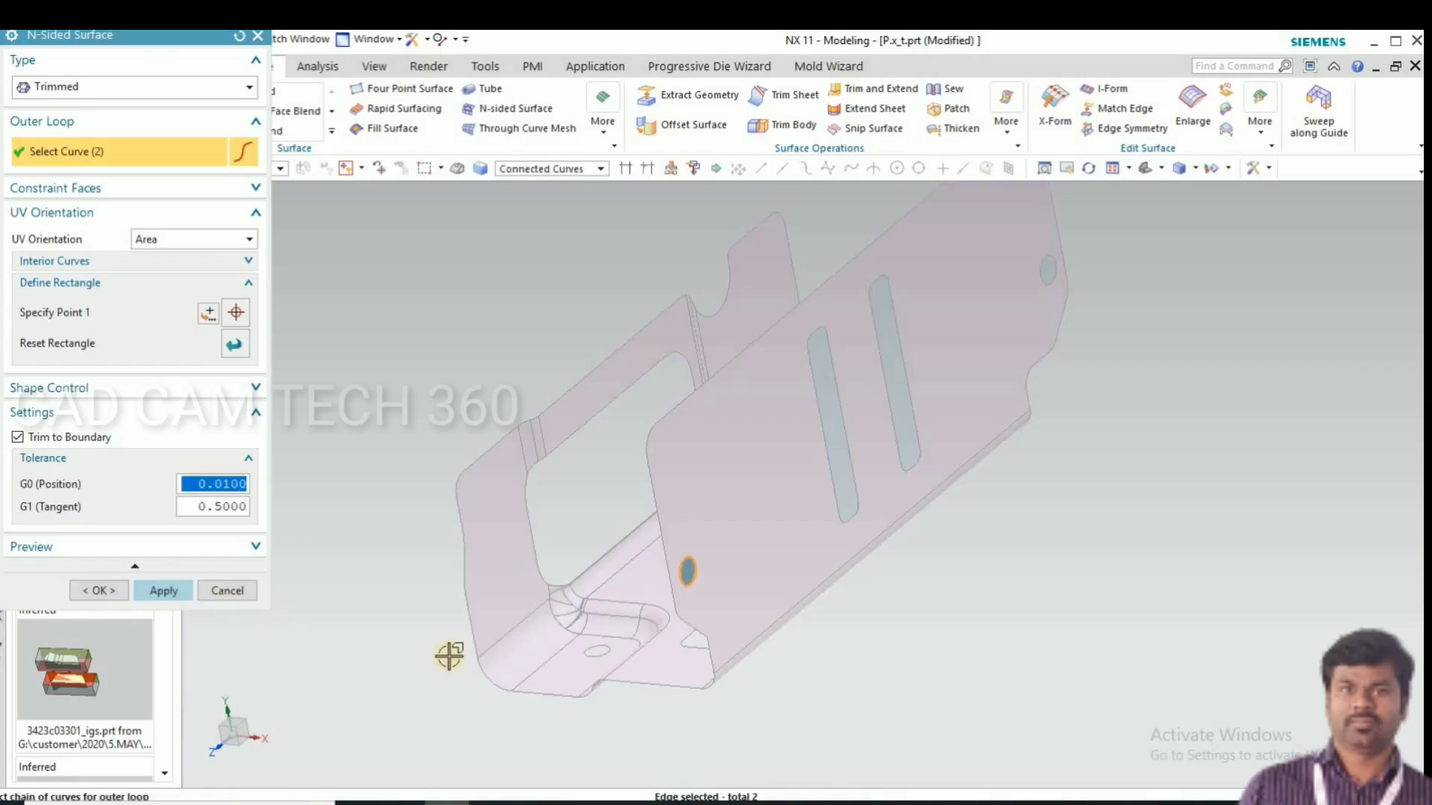
middle_click(449, 655)
Step: Fill the square cutouts and round holes in the bracket's base with trimmed N-sided surfaces
middle_click_drag(449, 655, 775, 651)
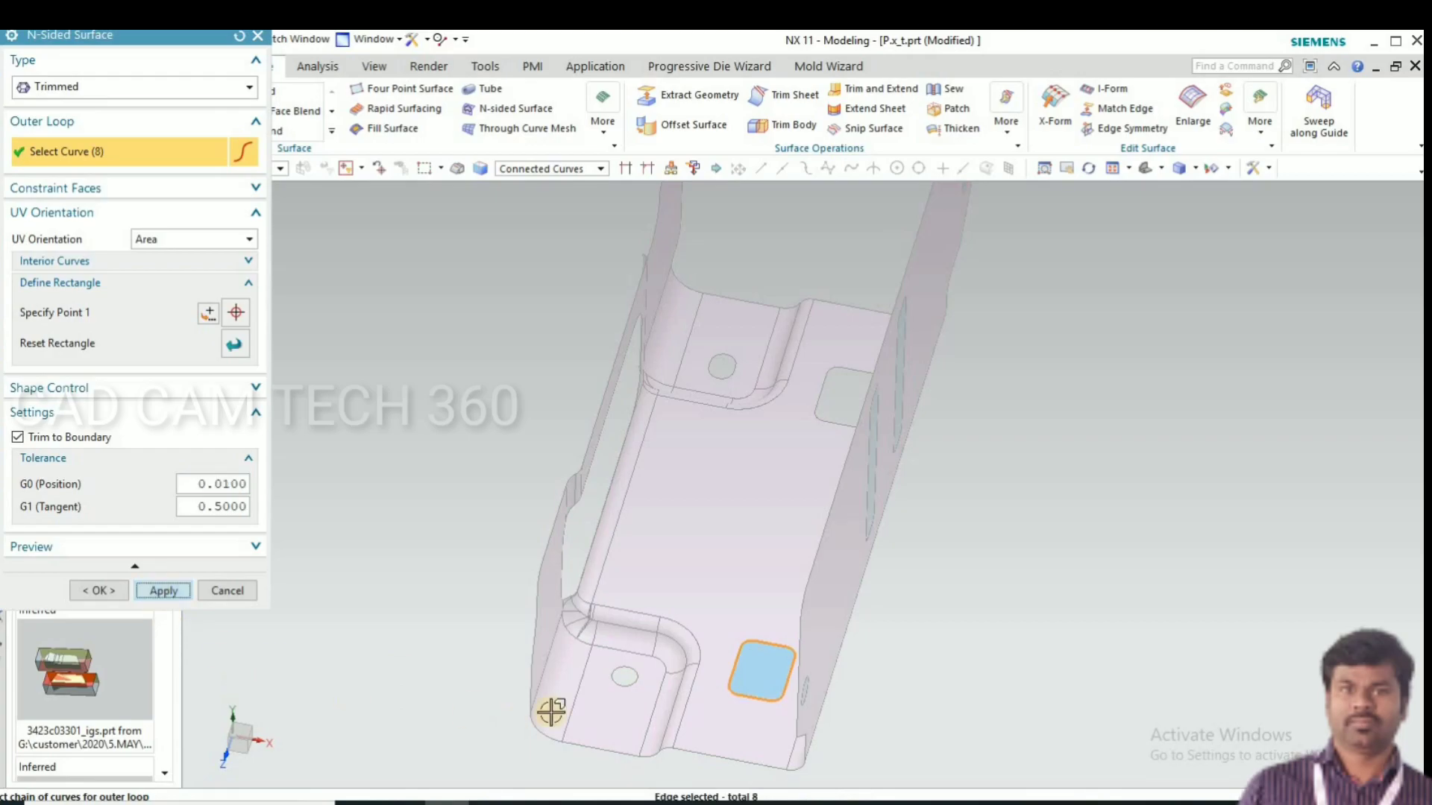
middle_click(551, 712)
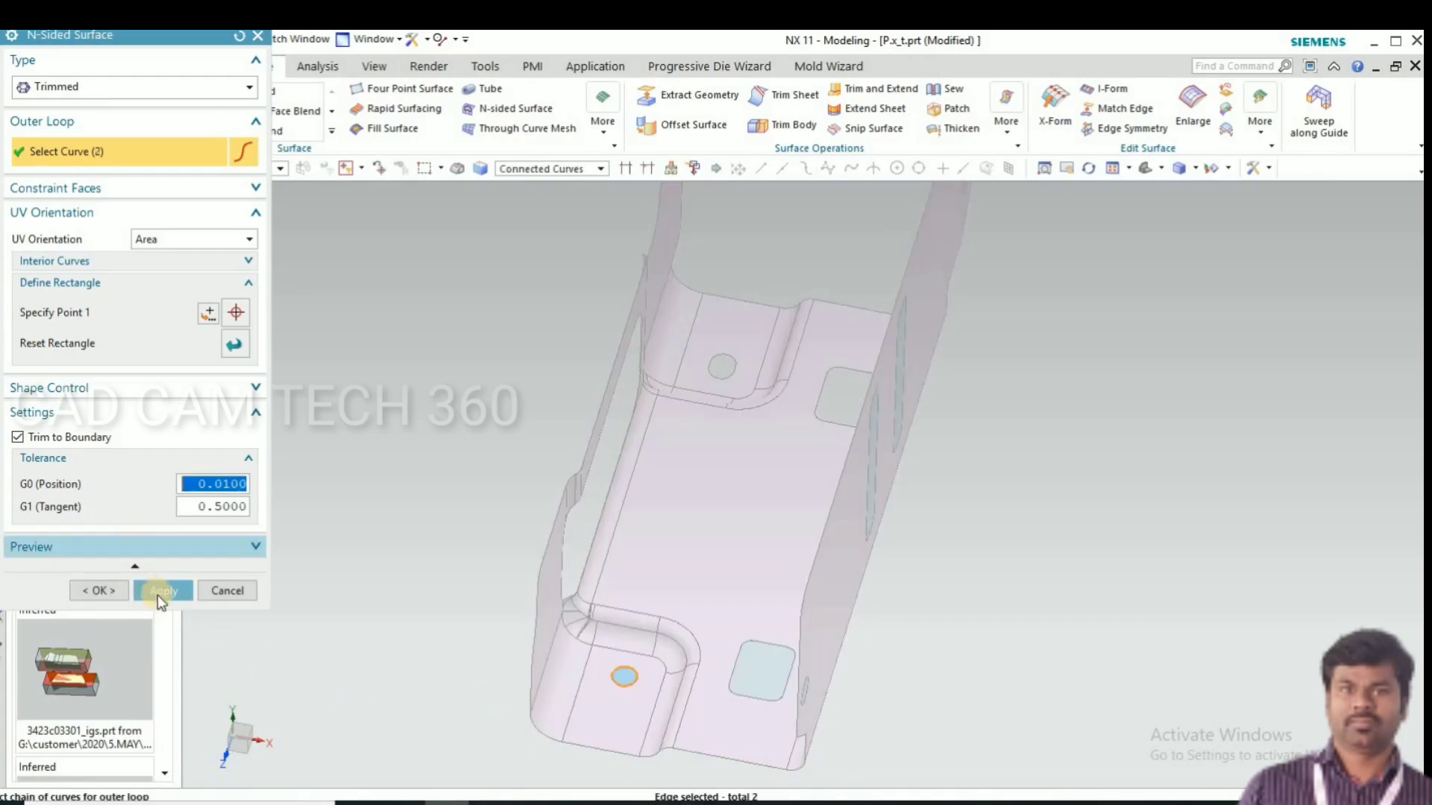
left_click(159, 594)
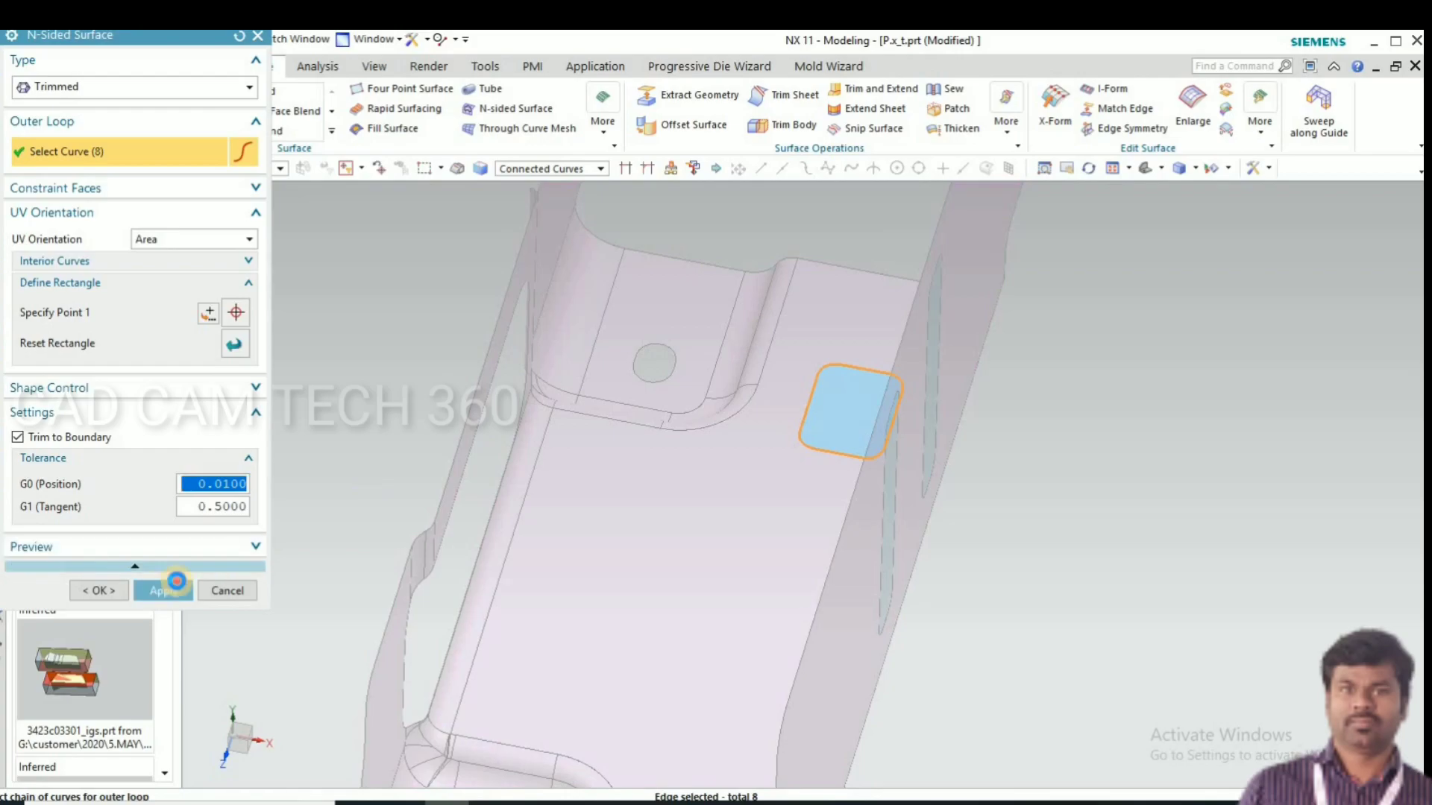
left_click(176, 582)
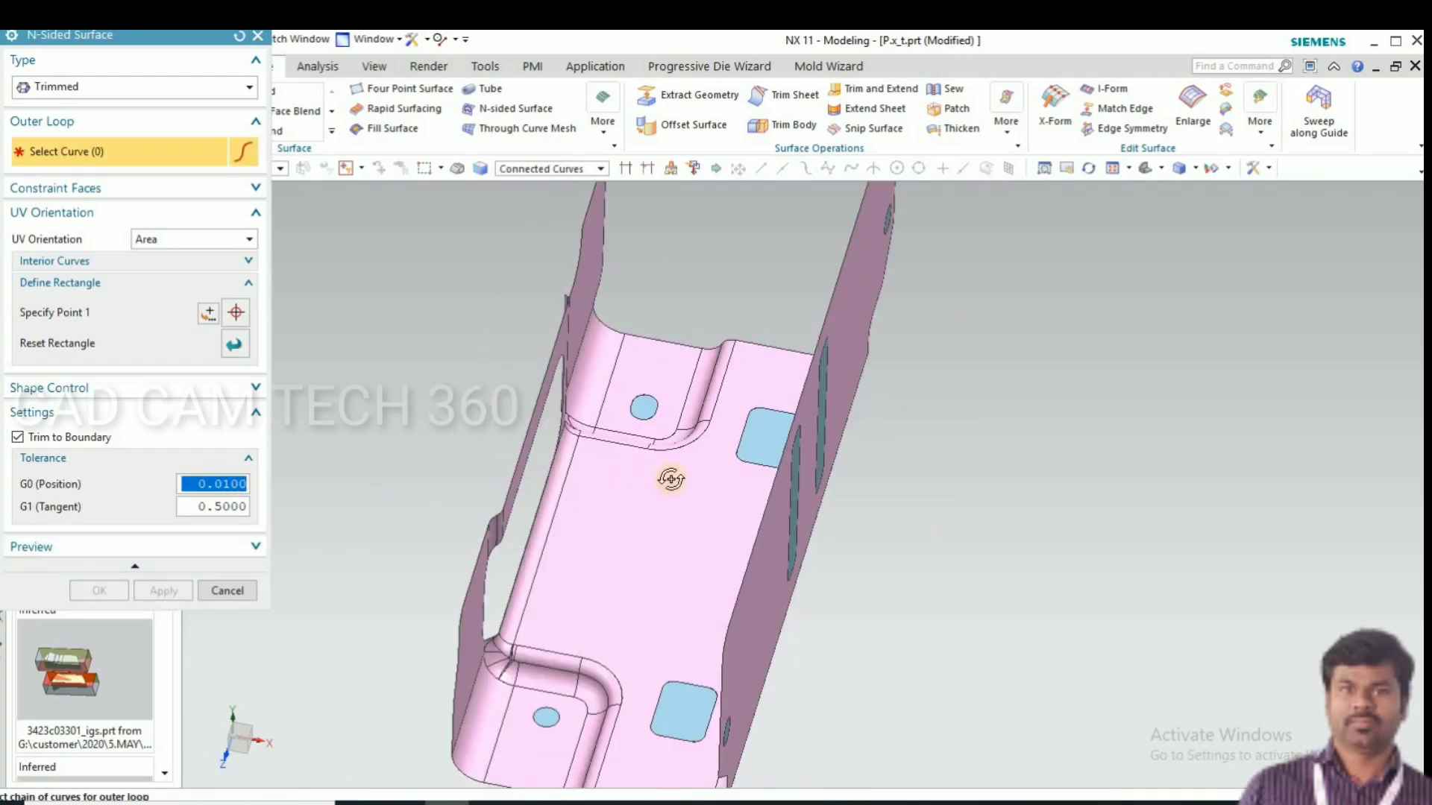
Step: Select all connected edges around the opposite wall's large window as the outer loop of a trimmed N-Sided Surface
middle_click_drag(670, 479, 594, 485)
scroll(440, 458, "up", 5)
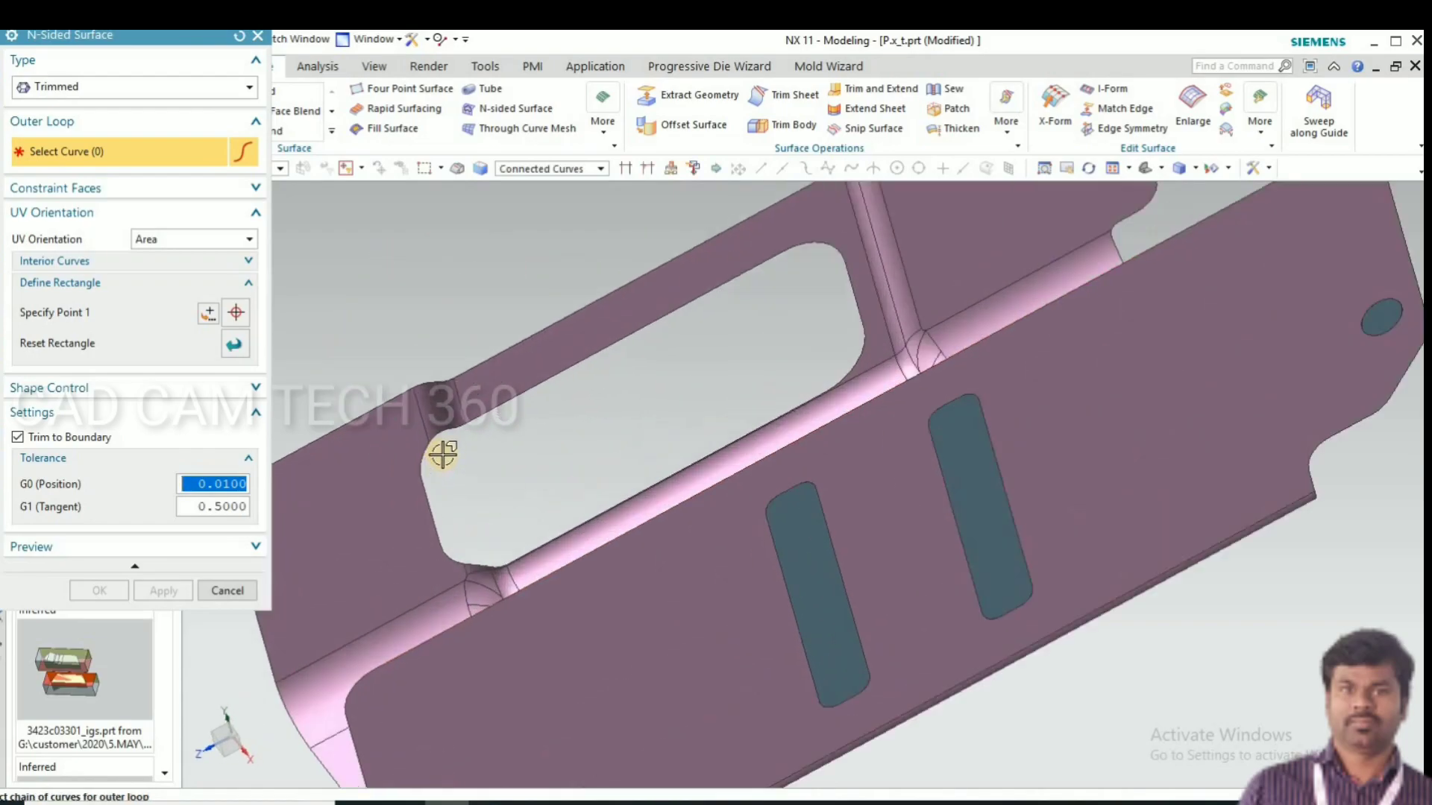
scroll(442, 454, "up", 2)
left_click(521, 388)
scroll(470, 417, "up", 5)
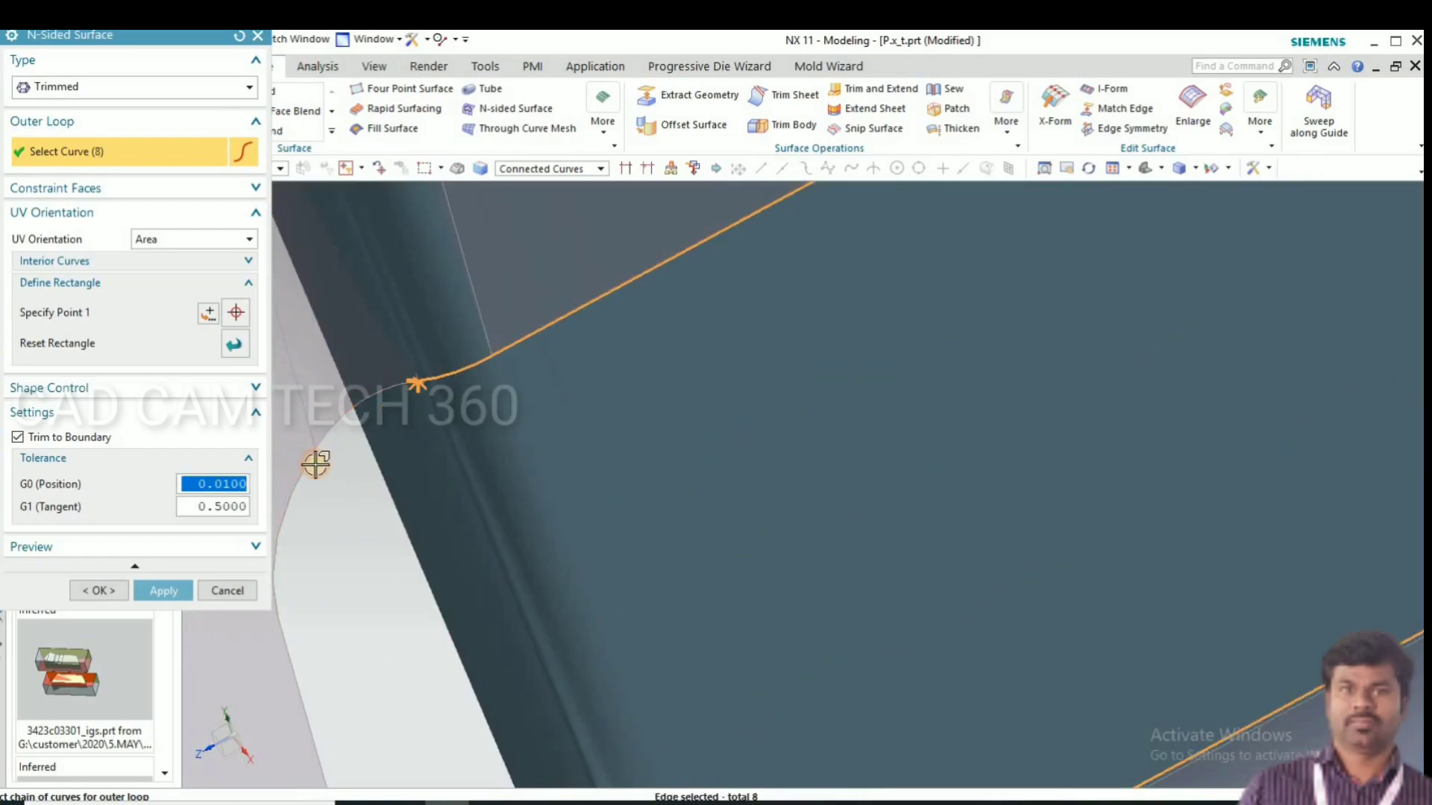
left_click(315, 465)
scroll(530, 323, "down", 2)
scroll(518, 600, "down", 2)
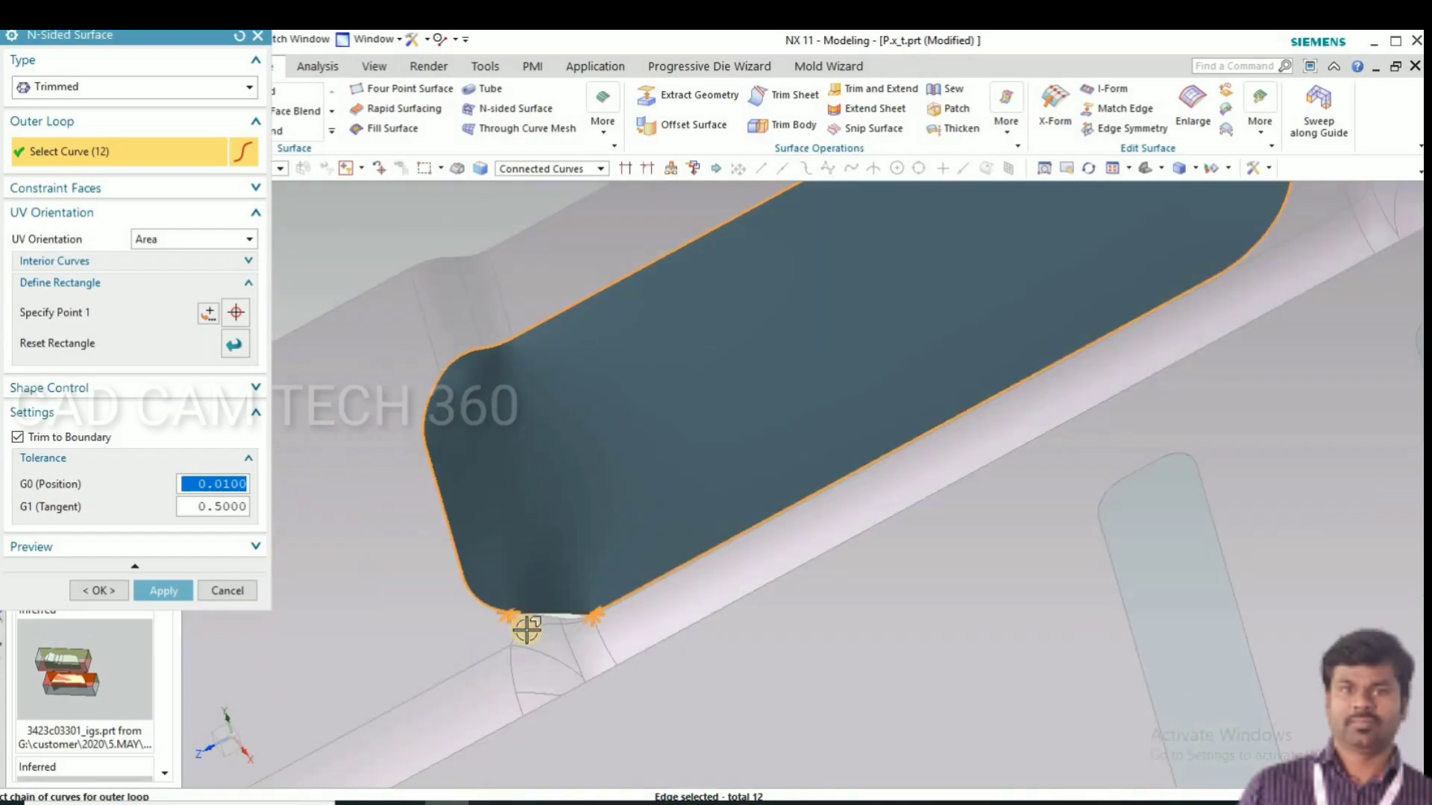
scroll(528, 631, "up", 3)
left_click(655, 654)
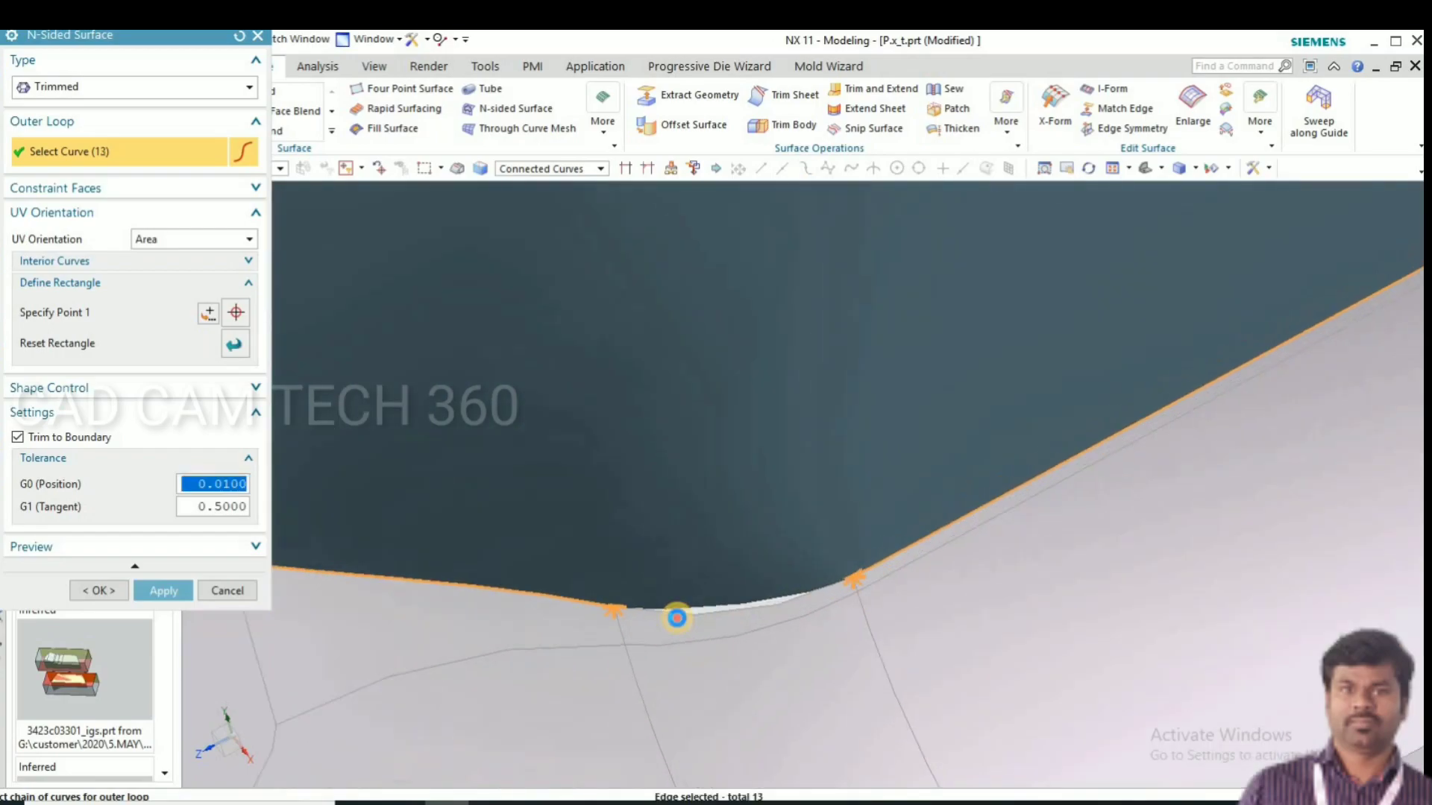
Step: Inspect the fill preview along the large window's rounded corners and create the N-sided surface
scroll(529, 671, "down", 4)
middle_click_drag(537, 623, 569, 326)
scroll(569, 326, "up", 8)
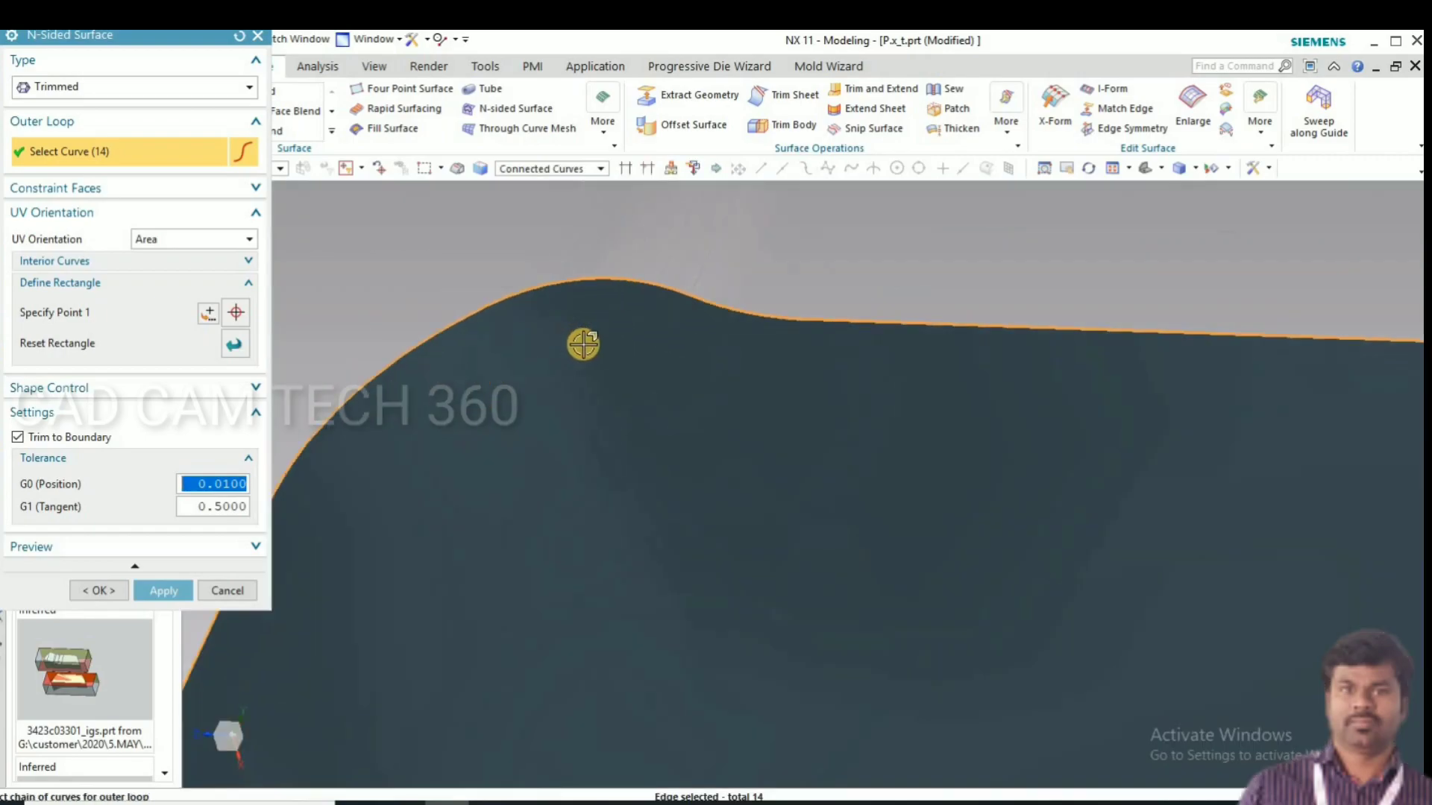
scroll(584, 345, "down", 8)
middle_click_drag(674, 354, 585, 313)
scroll(584, 314, "up", 5)
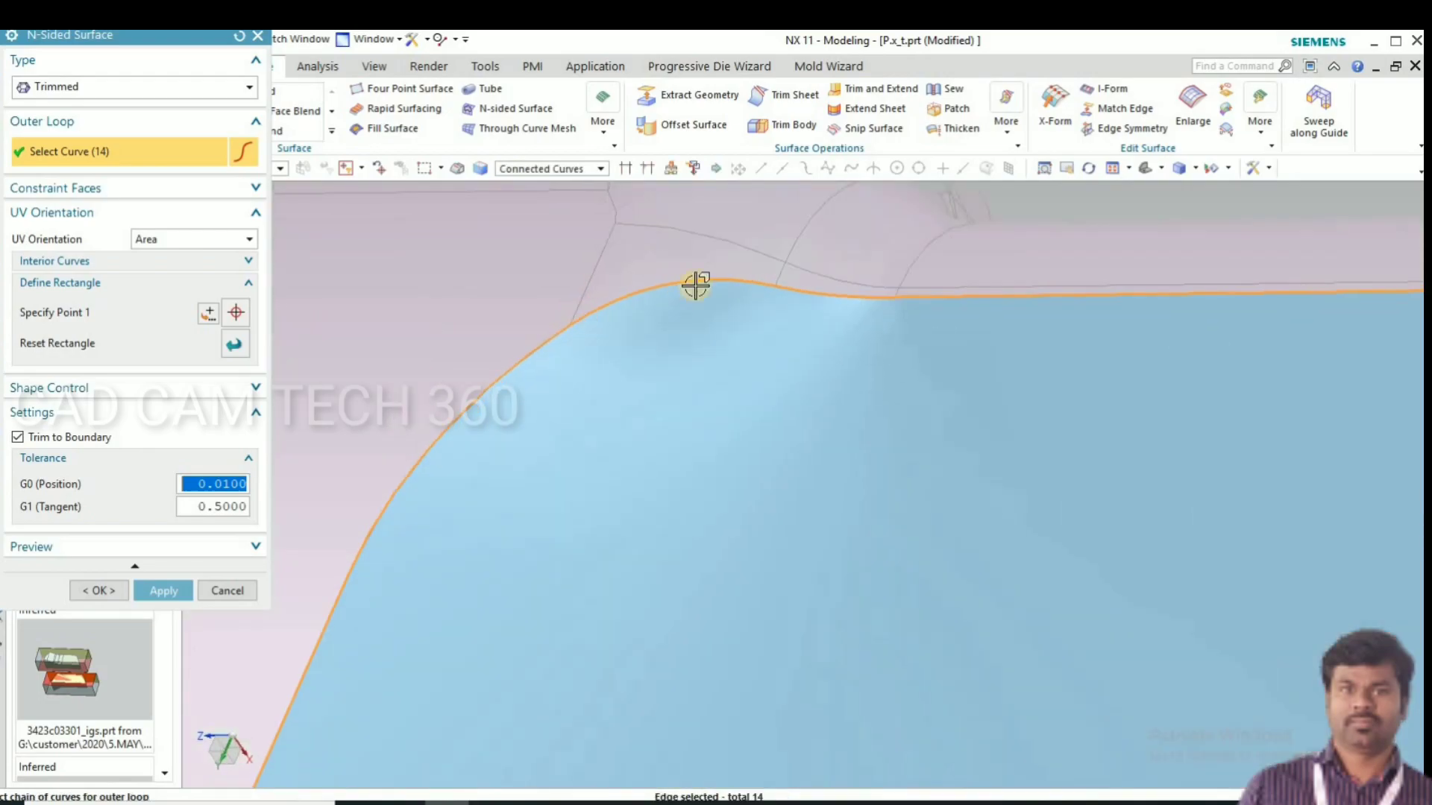
scroll(671, 291, "down", 5)
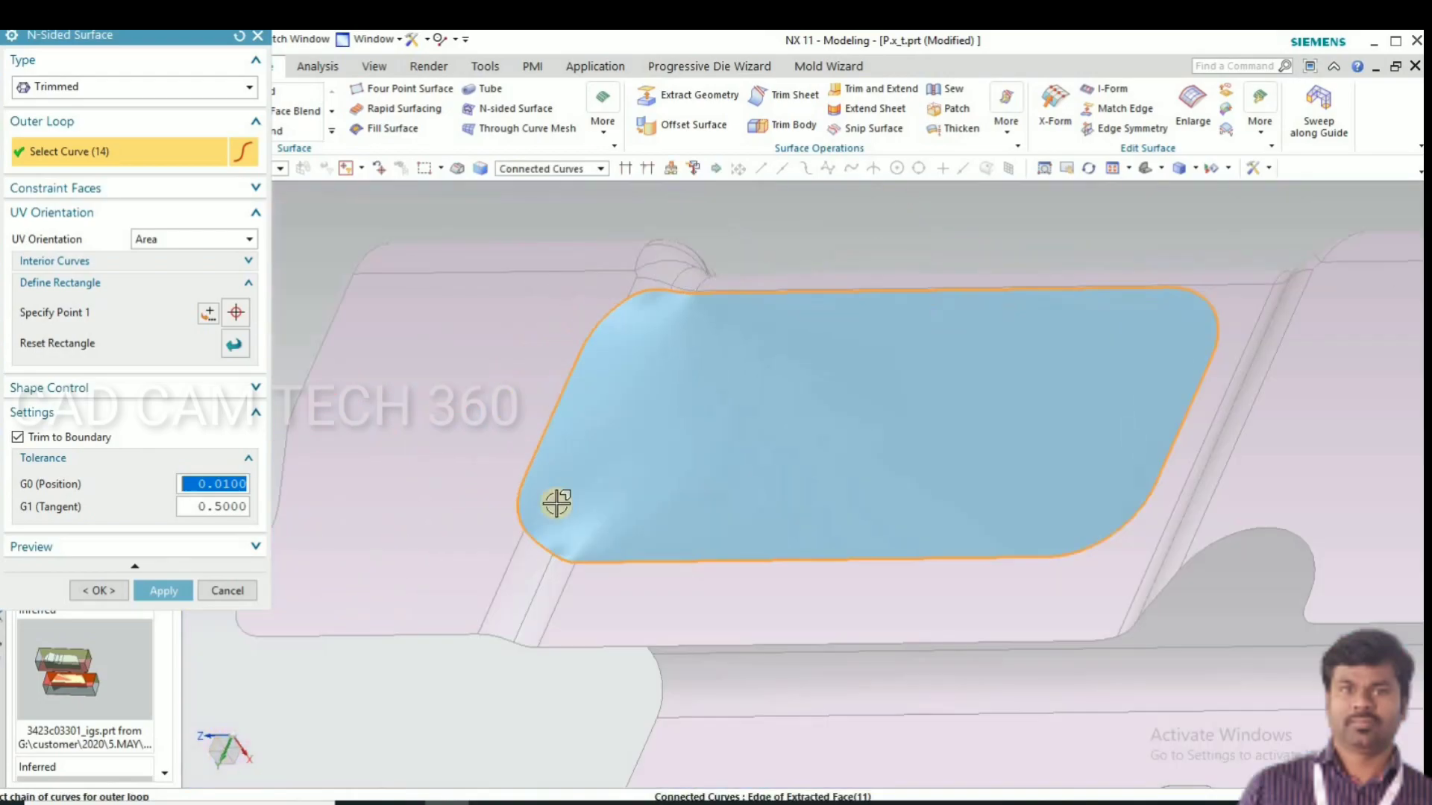
scroll(604, 410, "up", 5)
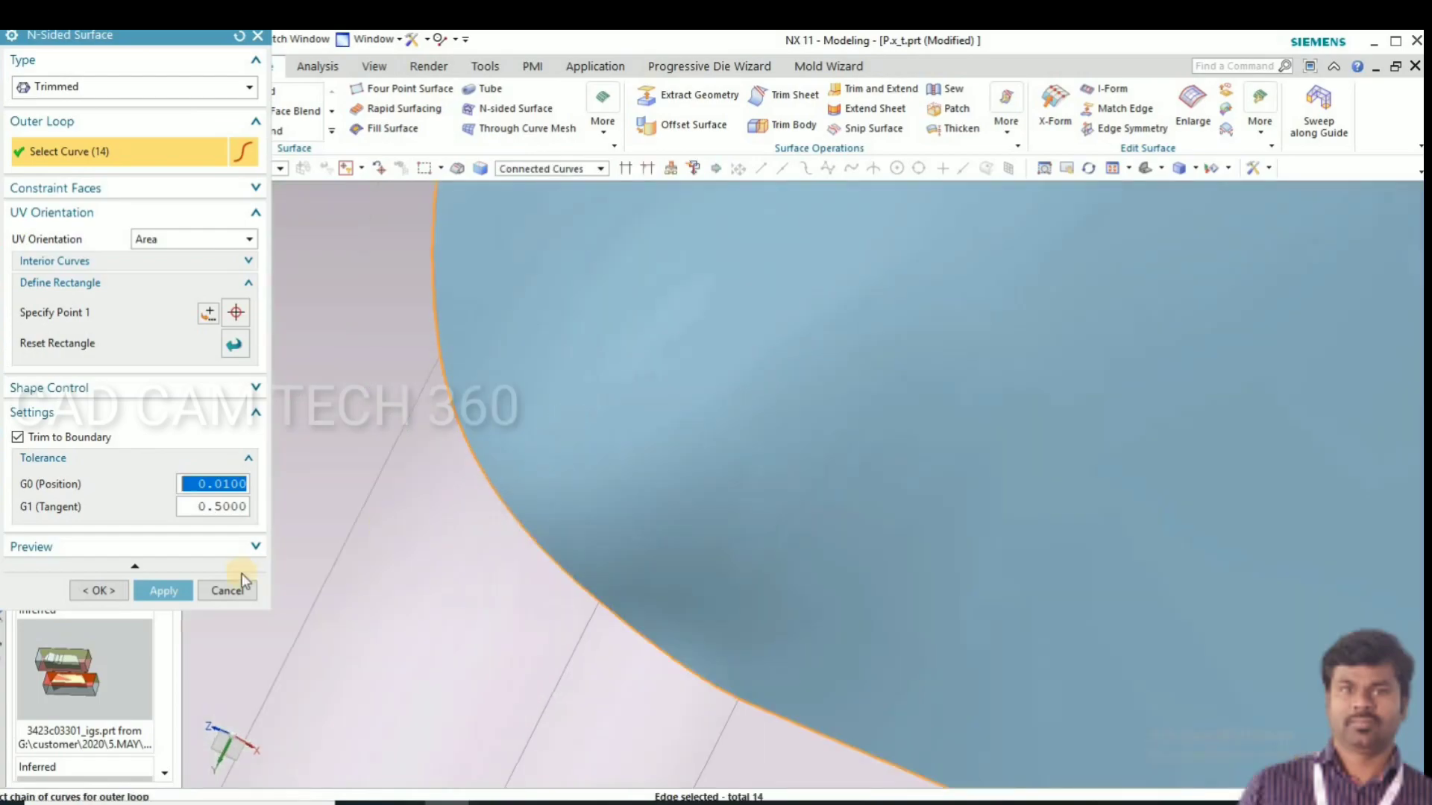
middle_click(359, 500)
Step: Check the fill surface where it crosses the bends and delete it from the large window
scroll(398, 546, "down", 5)
middle_click_drag(398, 546, 550, 482)
scroll(450, 485, "up", 5)
scroll(515, 421, "down", 2)
scroll(519, 433, "down", 3)
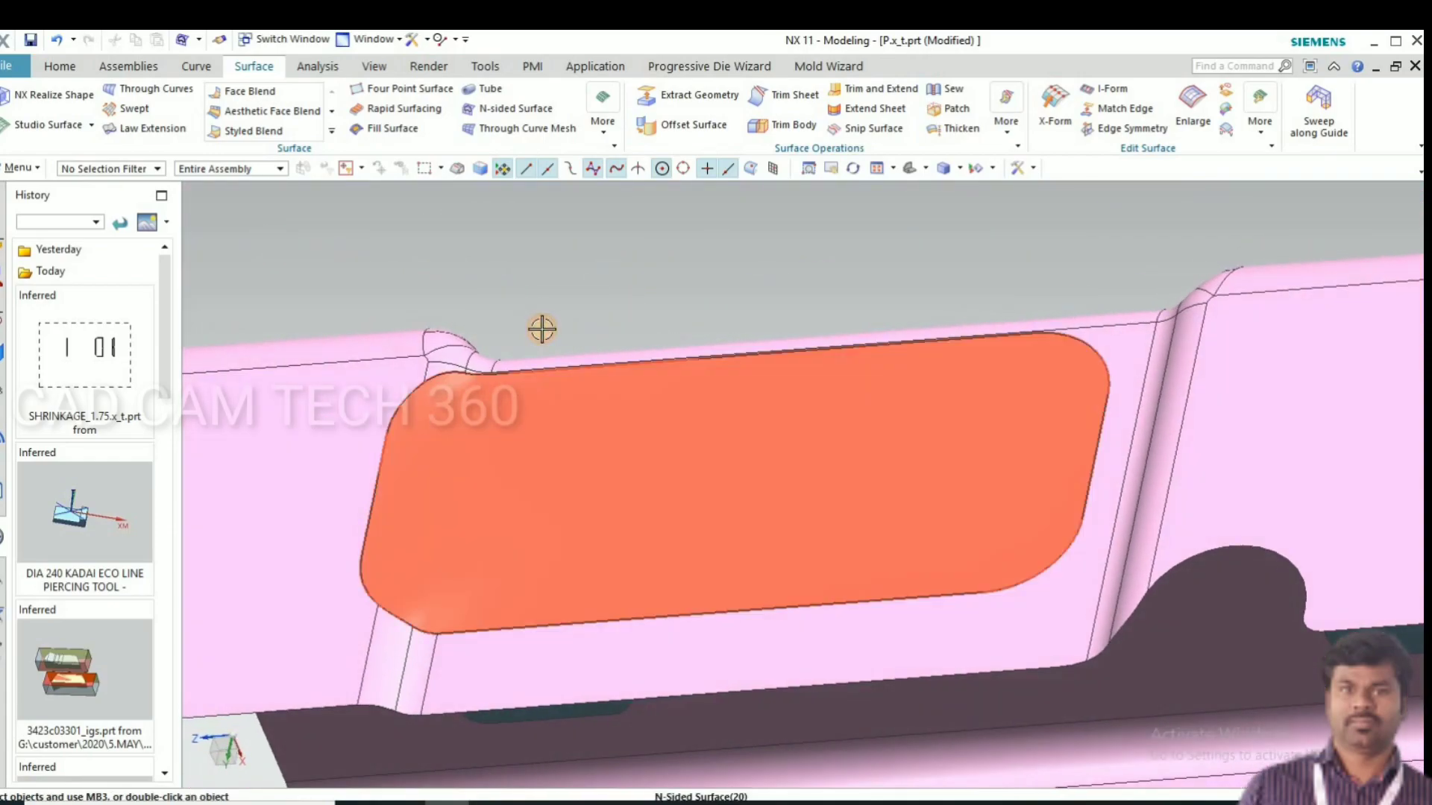
left_click(540, 329)
key("Delete")
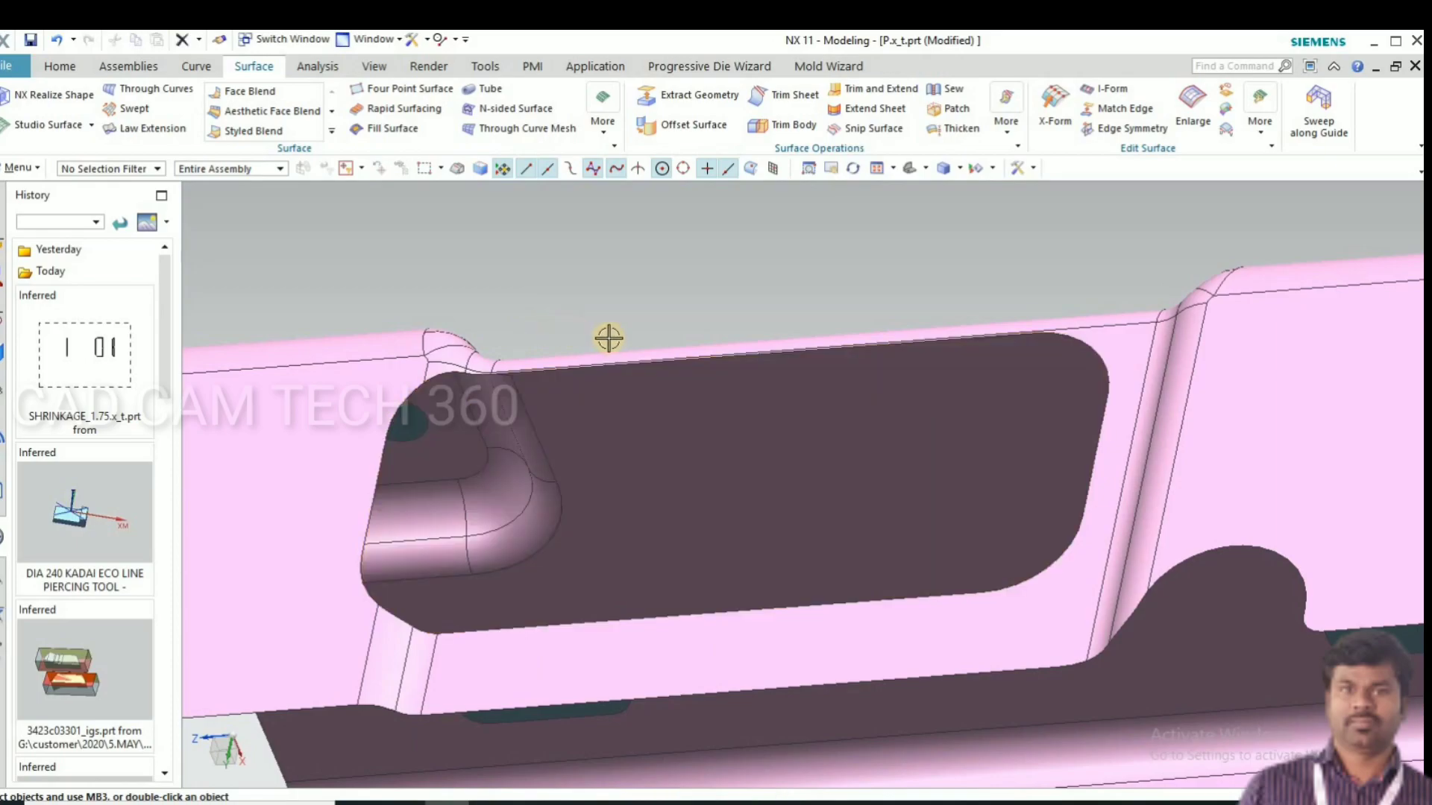
Step: Bridge the outermost bend edges across the large window's rounded end with a G1 tangent Bridge Curve
scroll(596, 328, "down", 2)
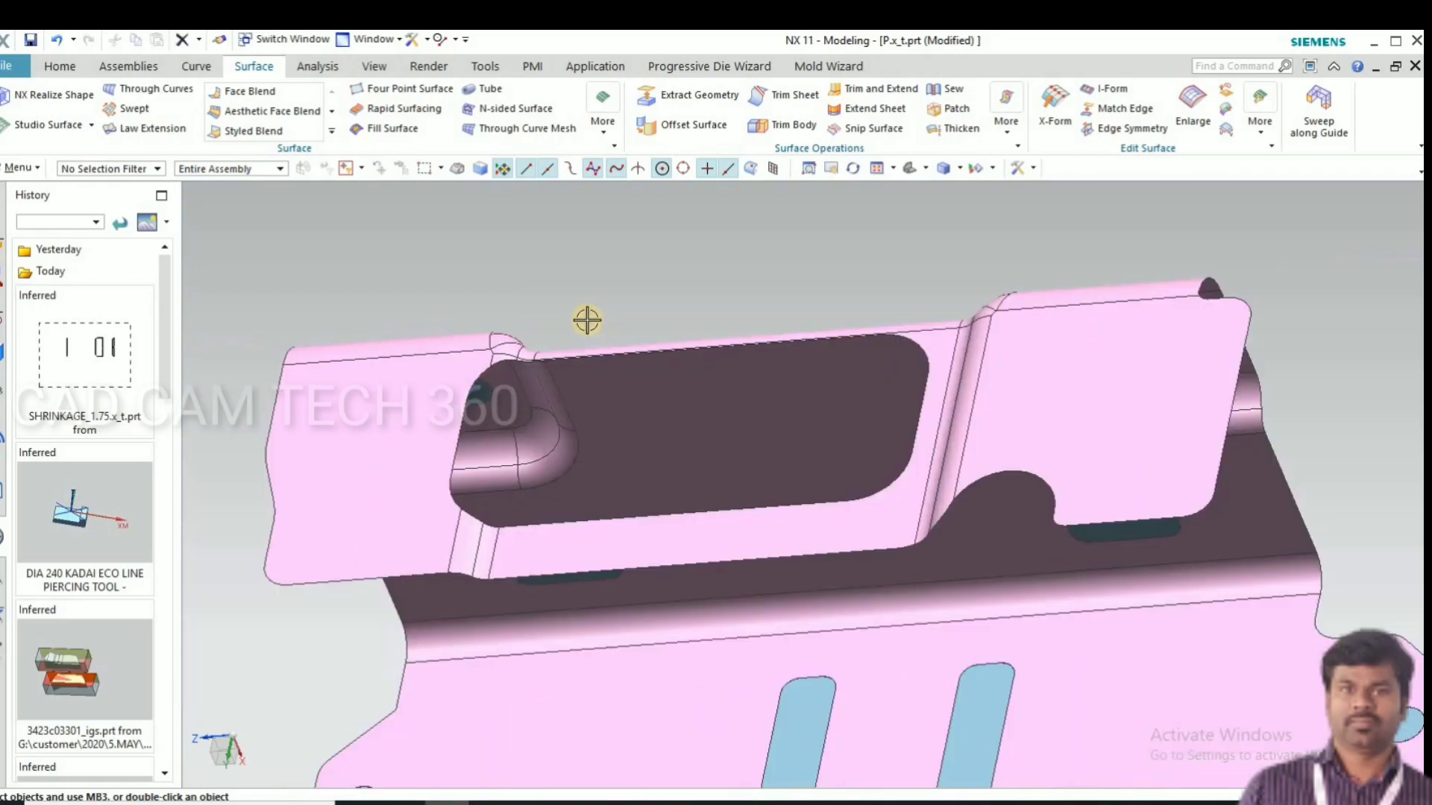
left_click(196, 67)
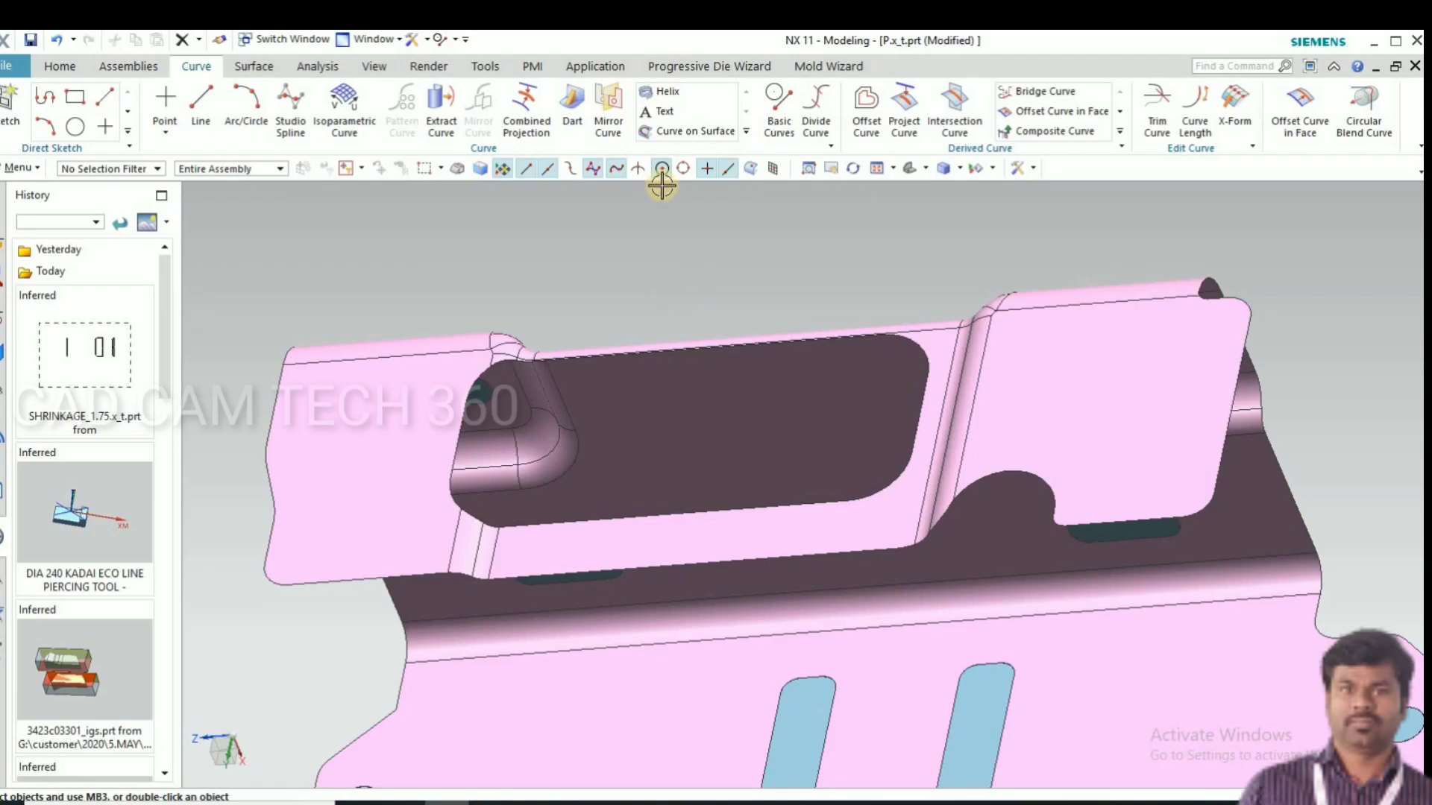
middle_click_drag(693, 256, 716, 254)
left_click(1035, 91)
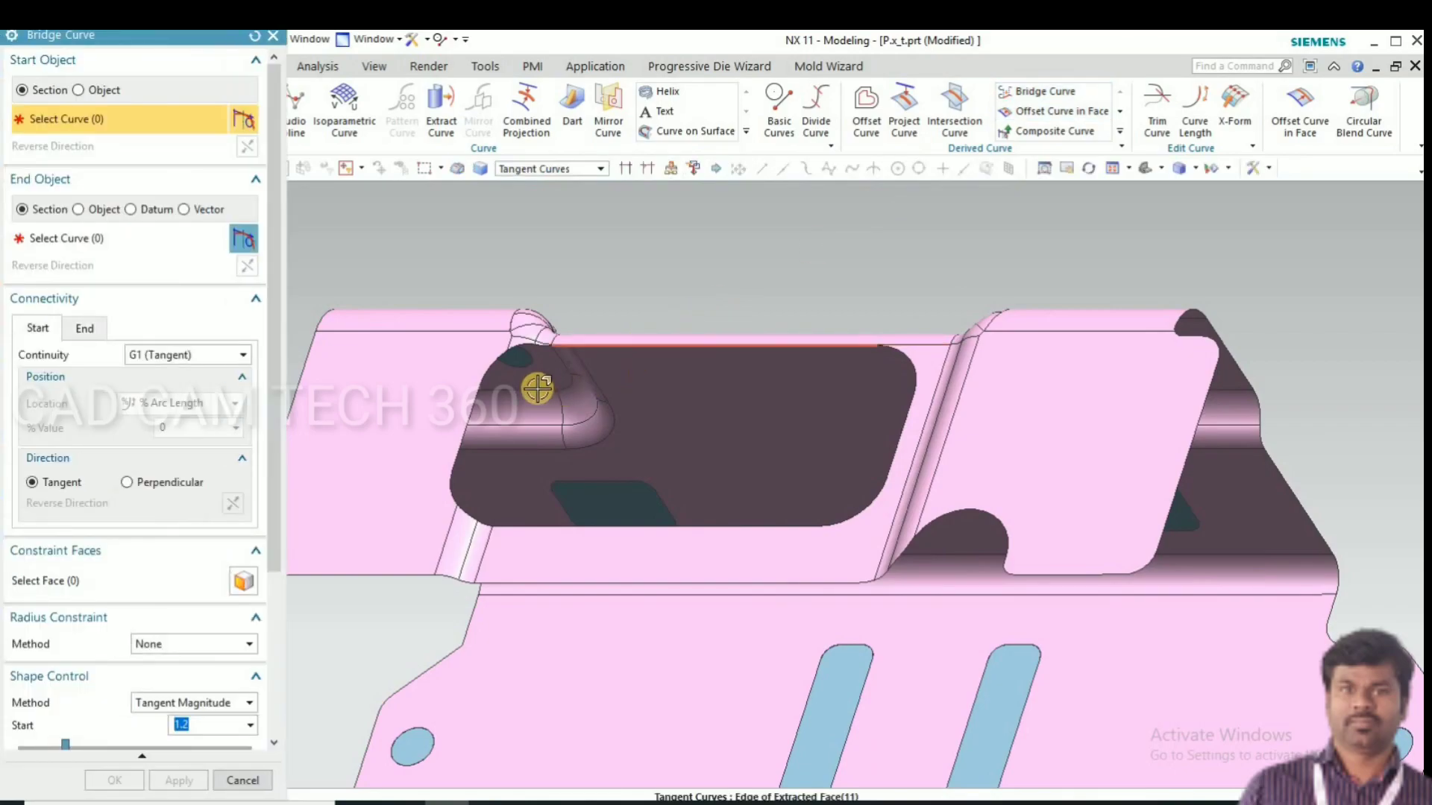
scroll(450, 518, "up", 4)
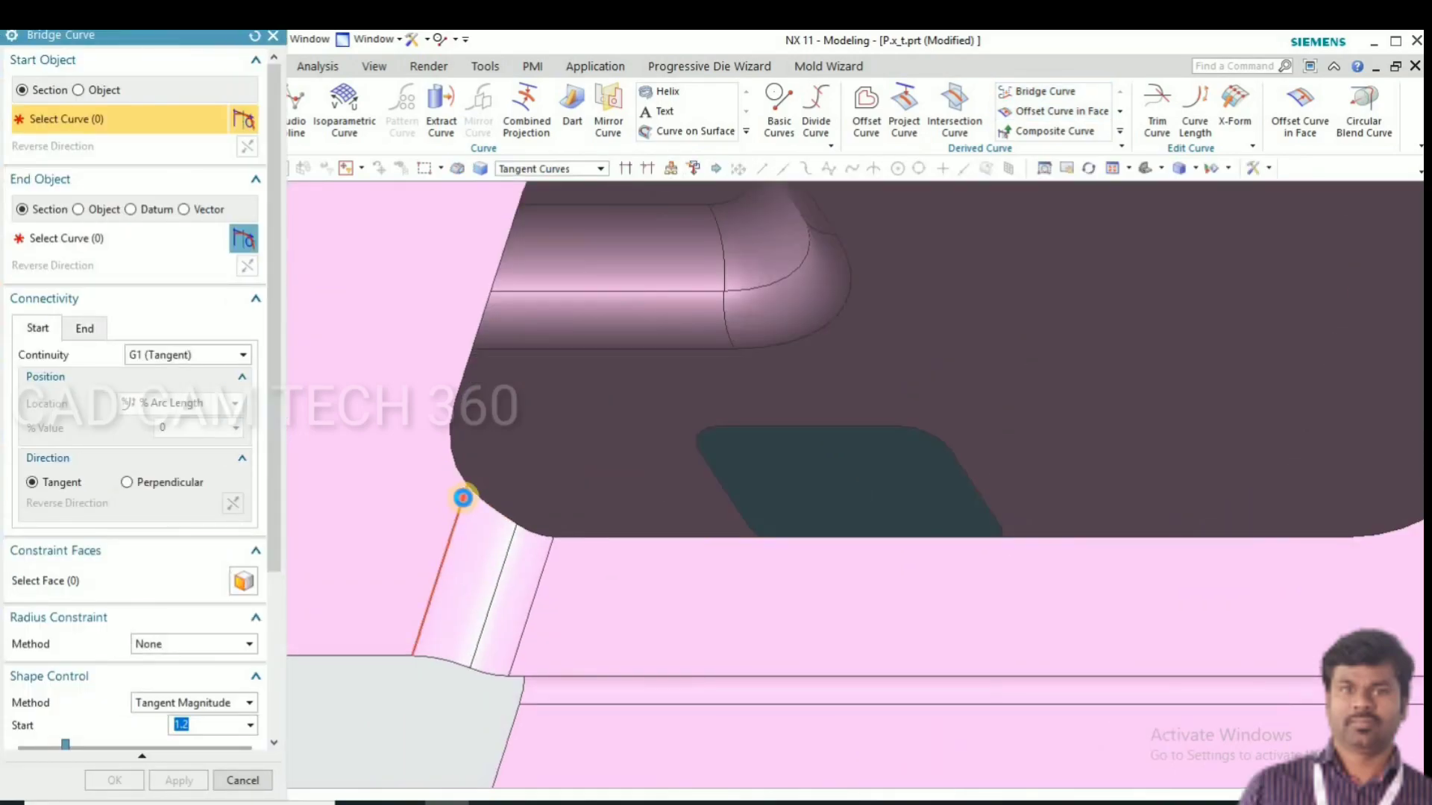
left_click(413, 497)
middle_click(452, 569)
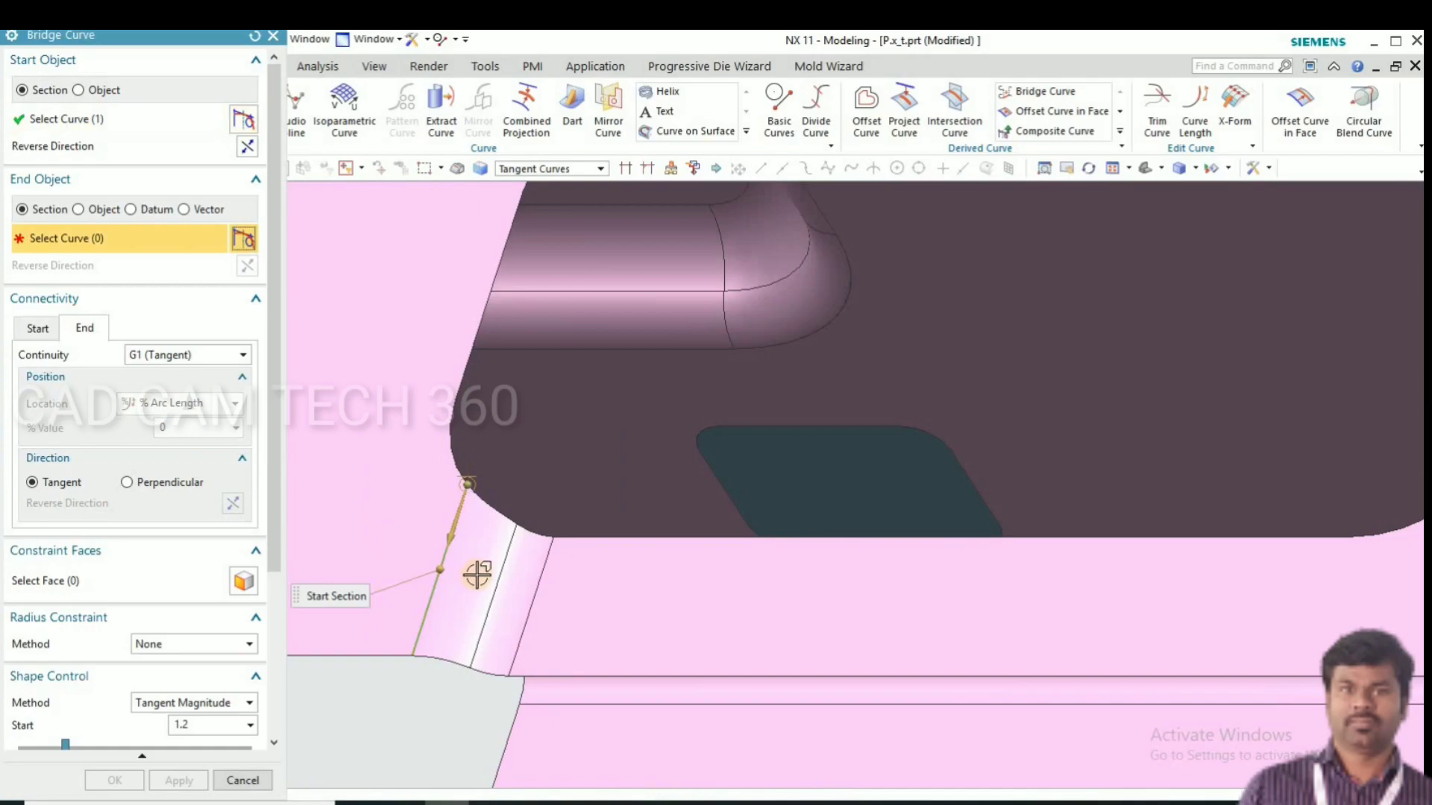
scroll(479, 570, "down", 5)
scroll(500, 457, "up", 6)
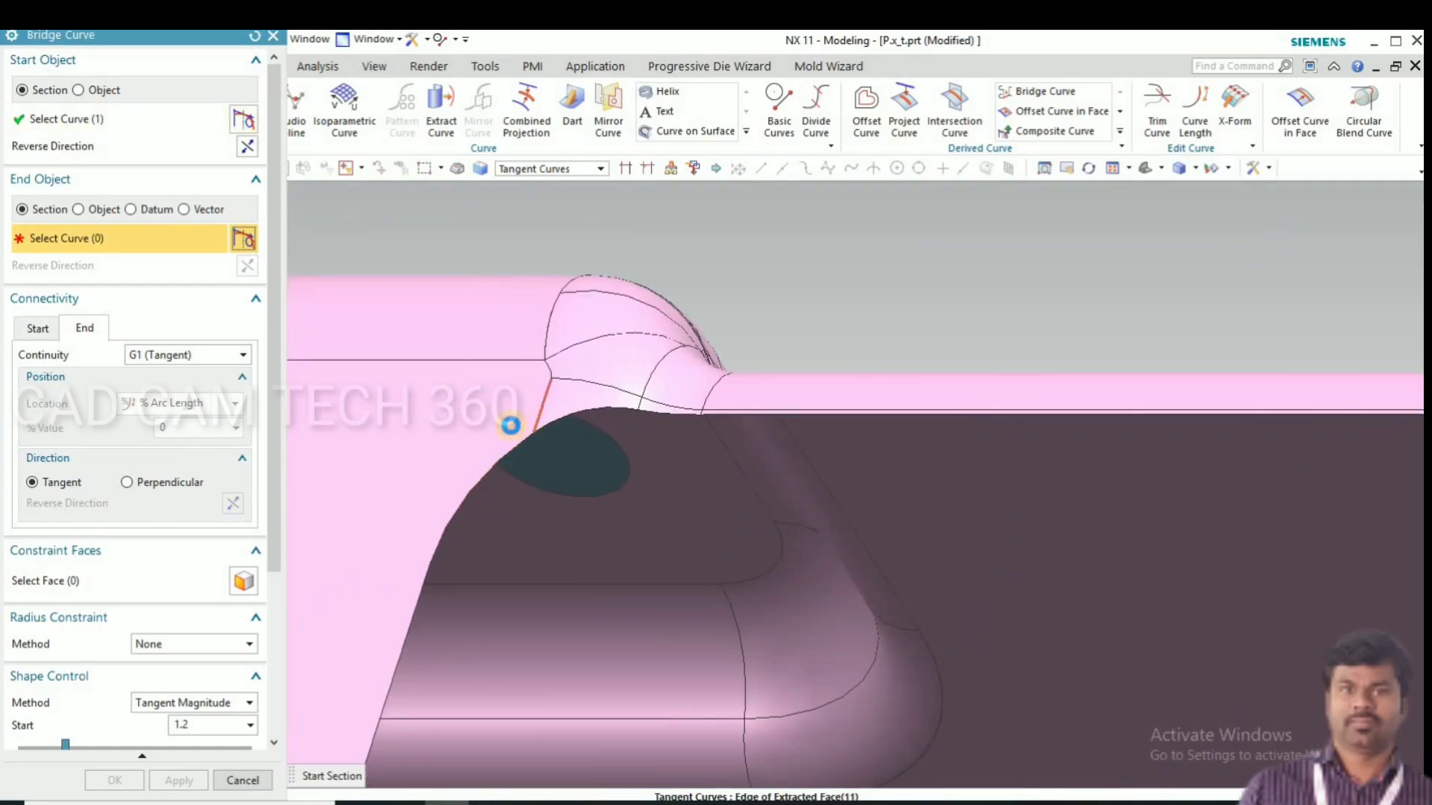
left_click(502, 426)
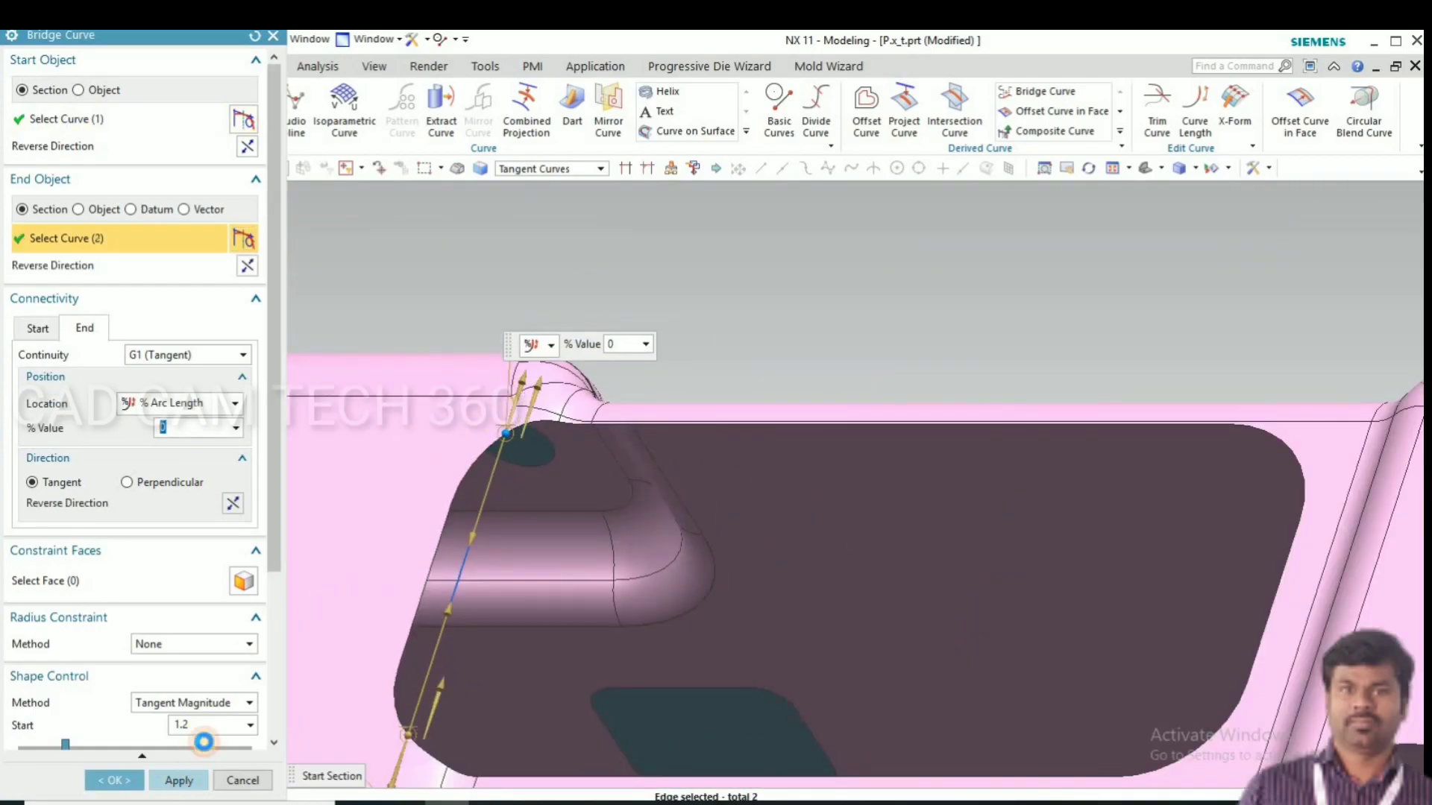
scroll(623, 380, "down", 2)
Step: Create a second G1 tangent bridge curve across the window between the middle edges of the same bend
scroll(509, 637, "up", 5)
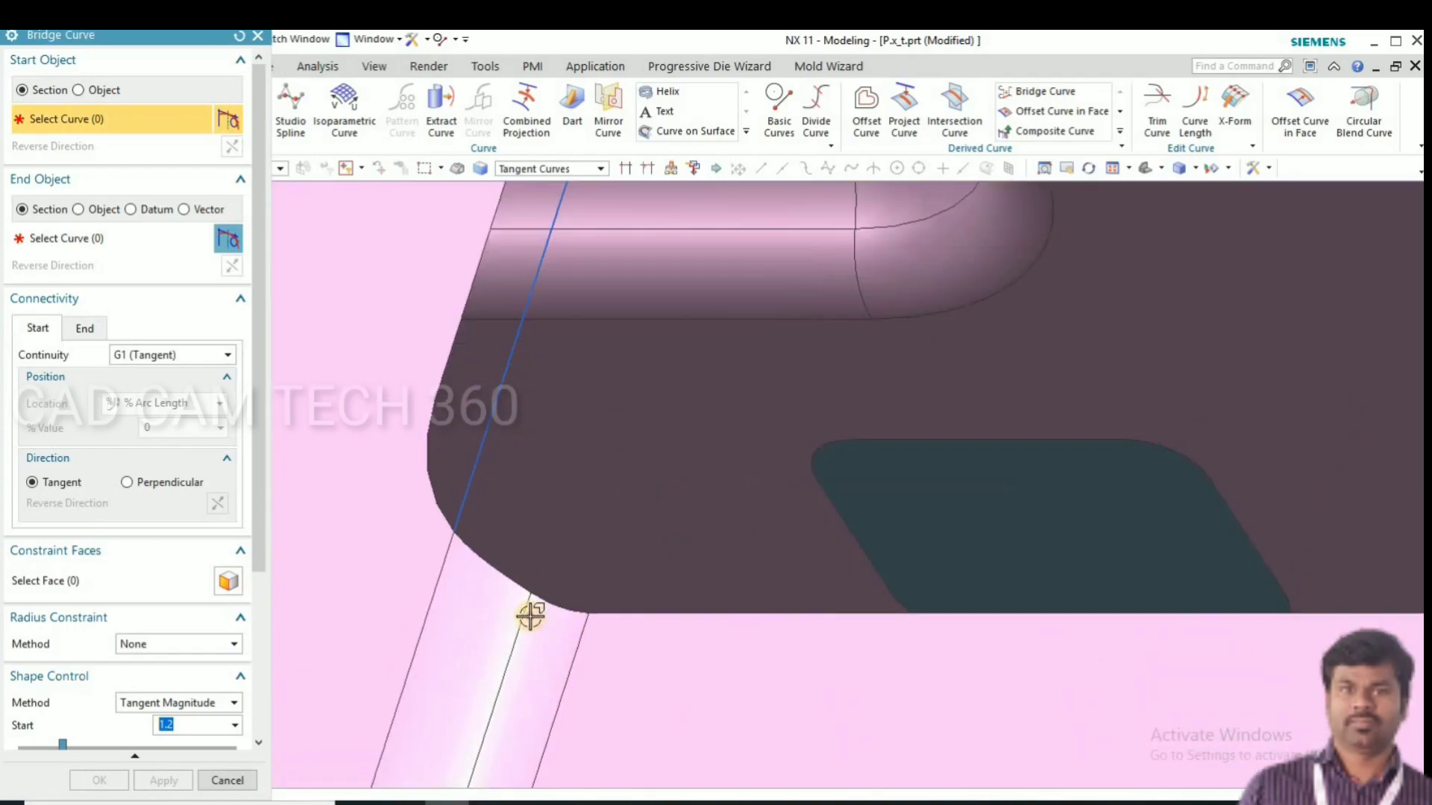
middle_click(502, 651)
scroll(503, 650, "down", 5)
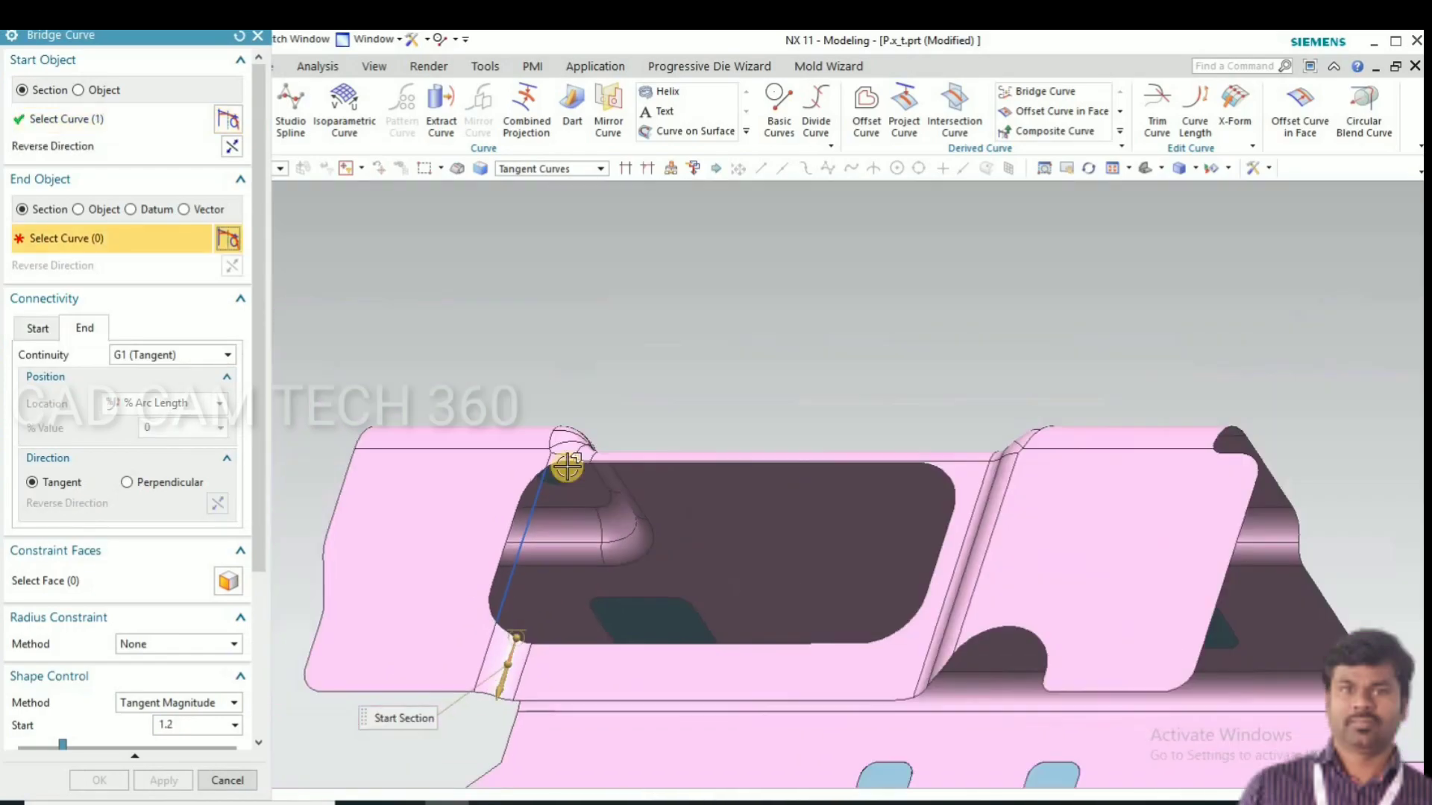
scroll(573, 461, "up", 3)
scroll(627, 420, "up", 3)
left_click(610, 427)
scroll(425, 585, "down", 4)
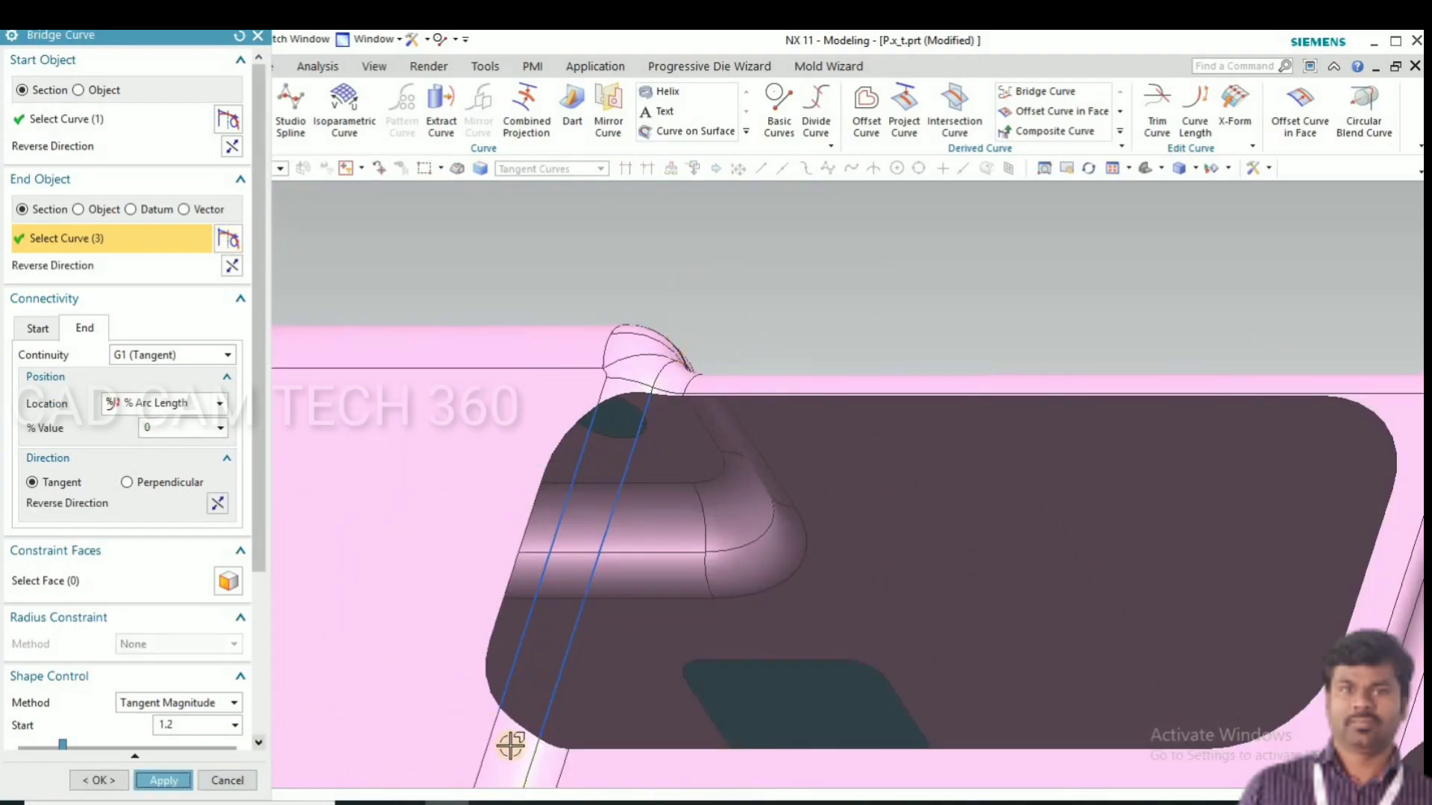
Step: Add a third G1 tangent bridge curve across the window between the bend's innermost edges and finish the Bridge Curve command
scroll(563, 758, "up", 5)
left_click(649, 684)
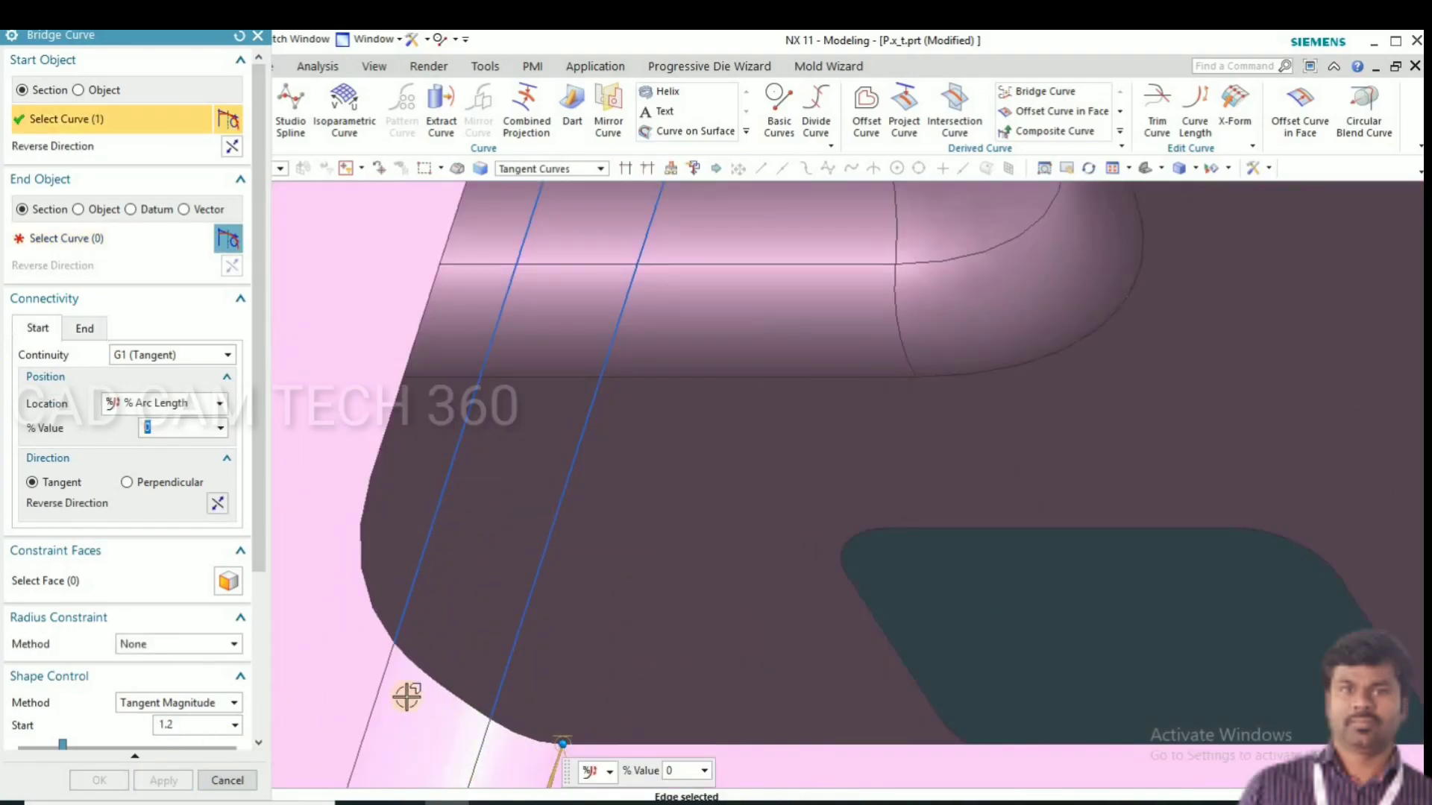
scroll(597, 636, "down", 4)
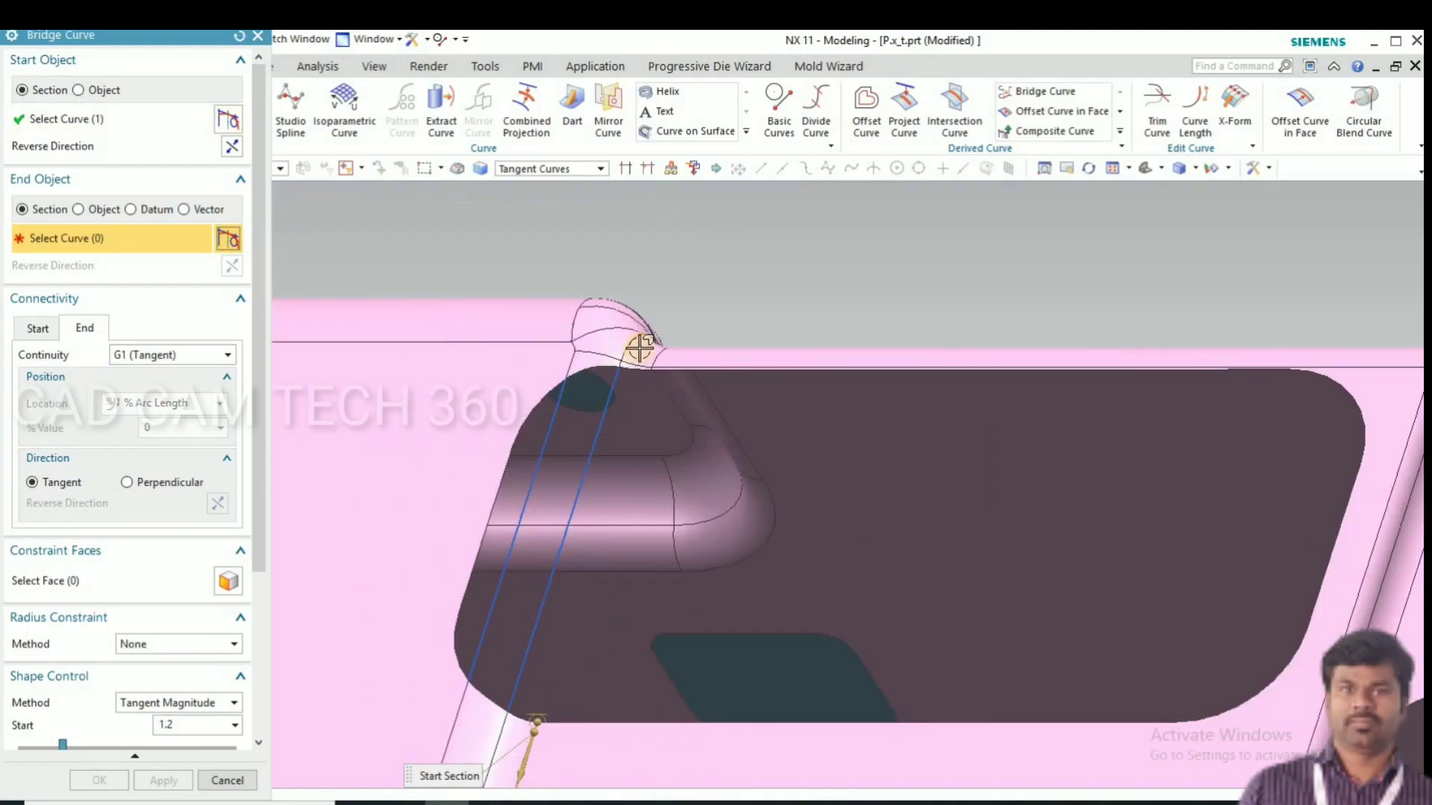
scroll(661, 390, "up", 5)
left_click(661, 383)
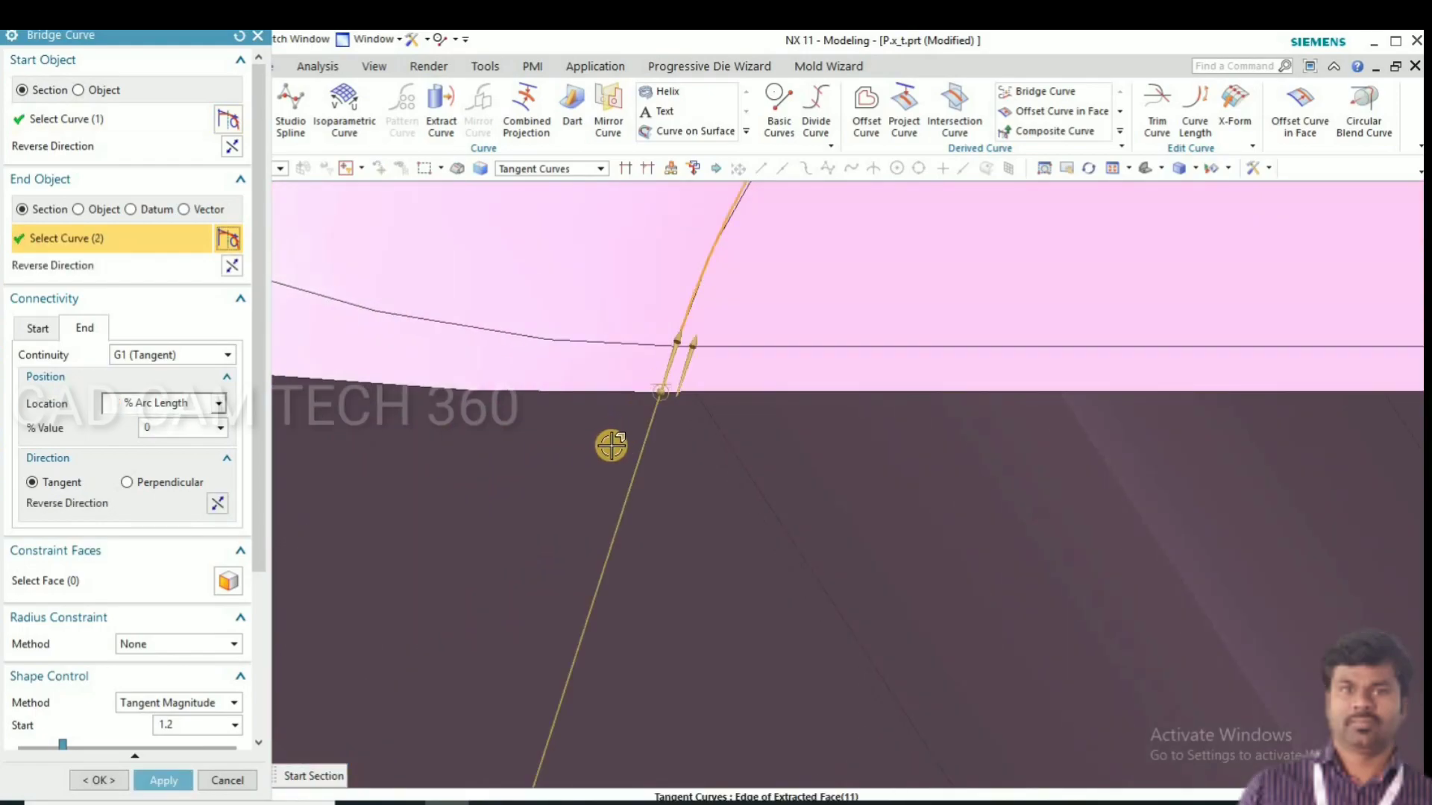
scroll(649, 390, "down", 5)
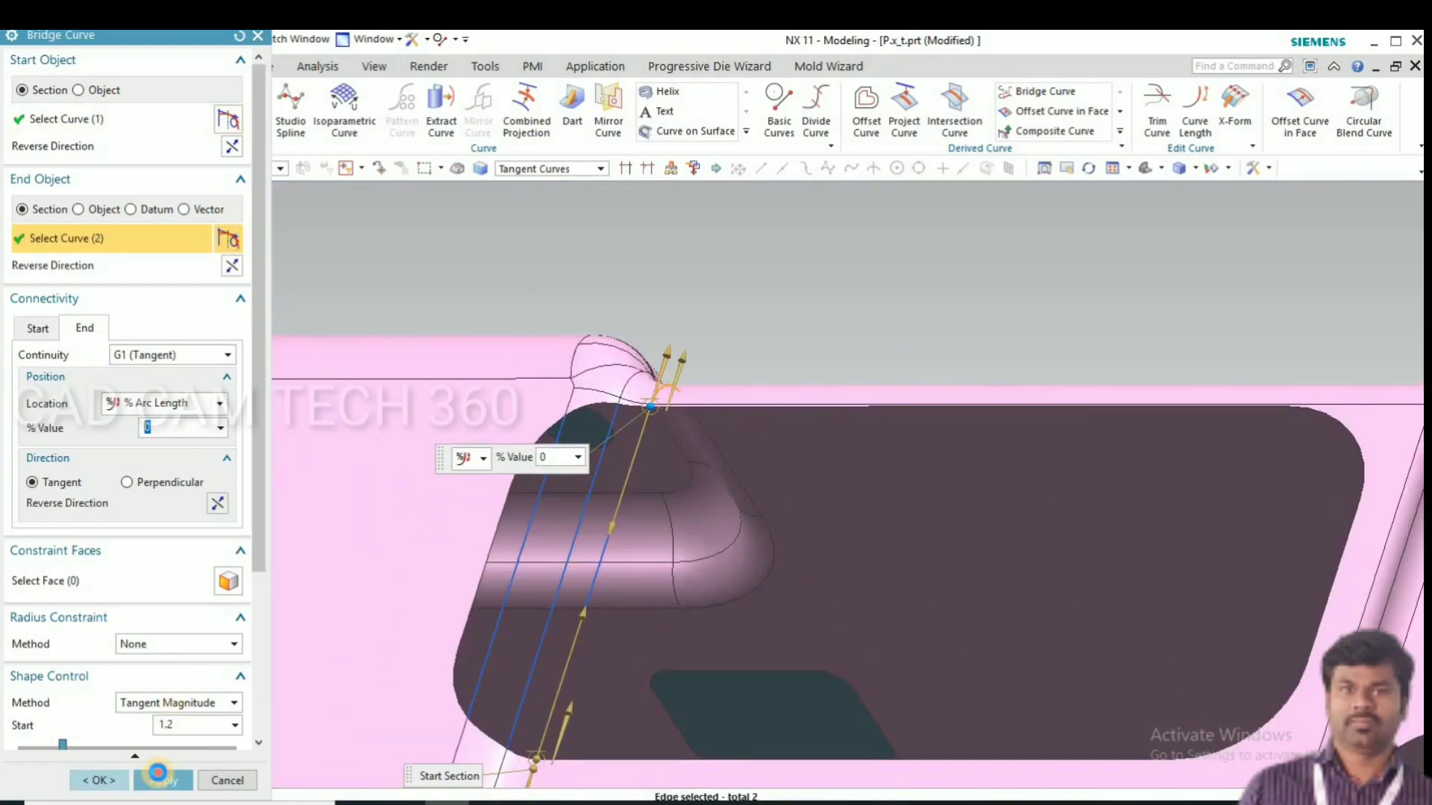
left_click(164, 780)
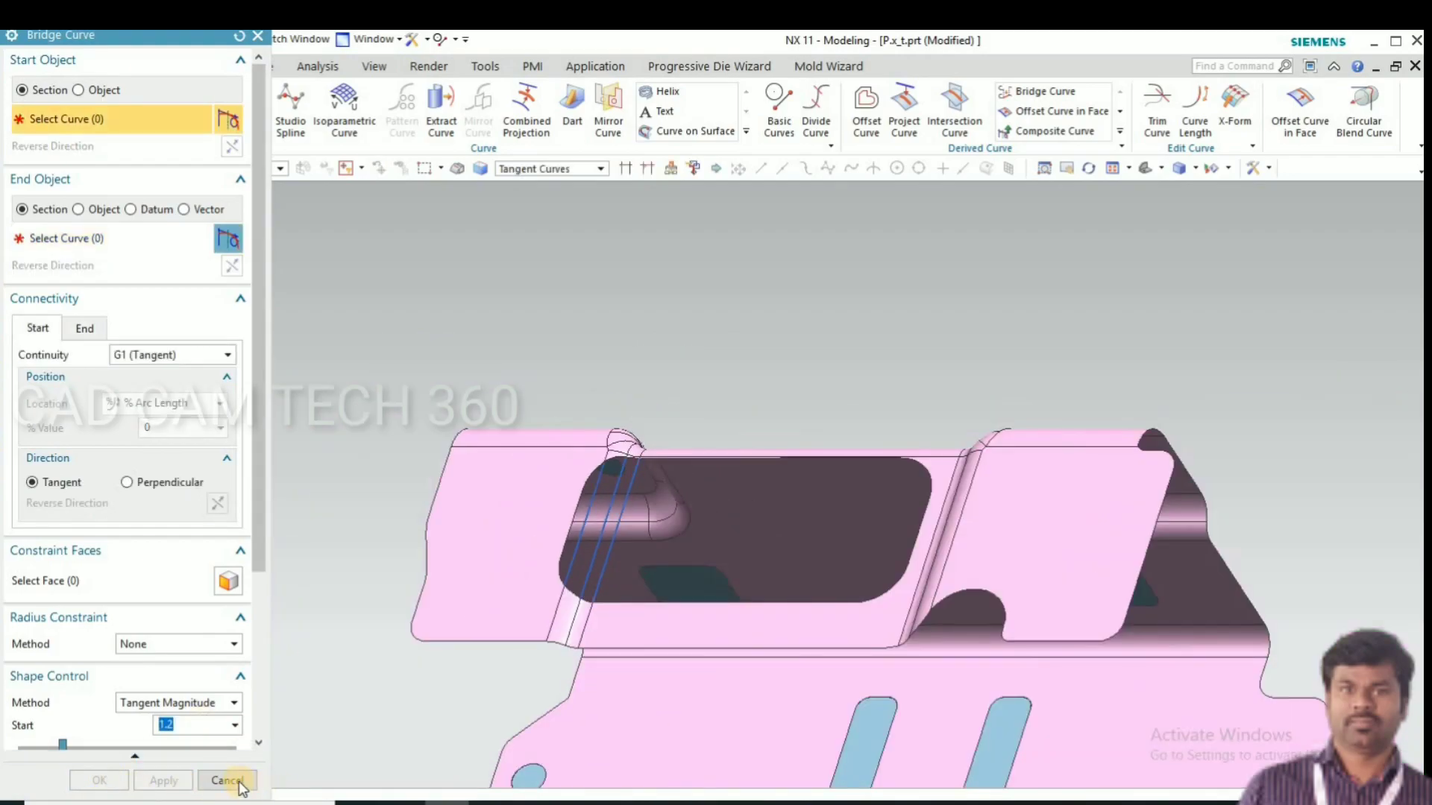
left_click(229, 780)
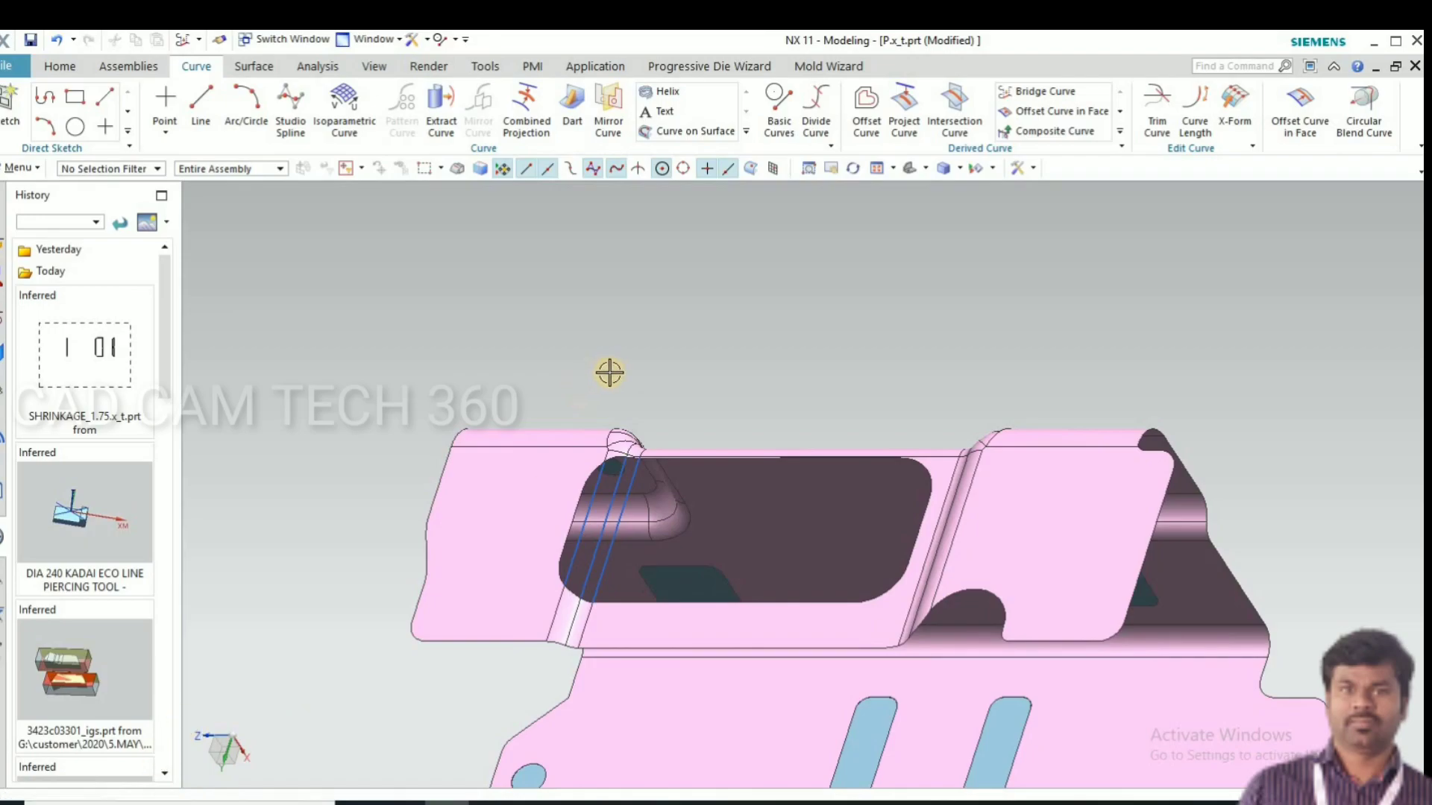
Step: Examine from the wall's other side how the three bridge curves meet the bend edges at the window
scroll(609, 373, "down", 3)
middle_click_drag(604, 329, 634, 395)
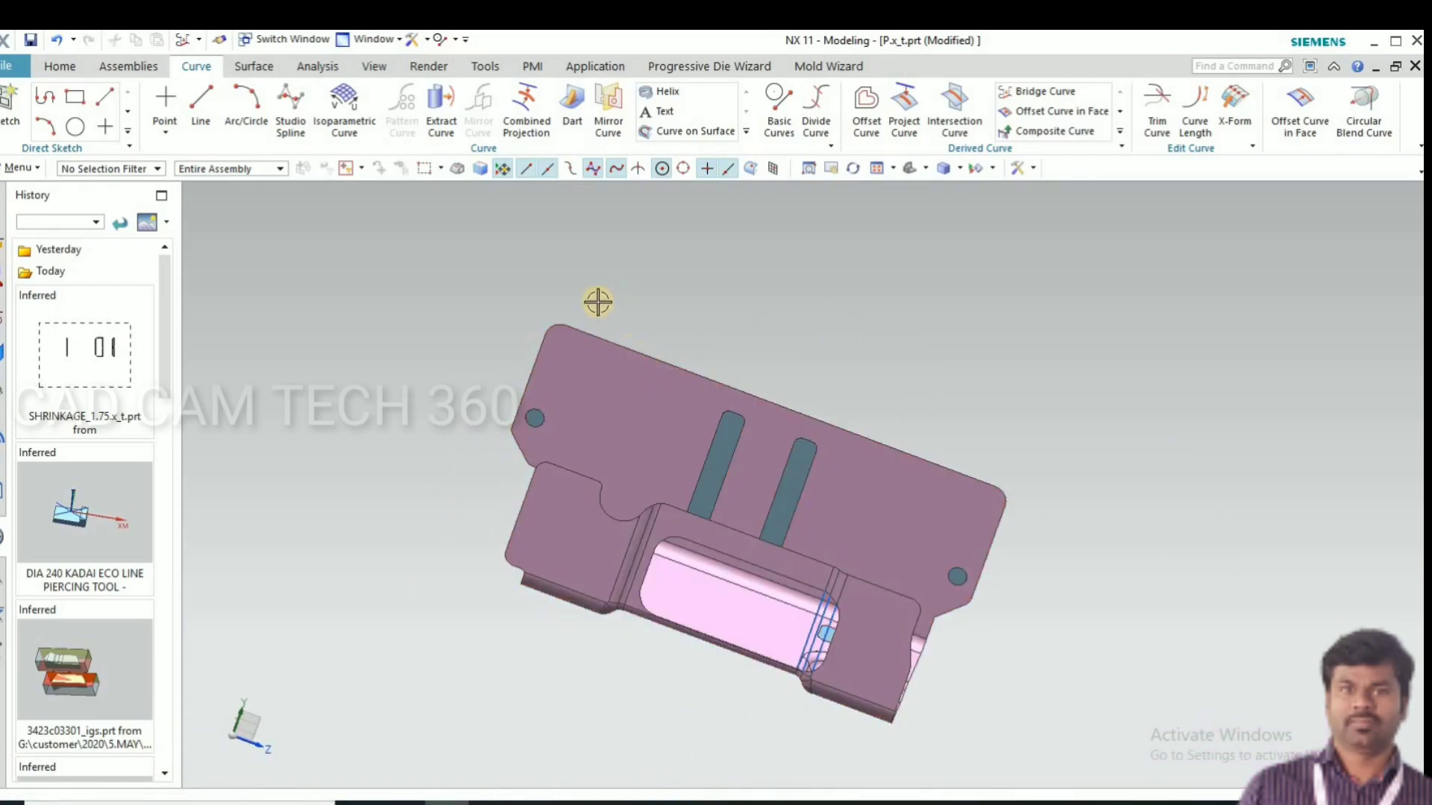
middle_click_drag(502, 489, 691, 546)
scroll(690, 545, "up", 7)
scroll(506, 581, "down", 3)
middle_click_drag(510, 540, 575, 575)
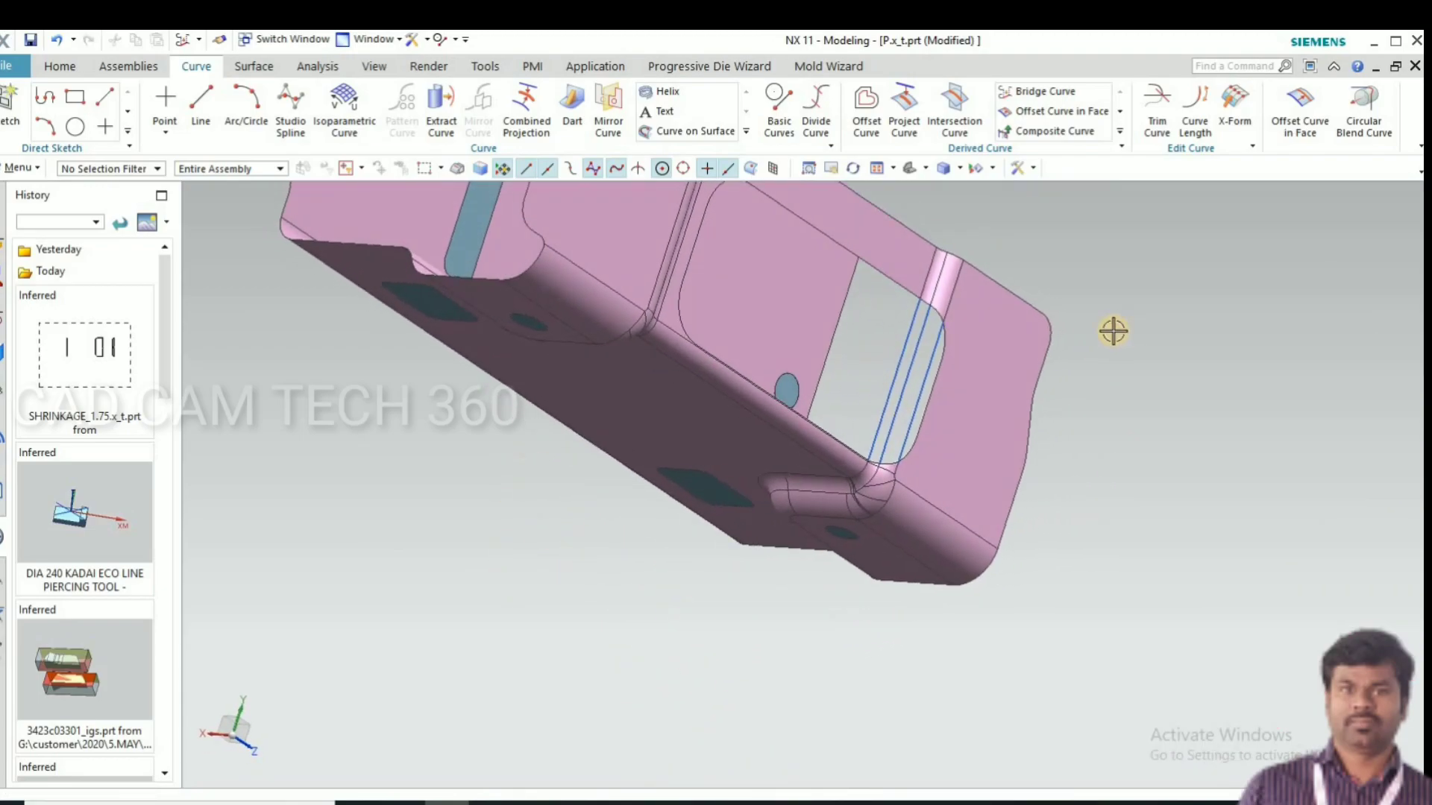
scroll(897, 361, "up", 3)
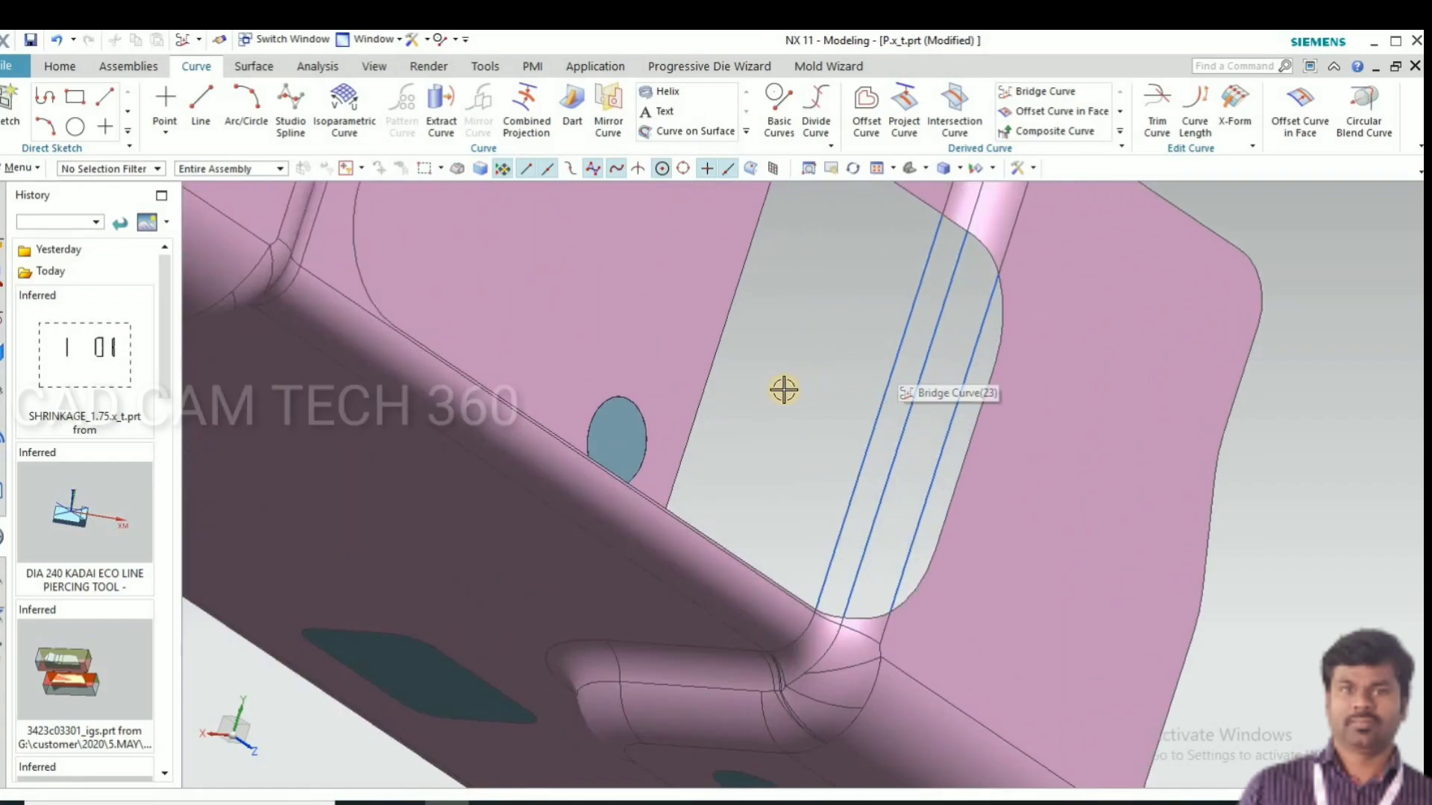
scroll(796, 409, "down", 2)
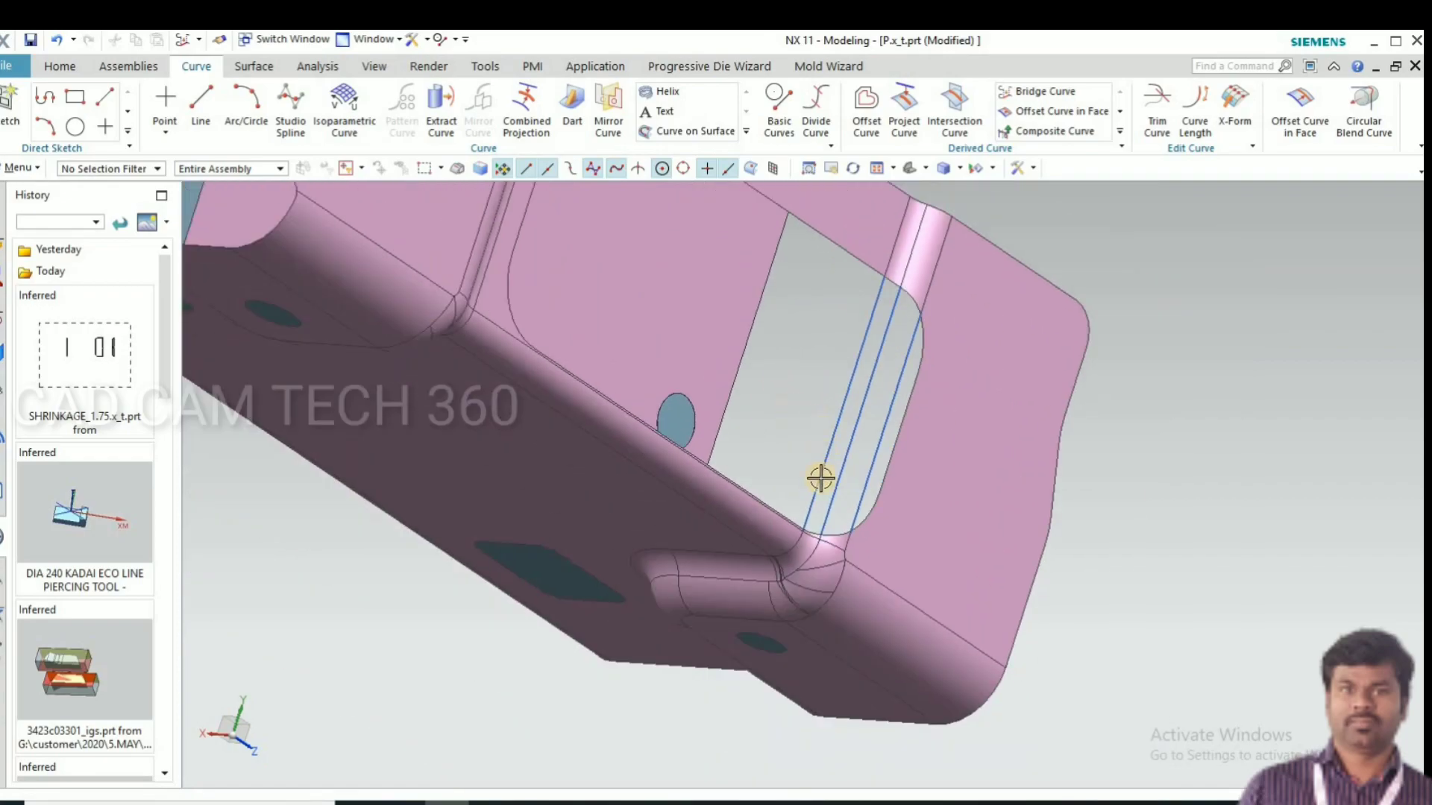
scroll(801, 477, "up", 3)
scroll(790, 454, "down", 4)
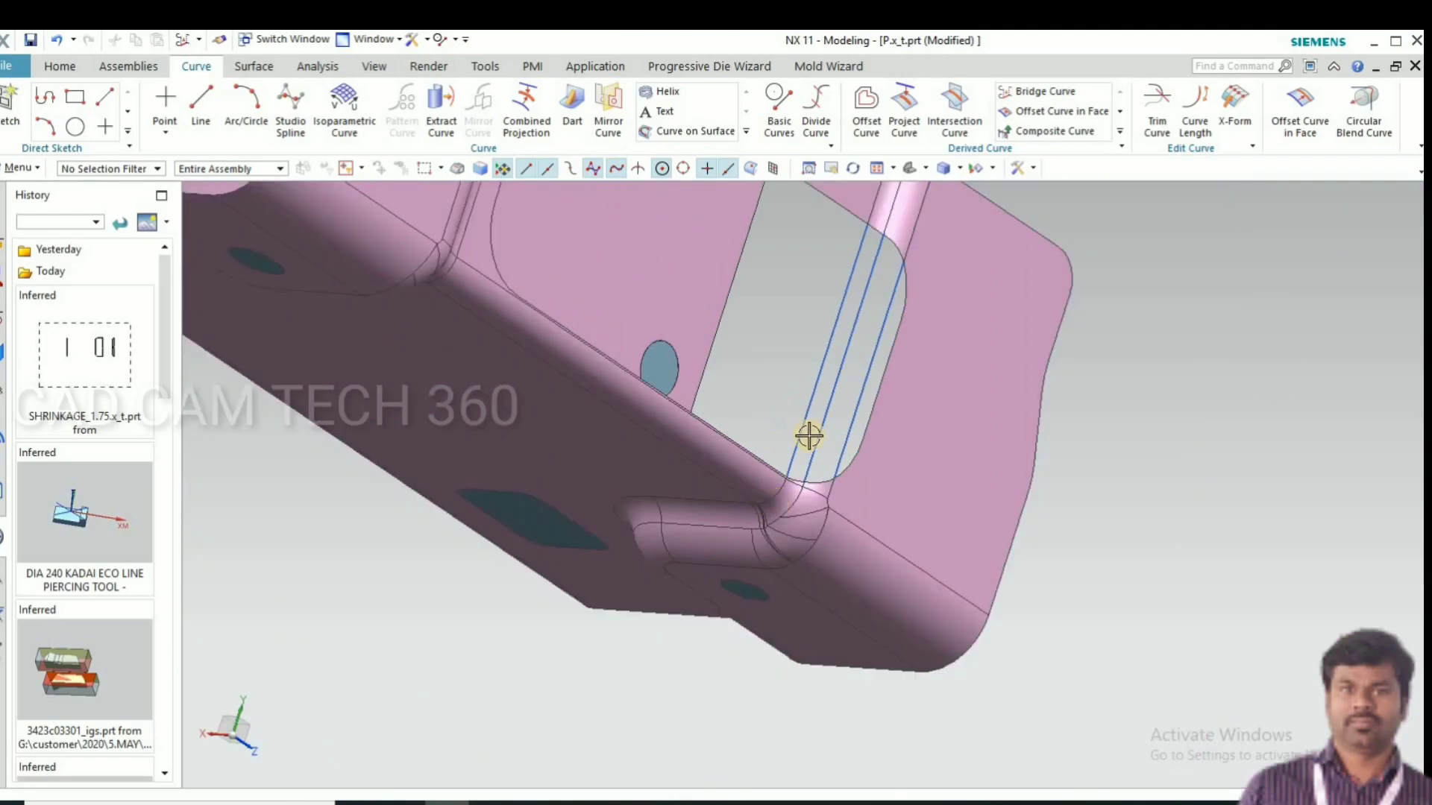
scroll(701, 308, "up", 3)
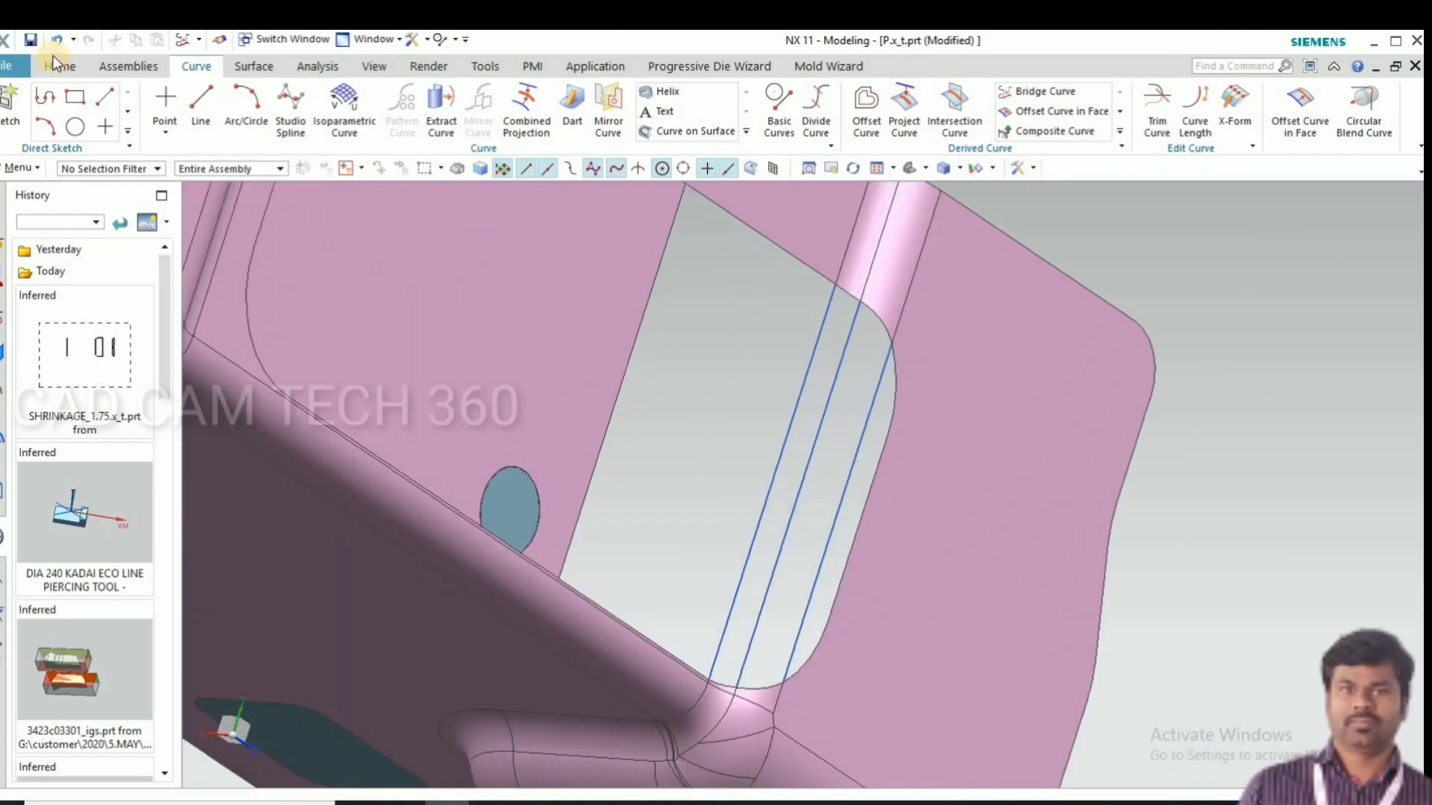
Step: Fill the narrow area between the outermost bridge curve and the window's rounded end with a trimmed N-Sided Surface
left_click(253, 67)
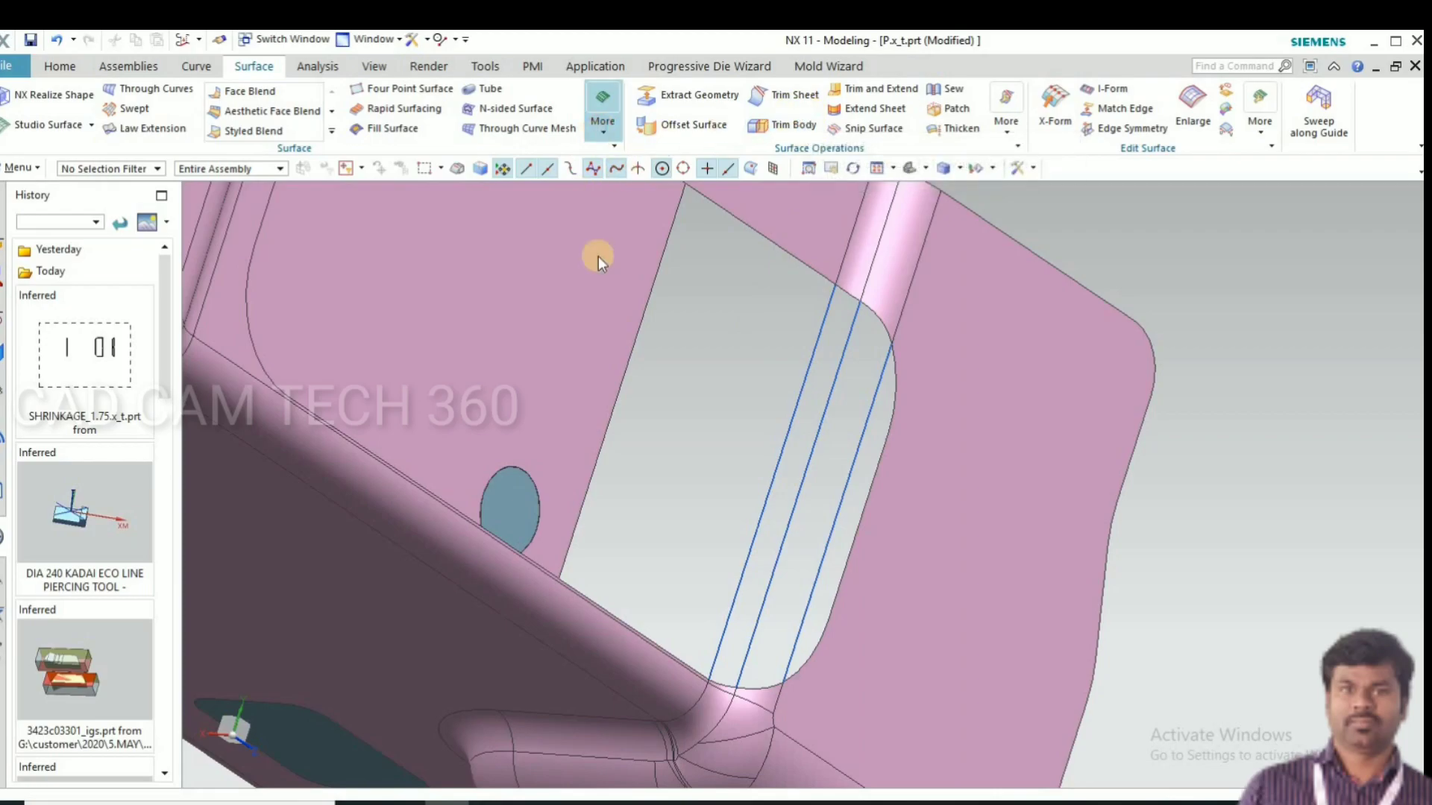
left_click(603, 119)
left_click(748, 348)
scroll(885, 357, "up", 4)
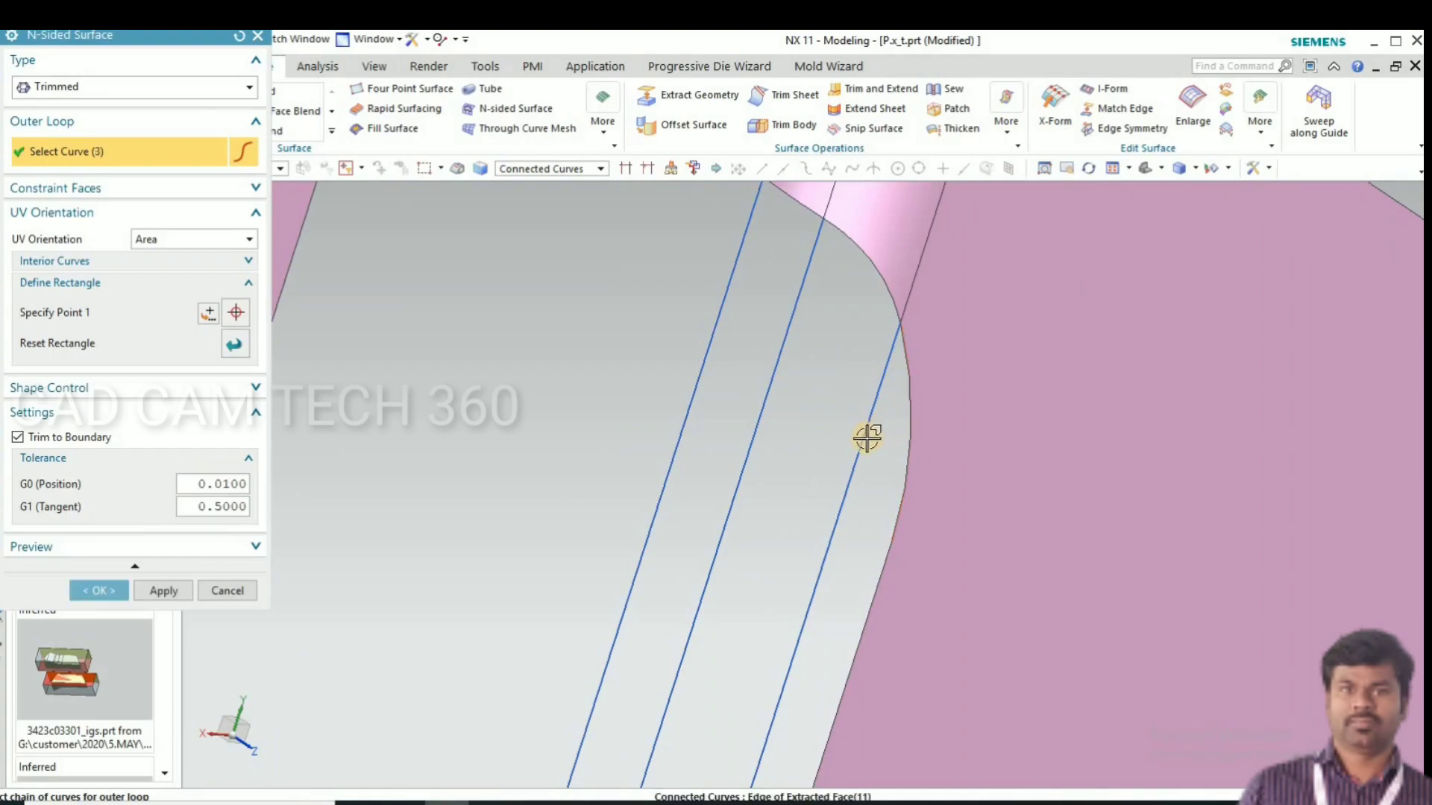
left_click(868, 438)
scroll(773, 581, "down", 3)
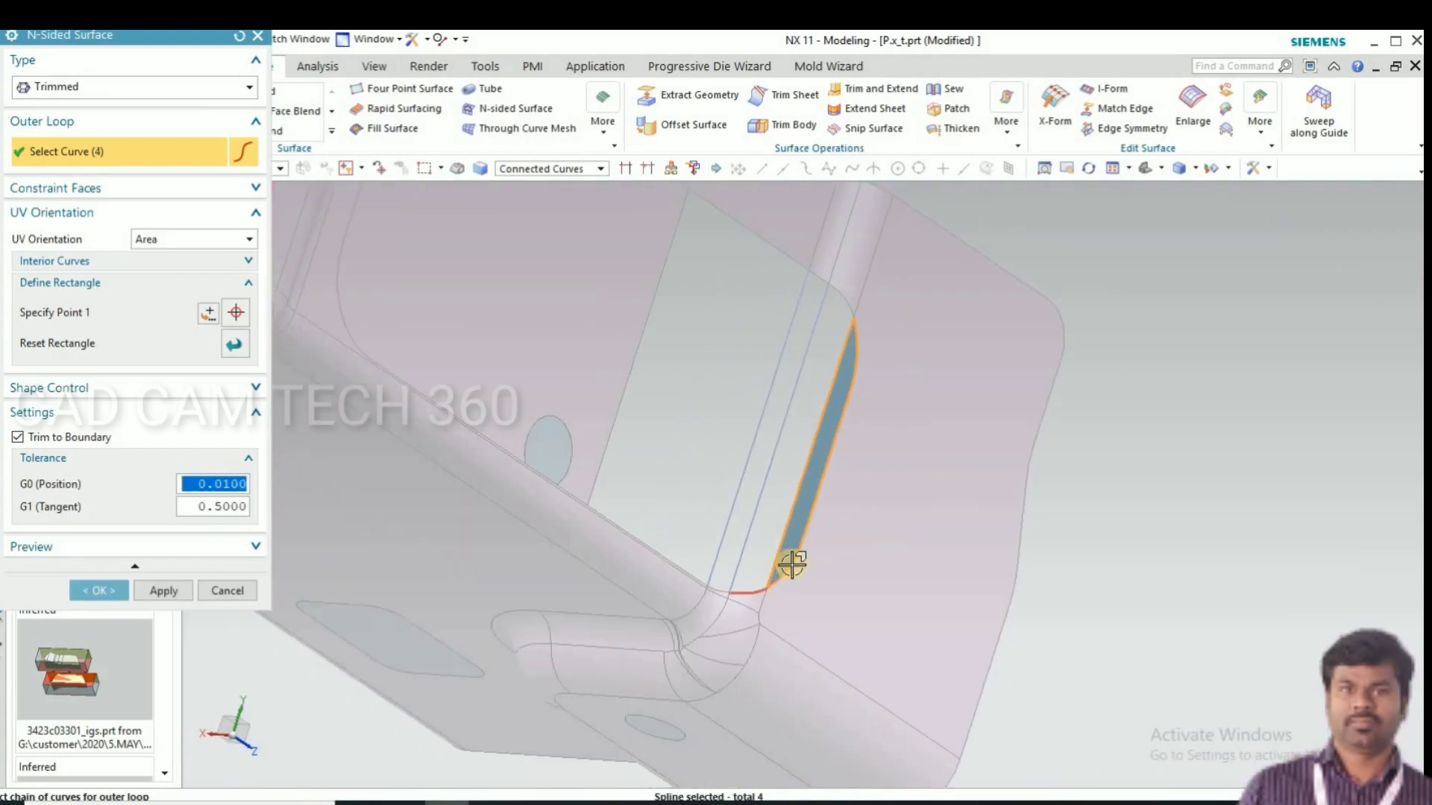
scroll(792, 564, "down", 2)
key("Escape")
Step: Select the outermost and middle bridge curves and the two window edges joining them as the next N-sided surface's outer loop
scroll(824, 371, "up", 5)
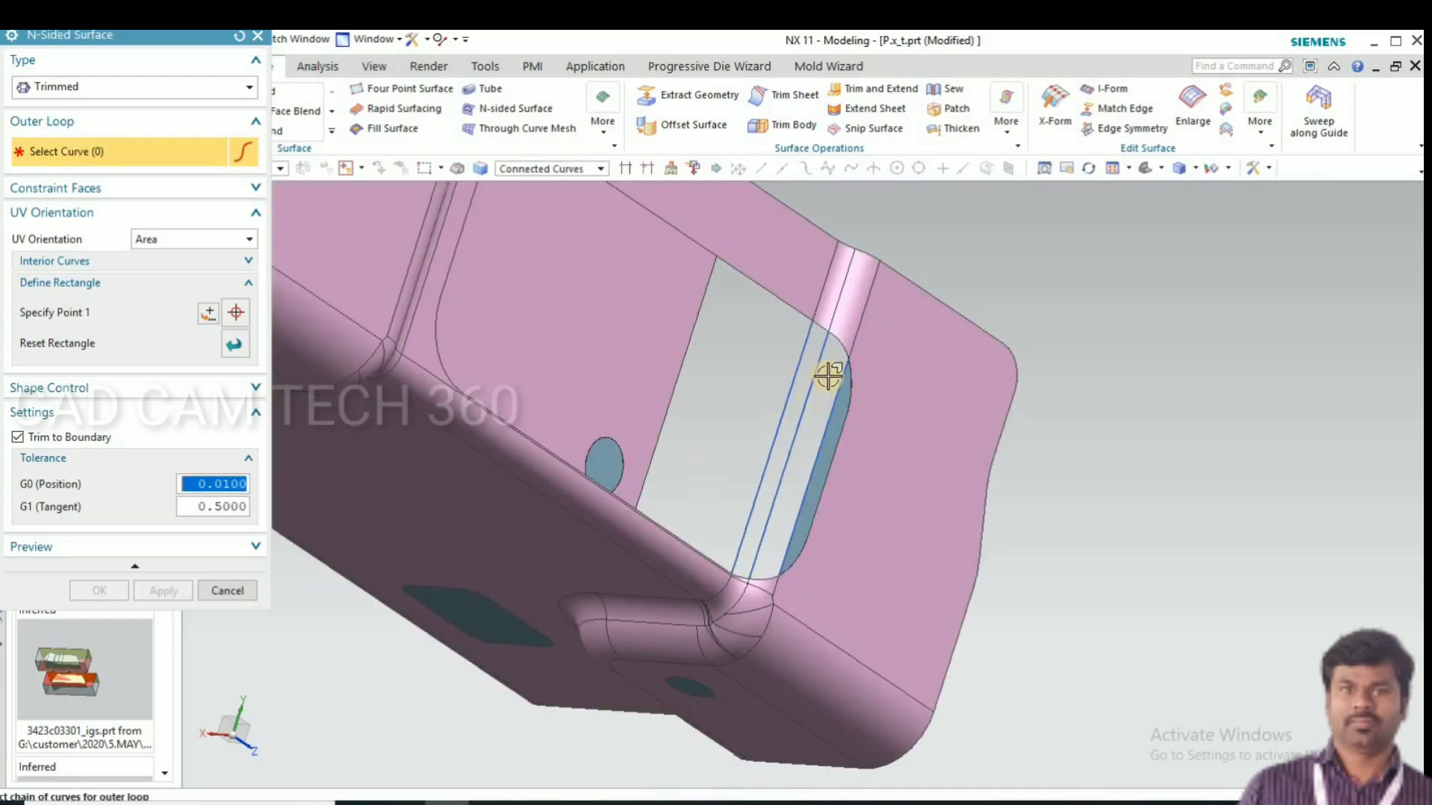
left_click(890, 268)
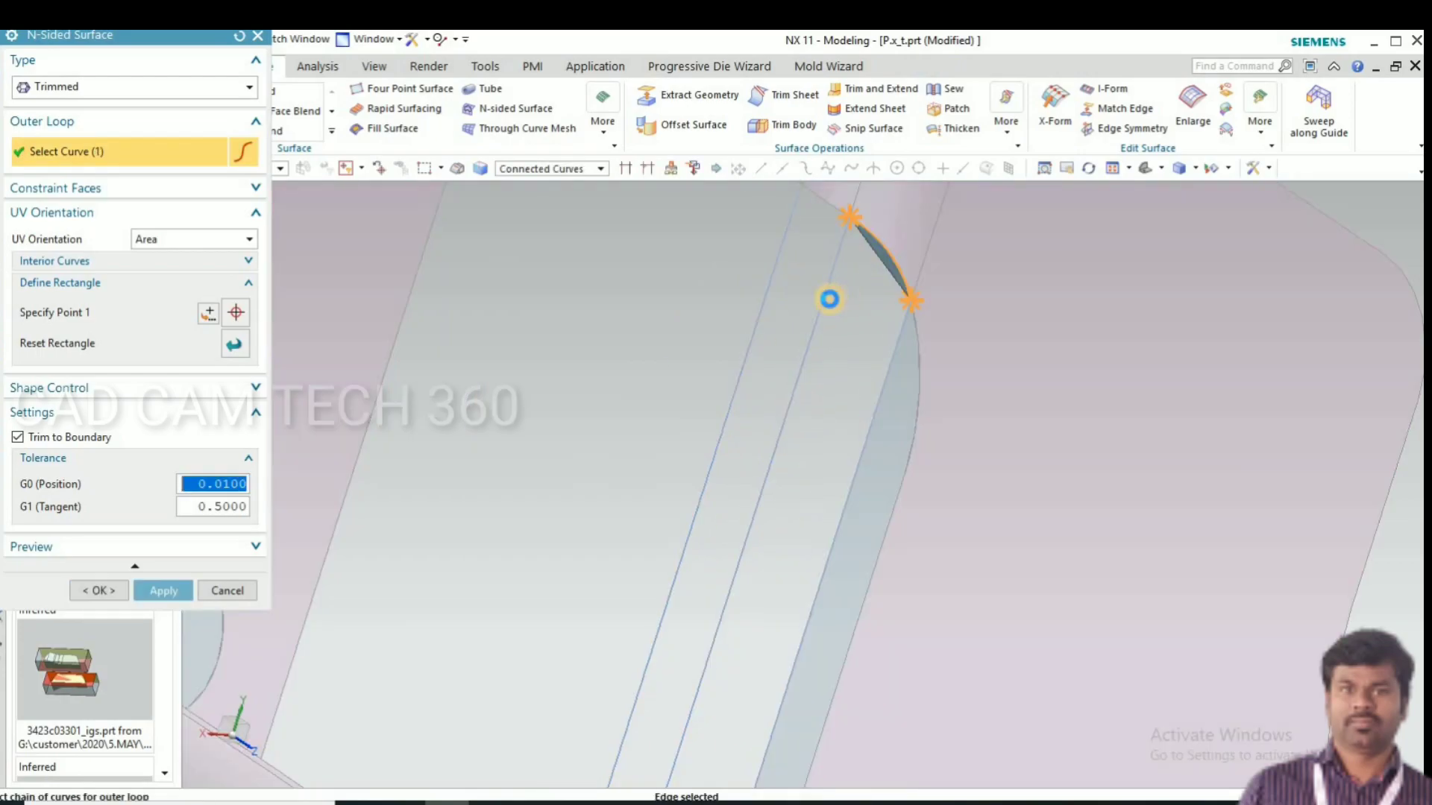
left_click(829, 299)
left_click(877, 402)
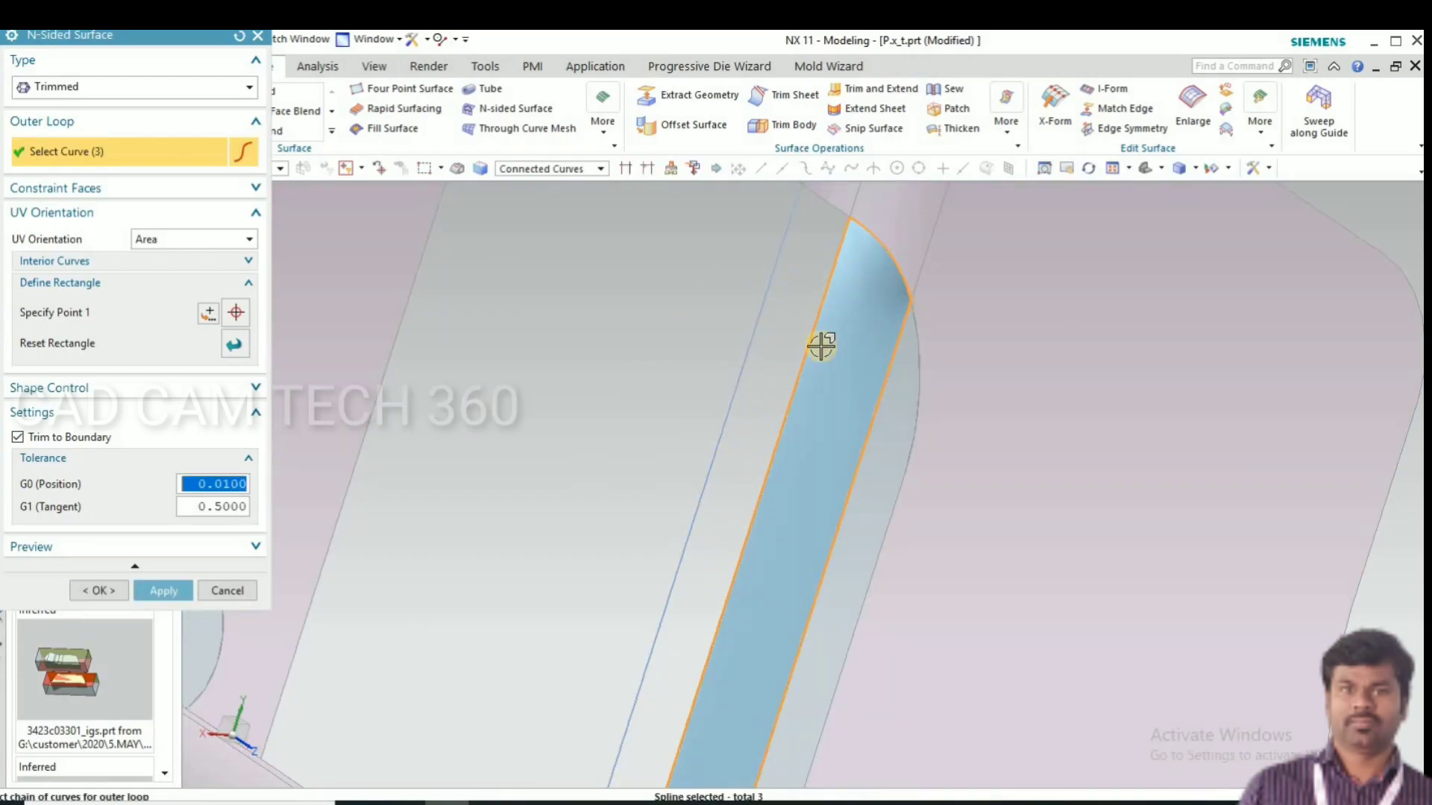
scroll(840, 302, "down", 5)
scroll(780, 475, "up", 8)
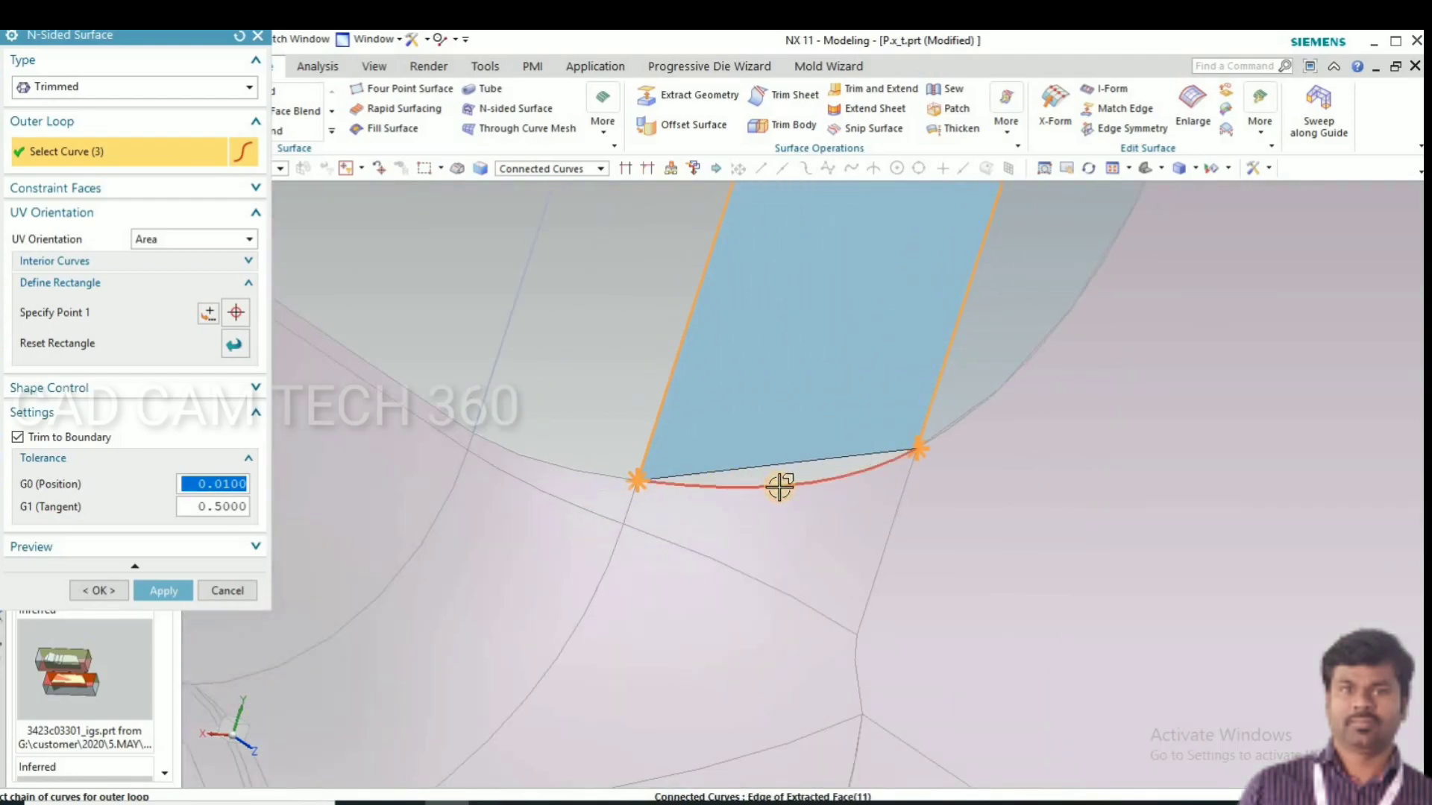
left_click(779, 487)
scroll(783, 536, "down", 3)
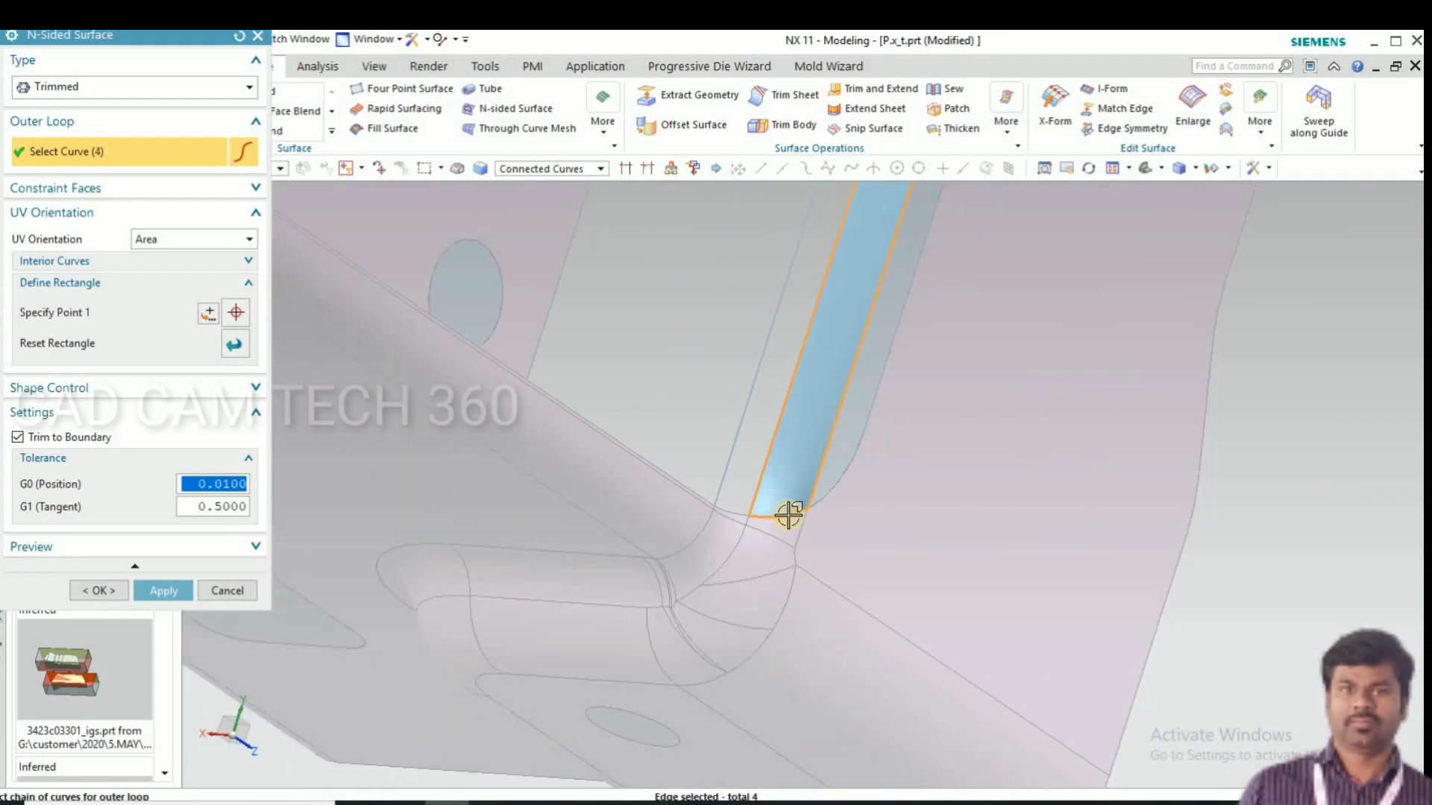
Step: Check the fill preview along the bend at both ends of the strip and create the trimmed N-sided surface
middle_click_drag(788, 515, 458, 521)
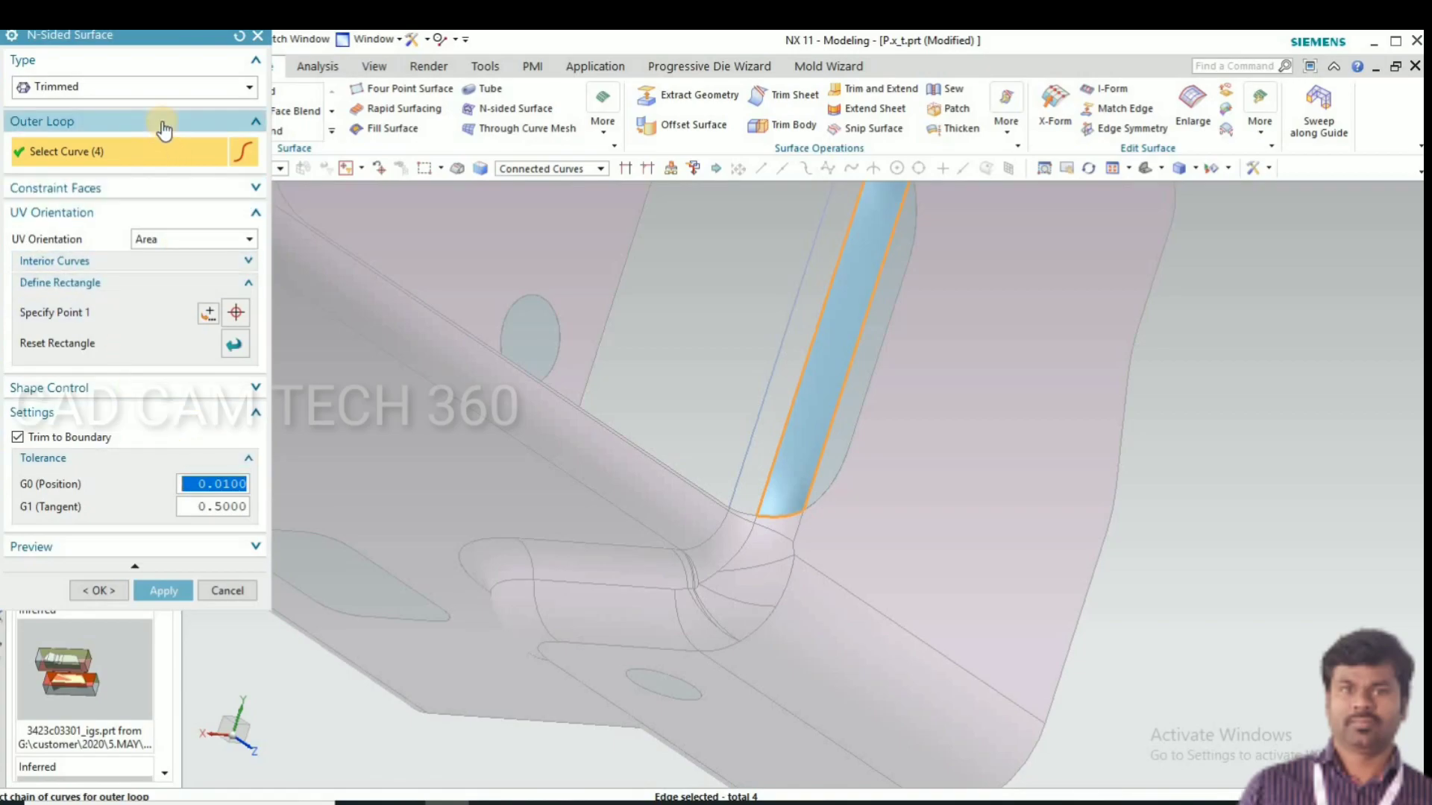
scroll(805, 377, "down", 3)
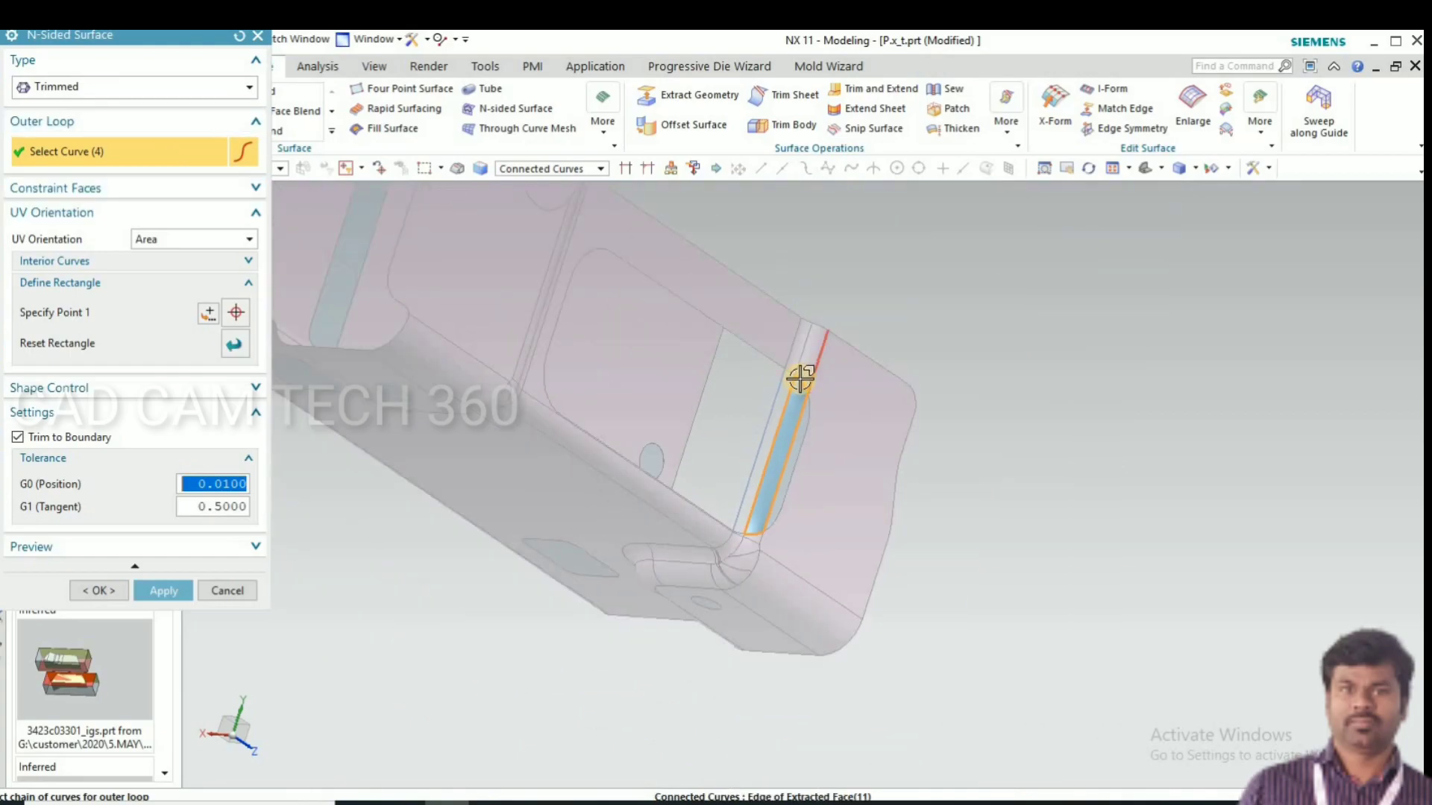
scroll(801, 378, "up", 8)
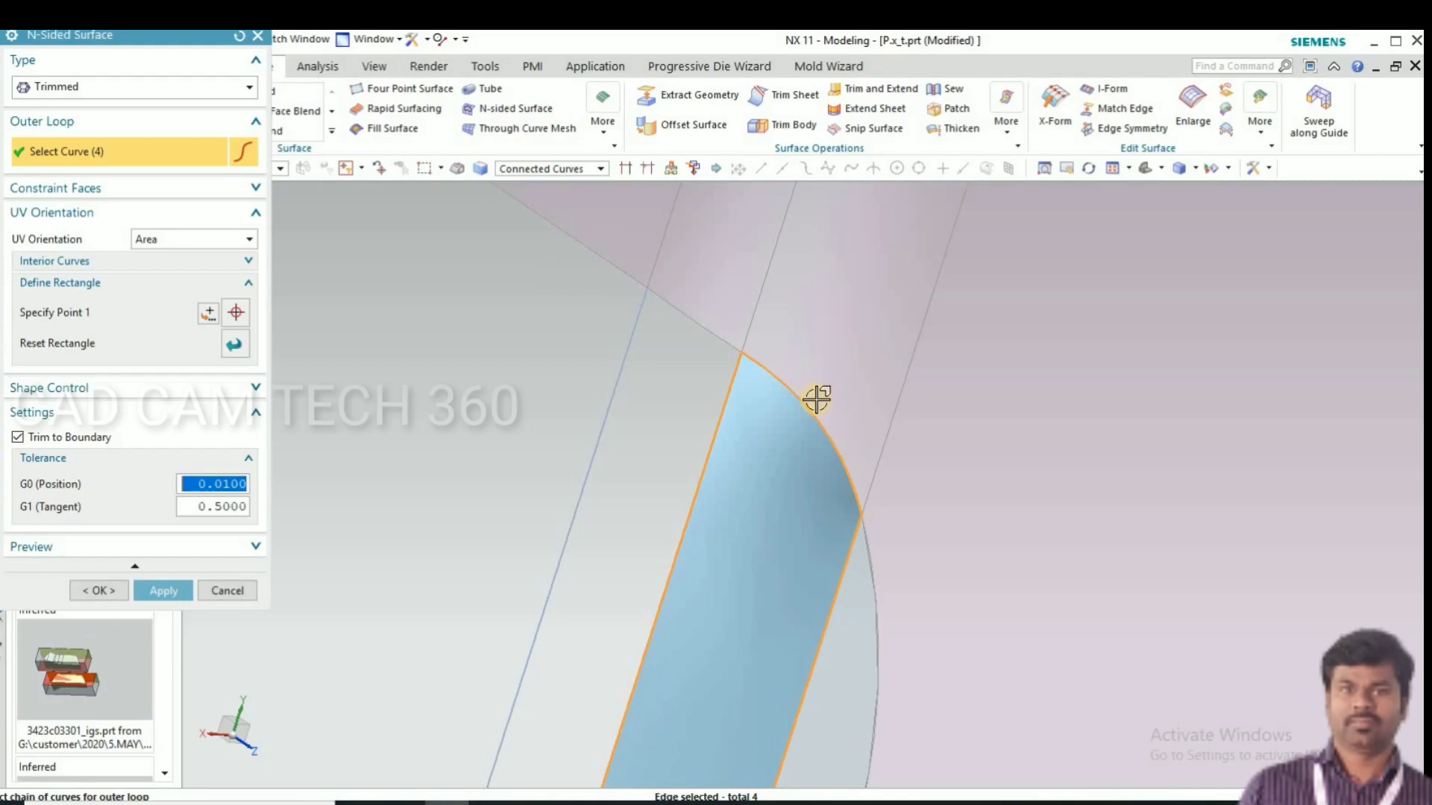
scroll(849, 349, "down", 3)
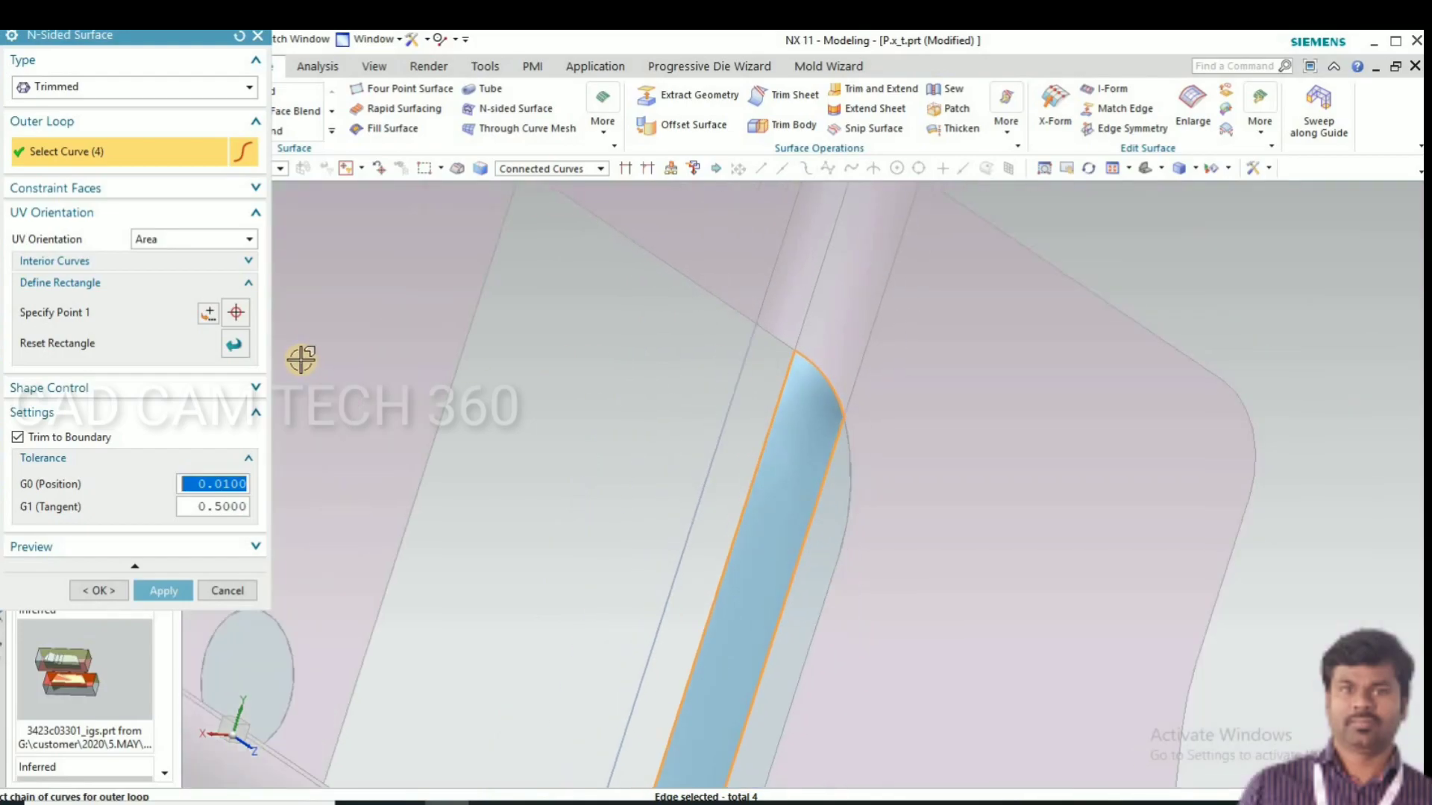
left_click(159, 591)
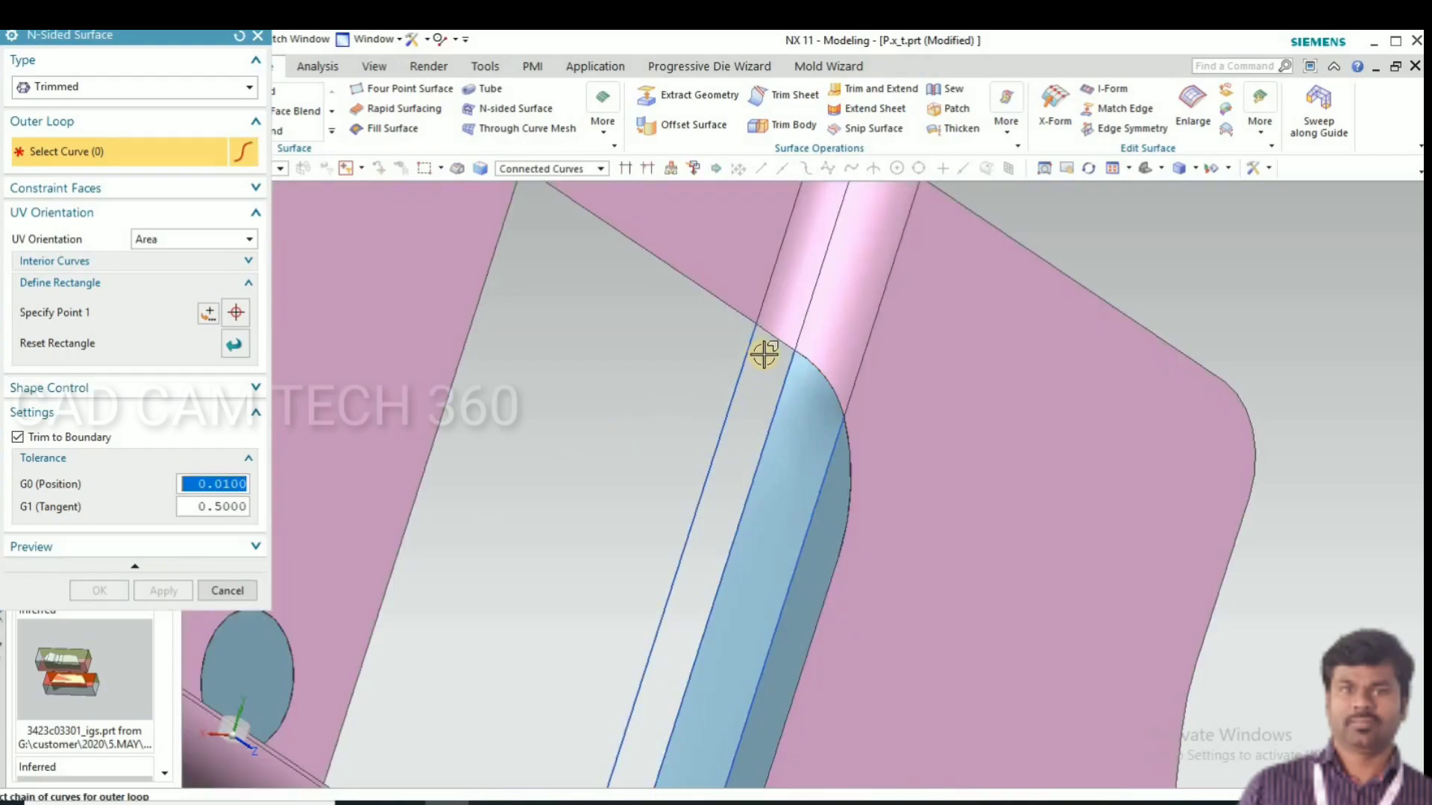
Step: Select the middle and innermost bridge curves and the two window edges joining them as the N-sided surface's outer loop
scroll(776, 328, "up", 5)
left_click(736, 329)
scroll(770, 288, "down", 3)
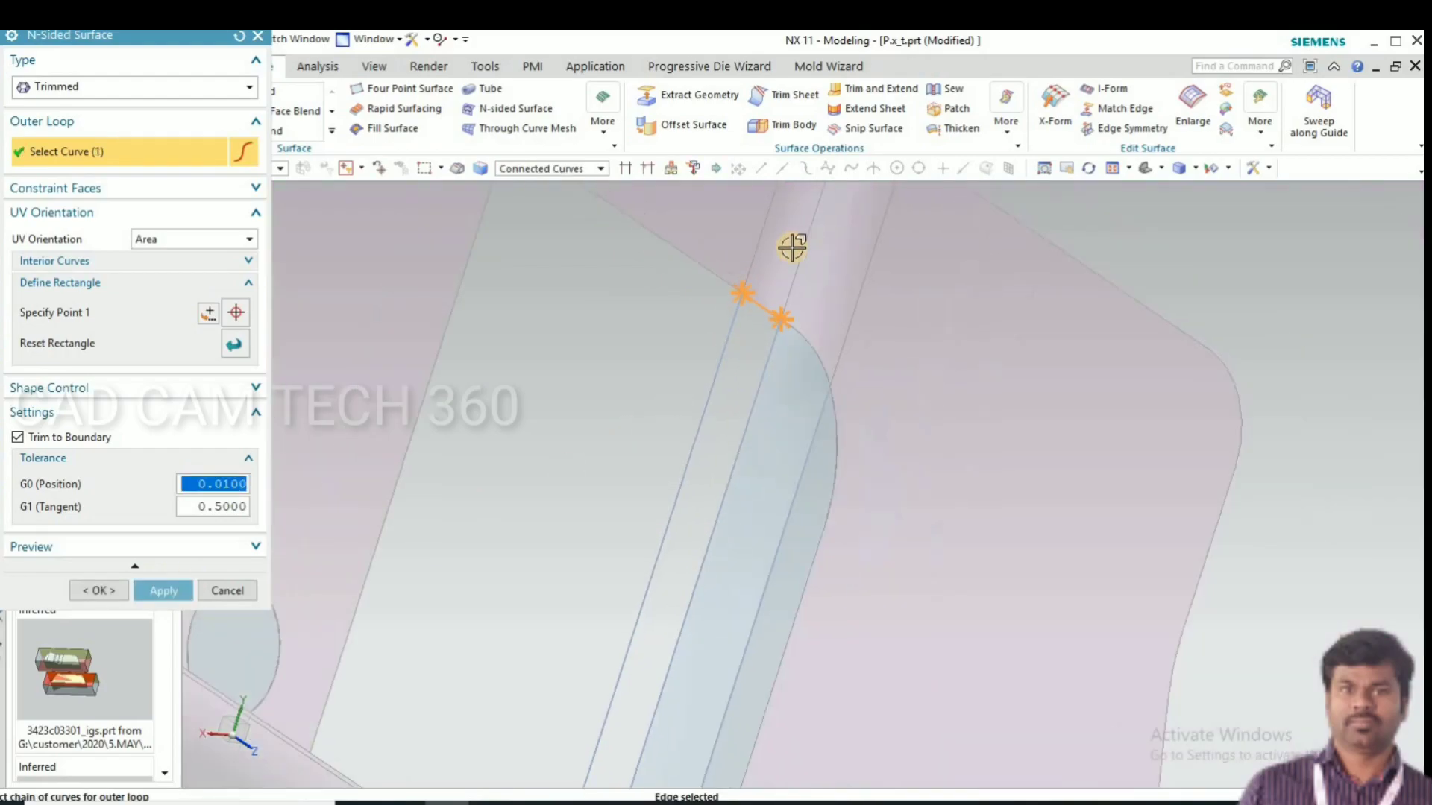
left_click(762, 367)
left_click(731, 345)
scroll(769, 273, "down", 2)
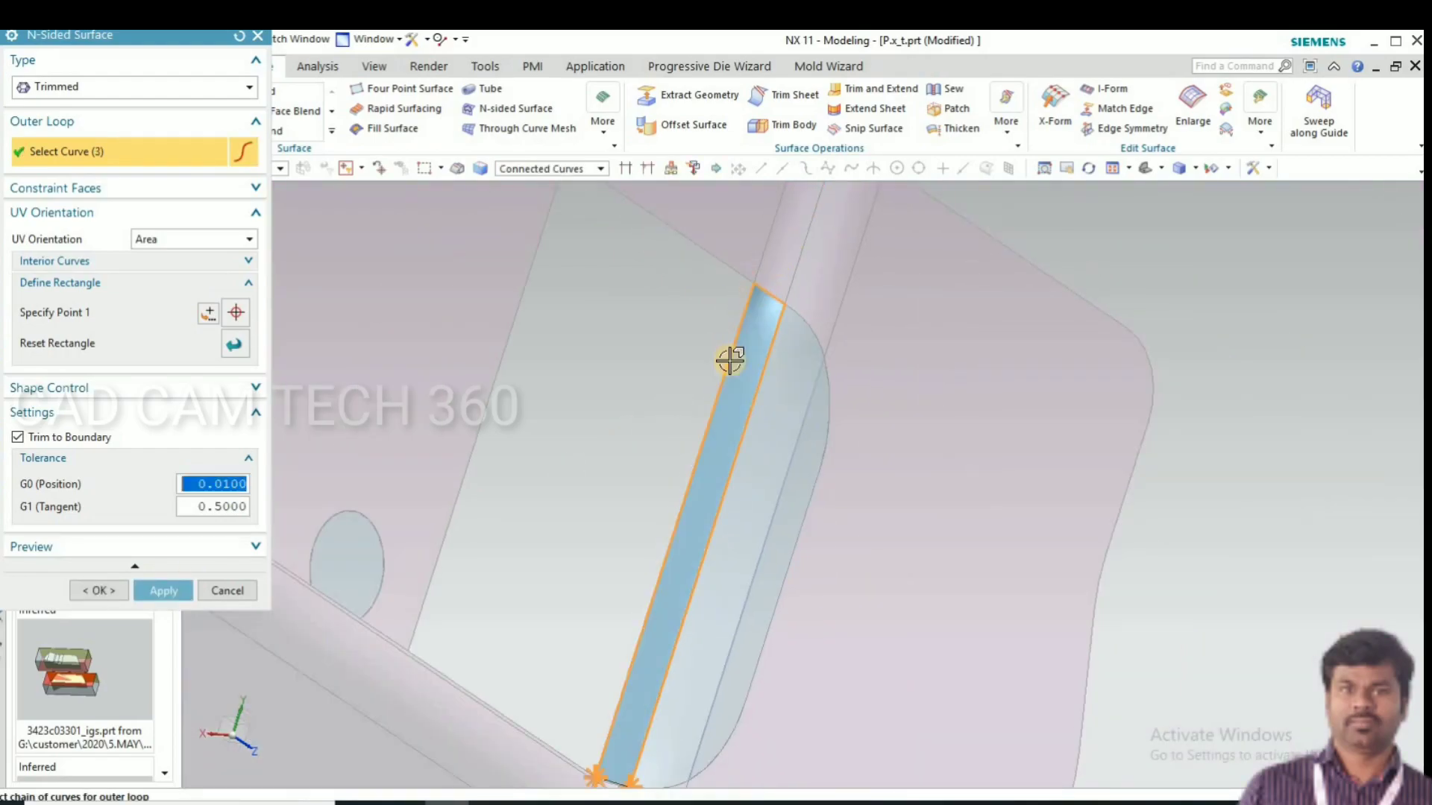
scroll(667, 606, "up", 7)
scroll(656, 574, "up", 2)
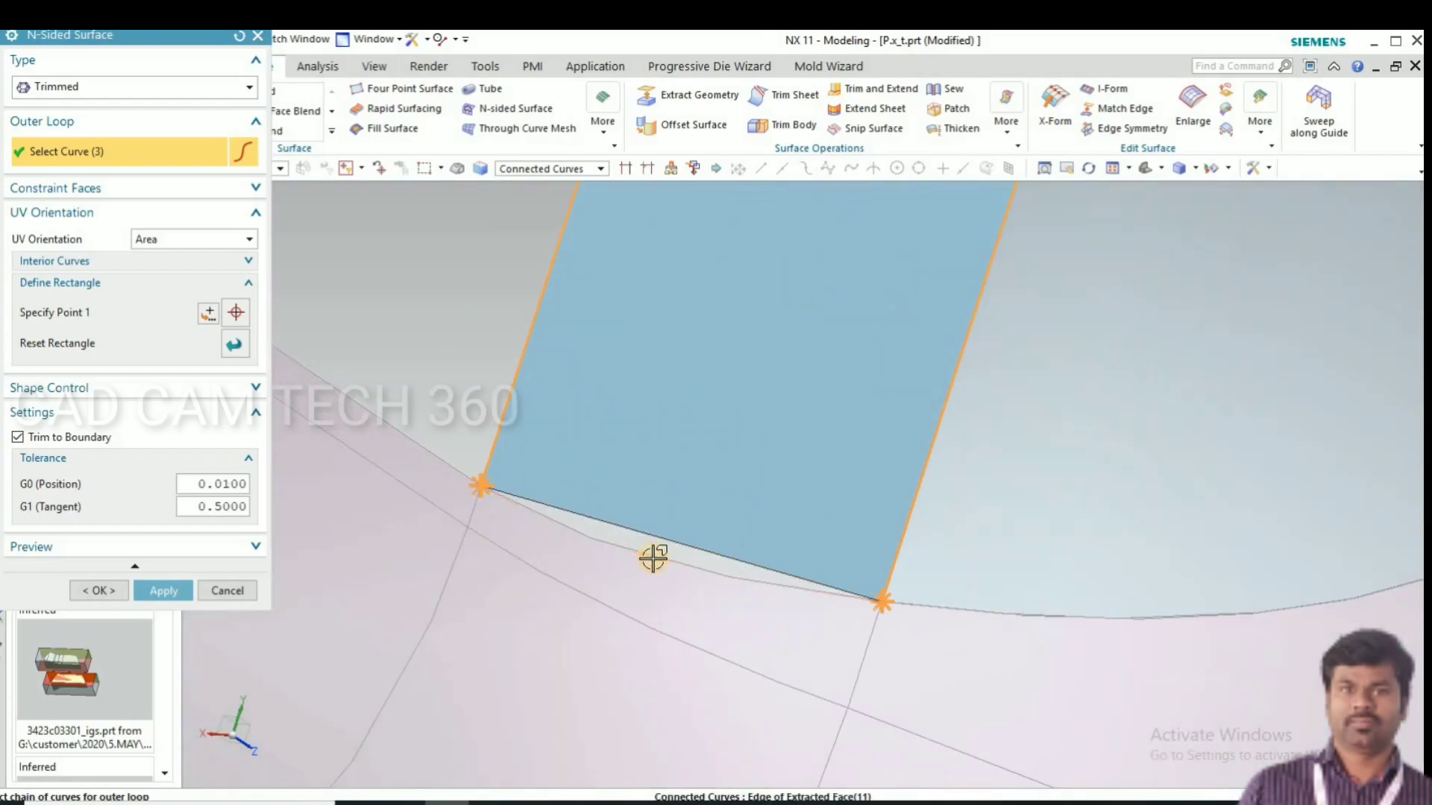
left_click(652, 556)
Step: Check the strip preview between the middle and innermost bridge curves and create the trimmed N-sided surface
scroll(681, 569, "down", 3)
scroll(679, 552, "down", 2)
scroll(656, 347, "down", 2)
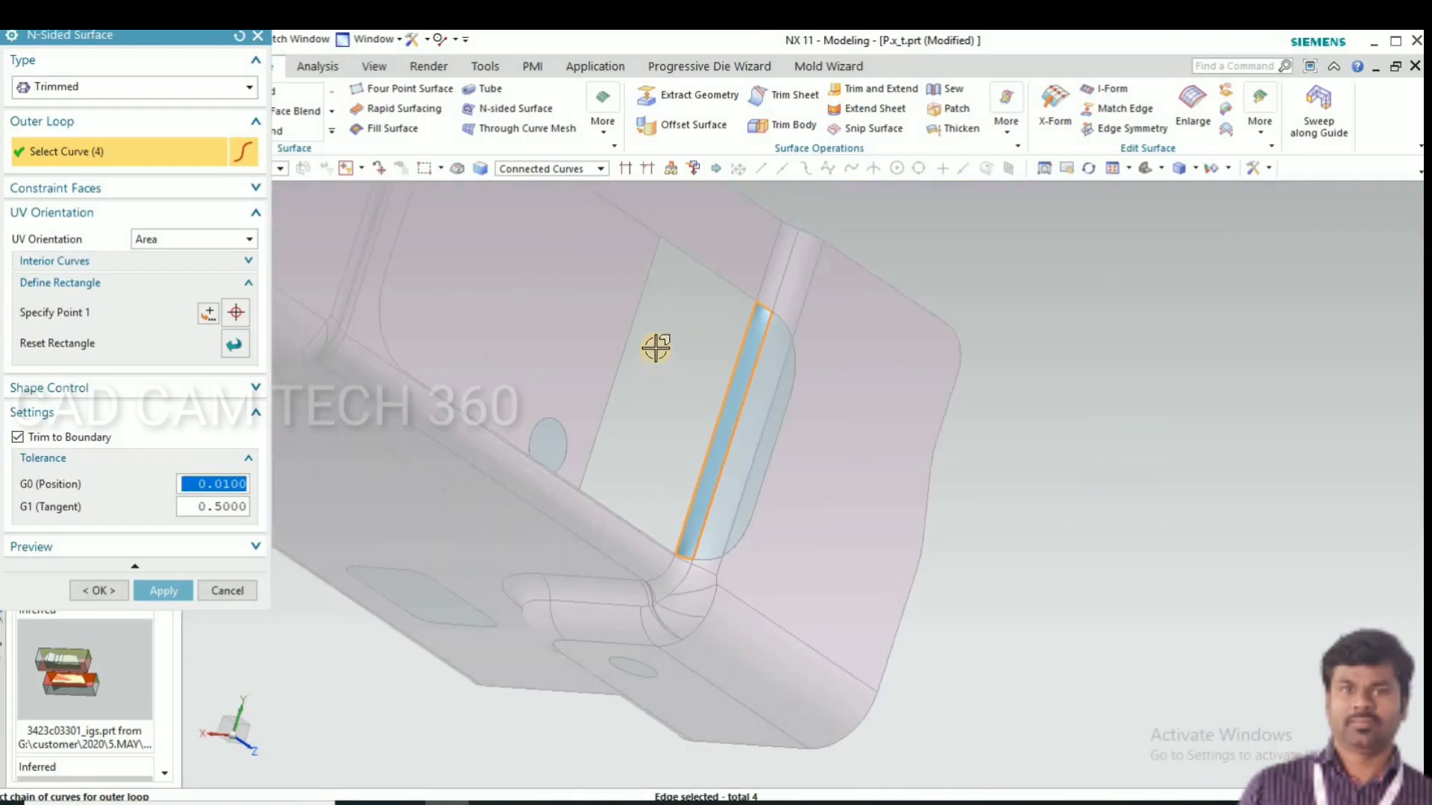
scroll(738, 319, "up", 2)
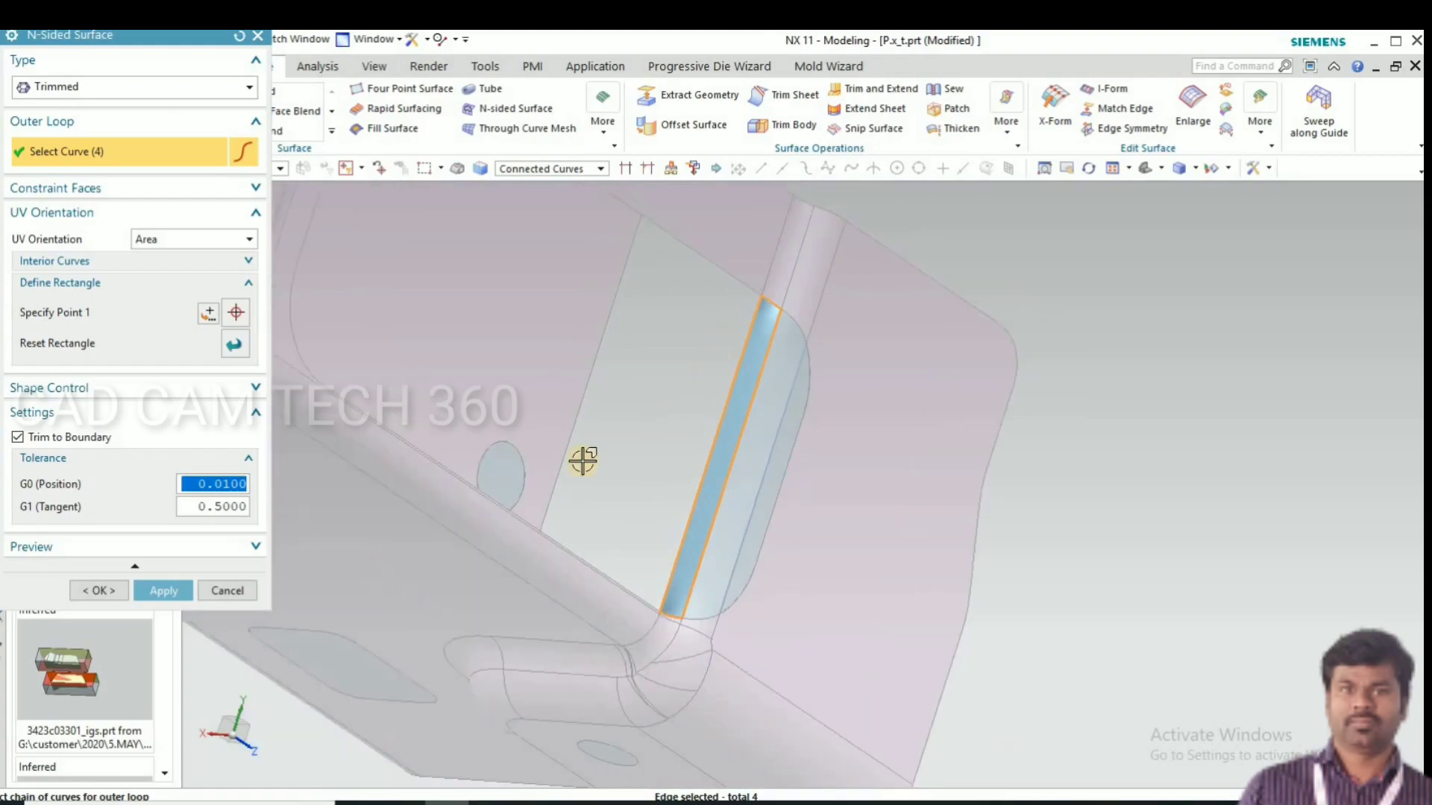
left_click(87, 590)
Step: Examine from several angles how the three strip patches meet the bend edges at both sides of the window
middle_click_drag(746, 358, 785, 422)
scroll(694, 373, "up", 5)
scroll(727, 257, "down", 3)
scroll(703, 297, "up", 3)
scroll(703, 297, "down", 4)
scroll(730, 371, "down", 5)
scroll(784, 422, "up", 5)
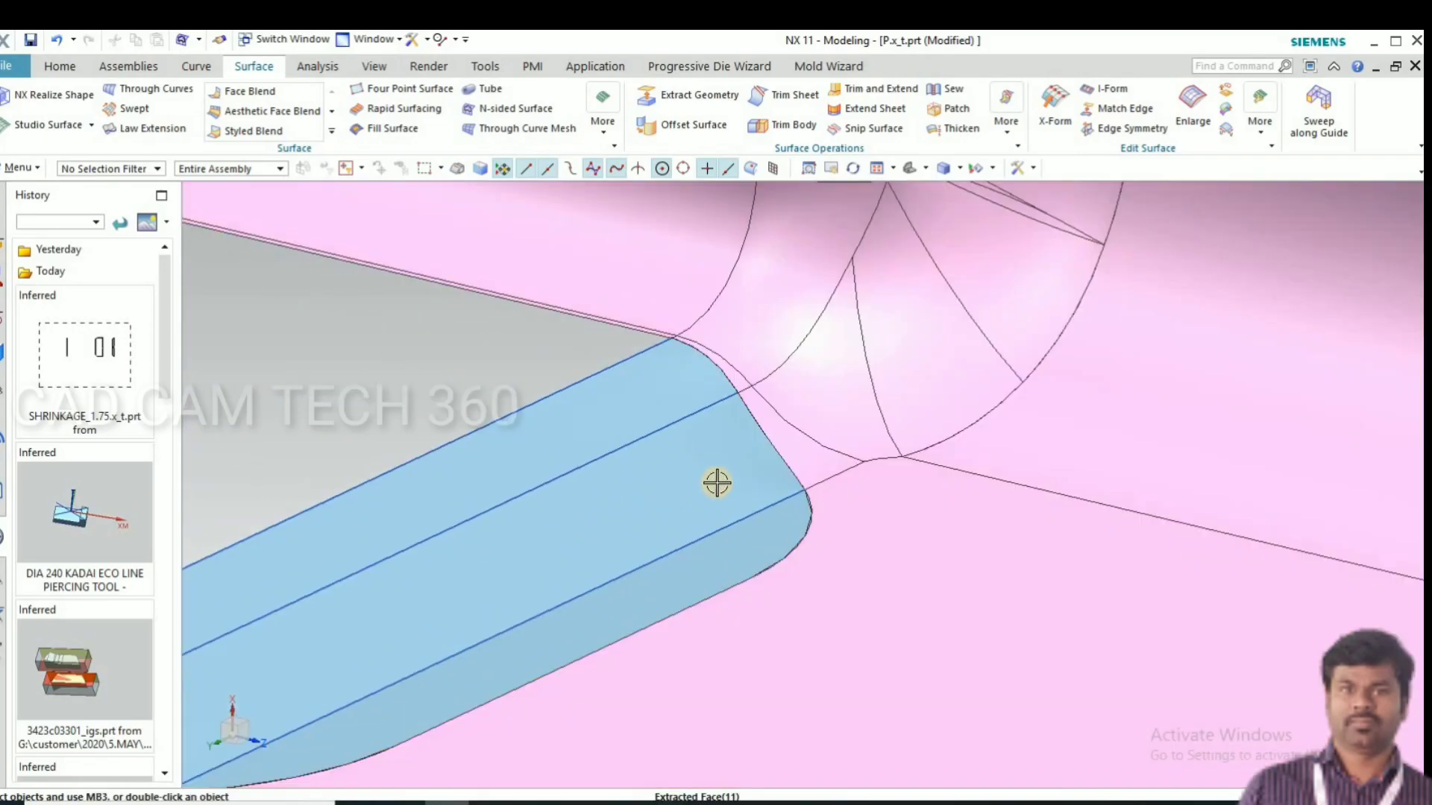
scroll(766, 418, "down", 4)
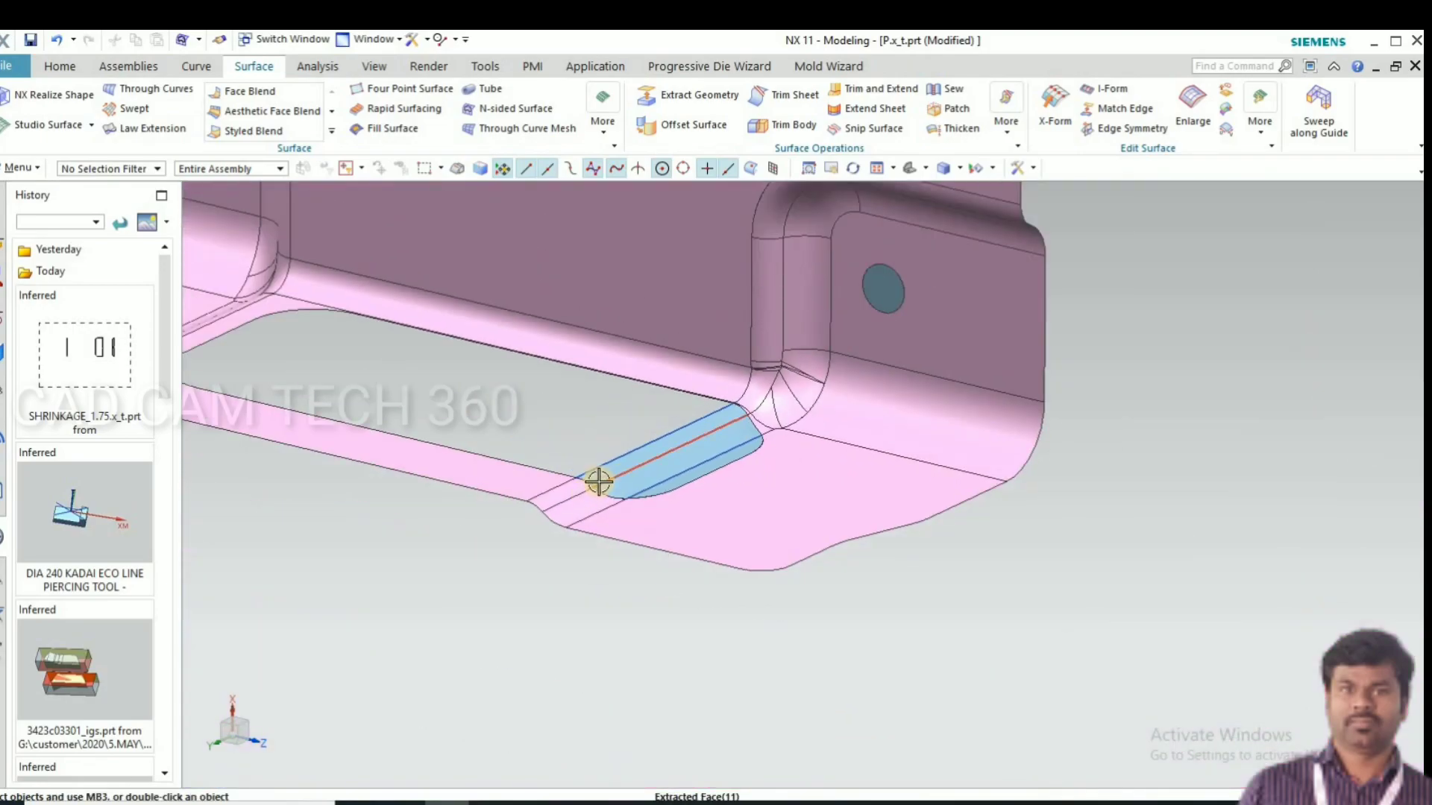
scroll(598, 482, "up", 5)
scroll(754, 559, "down", 4)
scroll(765, 557, "up", 2)
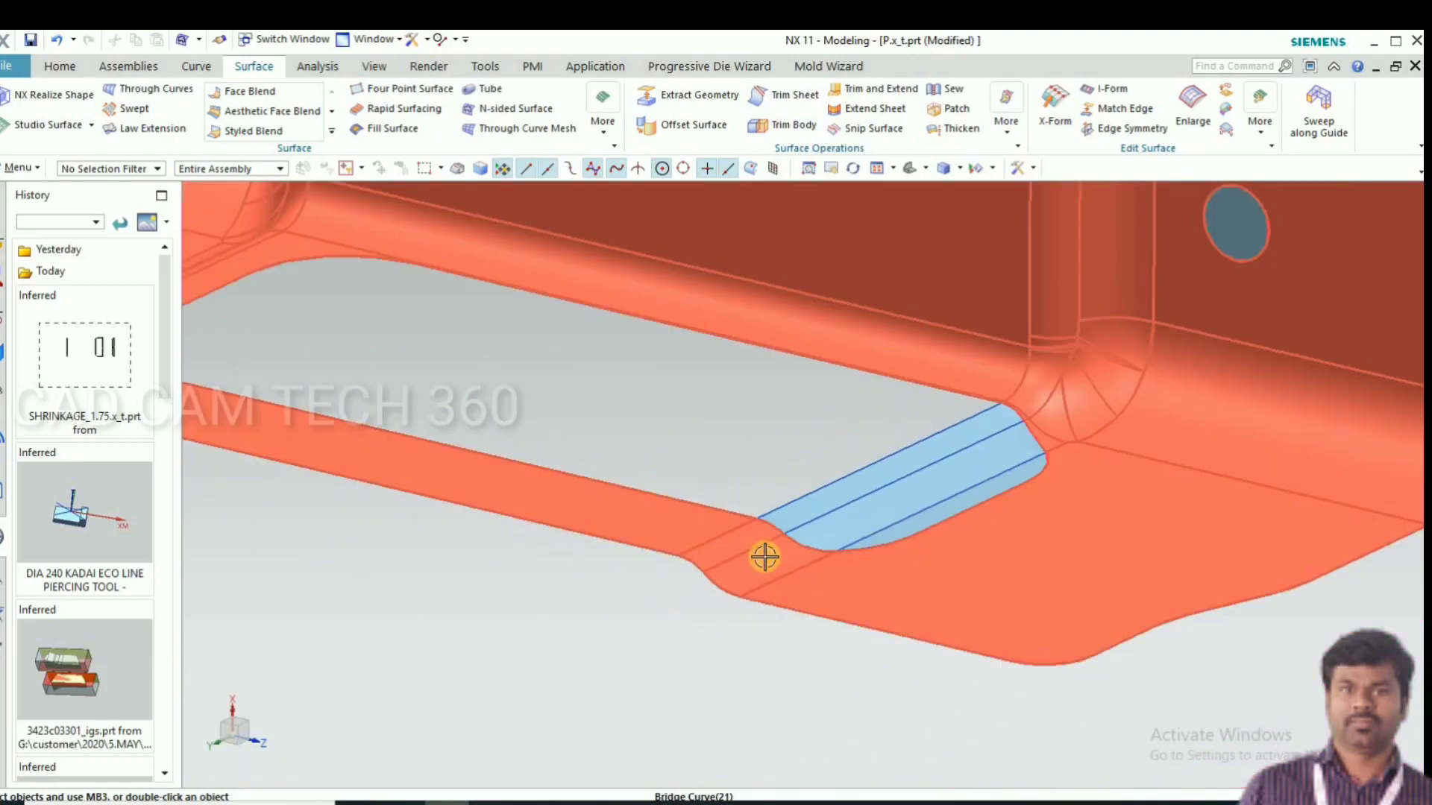
scroll(764, 557, "down", 2)
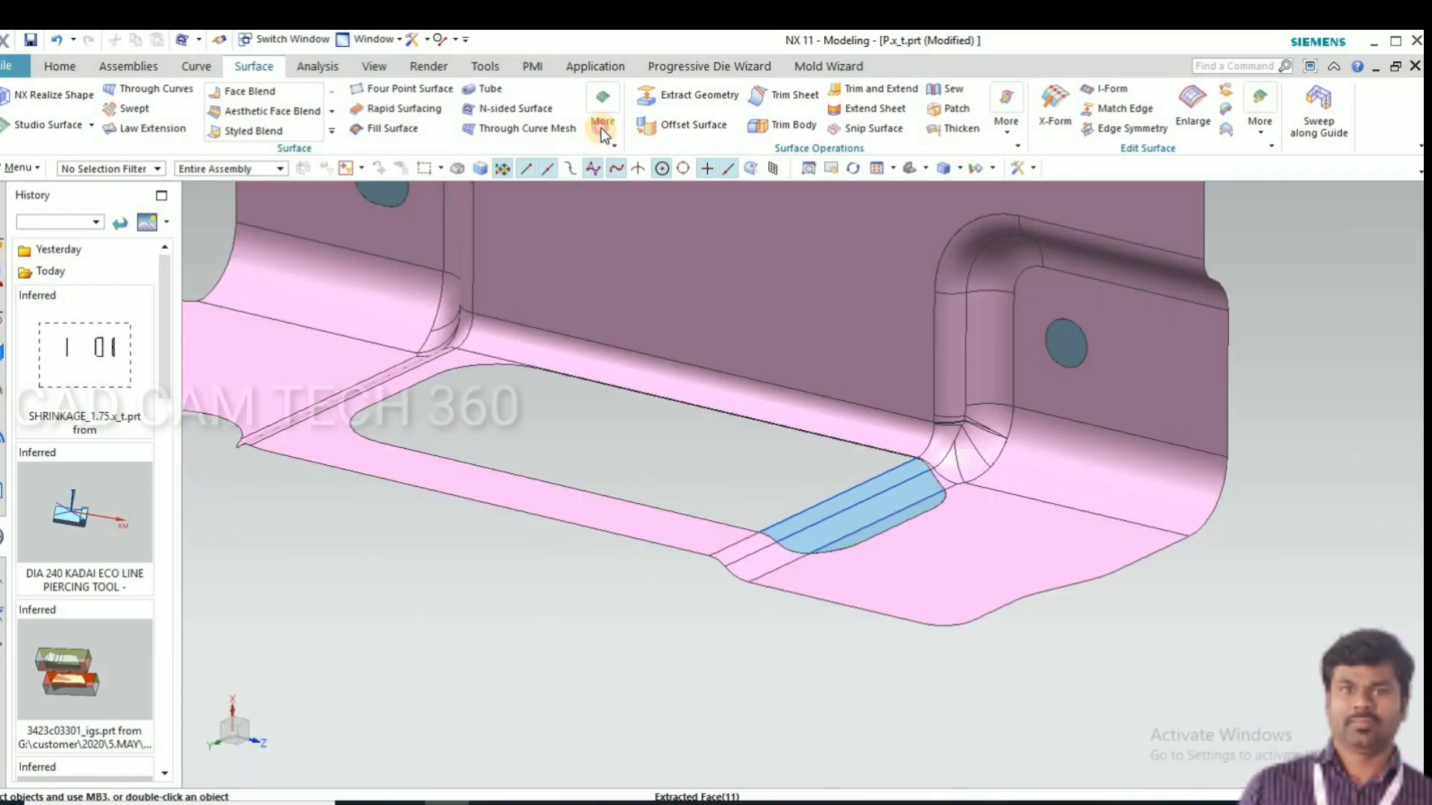
left_click(603, 127)
left_click(740, 349)
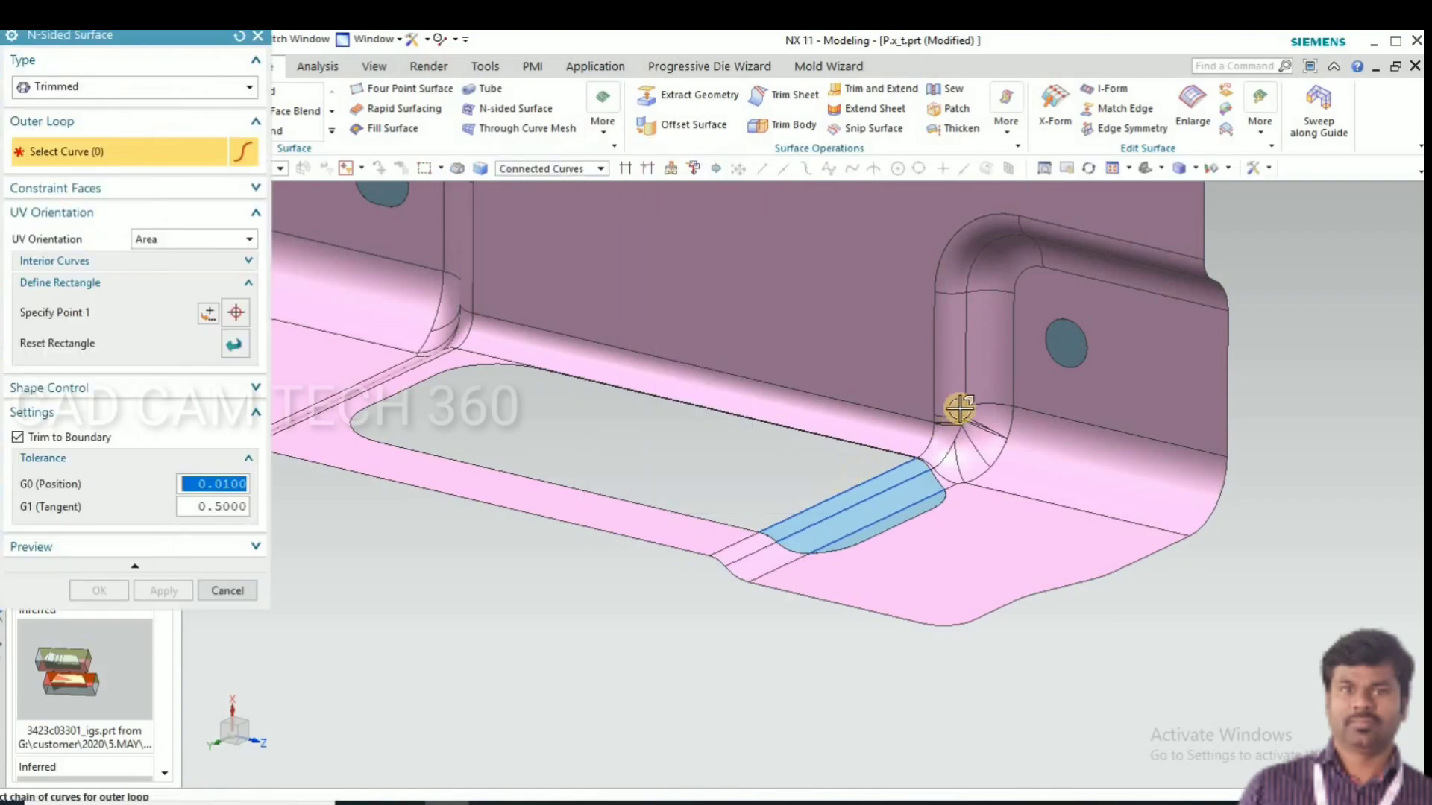
scroll(1103, 396, "up", 5)
left_click(1117, 388)
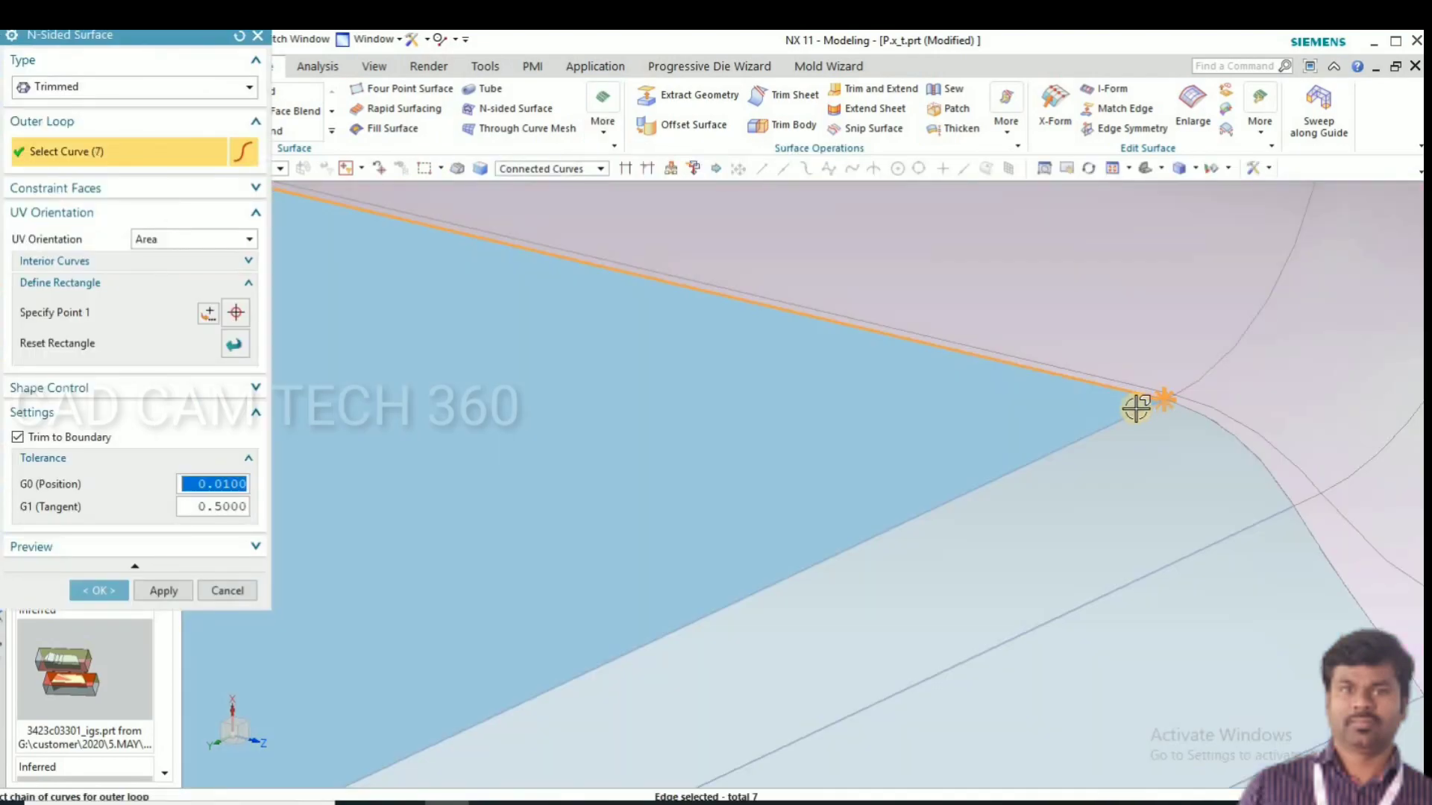
scroll(1232, 386, "up", 5)
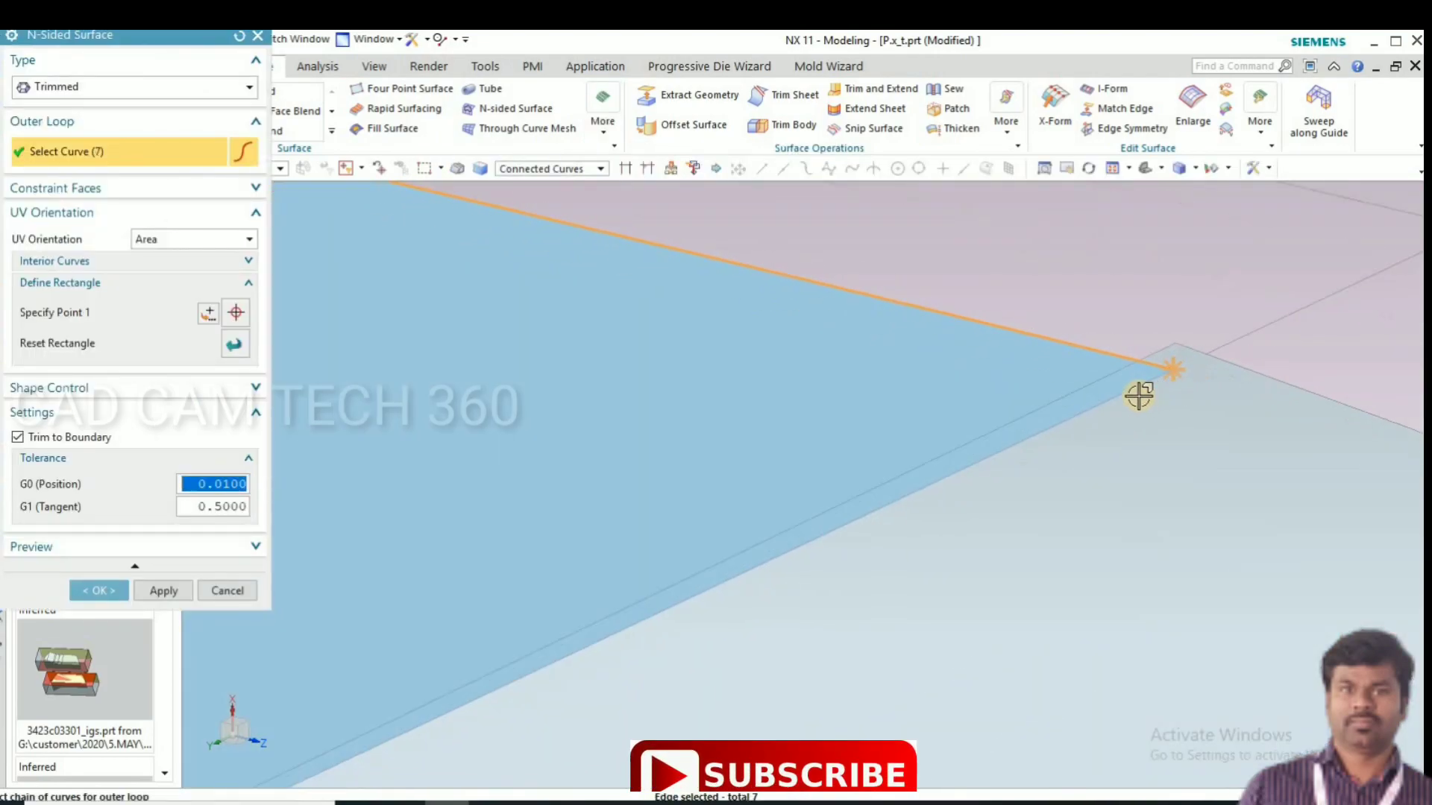
left_click(1029, 415)
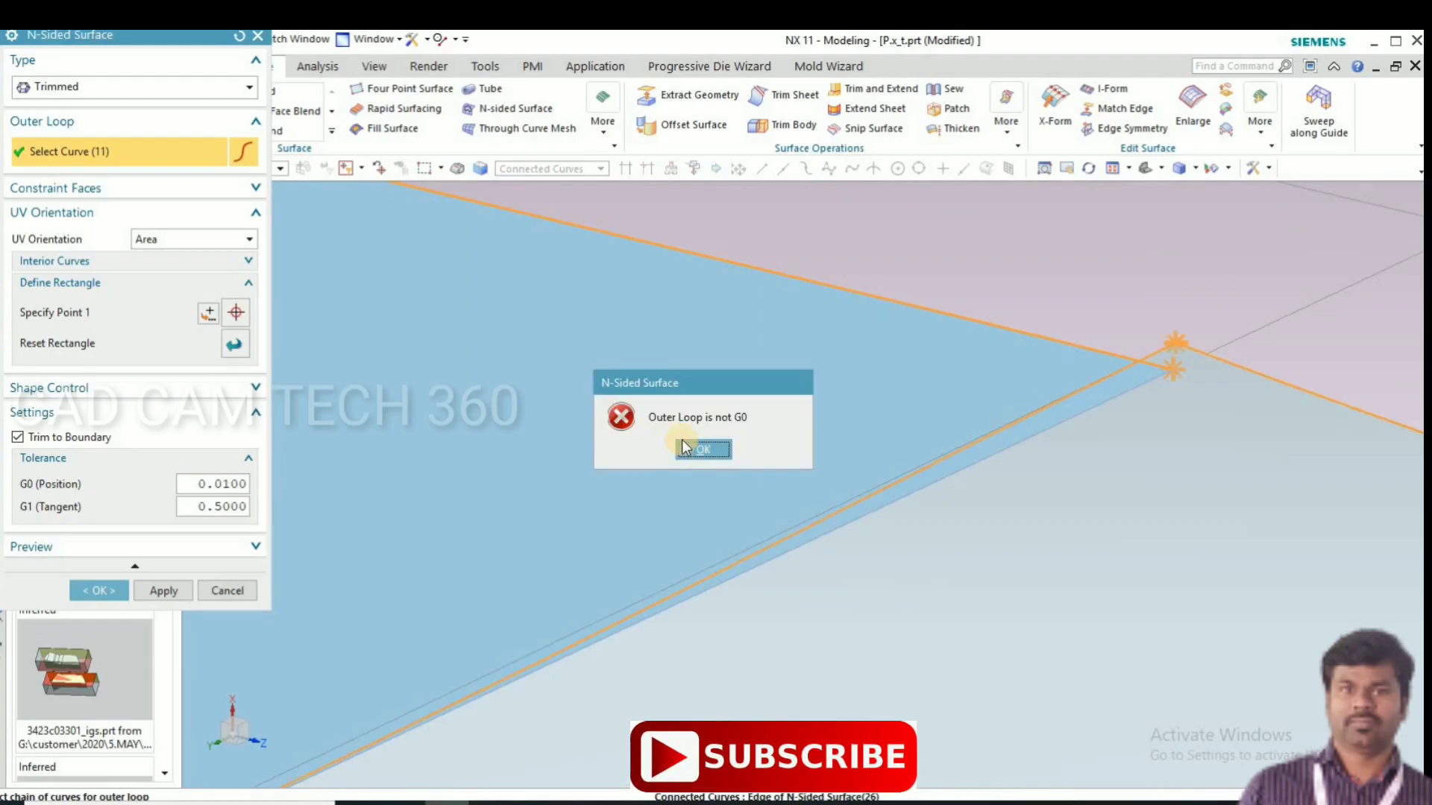
key("Return")
scroll(1021, 395, "down", 10)
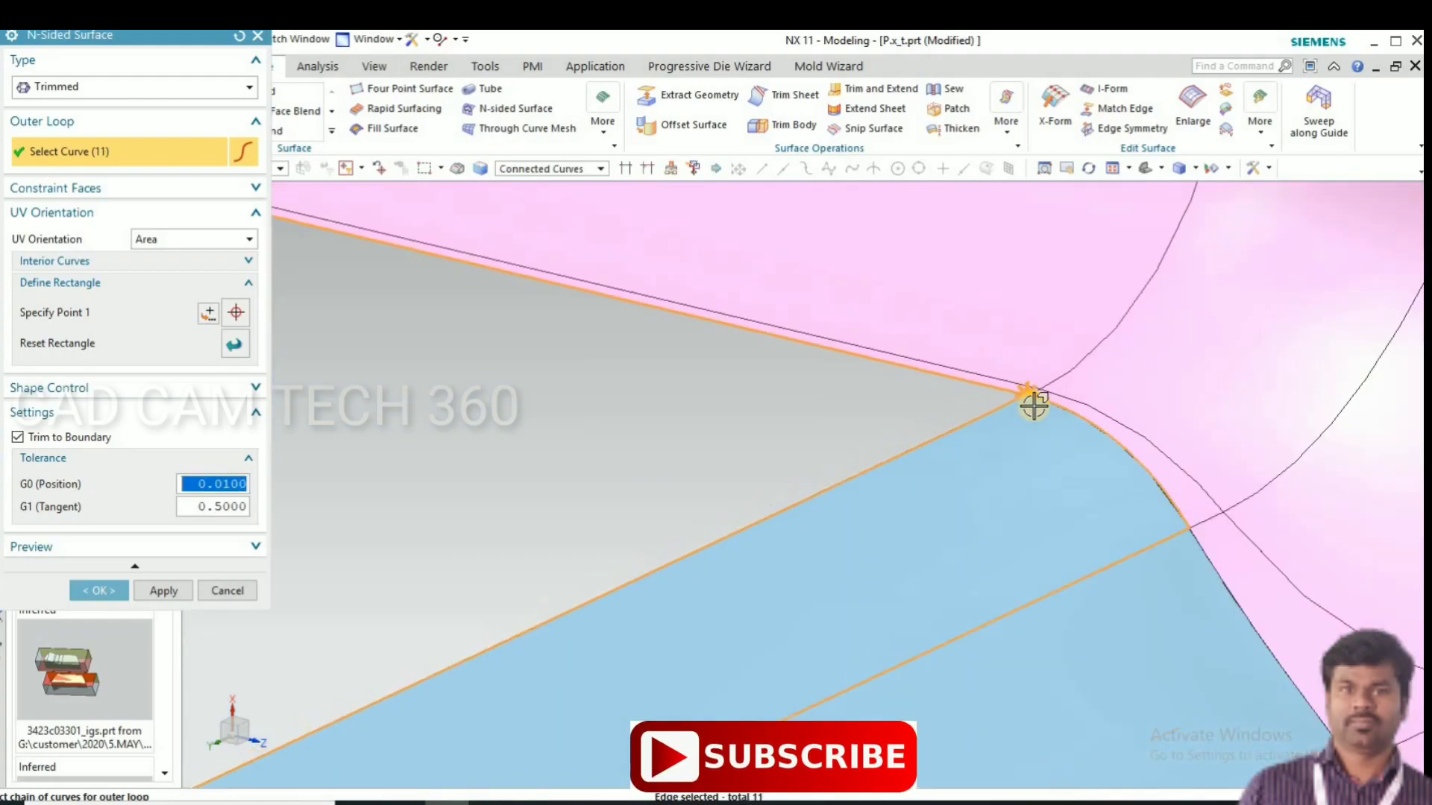
scroll(691, 489, "down", 3)
scroll(927, 450, "up", 3)
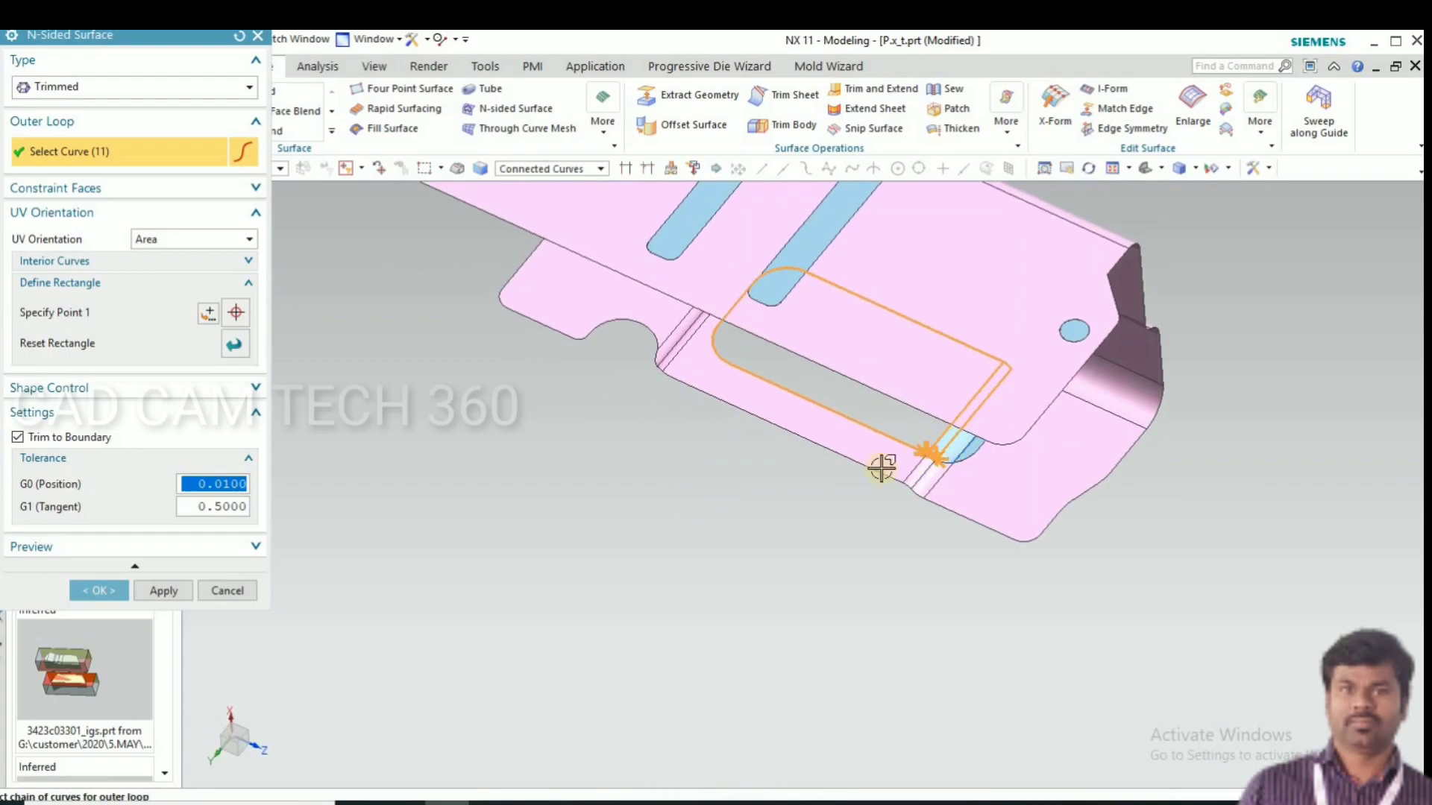
scroll(879, 481, "up", 5)
scroll(879, 481, "up", 3)
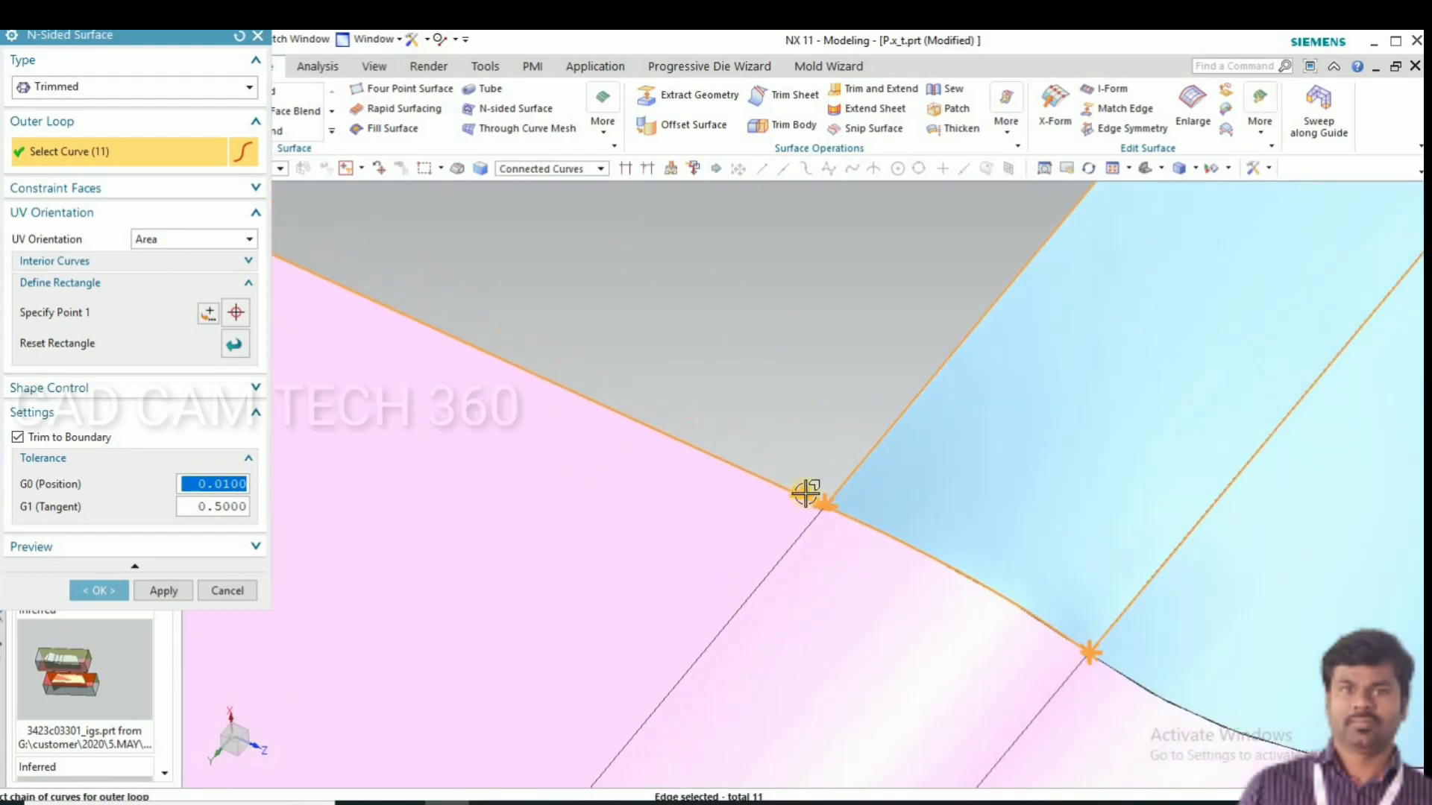
left_click(226, 593)
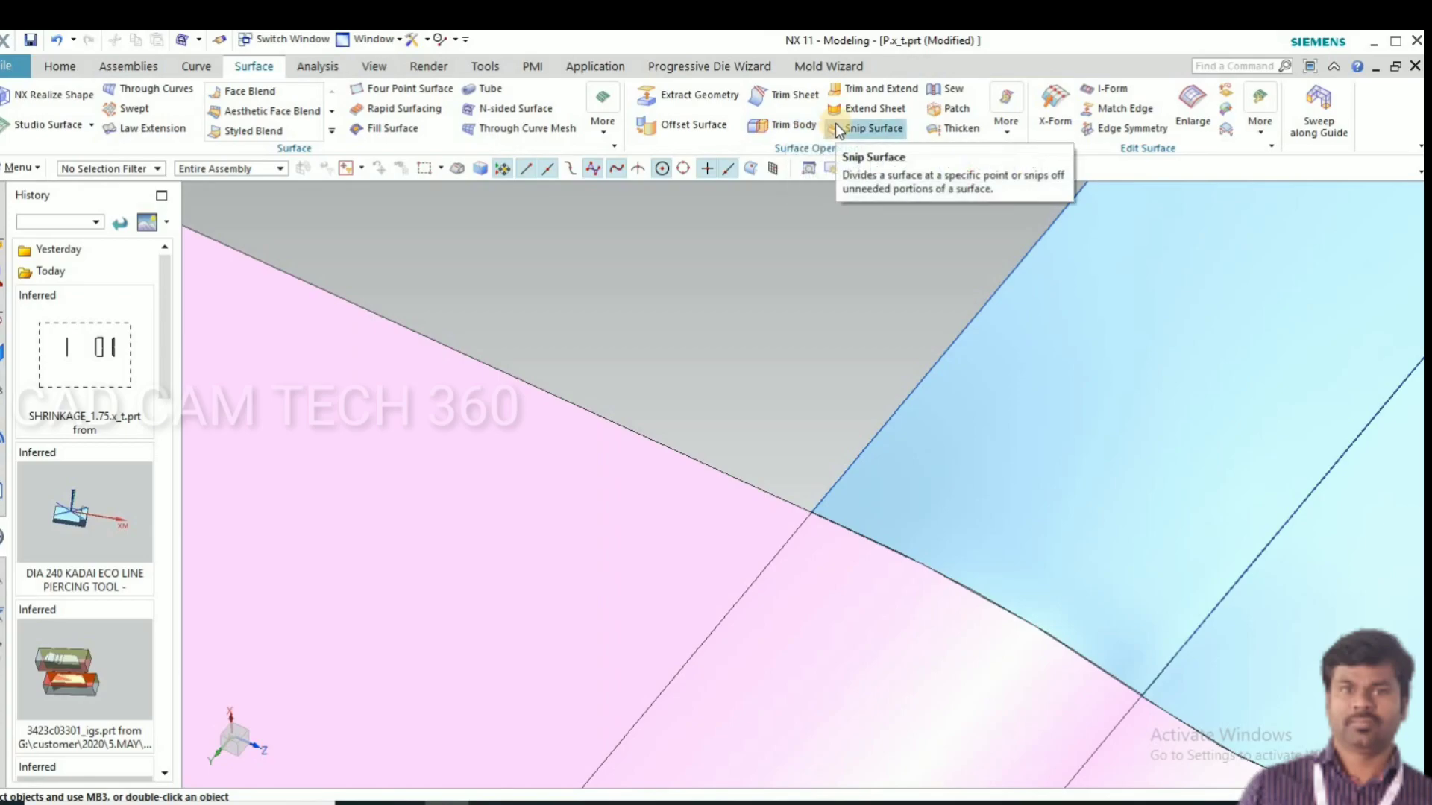
Step: Start a trimmed N-Sided Surface with the Single Curve selection rule and pick the window's long straight edge on the flange's free-edge side
scroll(738, 489, "down", 3)
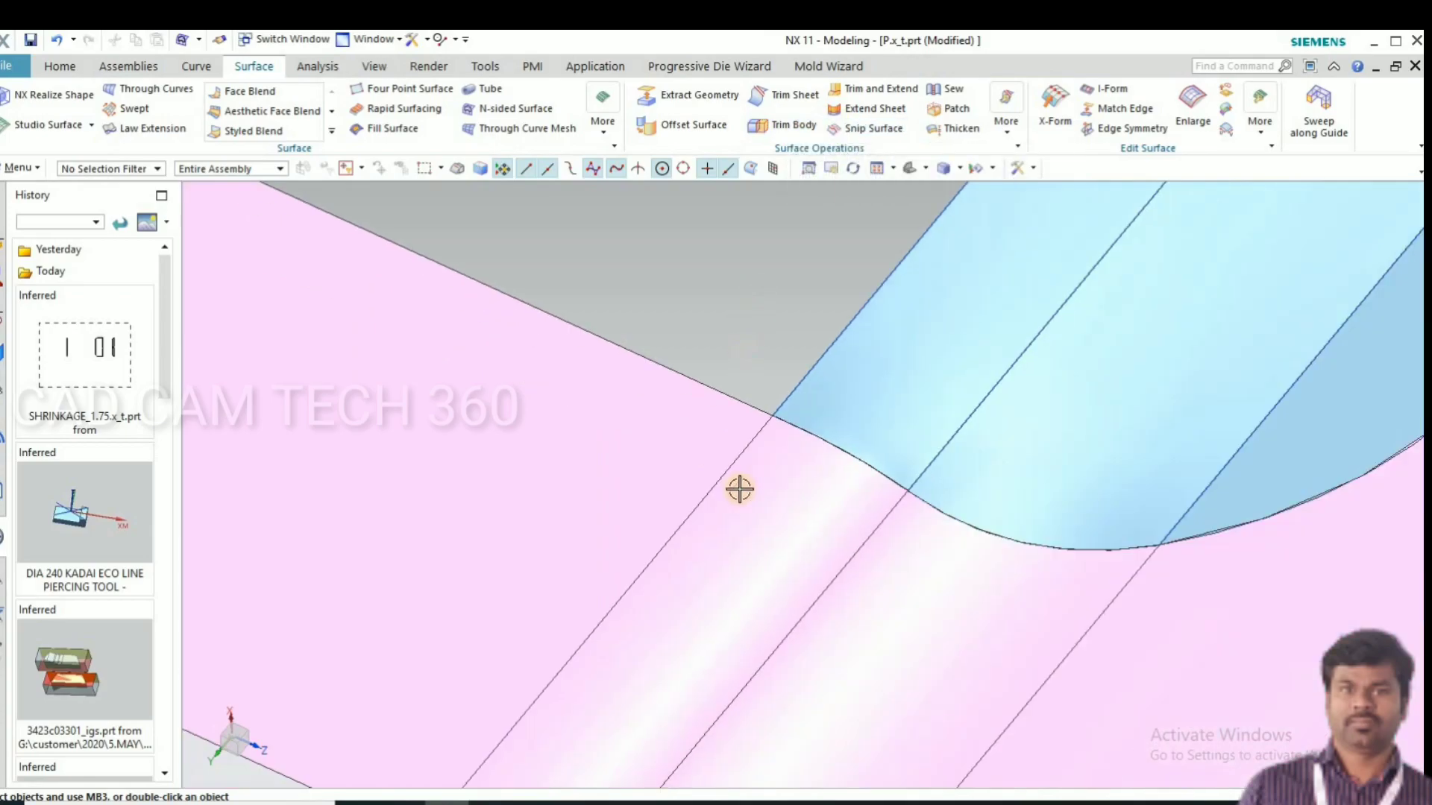
scroll(737, 489, "down", 1)
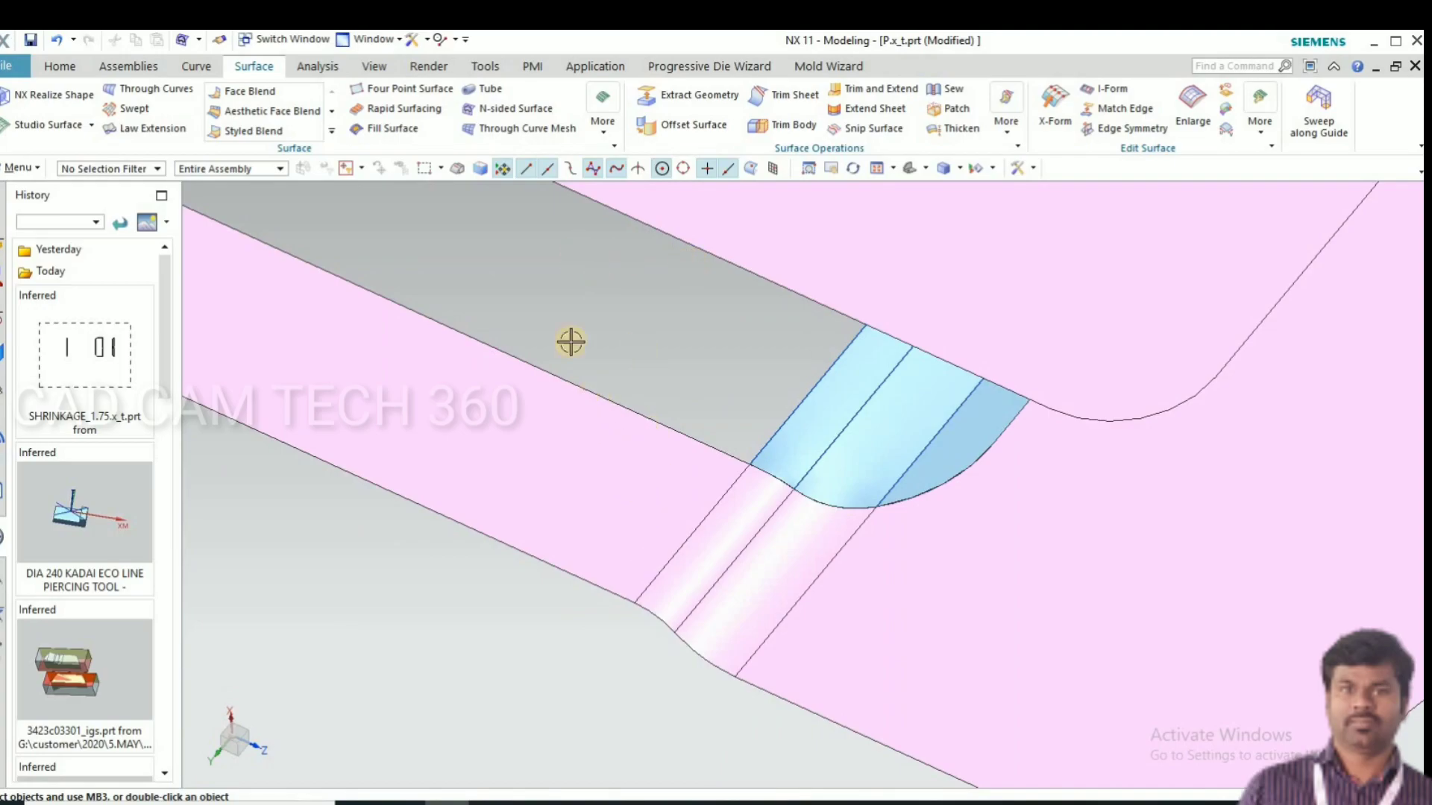
scroll(571, 341, "down", 2)
left_click(603, 121)
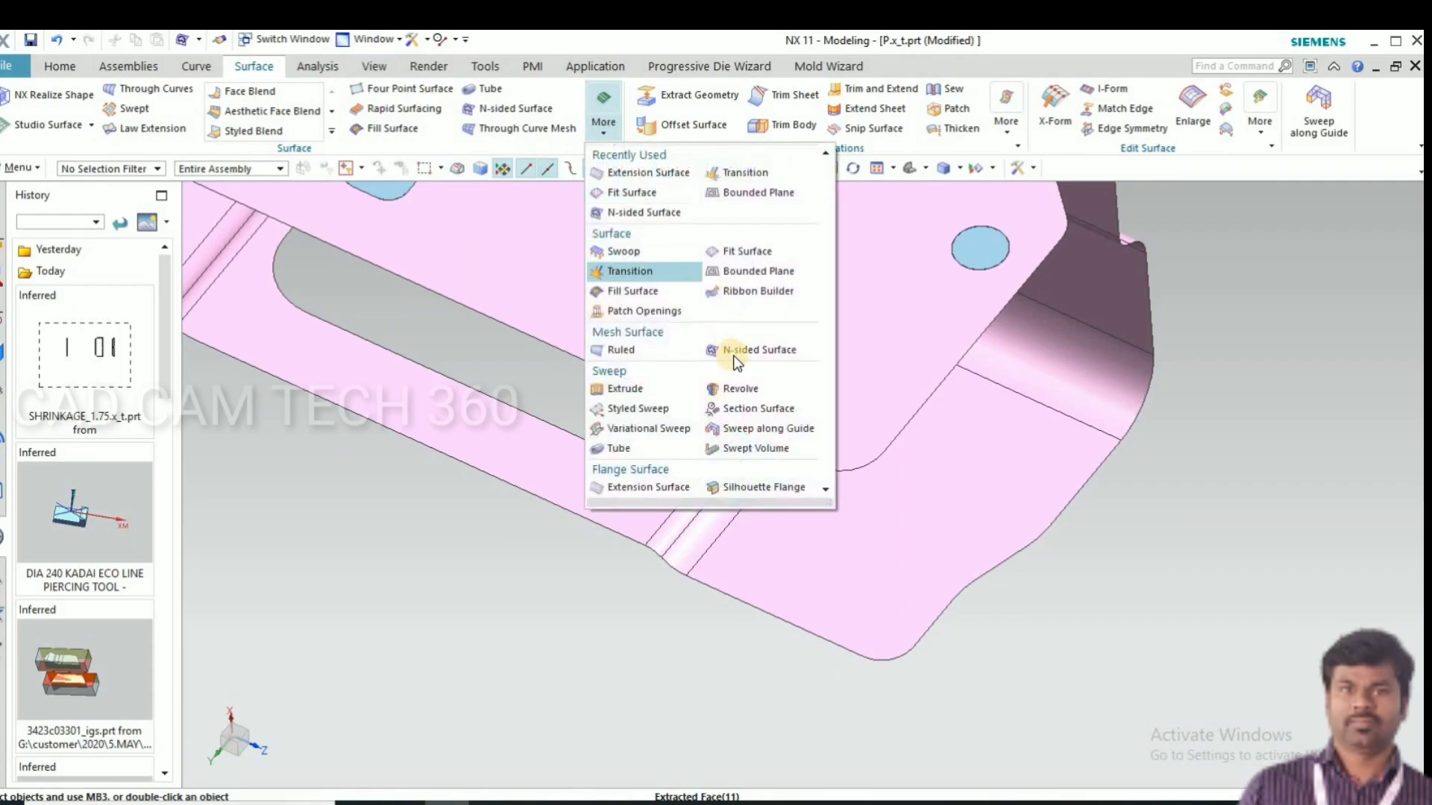
left_click(716, 352)
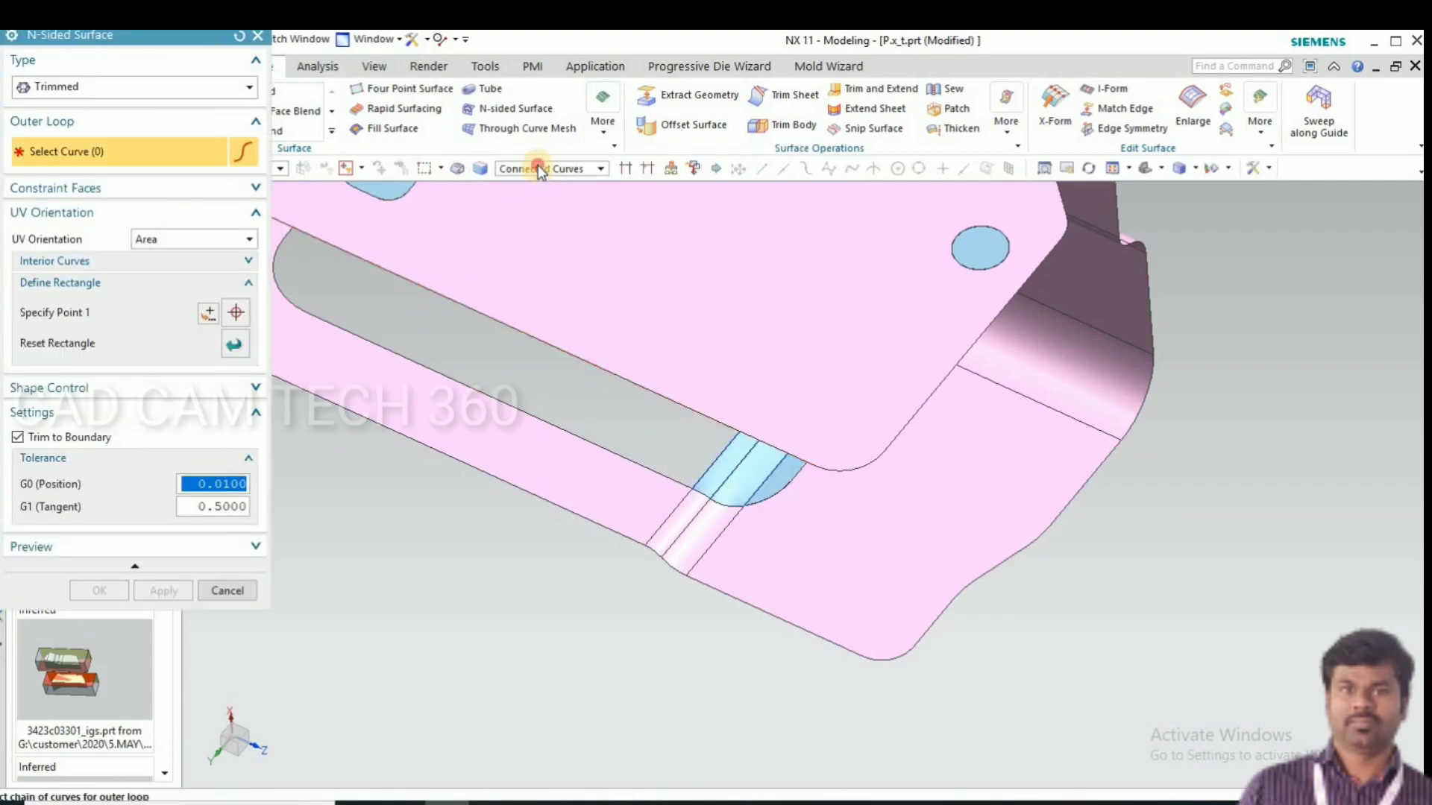
left_click(540, 170)
left_click(522, 184)
scroll(667, 526, "down", 2)
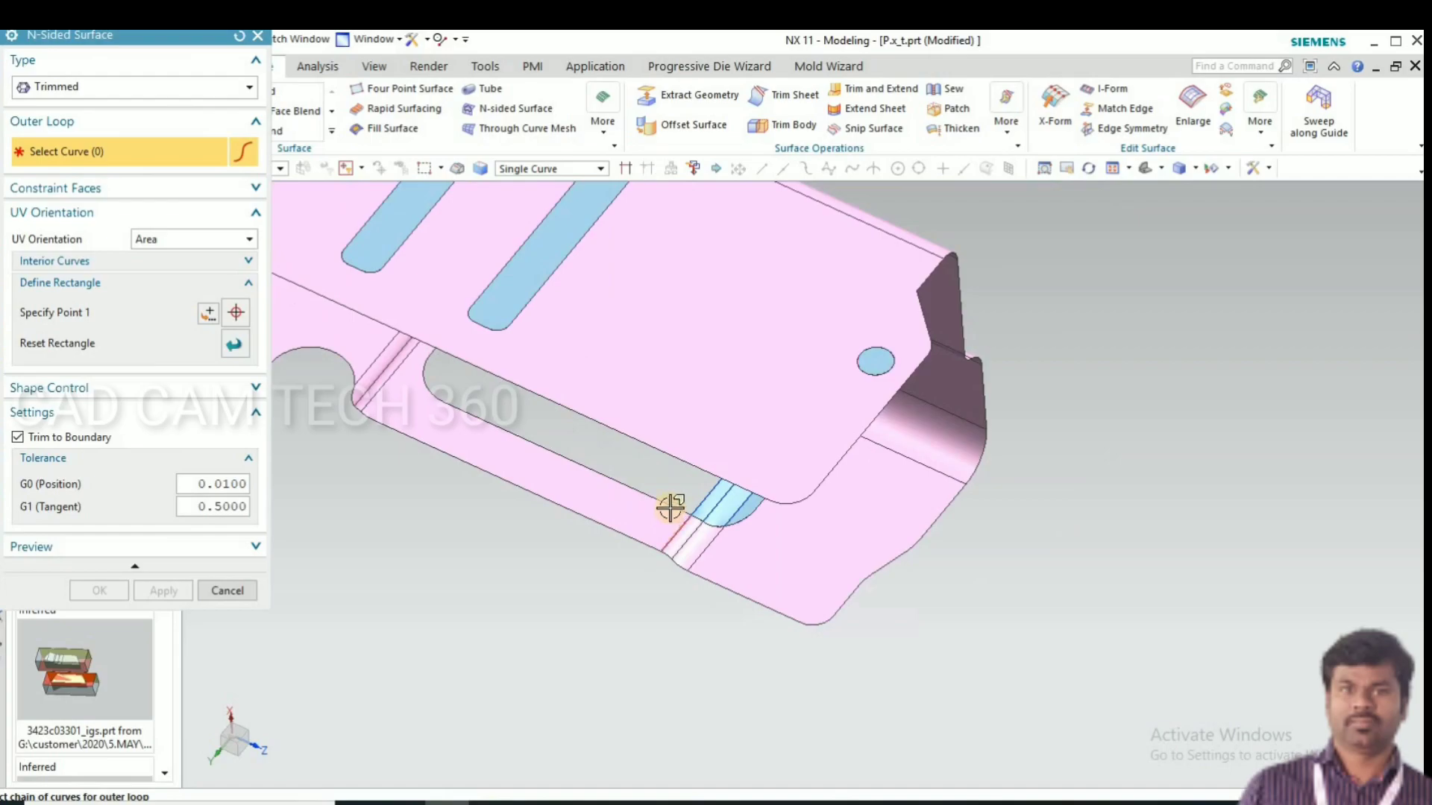
scroll(670, 507, "up", 2)
left_click(682, 531)
Step: Add the edges around the window's far rounded end to the outer loop one by one
scroll(396, 419, "up", 4)
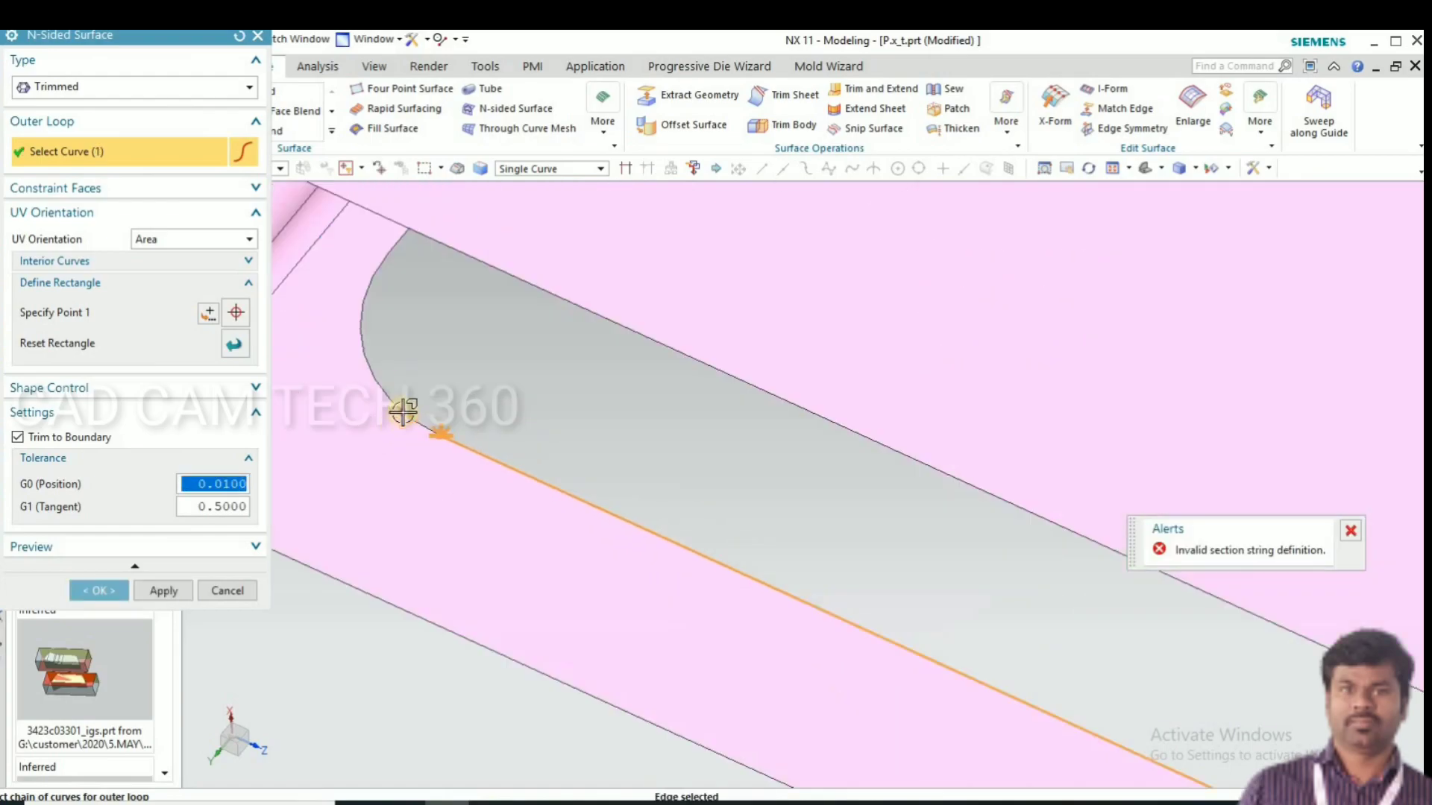
scroll(403, 412, "up", 1)
left_click(425, 428)
scroll(440, 514, "down", 5)
scroll(434, 417, "up", 7)
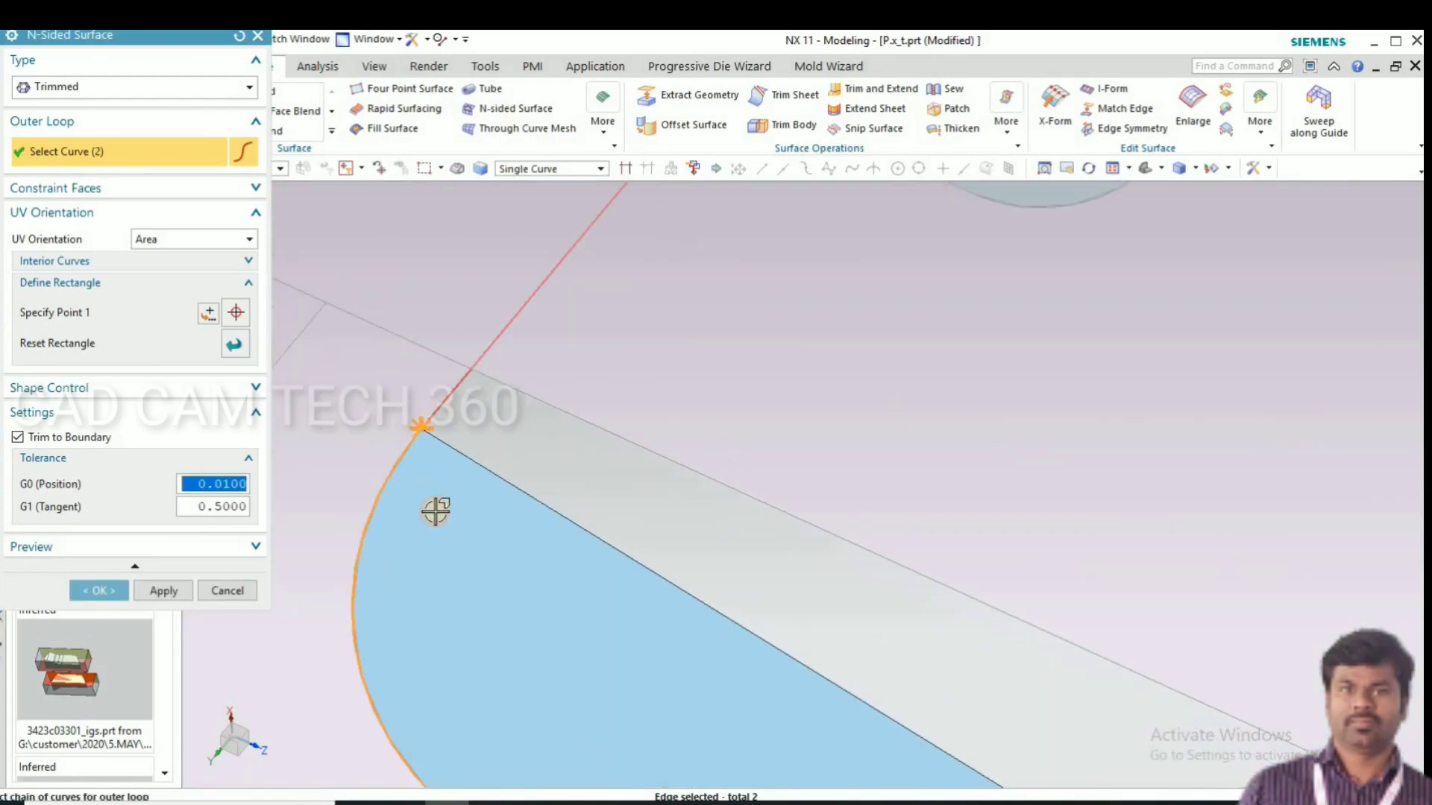
left_click(440, 405)
scroll(436, 511, "down", 7)
mouse_move(522, 540)
middle_mouse_down()
mouse_move(505, 549)
mouse_move(524, 547)
middle_mouse_up()
scroll(574, 507, "up", 3)
left_click(505, 492)
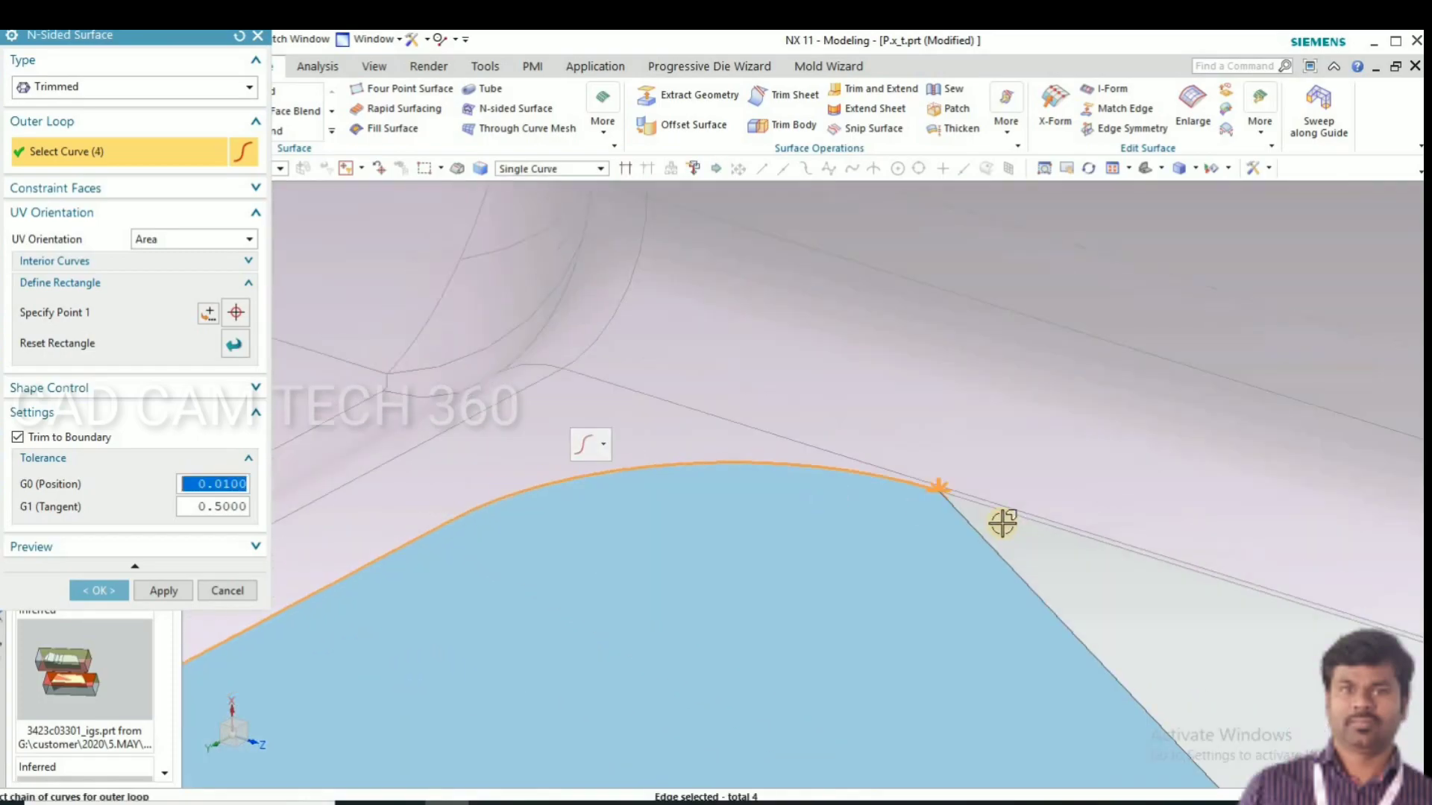
Step: Add the window's long edge along the main bend and the short segment reaching the innermost bridge curve to the outer loop
middle_click_drag(1000, 521, 885, 435)
left_click(858, 407)
scroll(486, 320, "down", 7)
scroll(1090, 493, "up", 3)
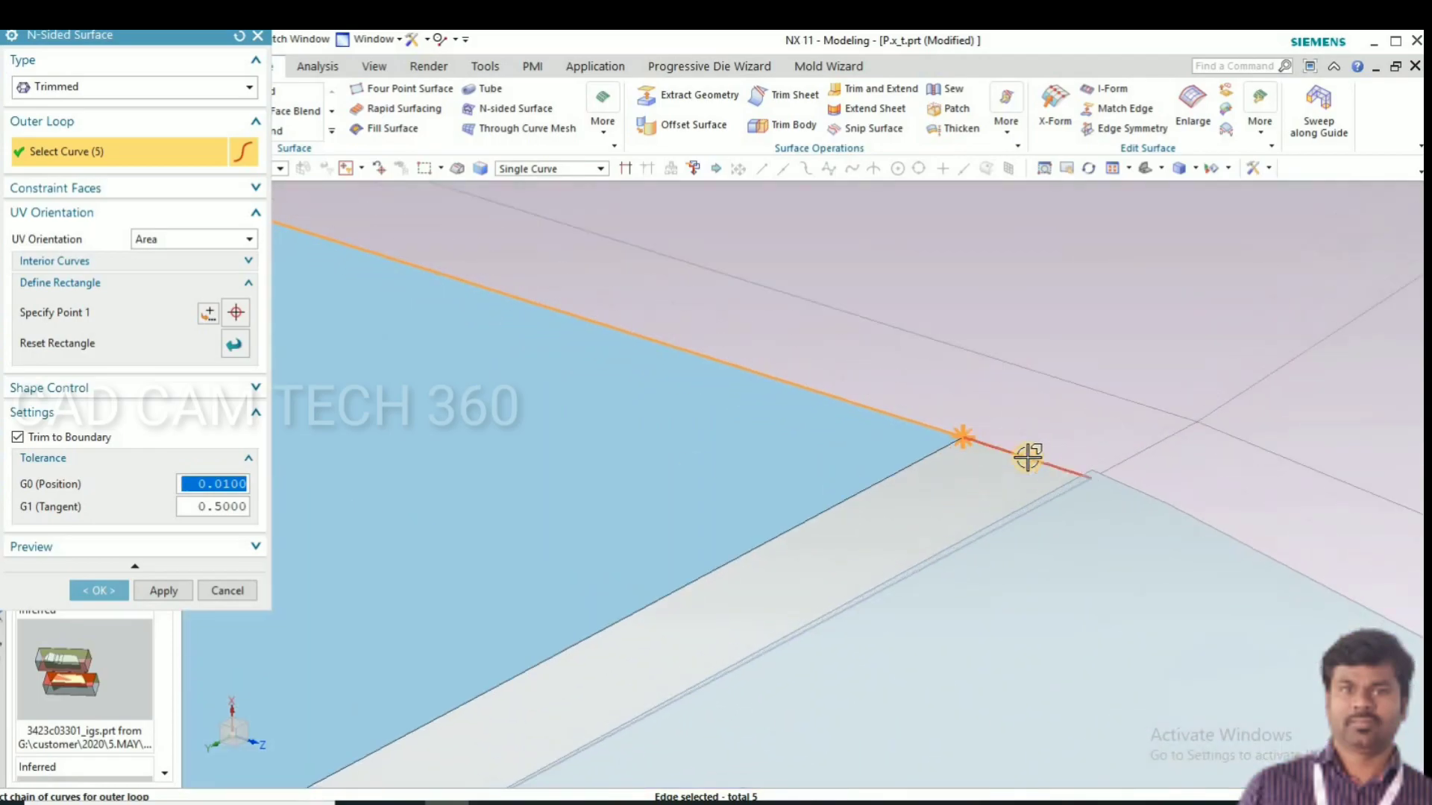
left_click(1010, 476)
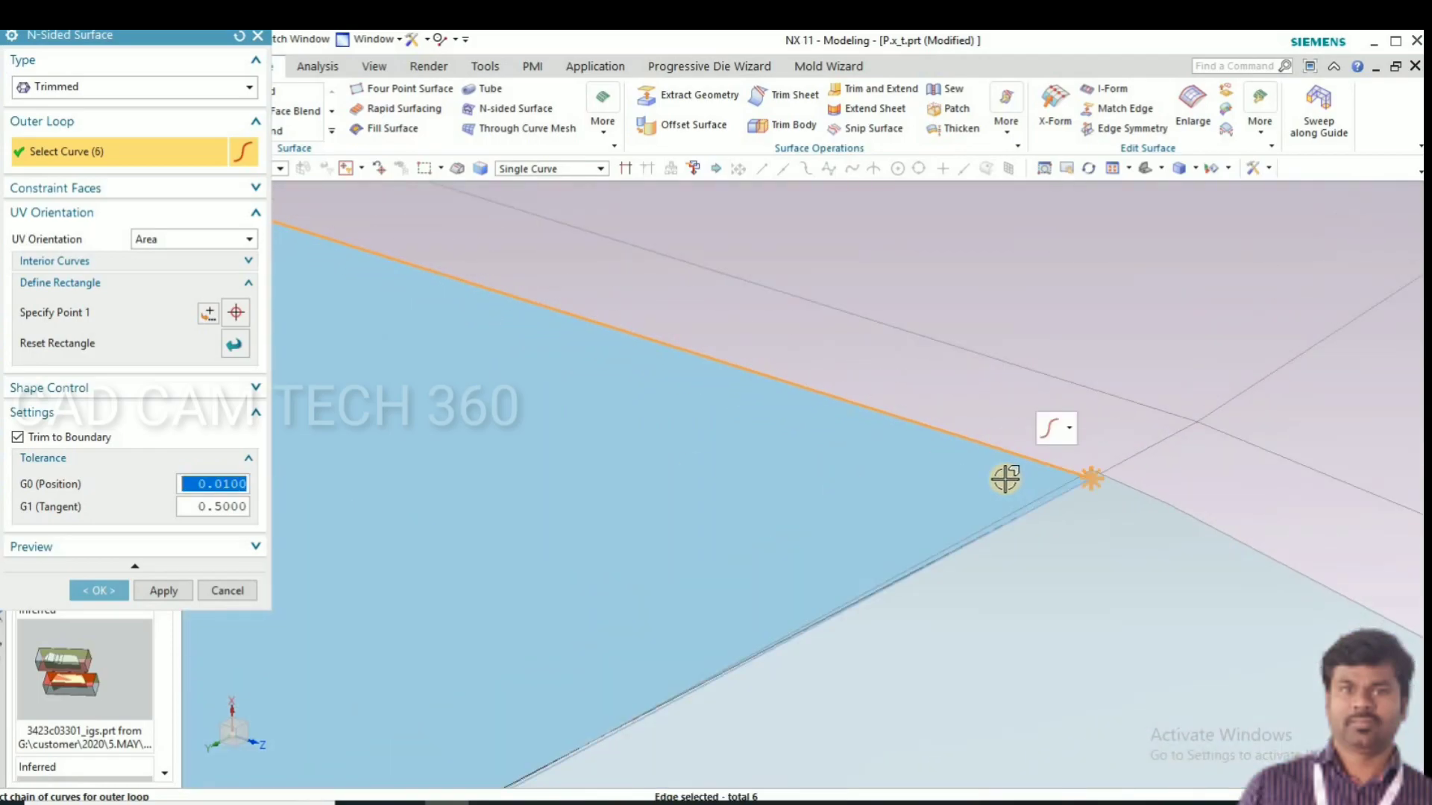
Step: Close the outer loop with the remaining short window edge and the boundary along the innermost bridge curve, and create the trimmed surface
scroll(934, 418, "down", 5)
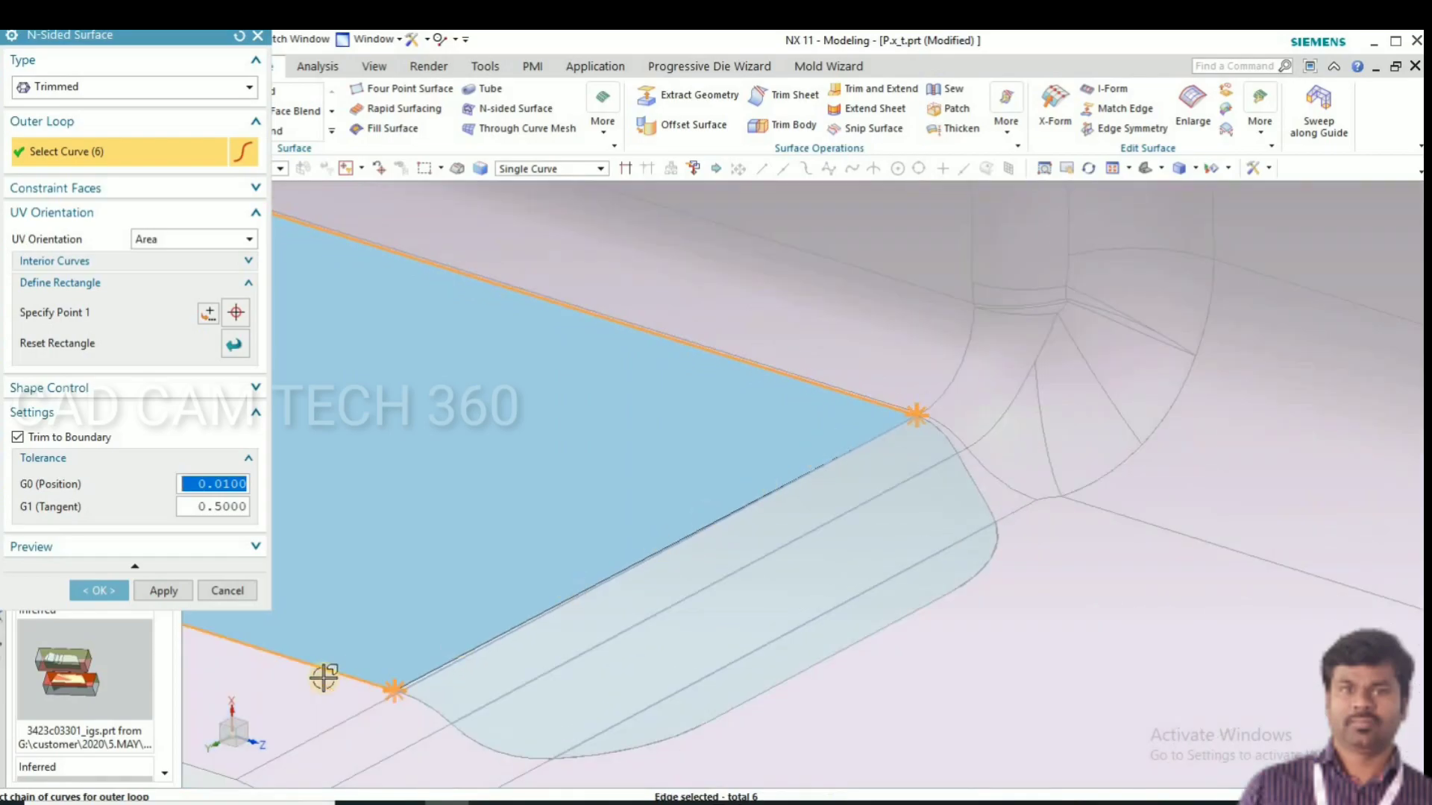
scroll(572, 613, "up", 5)
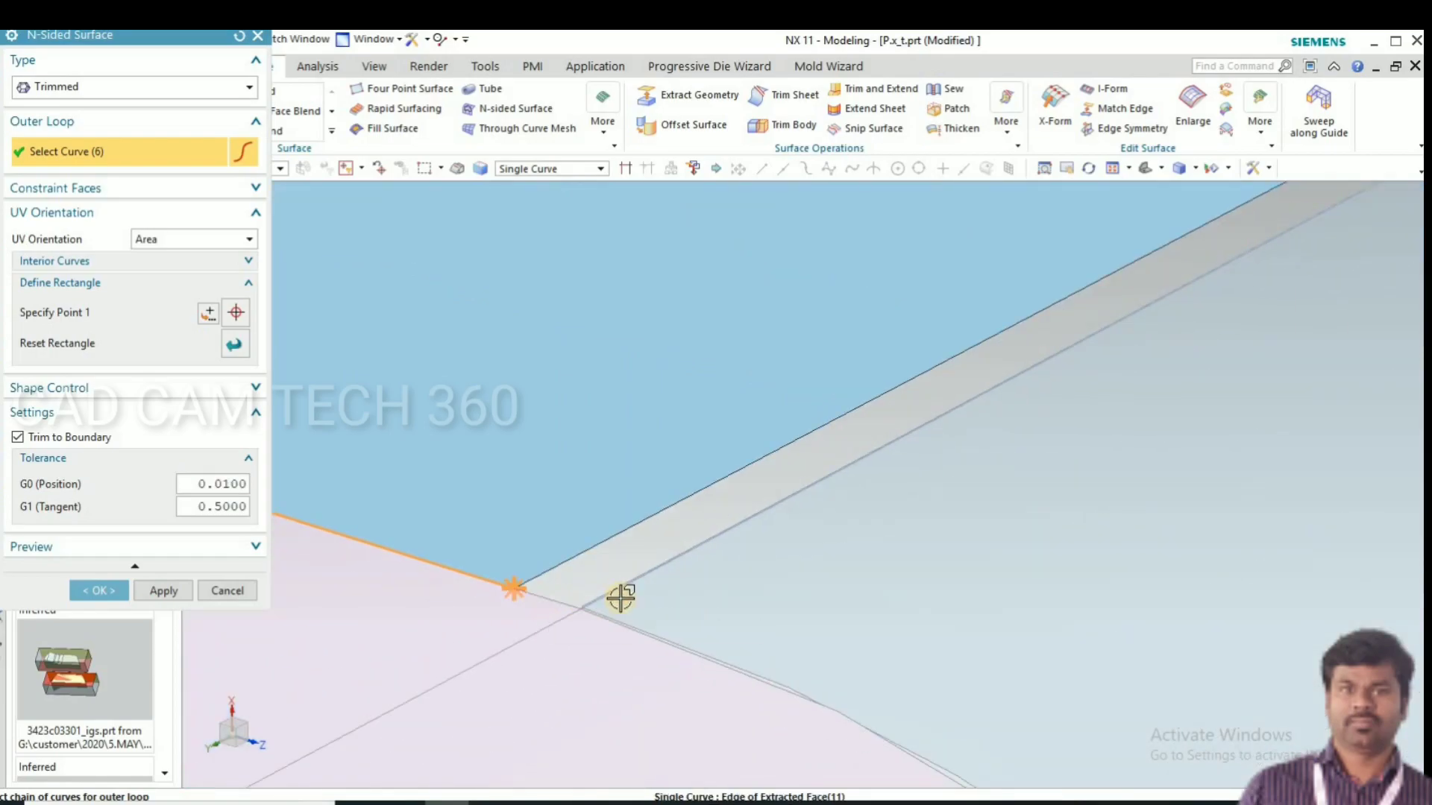
left_click(621, 597)
scroll(621, 597, "up", 4)
scroll(533, 627, "up", 5)
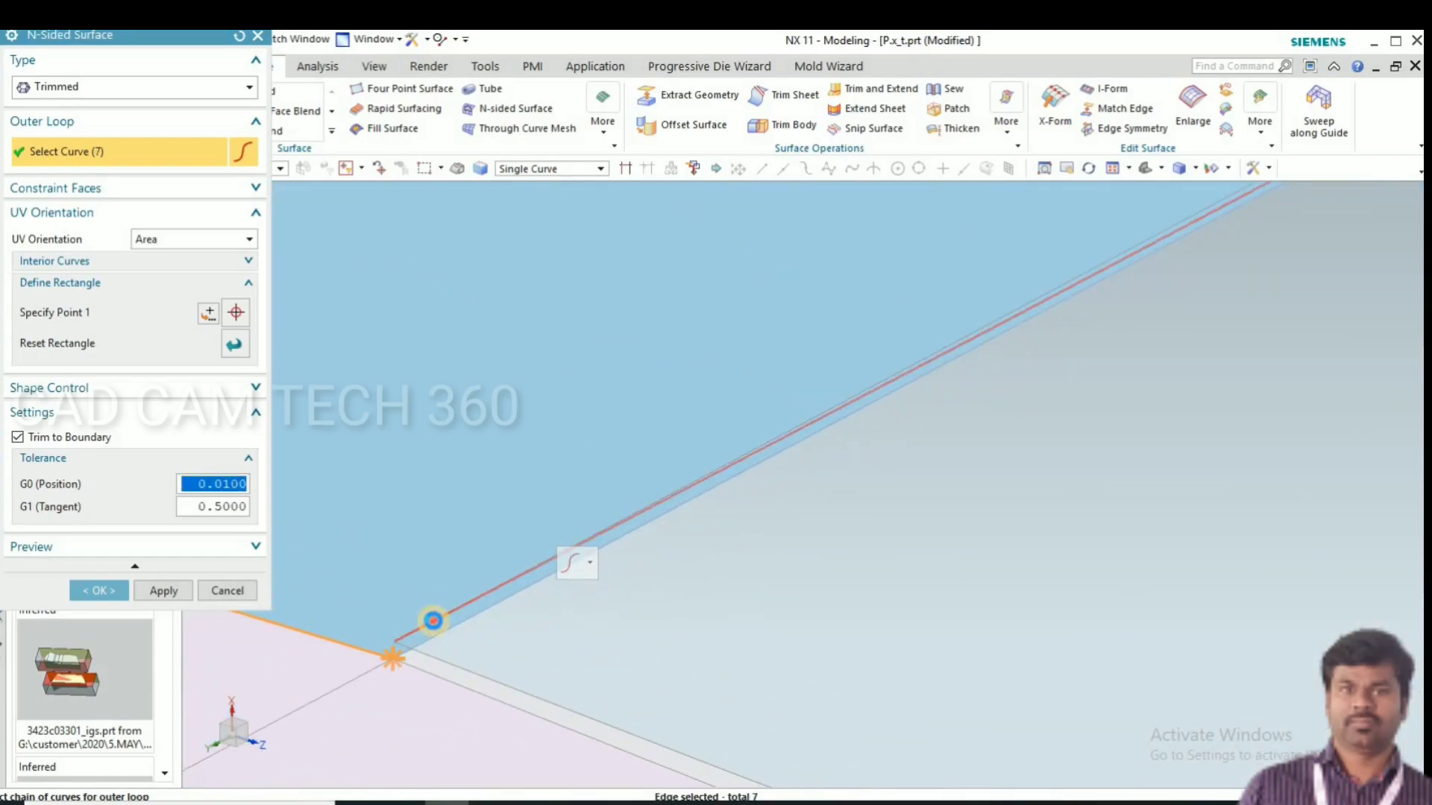
left_click(432, 621)
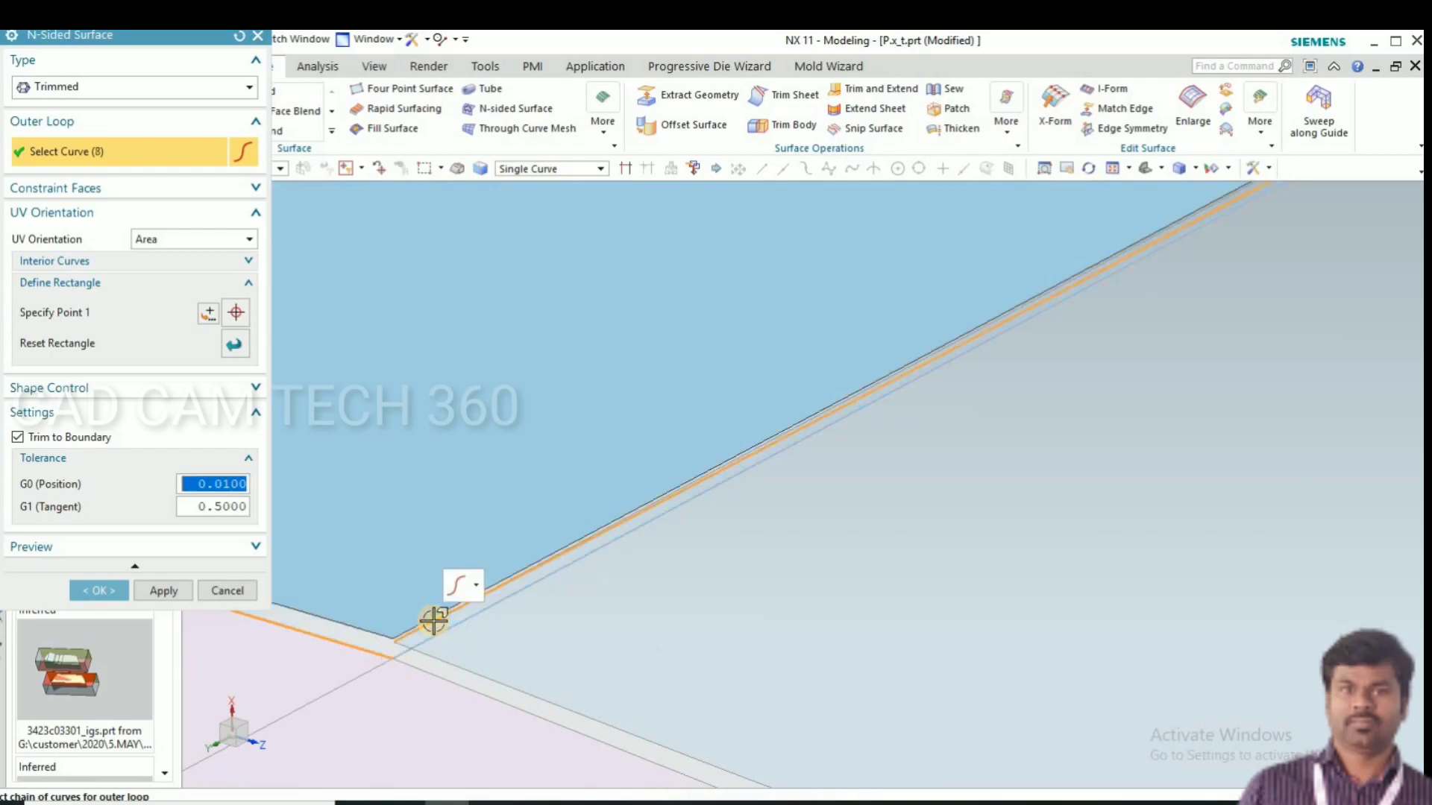
left_click(163, 591)
Step: Inspect the large window patch at both ends of the innermost bridge curve and view the filled openings across the whole bracket
scroll(513, 567, "down", 6)
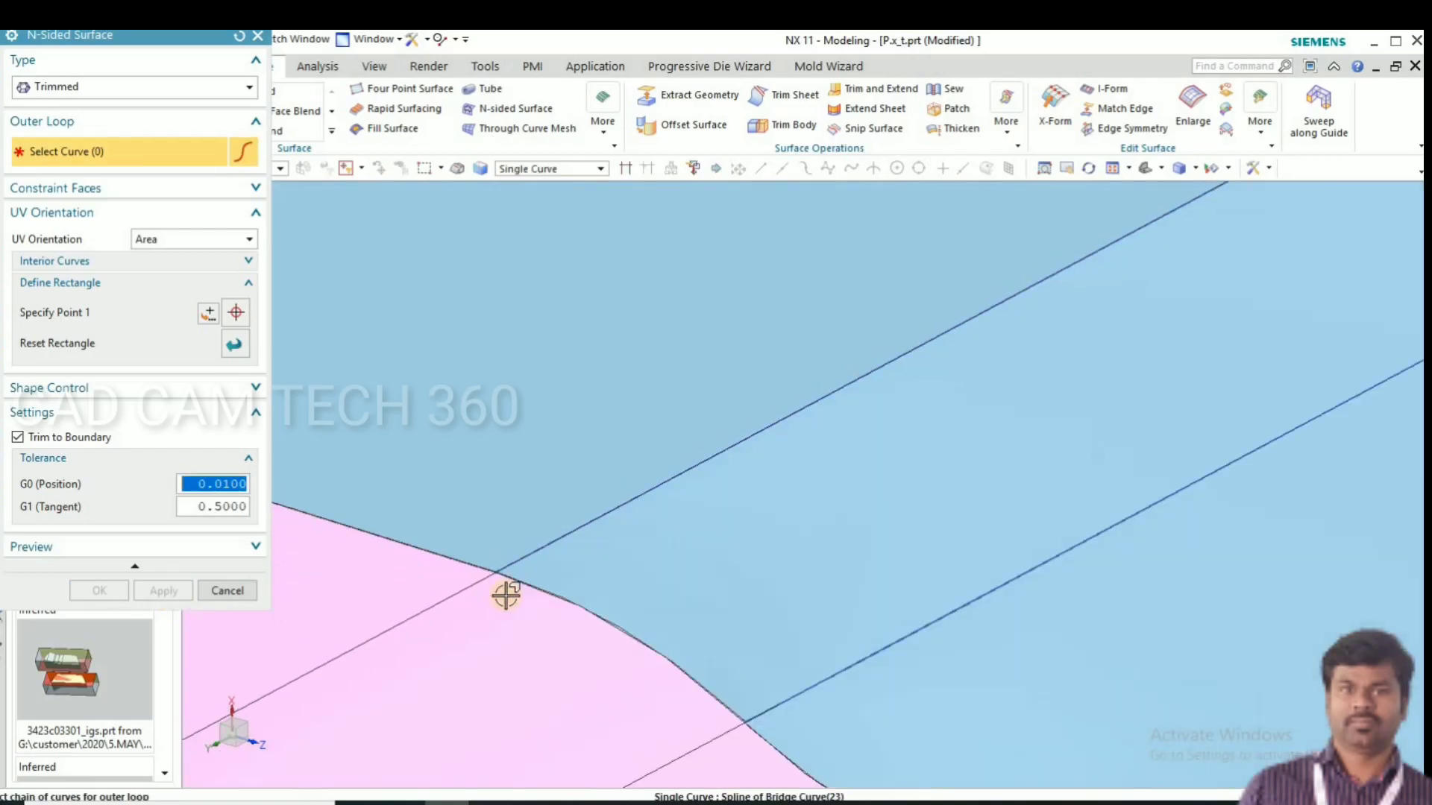
scroll(842, 408, "up", 3)
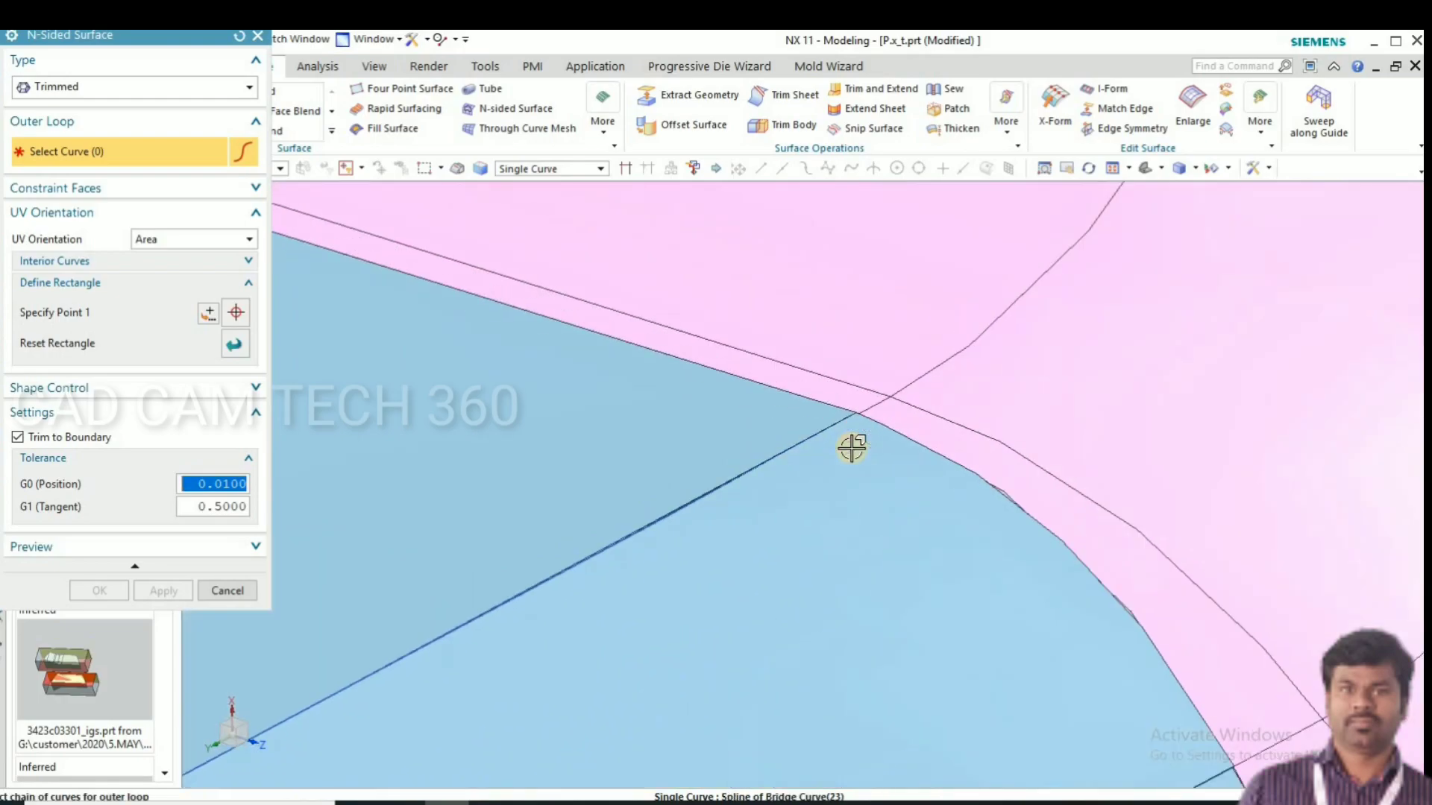
scroll(847, 450, "down", 3)
scroll(327, 579, "down", 2)
left_click(221, 591)
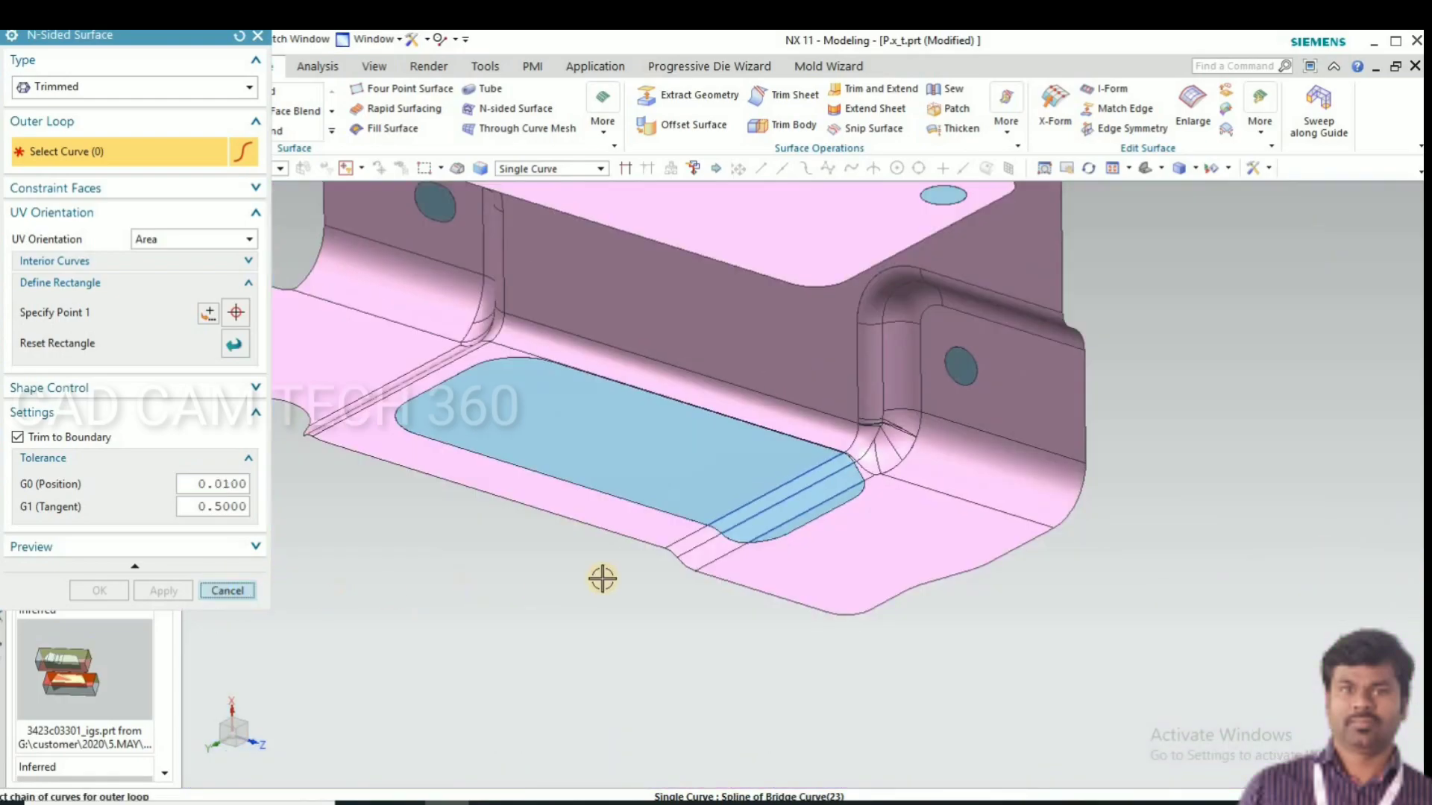
scroll(405, 642, "down", 2)
middle_click_drag(431, 616, 448, 564)
scroll(813, 545, "down", 3)
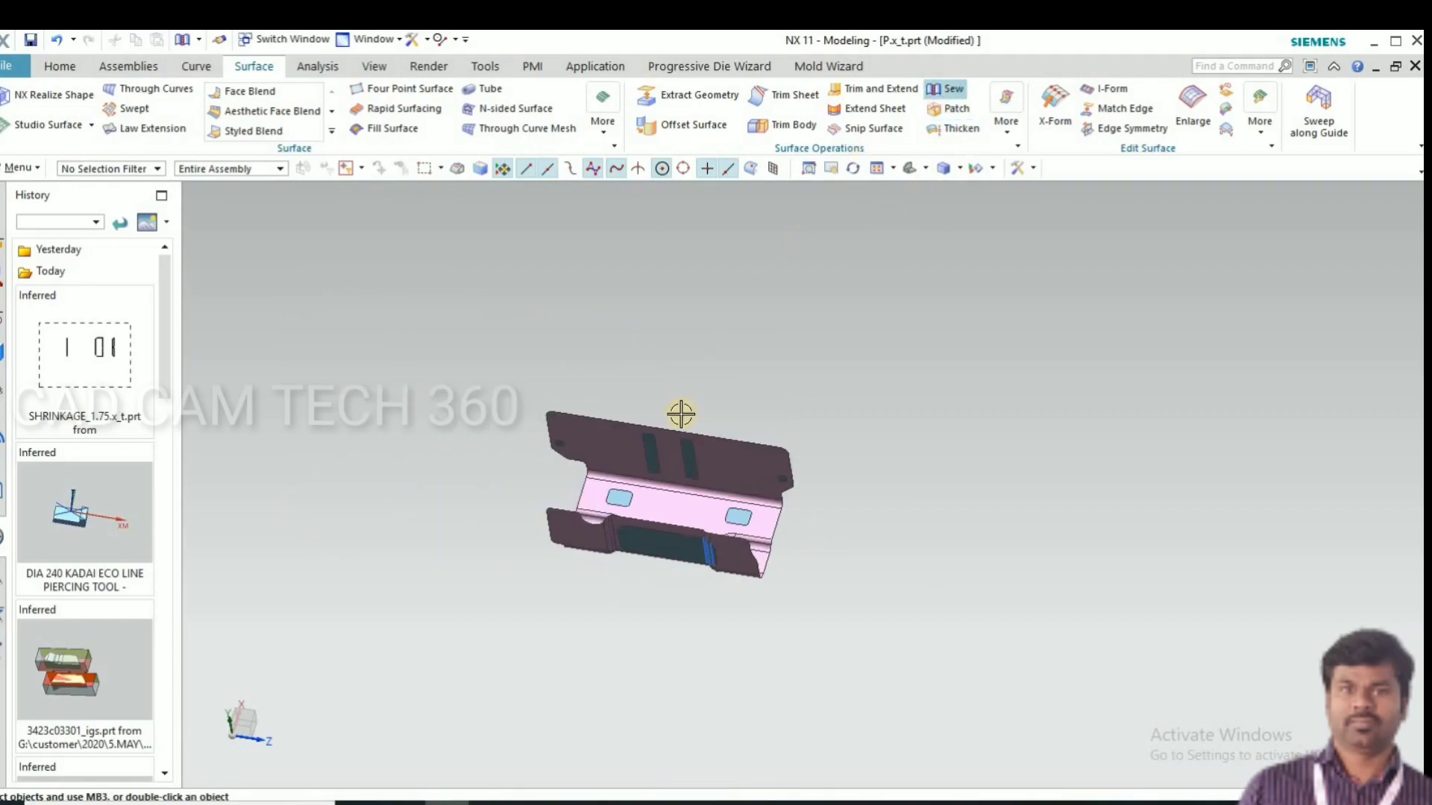
Step: Sew the bracket sheet together with all the fill patches, using the bracket sheet as the target
scroll(658, 492, "up", 3)
left_click(589, 325)
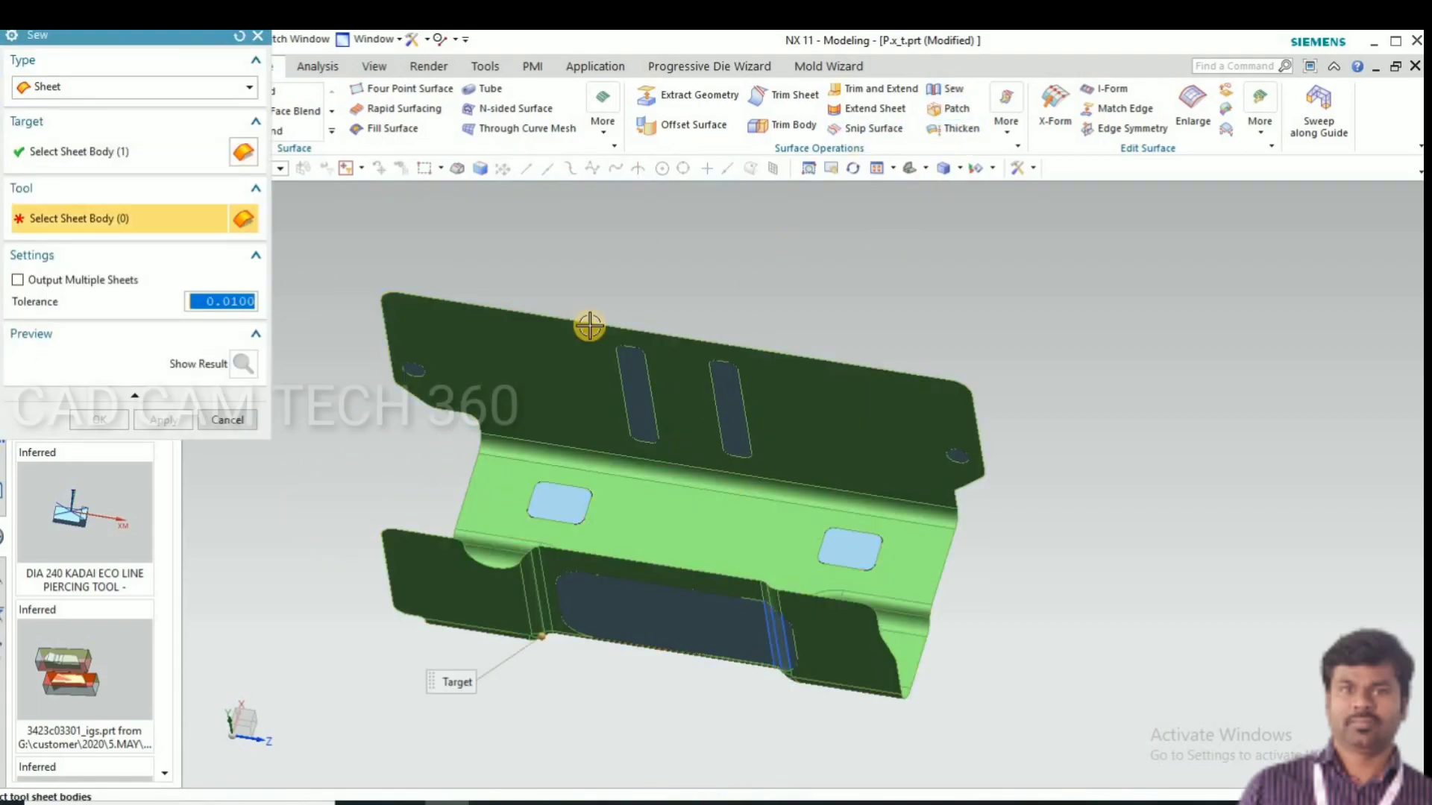
scroll(589, 326, "down", 3)
left_click_drag(977, 697, 537, 323)
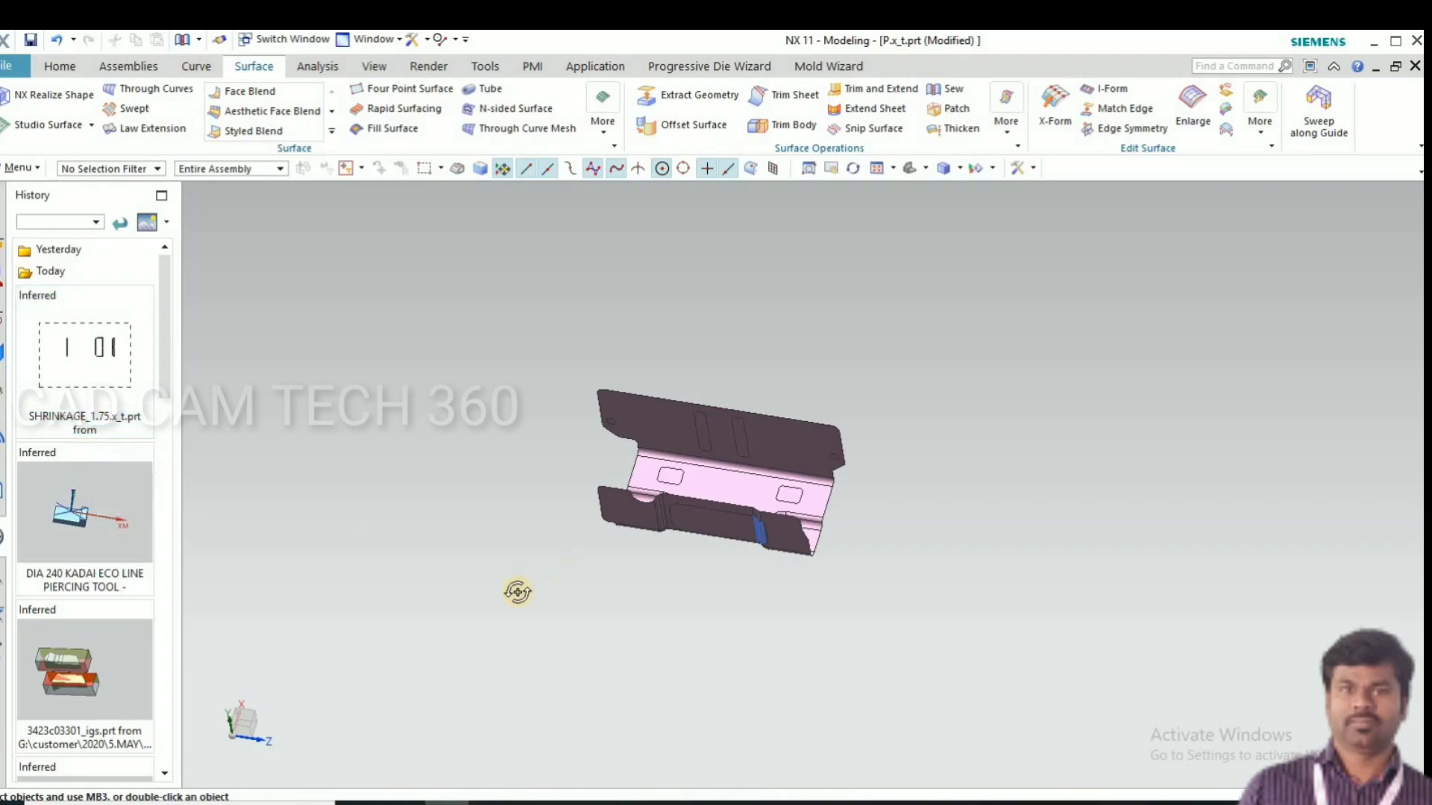
Step: Inspect the sewn sheet around the bridge curves and the closed openings from several sides
middle_click_drag(515, 591, 671, 556)
scroll(735, 548, "up", 10)
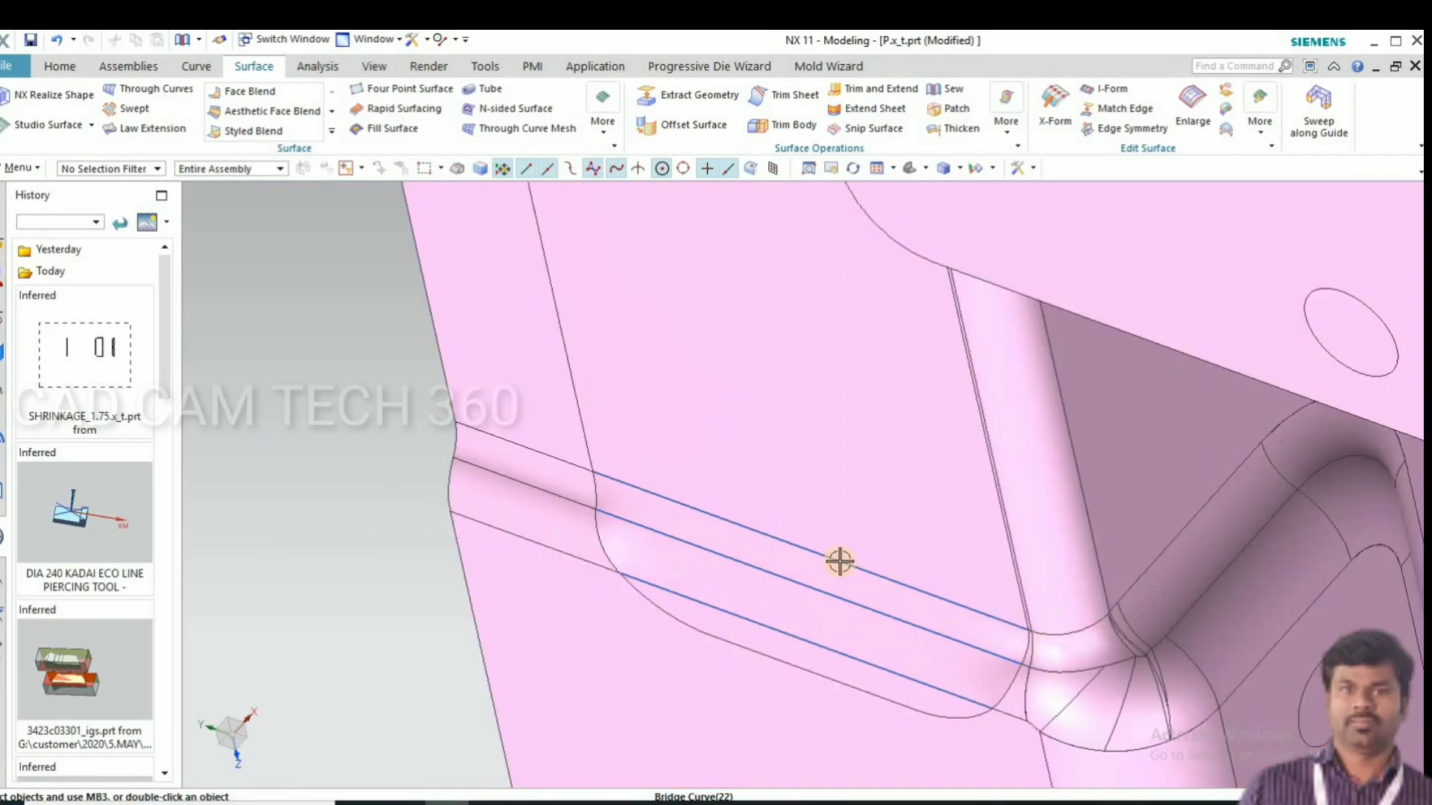
scroll(840, 561, "down", 5)
middle_click_drag(480, 633, 955, 477)
scroll(858, 336, "up", 5)
scroll(857, 358, "up", 2)
scroll(622, 580, "down", 4)
middle_click_drag(571, 561, 582, 557)
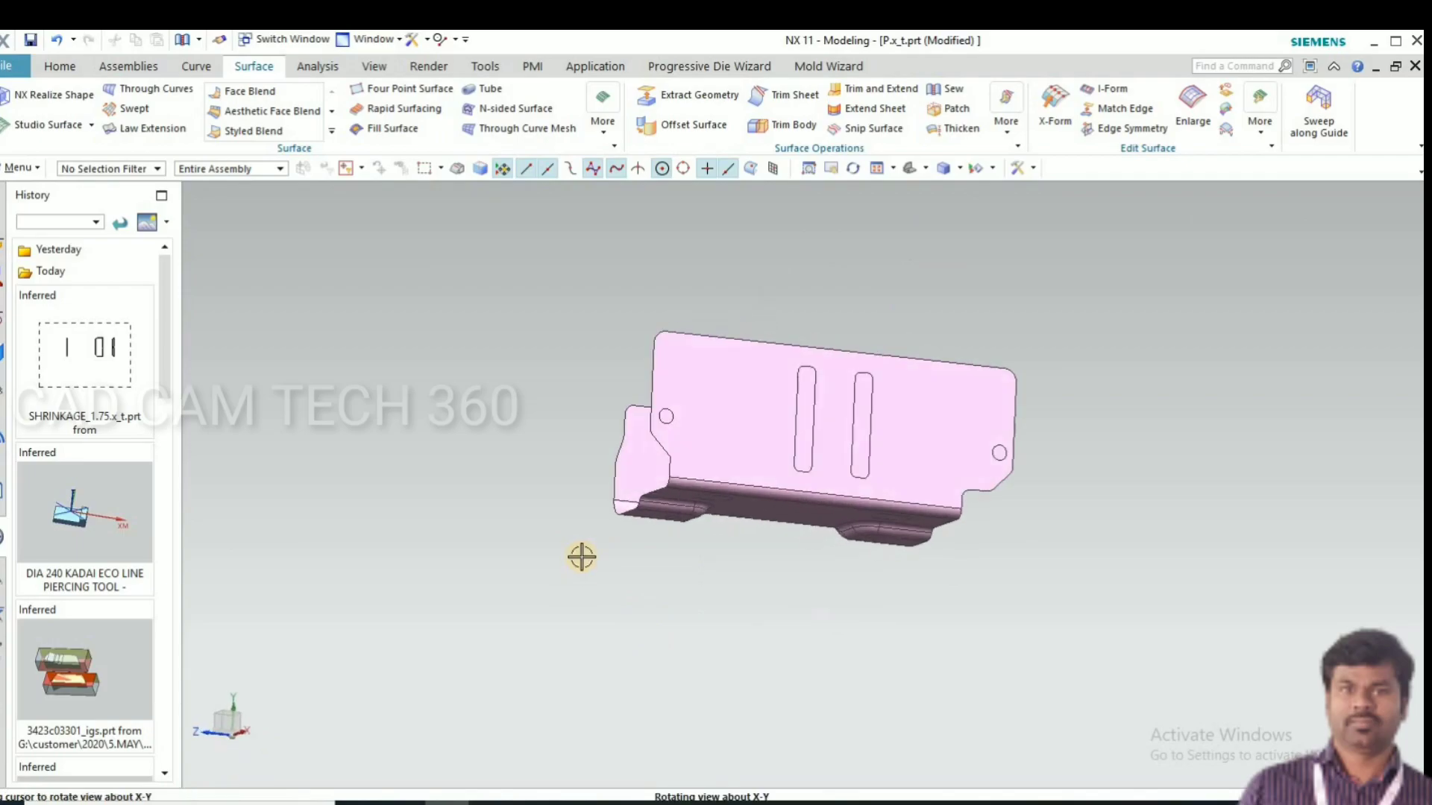
Step: Create a sketch on the outer face of the large flange with the two slots, viewed square on
key("F8")
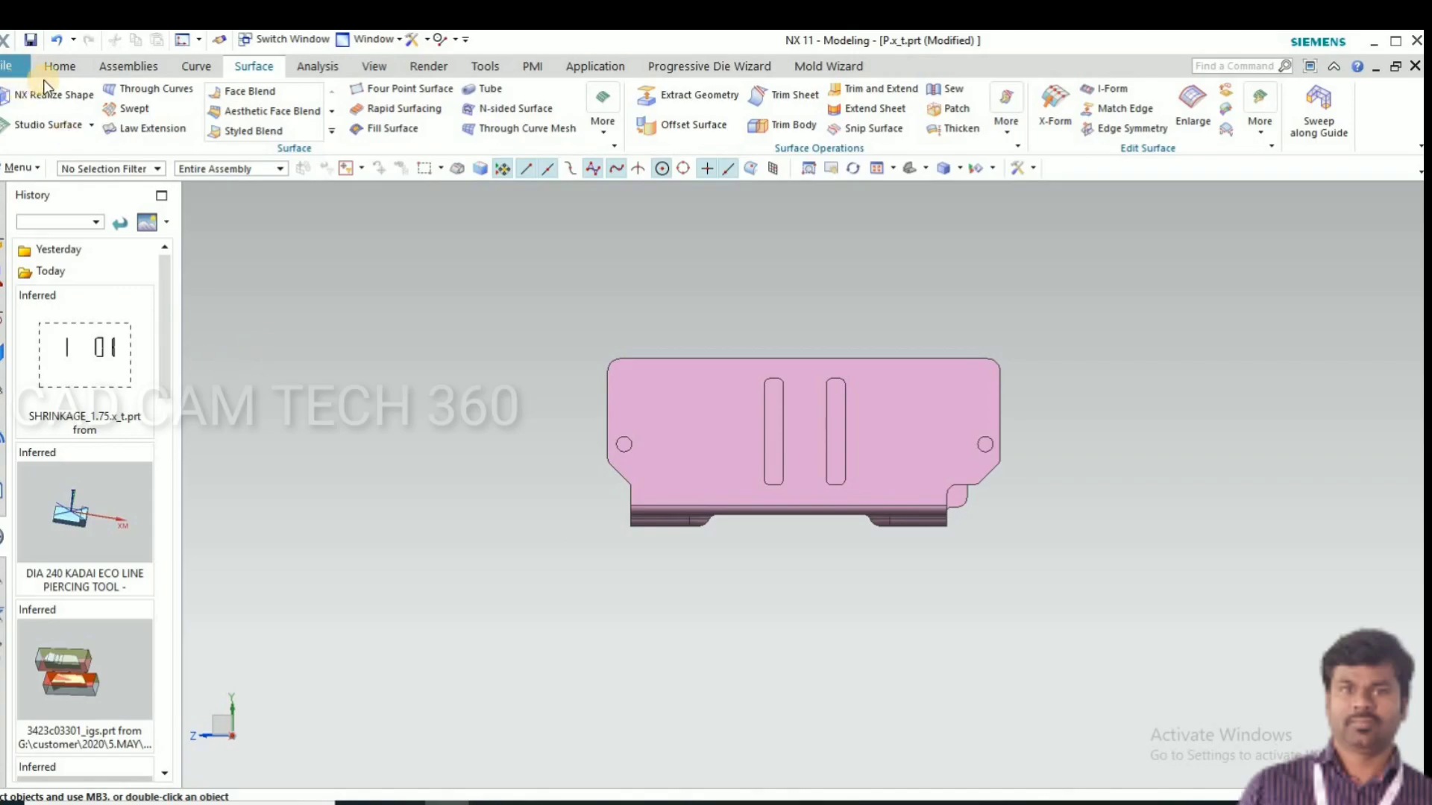
left_click(56, 64)
left_click(11, 101)
left_click(662, 461)
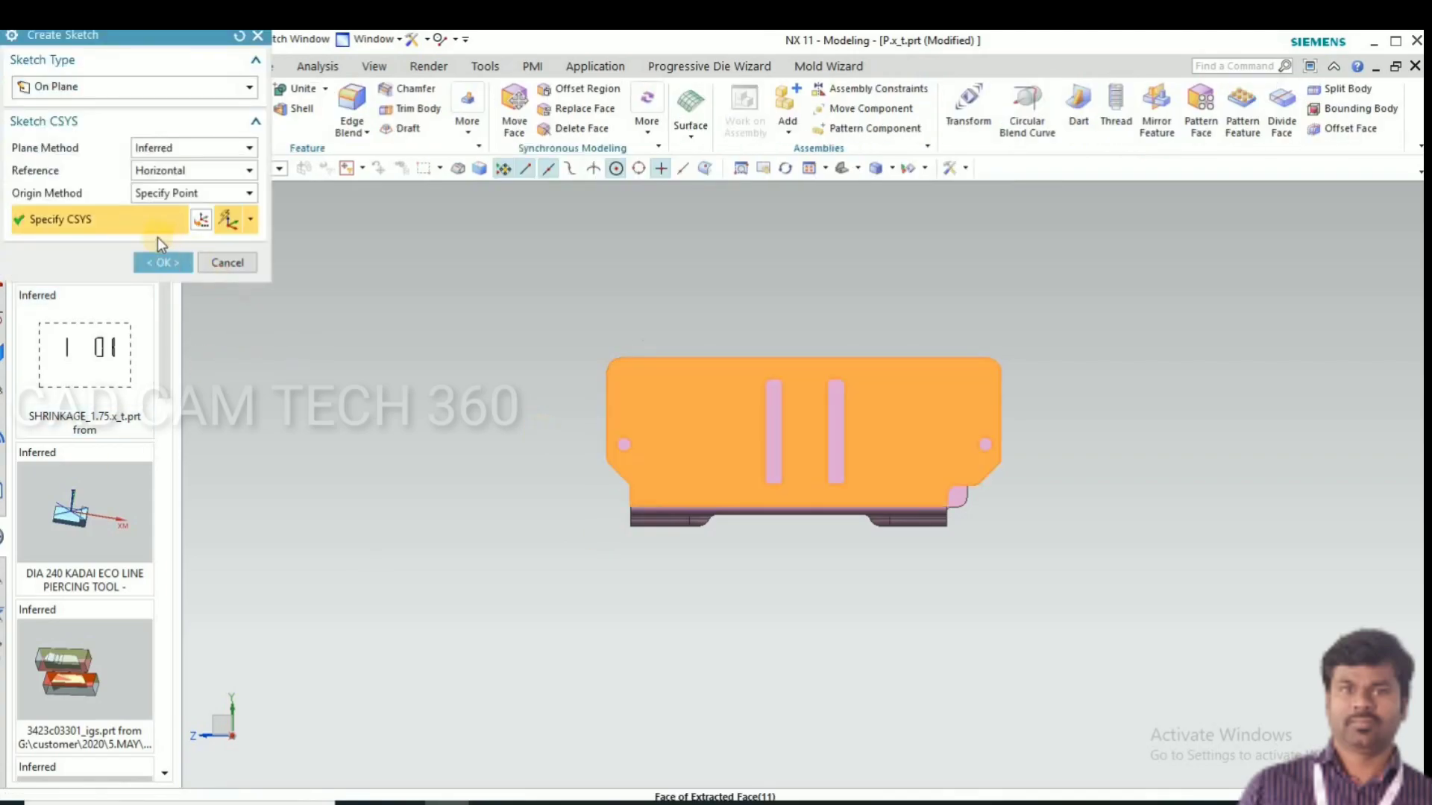
middle_click(333, 373)
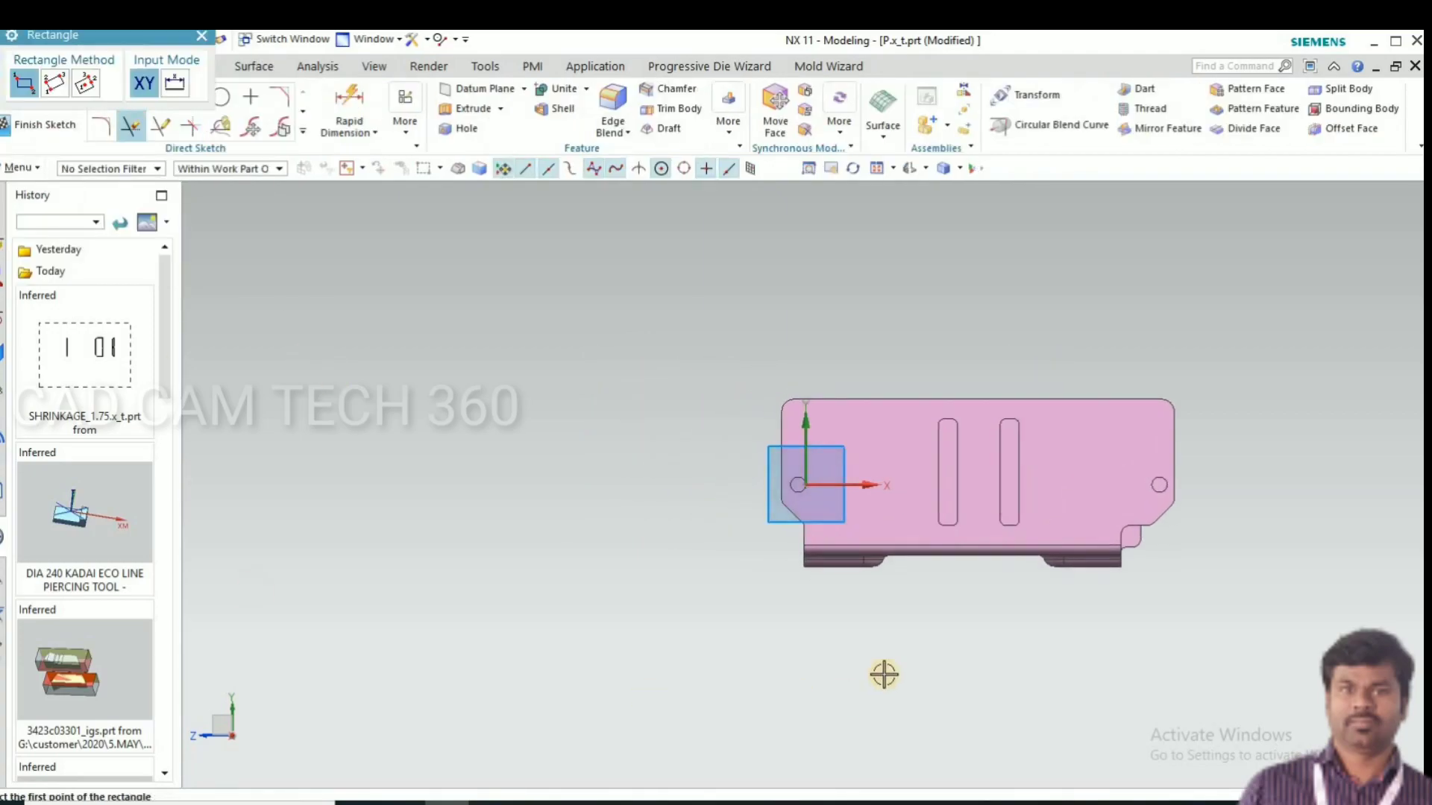
Step: Sketch a rectangle about 155 by 69 mm from the flange's middle to below the bracket, and finish the sketch
scroll(793, 374, "up", 2)
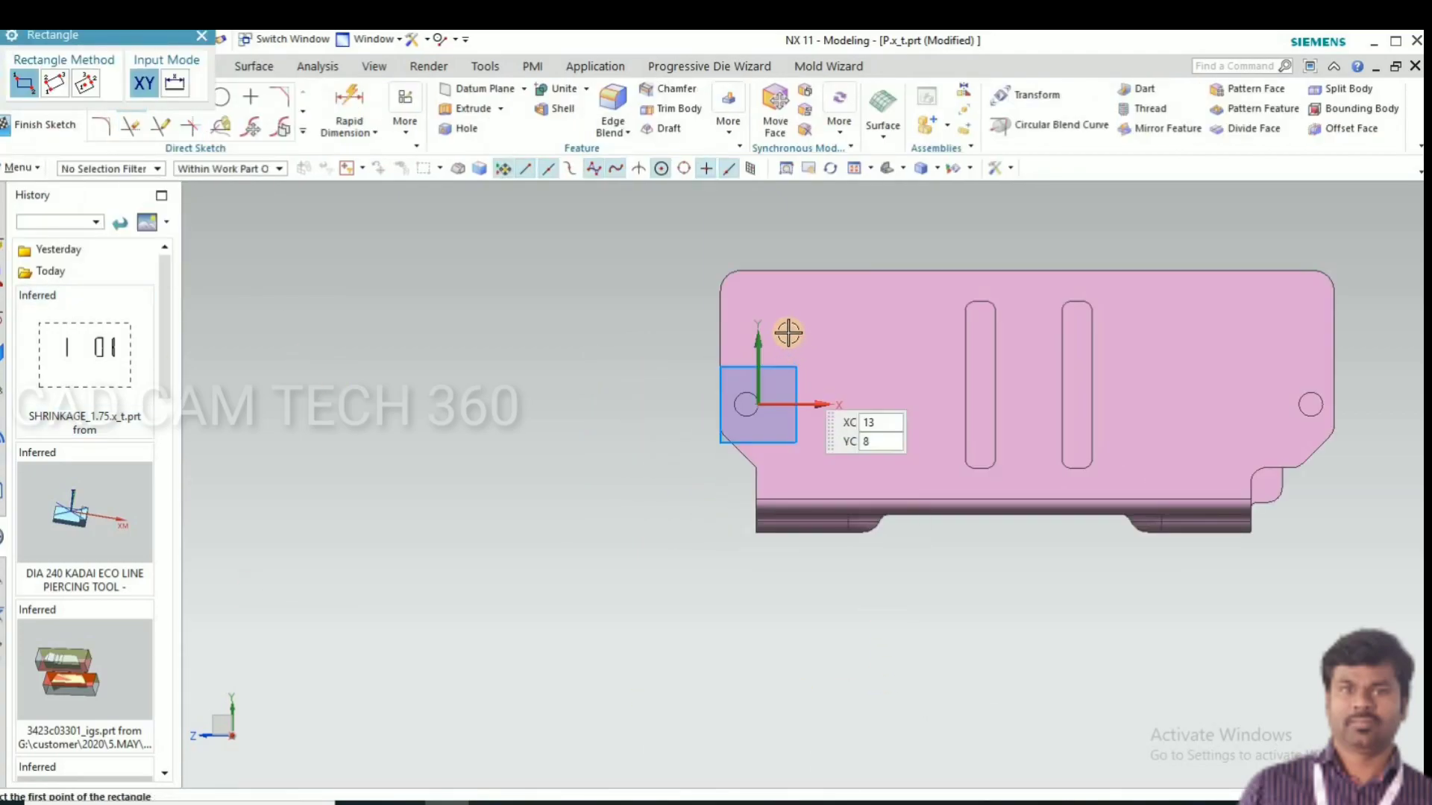
left_click(776, 381)
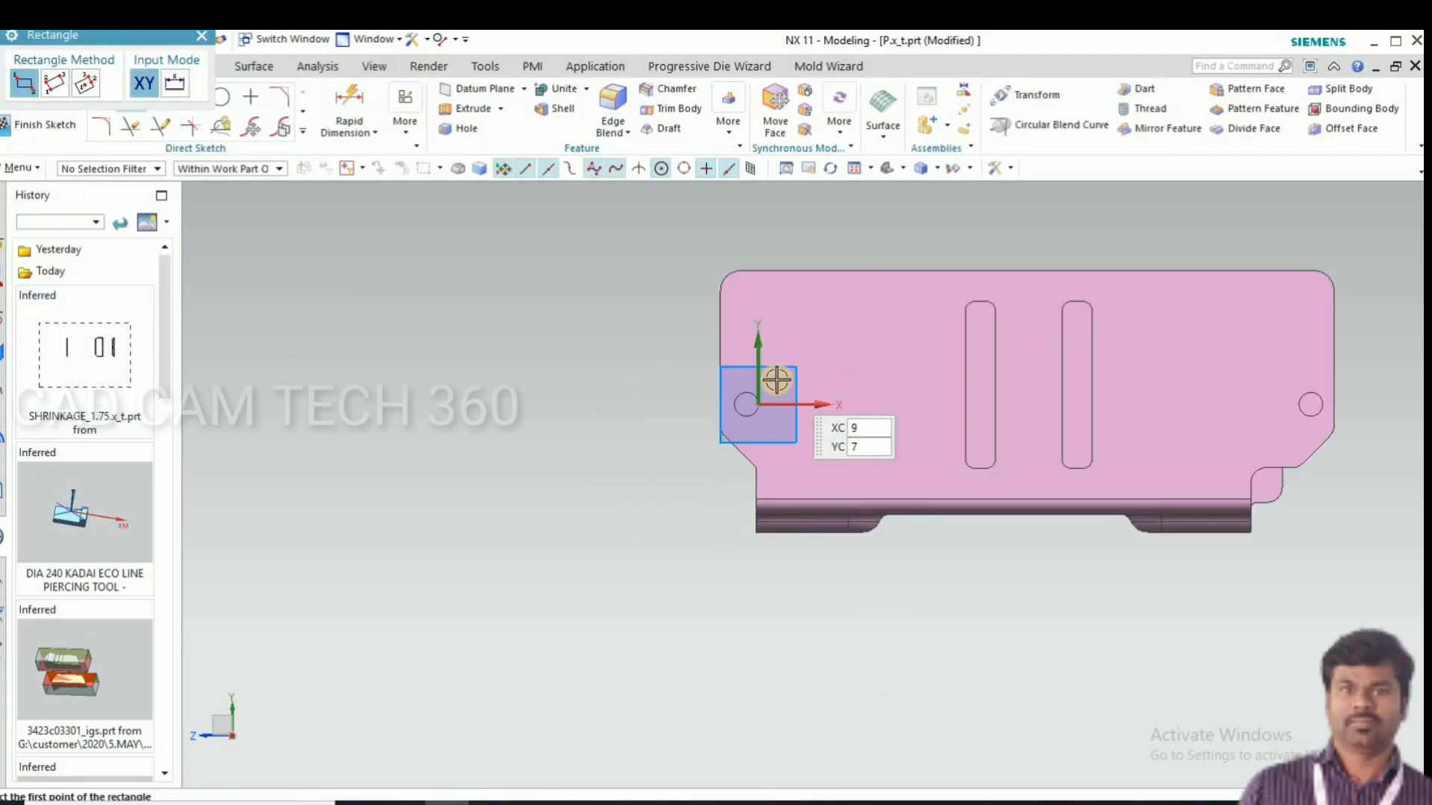
left_click(1236, 585)
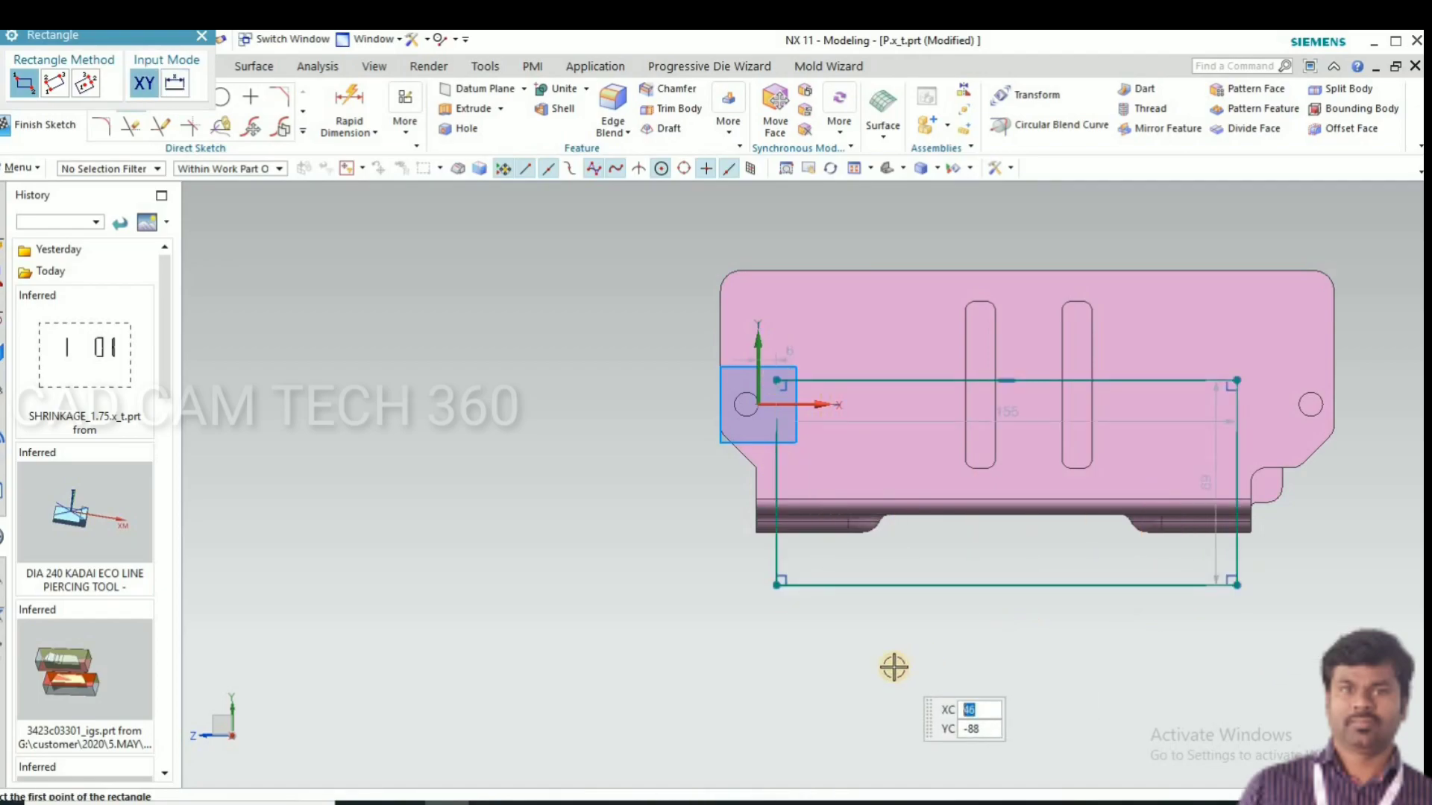
key("Escape")
key("ctrl+q")
Step: Set up a solid extrusion of the rectangle with the direction reversed through the bracket
scroll(841, 607, "down", 4)
mouse_move(840, 606)
middle_mouse_down()
mouse_move(805, 653)
mouse_move(792, 646)
mouse_move(809, 645)
middle_mouse_up()
key("ctrl+f")
scroll(1145, 621, "down", 2)
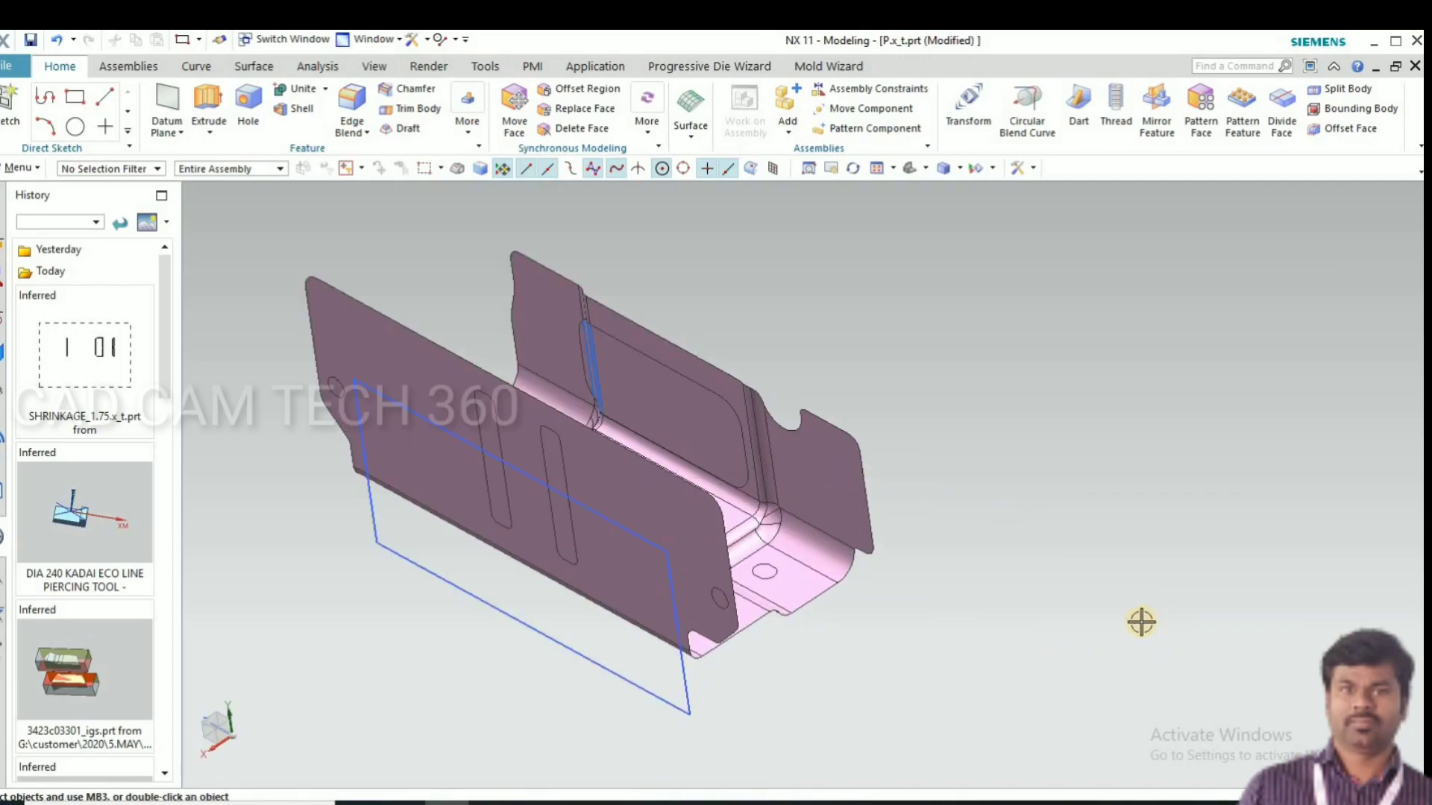
key("x")
scroll(1087, 598, "up", 3)
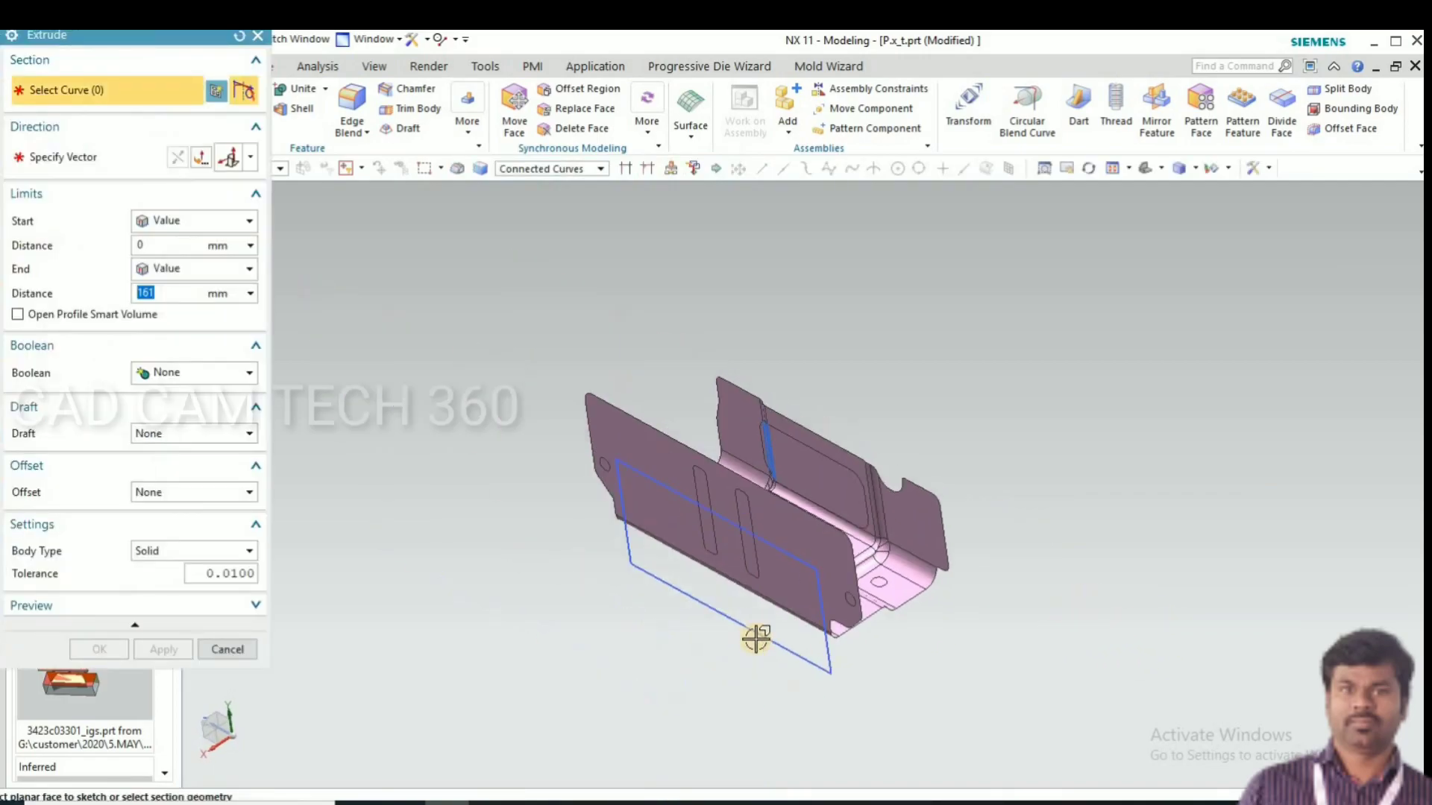
left_click(725, 613)
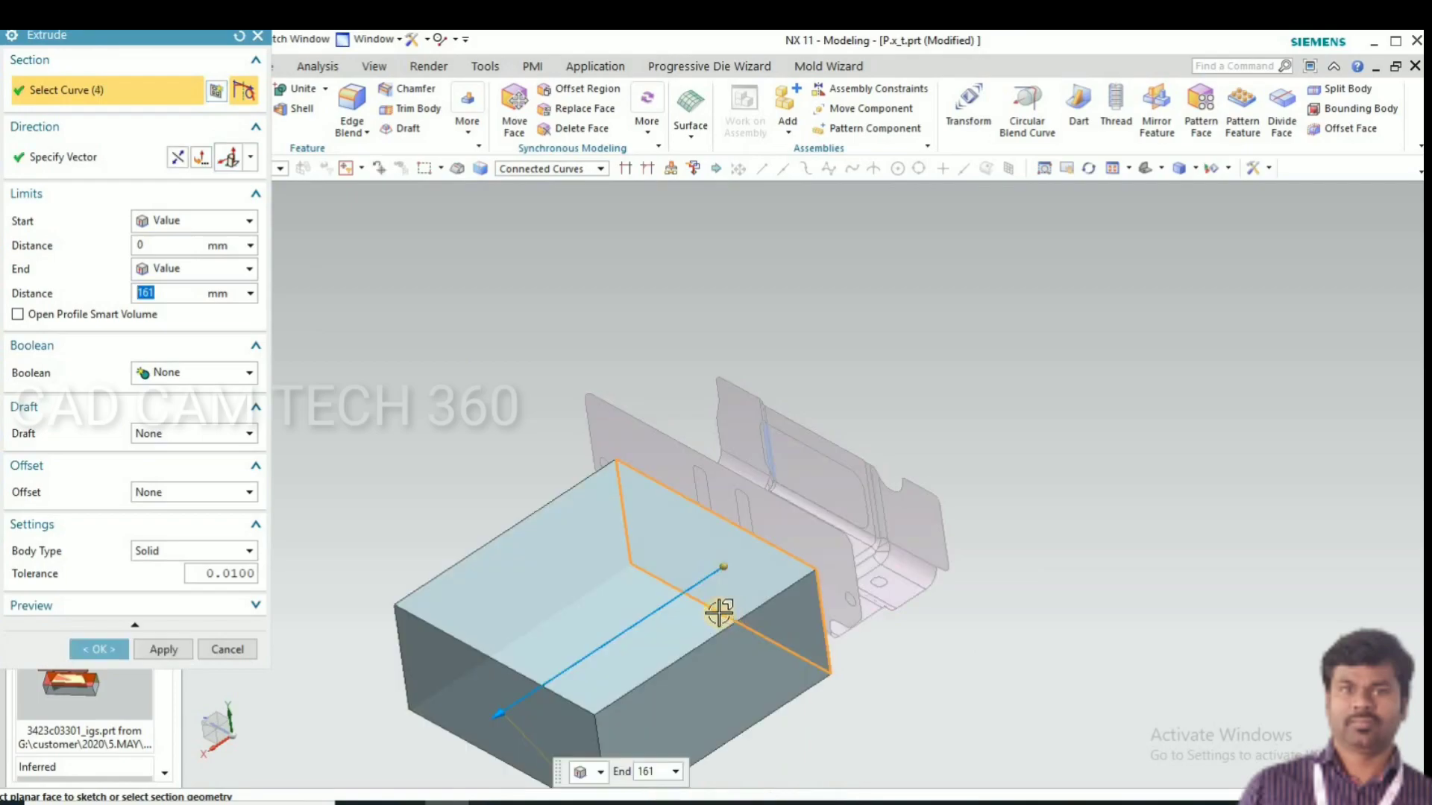
left_click(182, 161)
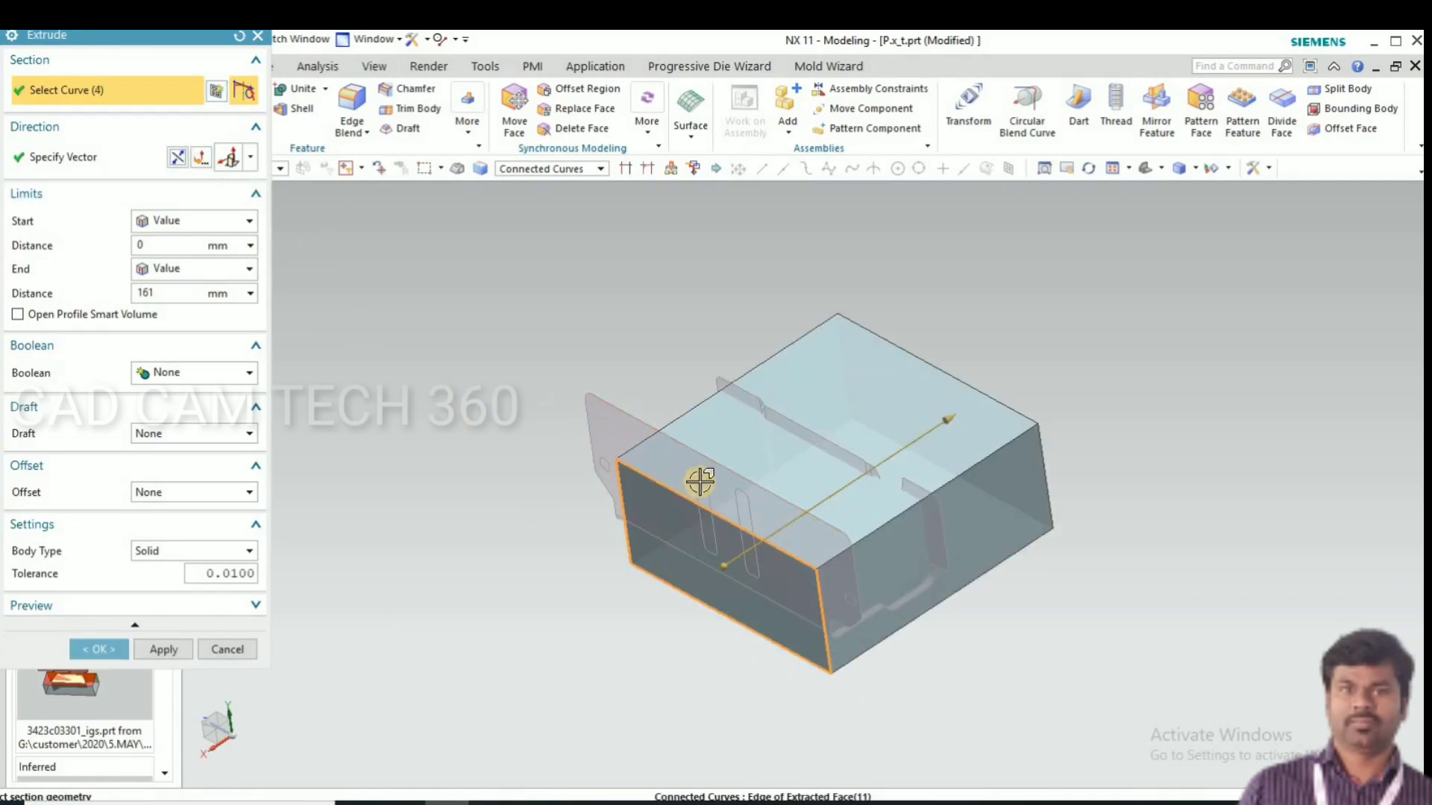
Step: Set the extrusion's end to 105 mm, extend its start outward beyond the slotted flange, and create the block
middle_click_drag(701, 474, 937, 360)
left_click_drag(887, 424, 869, 441)
left_click_drag(706, 582, 698, 592)
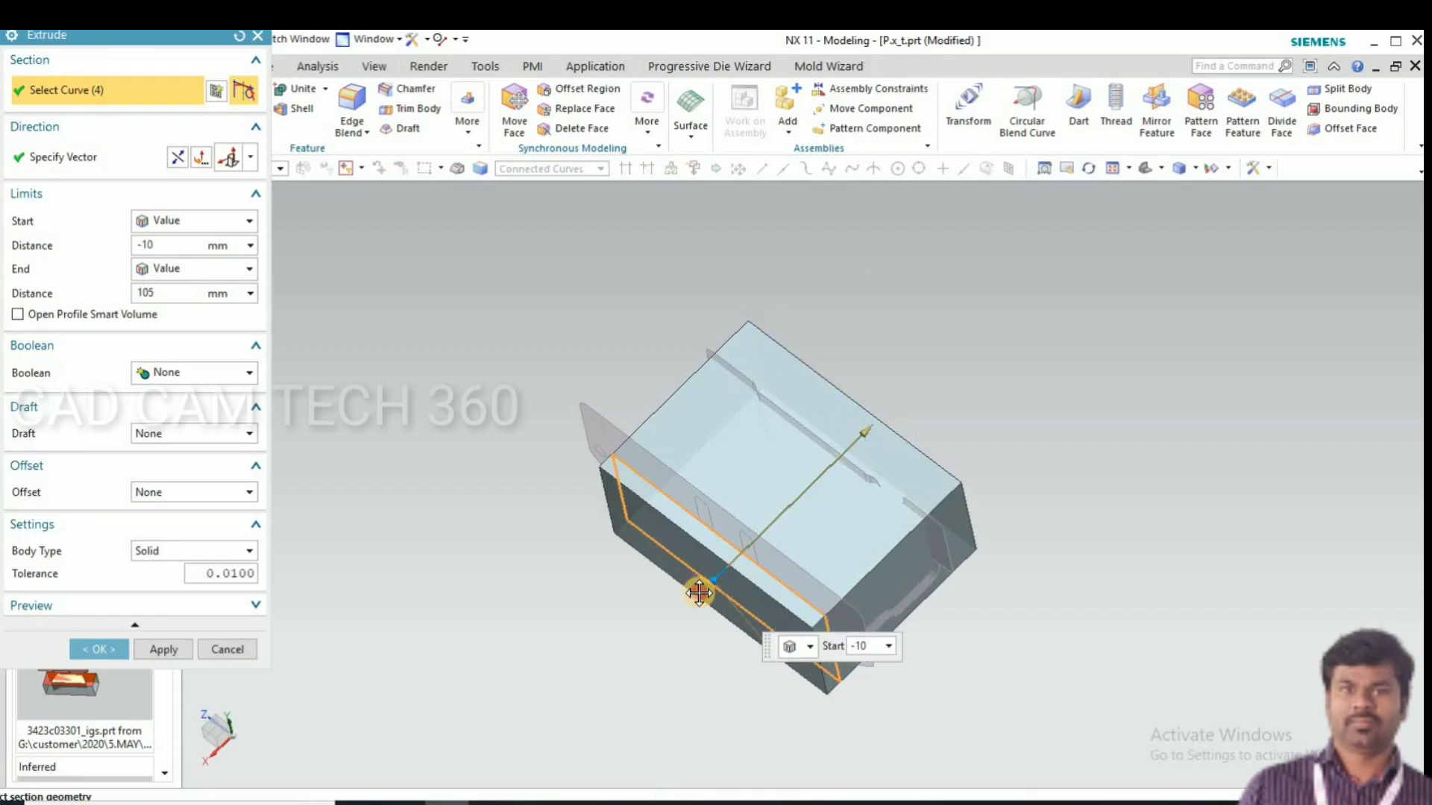
middle_click(547, 589)
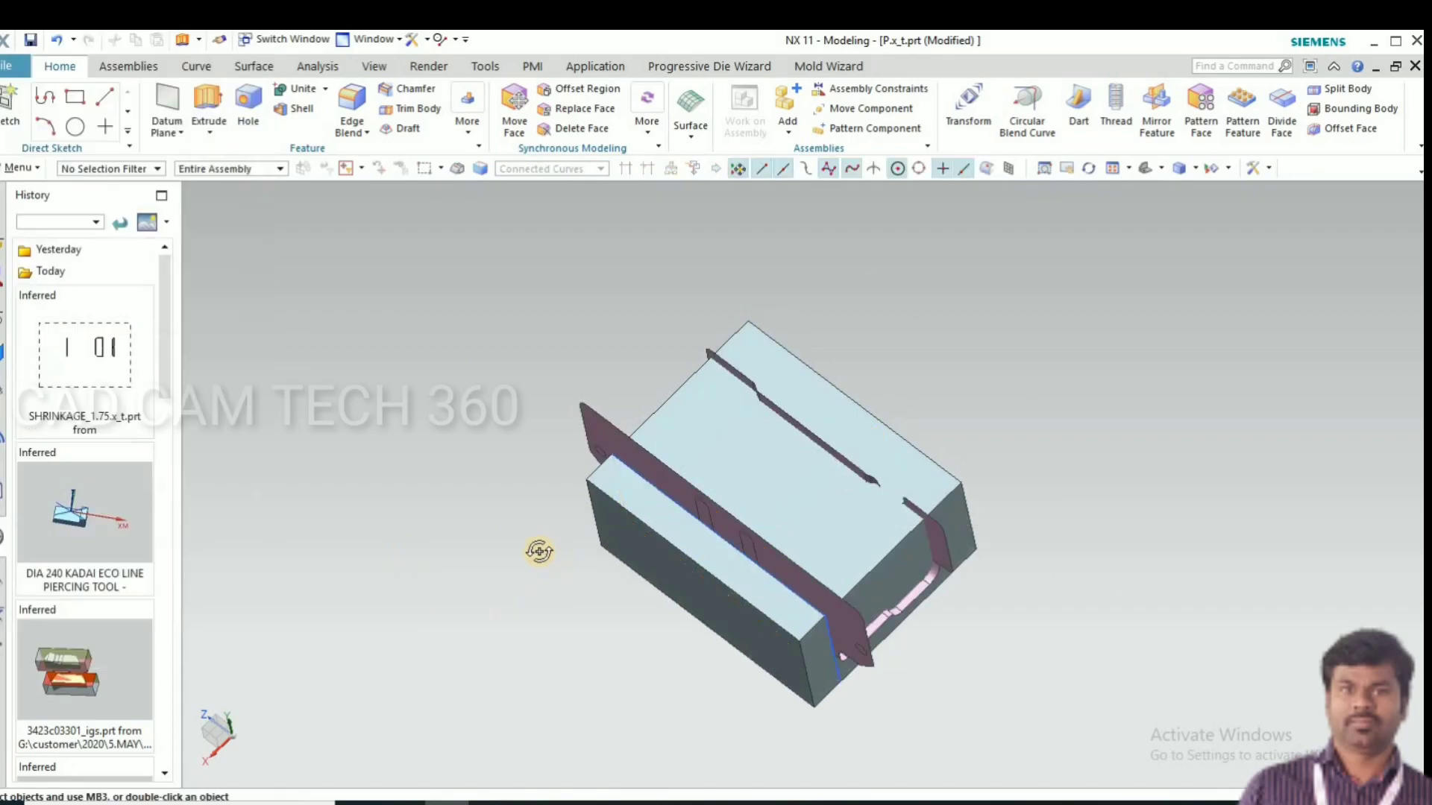
Step: Offset the block's top face downward, further below the upper edges of both flanges
mouse_move(540, 551)
middle_mouse_down()
mouse_move(525, 562)
mouse_move(538, 549)
middle_mouse_up()
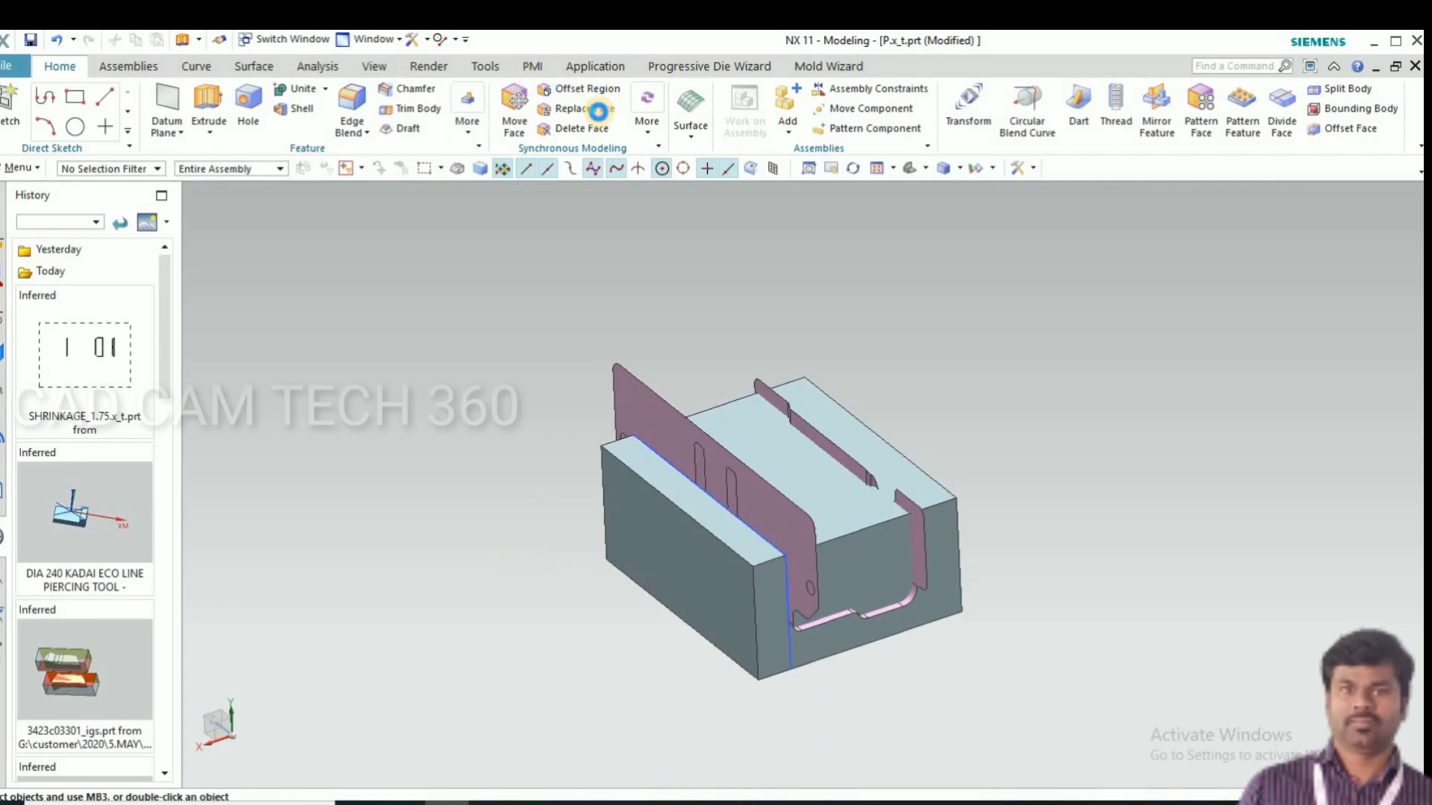
scroll(774, 454, "down", 3)
left_click(772, 466)
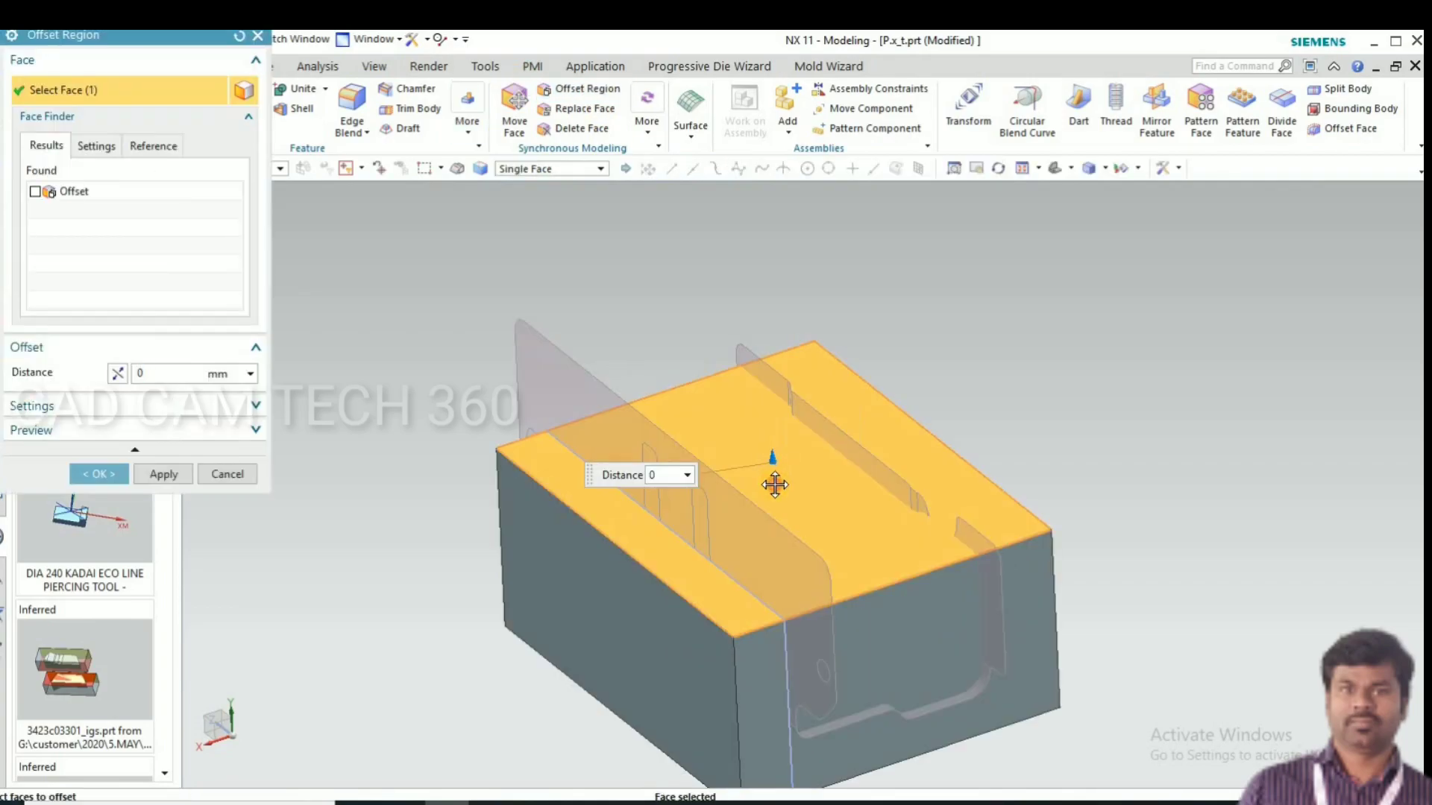
left_click(99, 475)
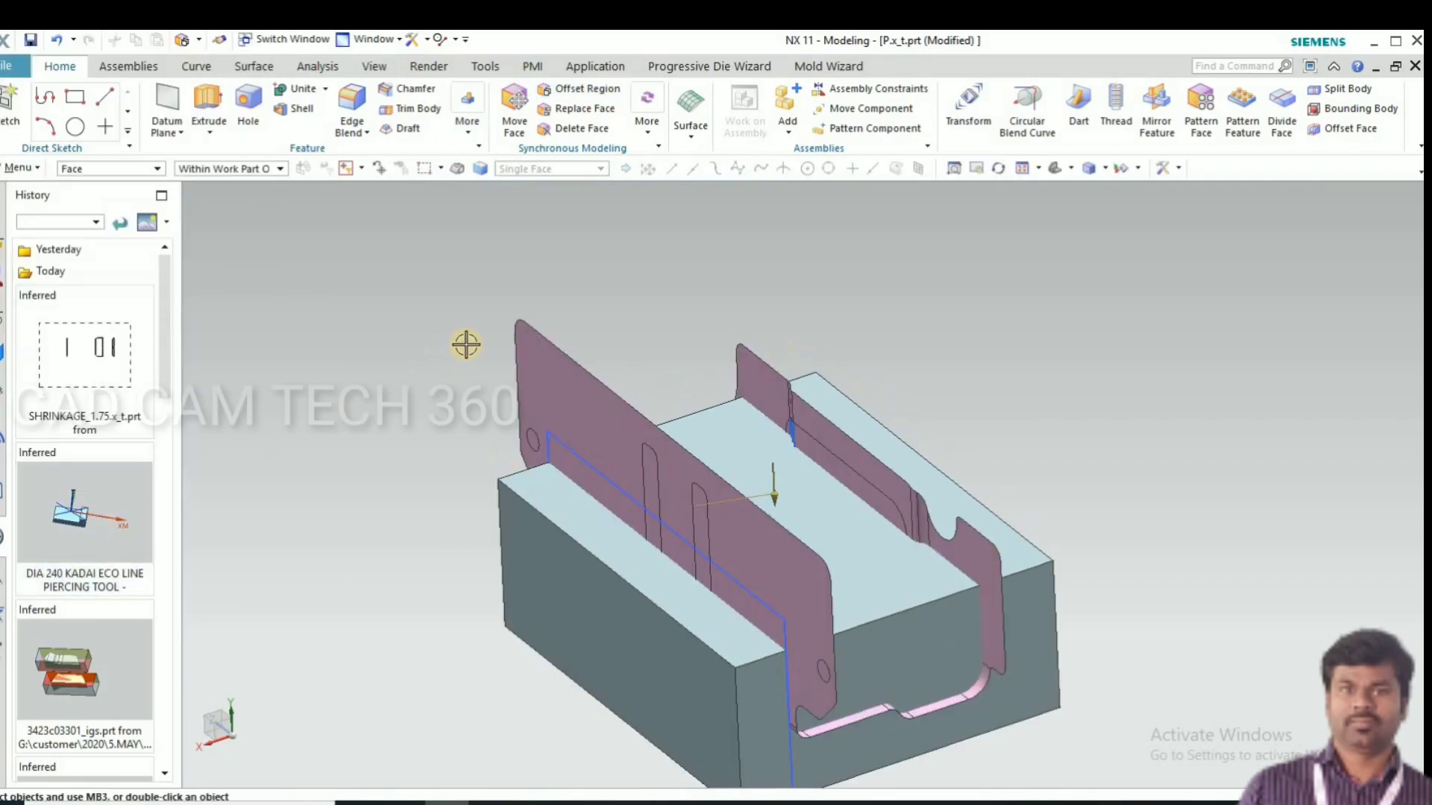
Step: Trim the block with the sewn bracket sheet's body faces, reversing the direction to keep the portion outside the bracket
scroll(453, 347, "up", 1)
middle_click_drag(987, 454, 528, 261)
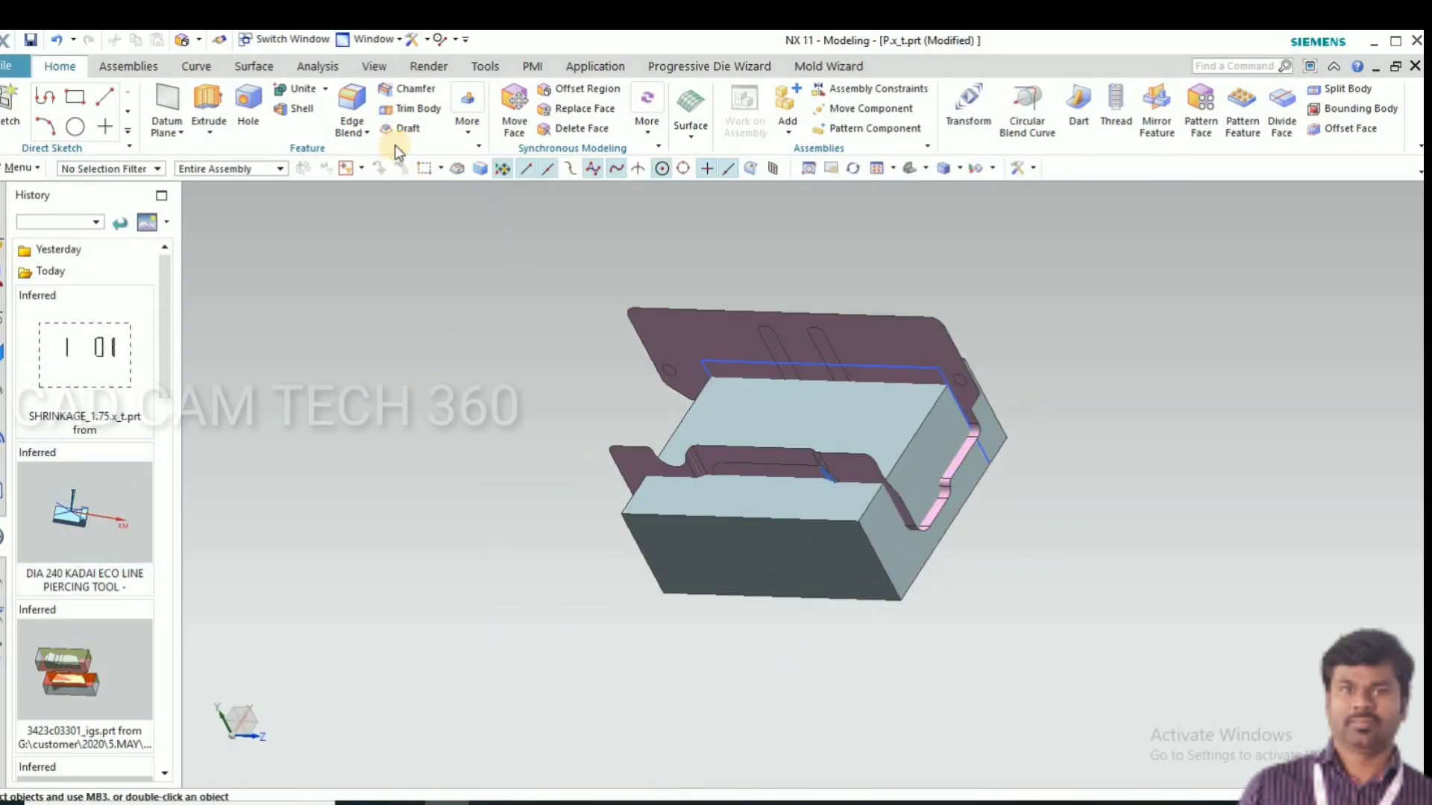
left_click(412, 111)
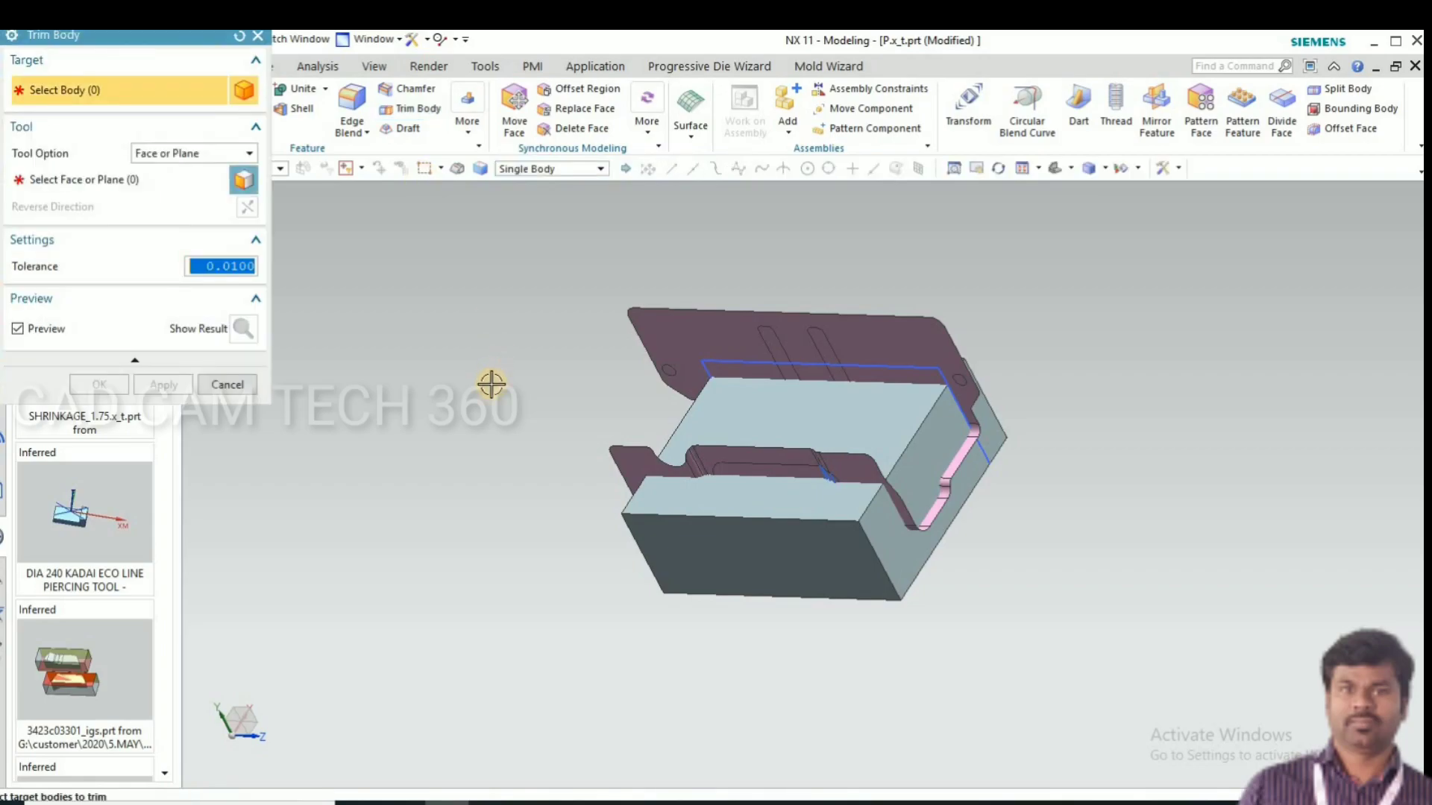
left_click(715, 335)
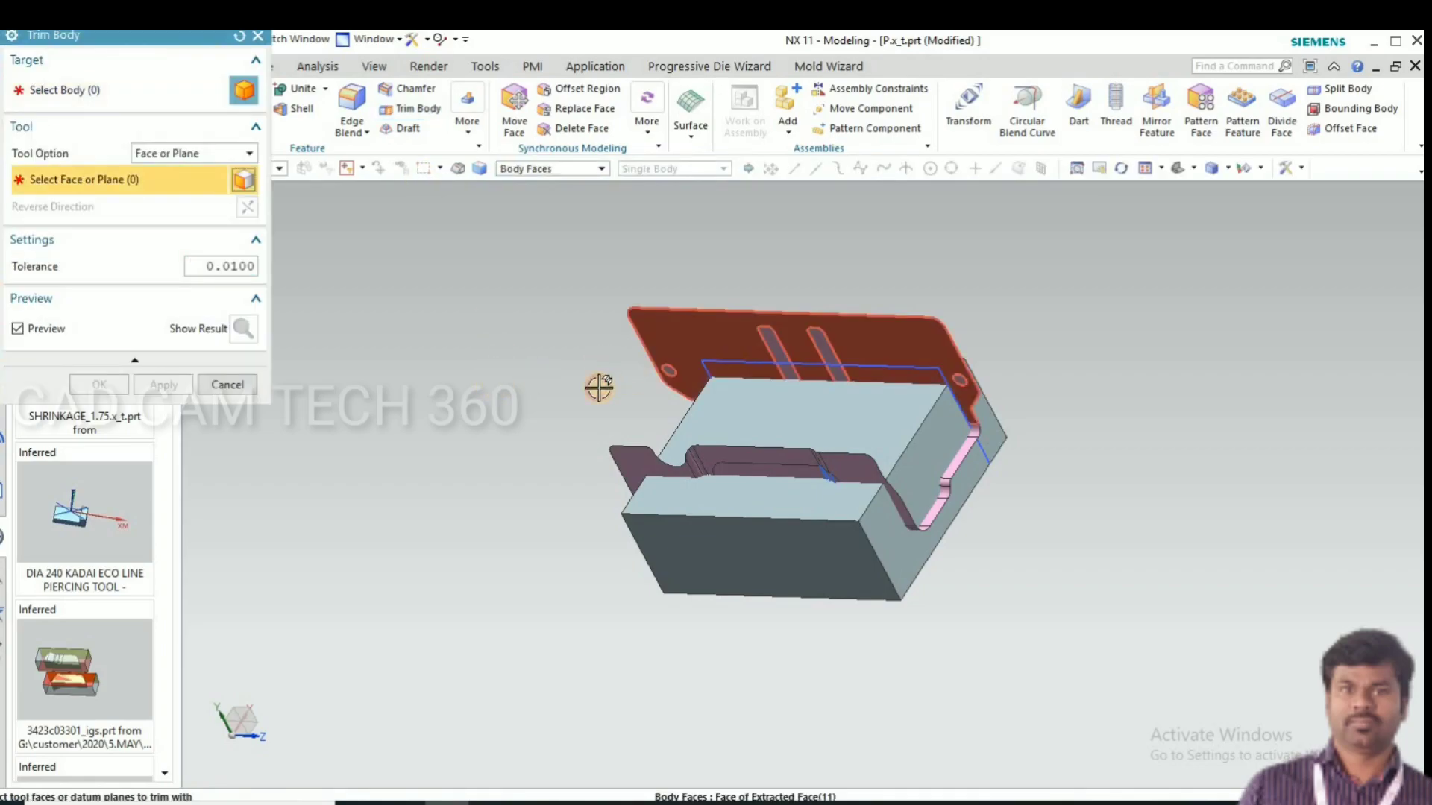
left_click(675, 392)
left_click(756, 420)
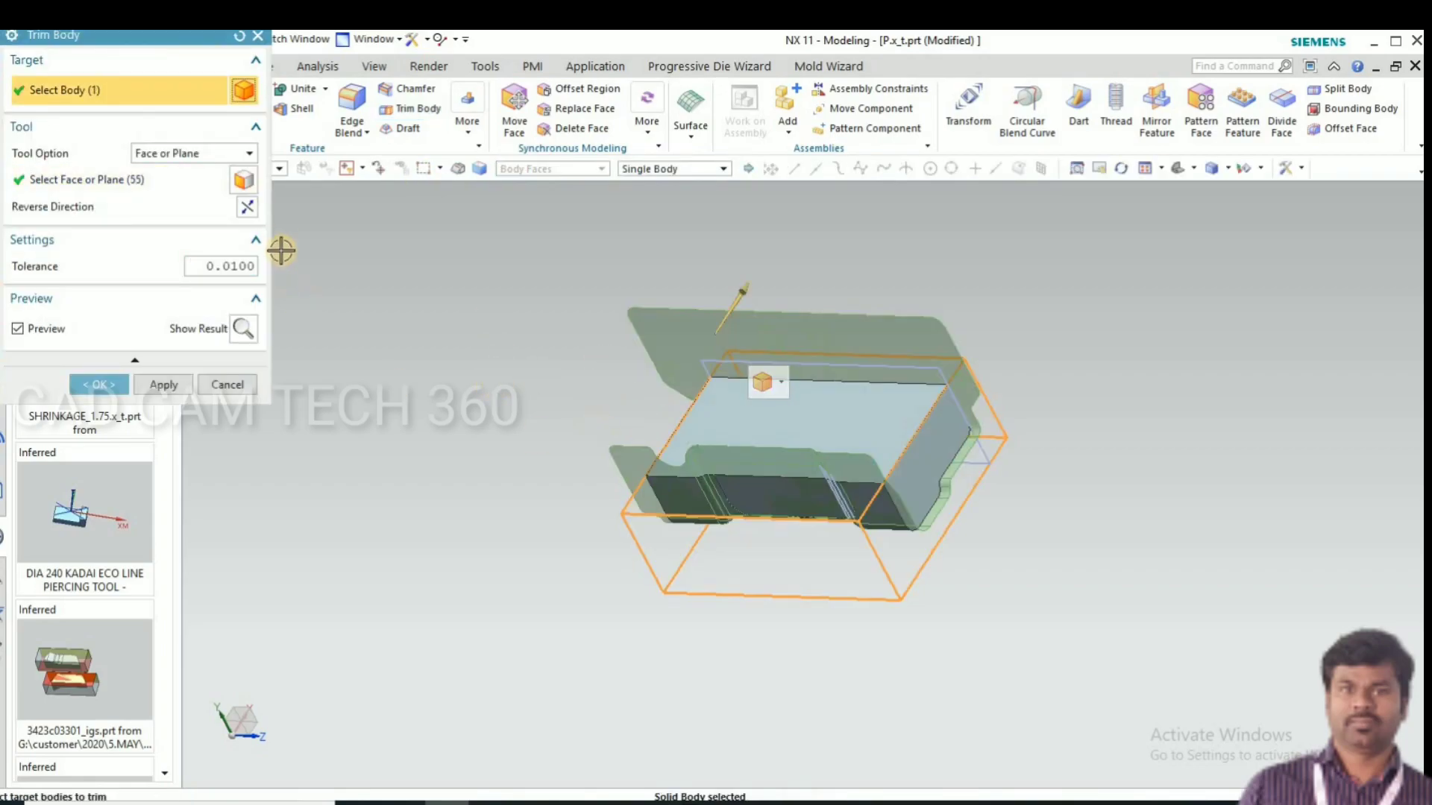
left_click(247, 208)
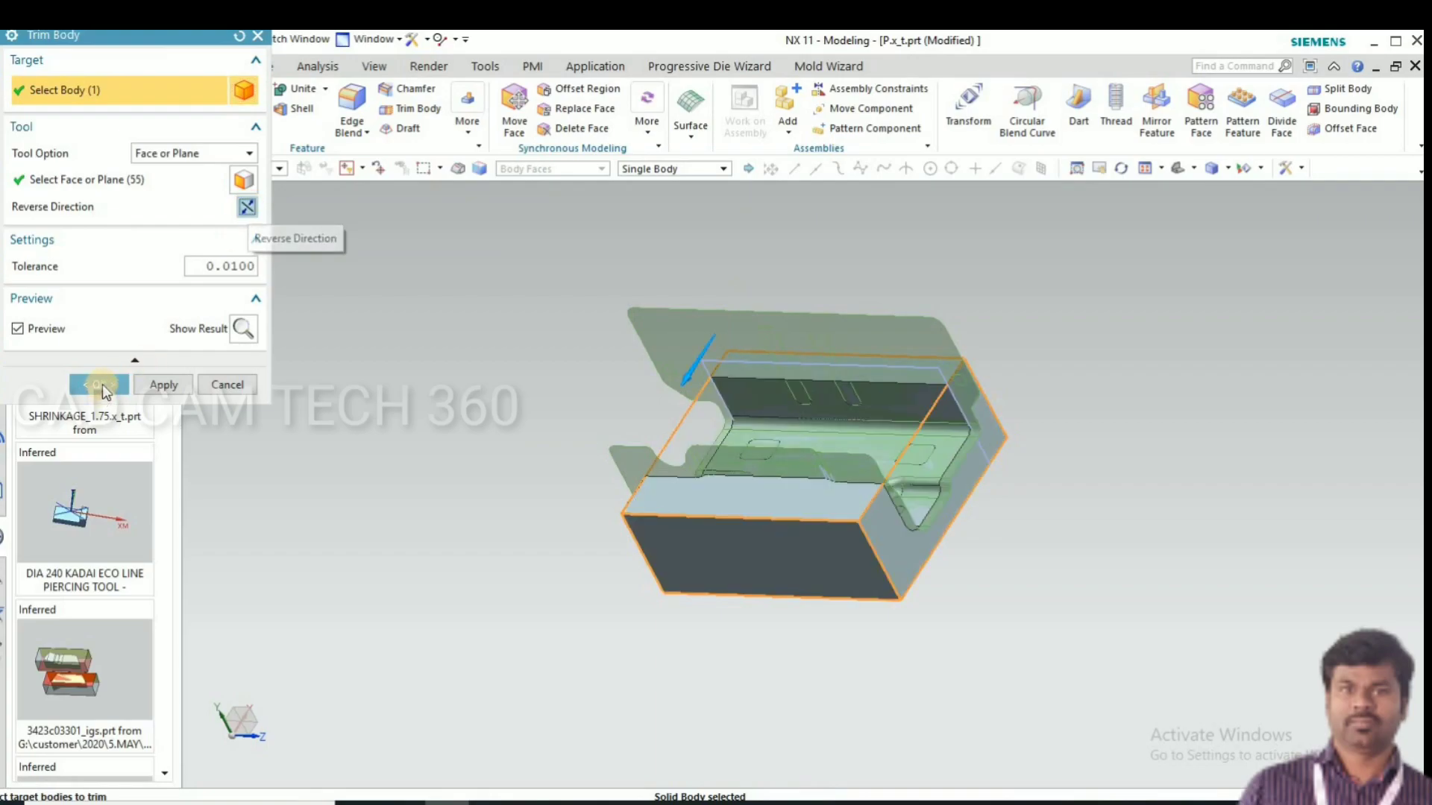
left_click(99, 385)
Step: Offset the top face of the block wall behind the windowed flange upward by 4 mm
middle_click_drag(569, 588, 489, 571)
middle_click_drag(617, 549, 618, 556)
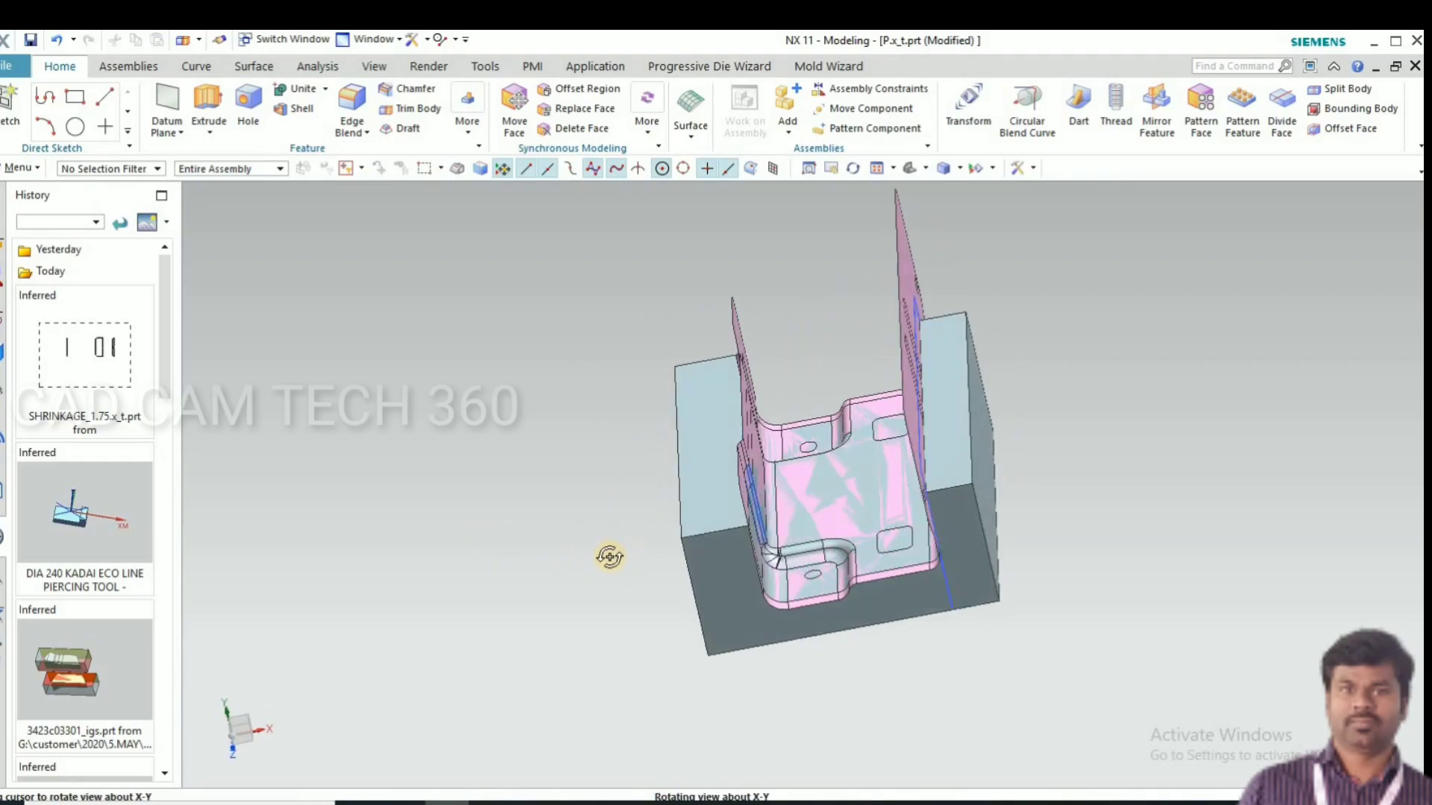
middle_click_drag(609, 557, 590, 111)
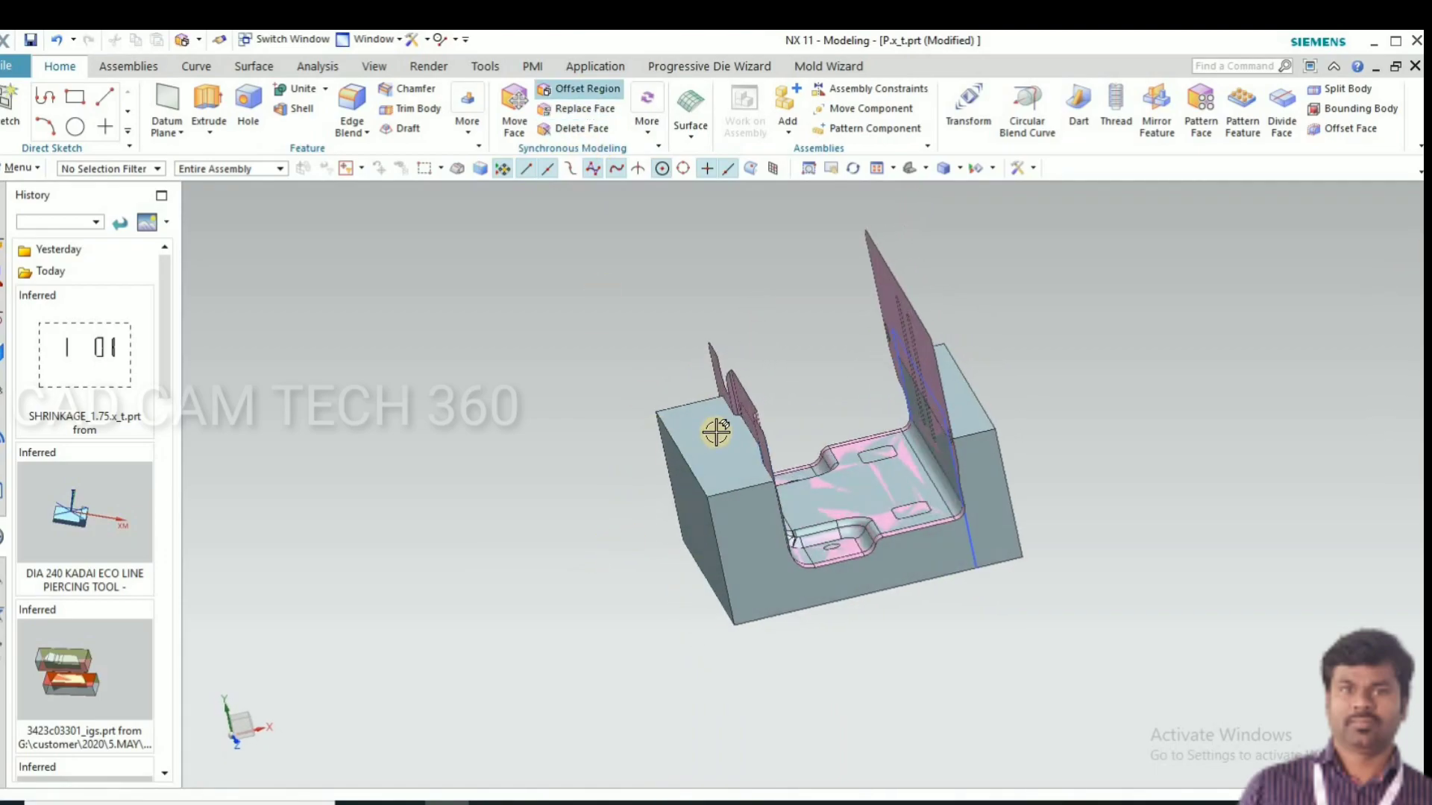
left_click(577, 88)
left_click(726, 441)
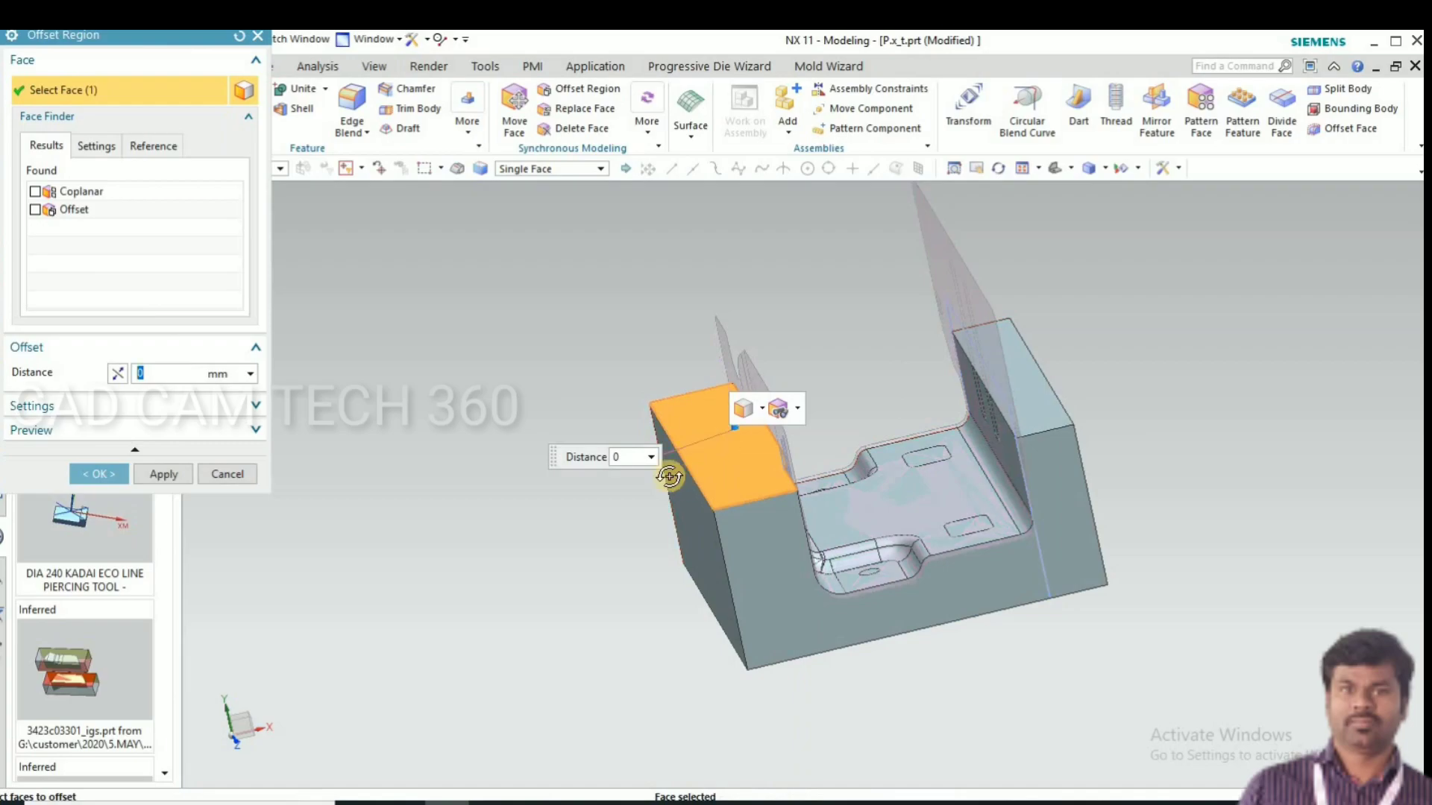
mouse_move(668, 476)
middle_mouse_down()
mouse_move(628, 485)
mouse_move(665, 473)
middle_mouse_up()
scroll(768, 423, "up", 5)
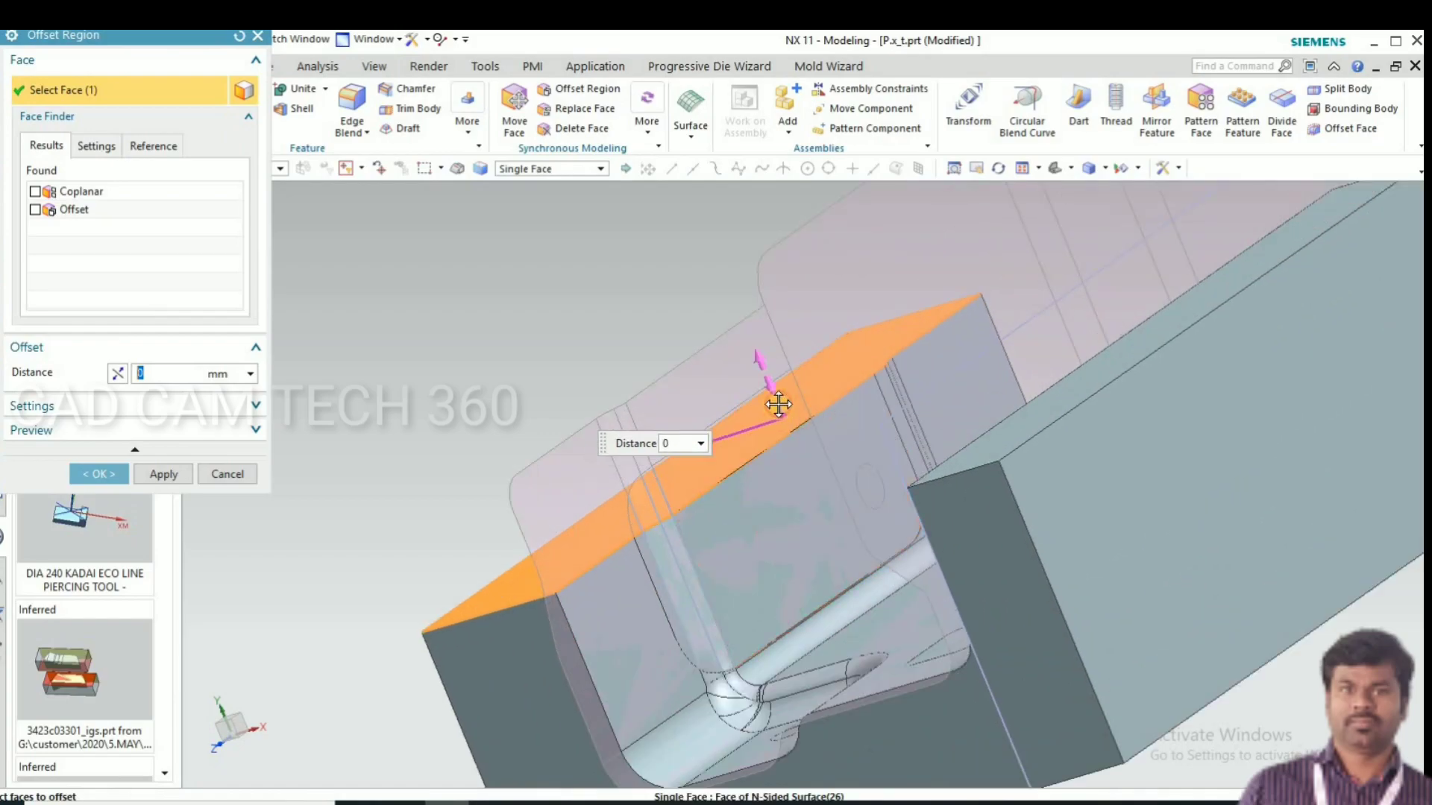
mouse_move(779, 404)
left_mouse_down()
mouse_move(758, 328)
mouse_move(770, 398)
left_mouse_up()
left_click_drag(691, 431, 657, 428)
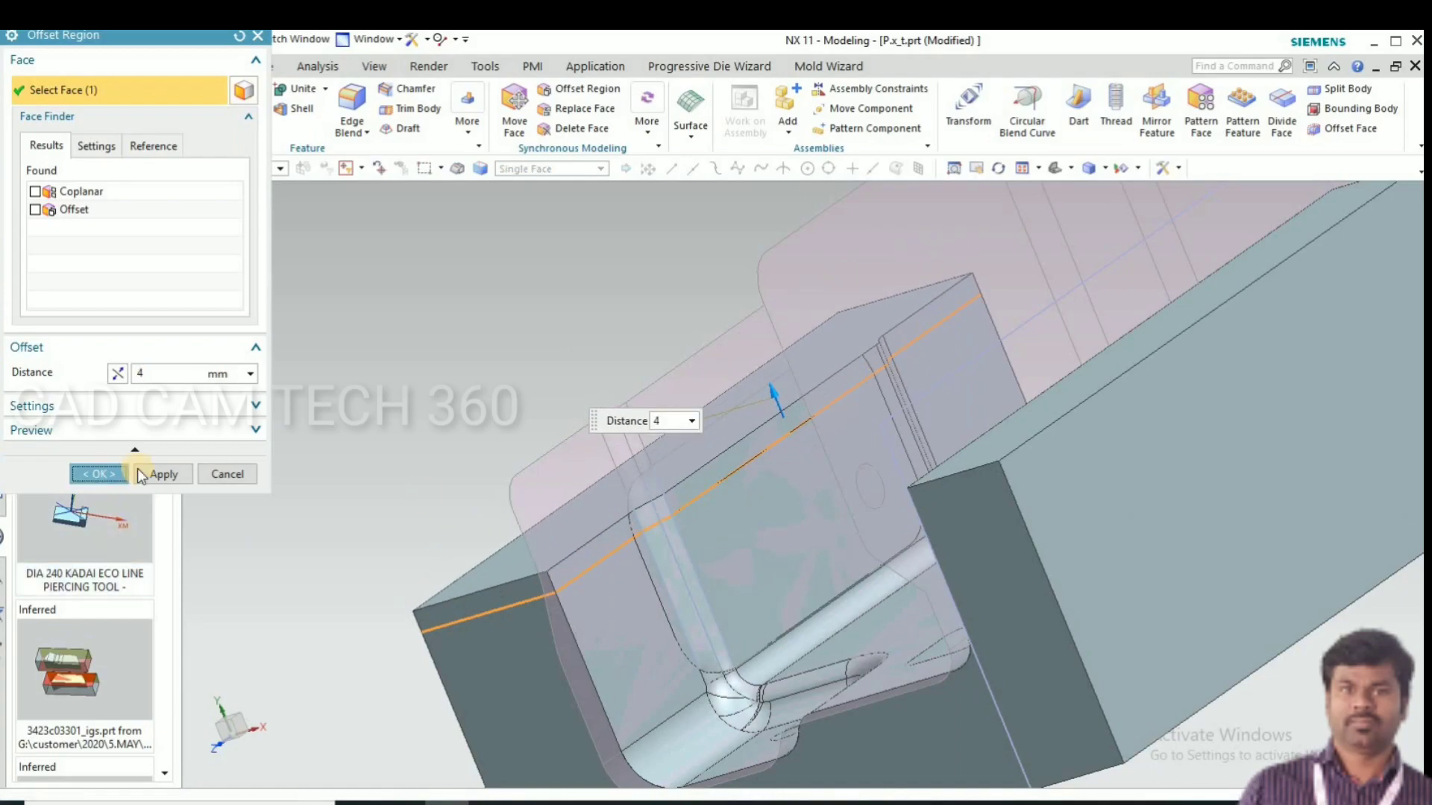
middle_click(455, 418)
Step: Show the hidden original solid bracket body again
middle_click_drag(432, 450, 439, 500)
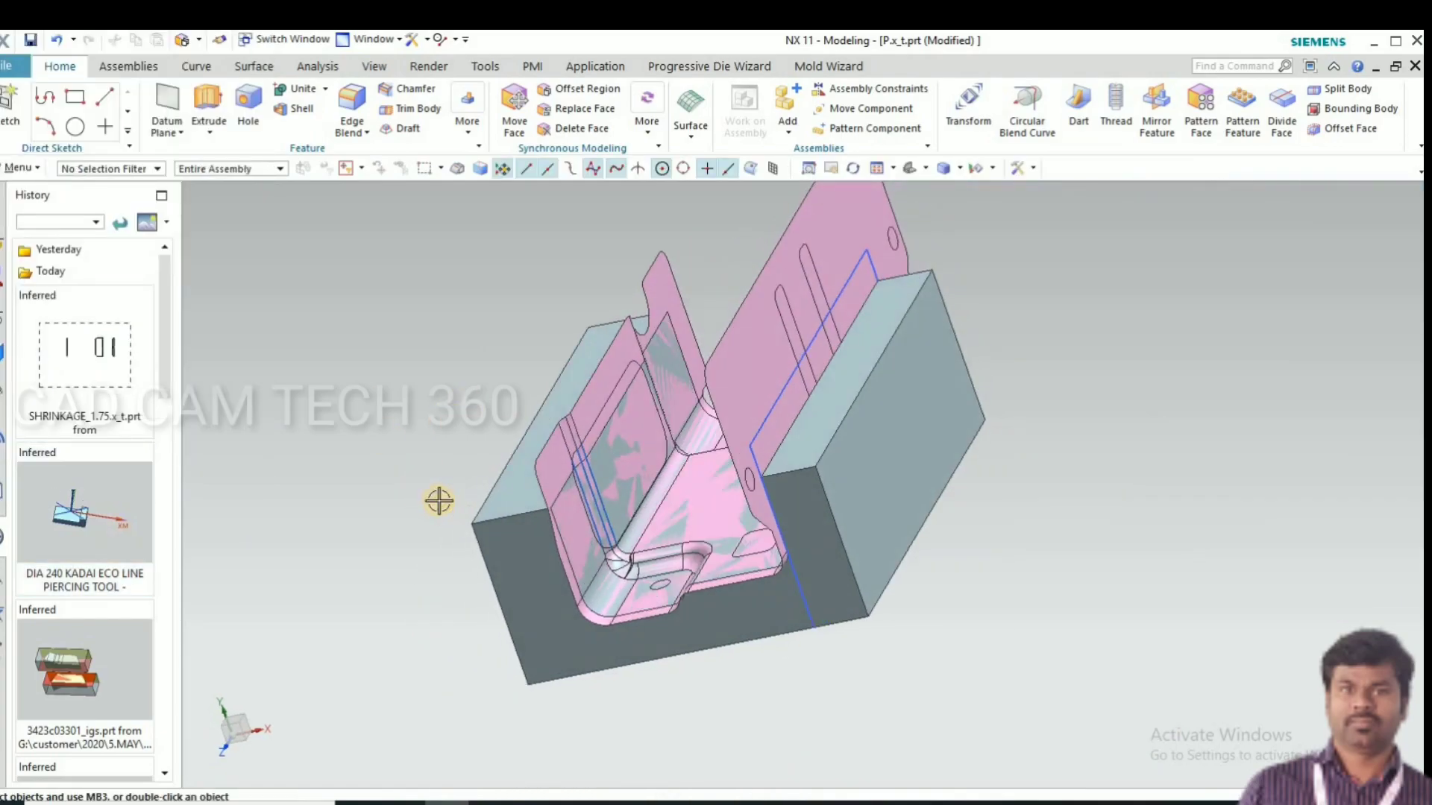
key("ctrl+shift+k")
left_click(581, 521)
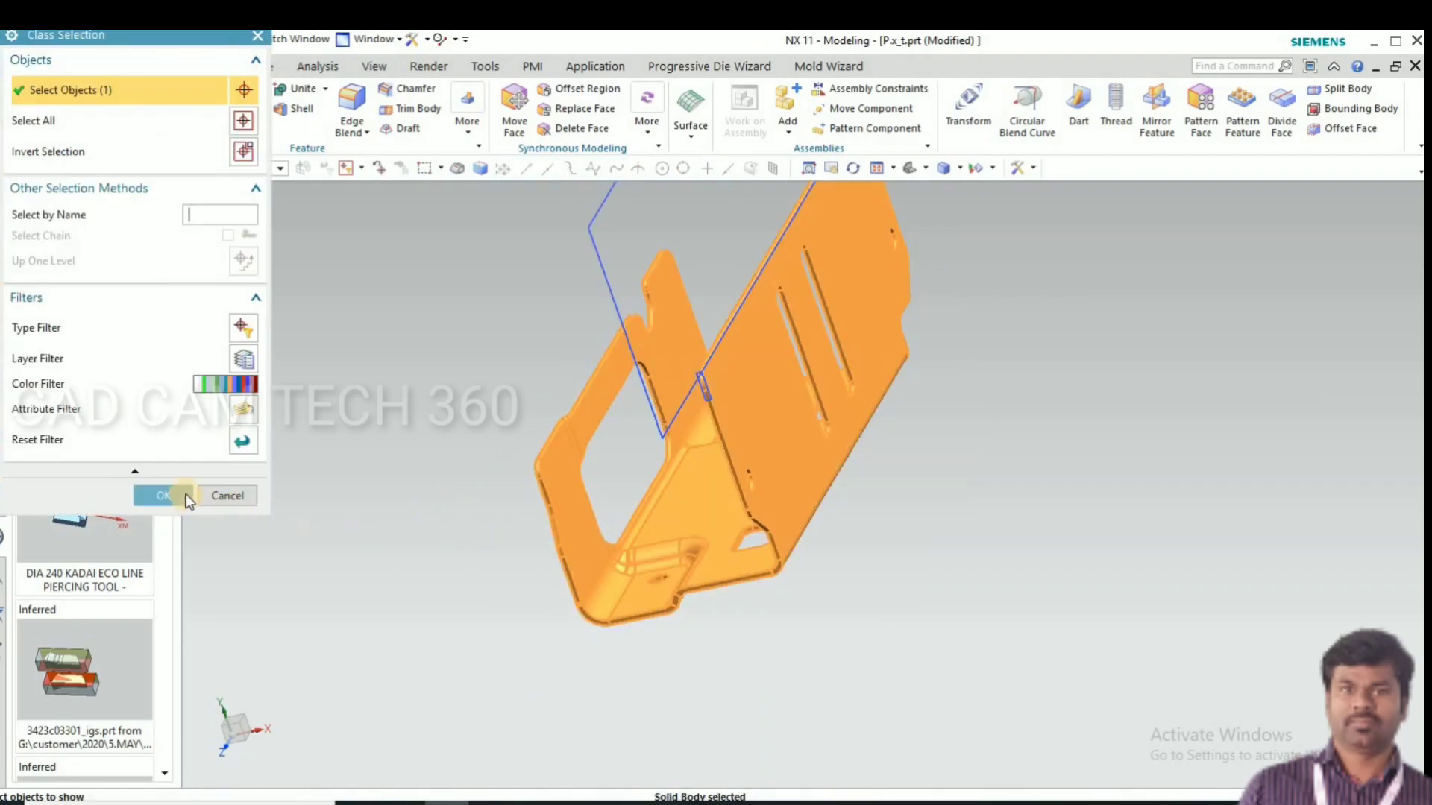
middle_click(237, 181)
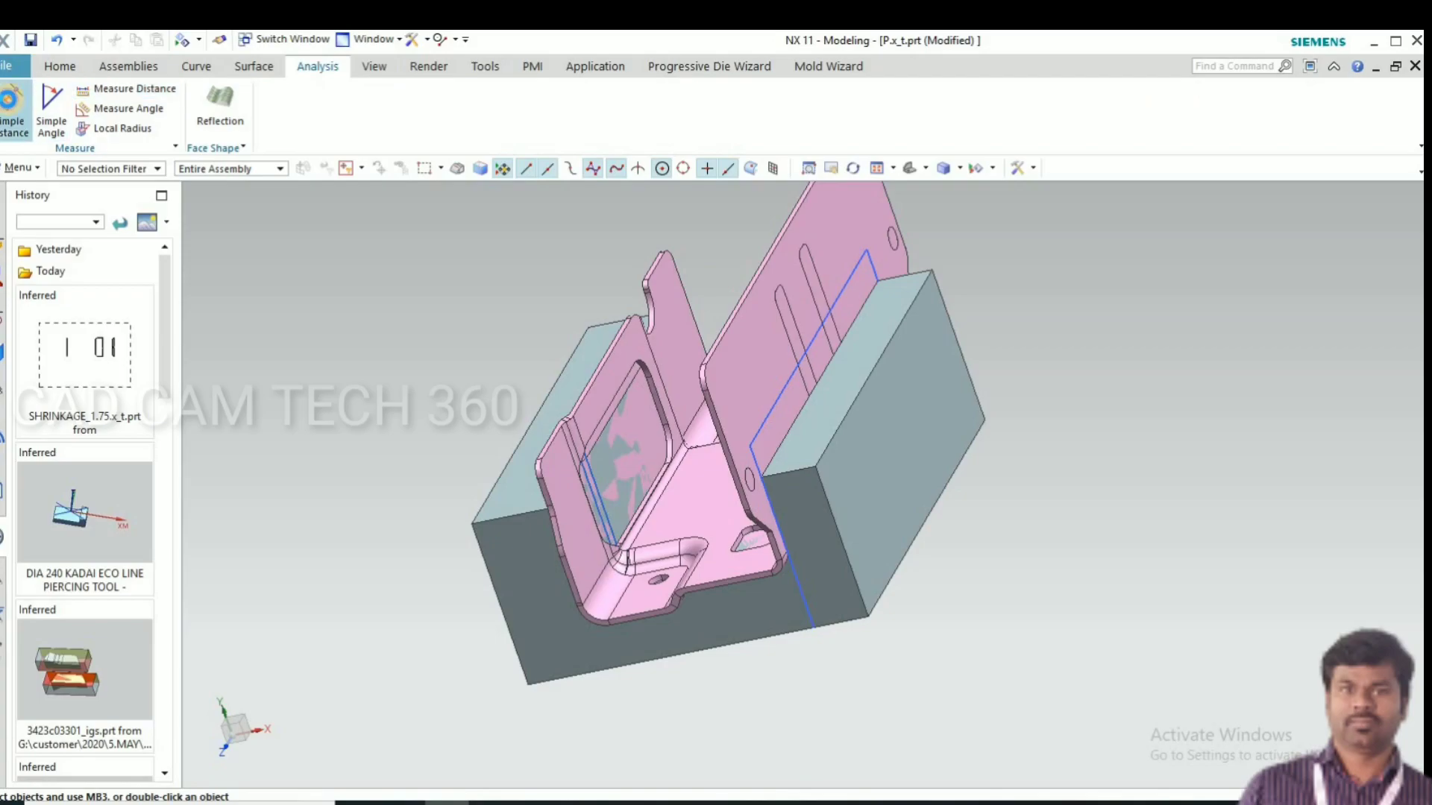
Step: Measure the bracket's sheet thickness at the windowed flange
left_click(6, 112)
scroll(596, 403, "up", 3)
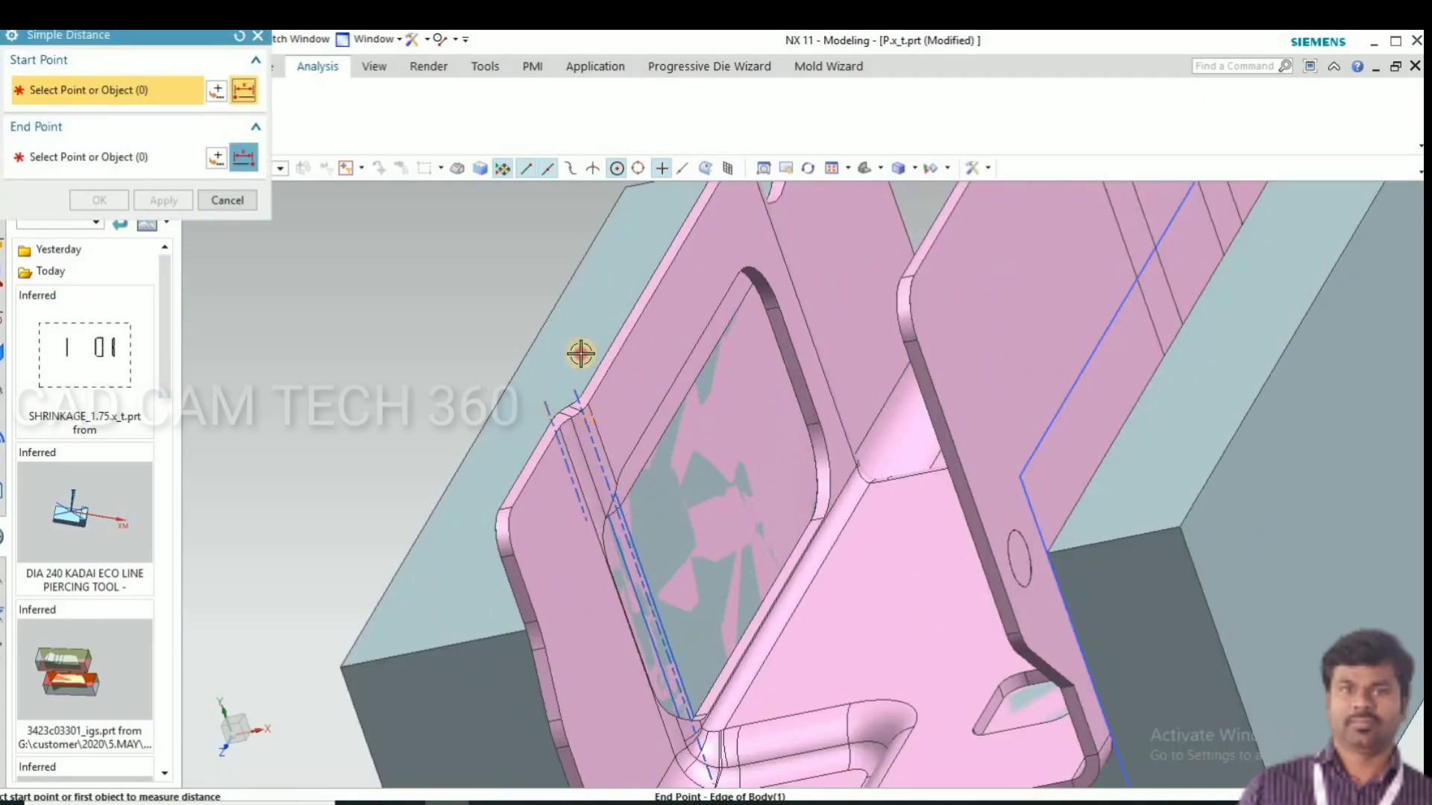
left_click(562, 327)
middle_click_drag(624, 319, 709, 268)
left_click(684, 281)
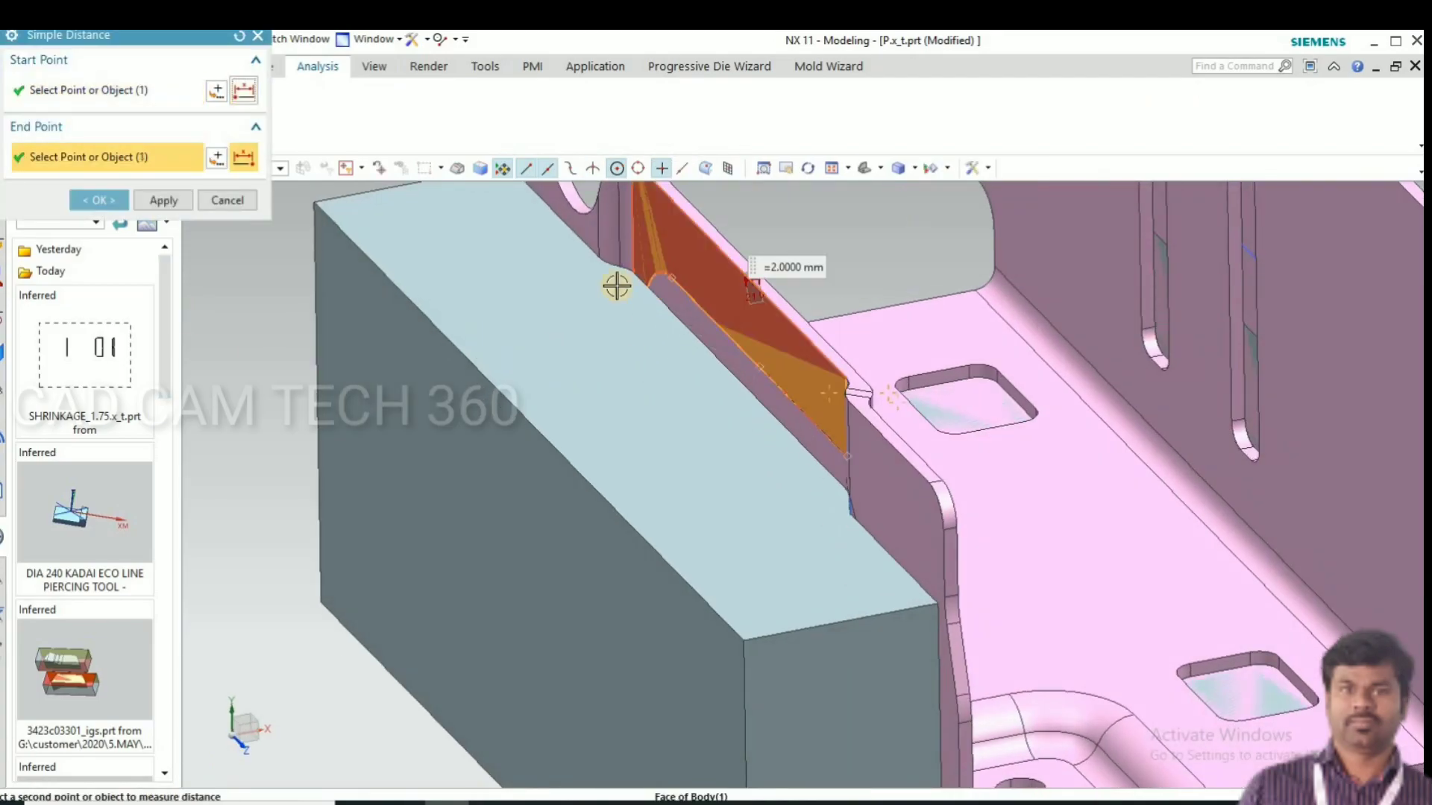
left_click(234, 201)
Step: Close the distance measurement and hide the solid bracket body
scroll(716, 415, "down", 5)
middle_click_drag(716, 415, 668, 450)
left_click(640, 507)
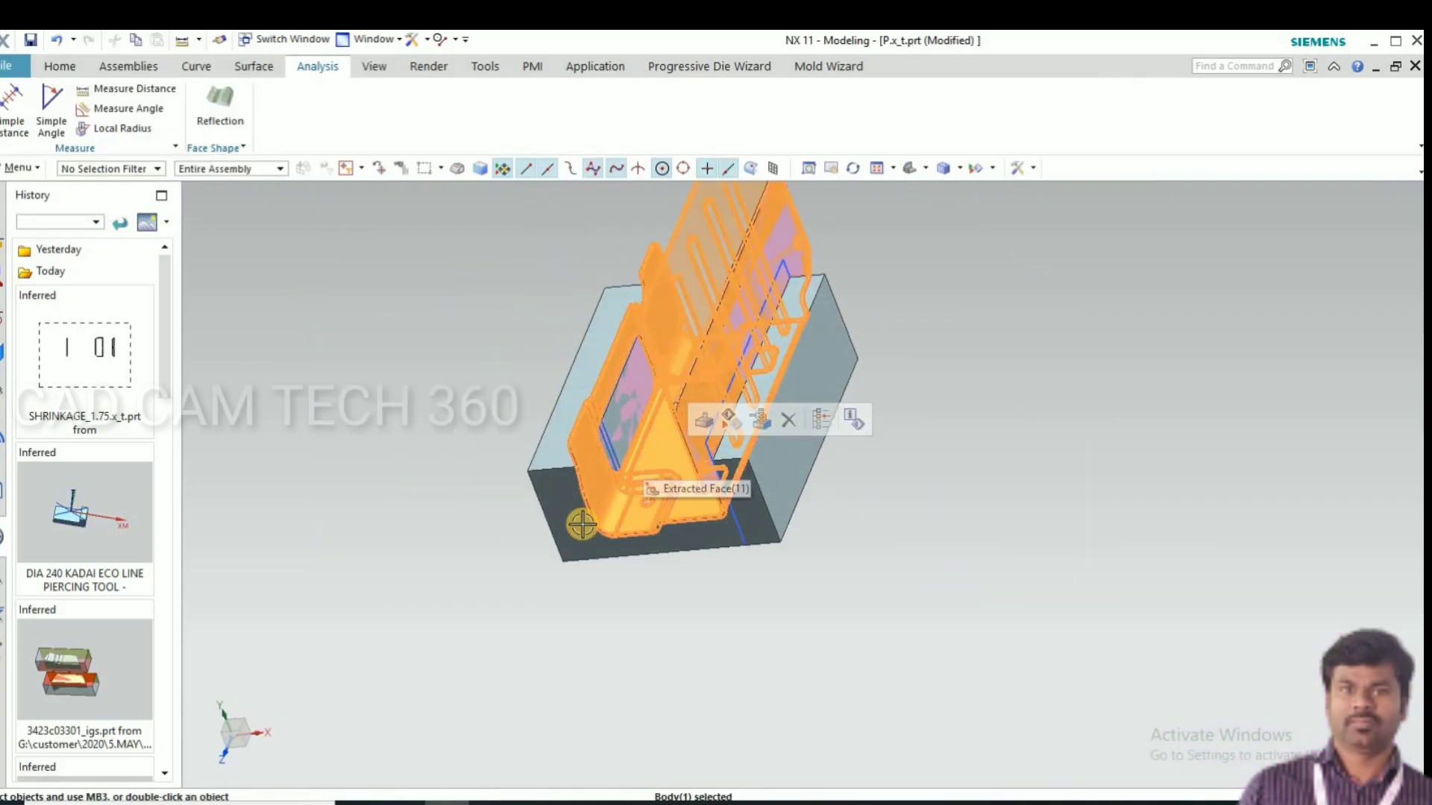
key("Escape")
key("ctrl+b")
left_click(668, 470)
middle_click(405, 576)
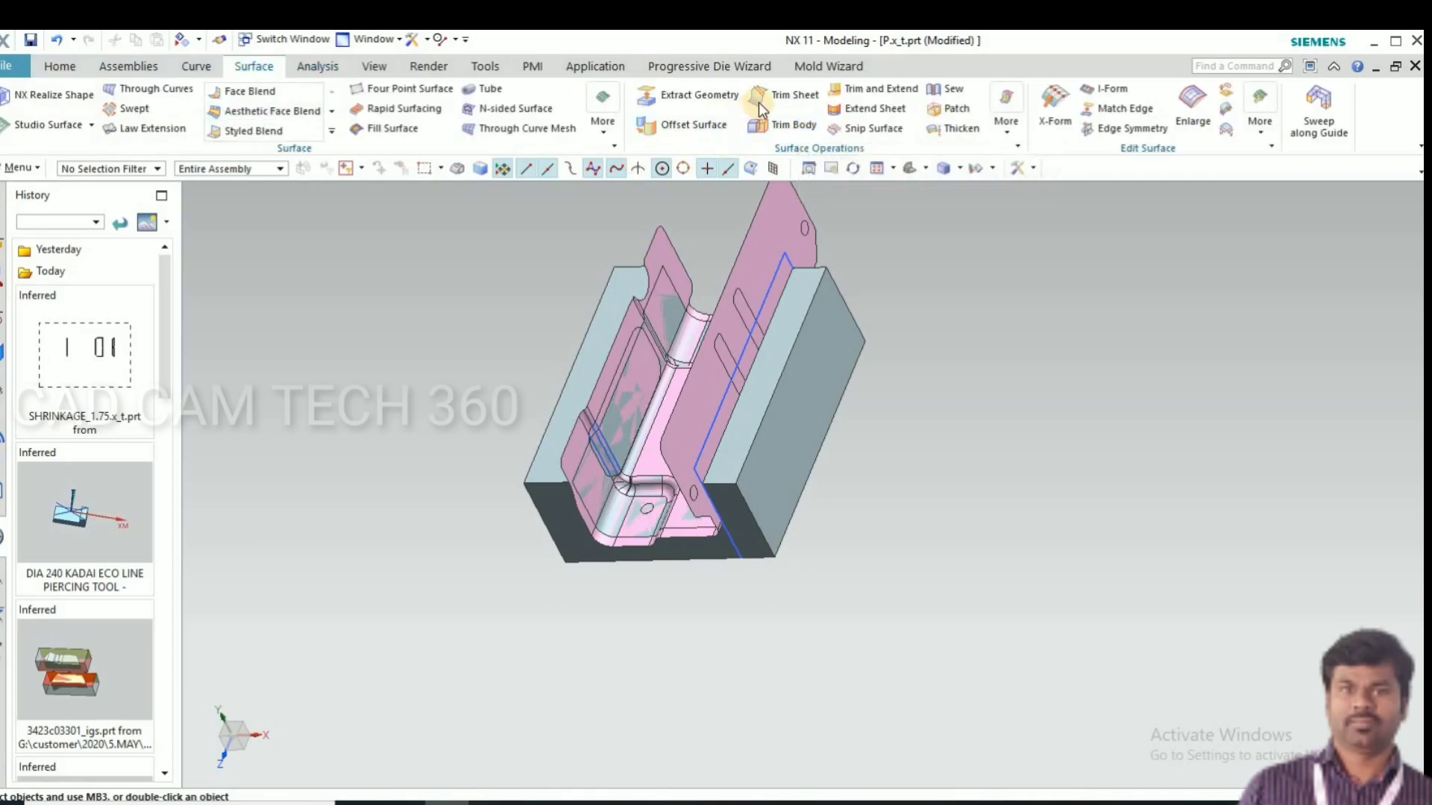
Step: Create an offset surface from all body faces of the sewn bracket sheet, 2 mm towards the inside of the bracket
left_click(690, 143)
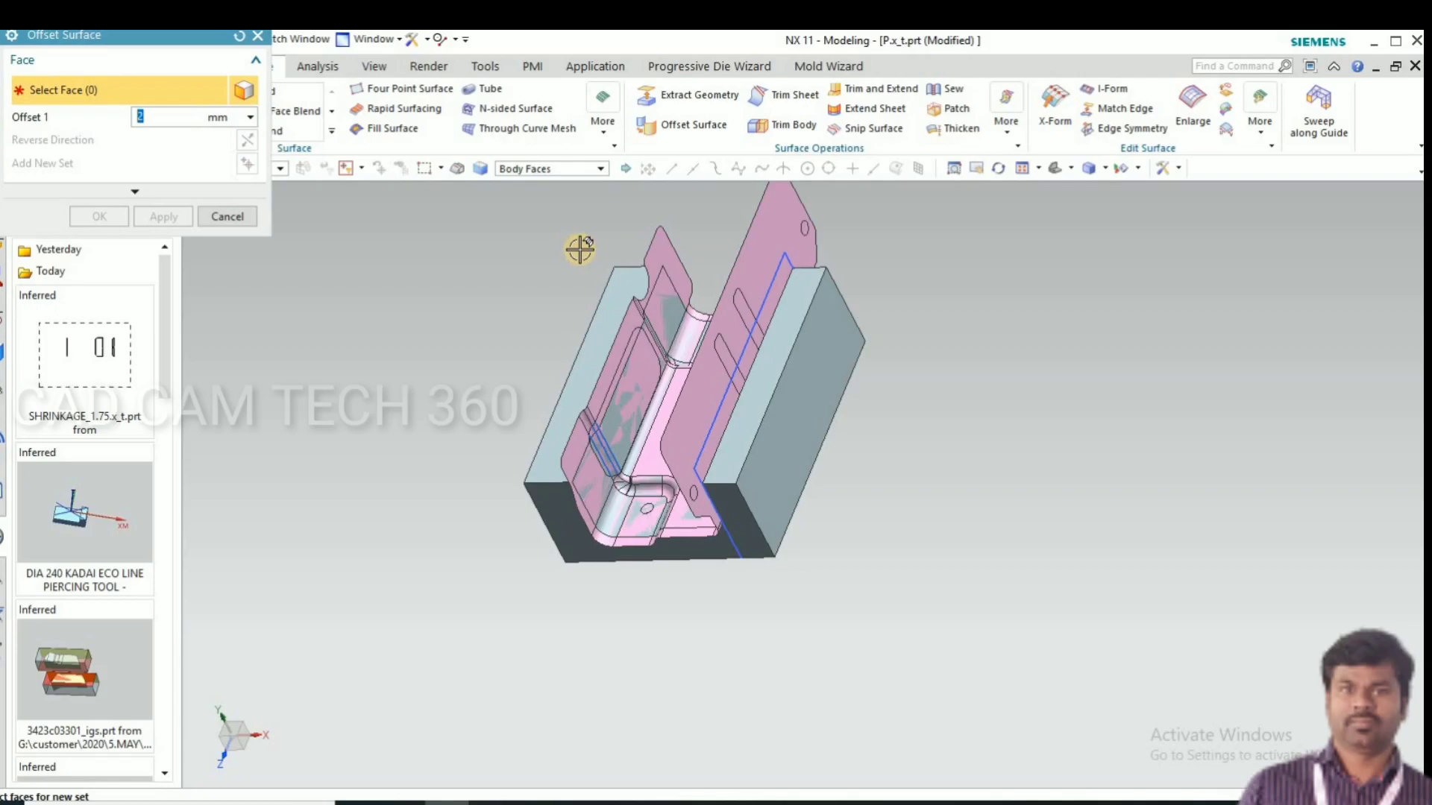
scroll(579, 249, "up", 3)
left_click(731, 280)
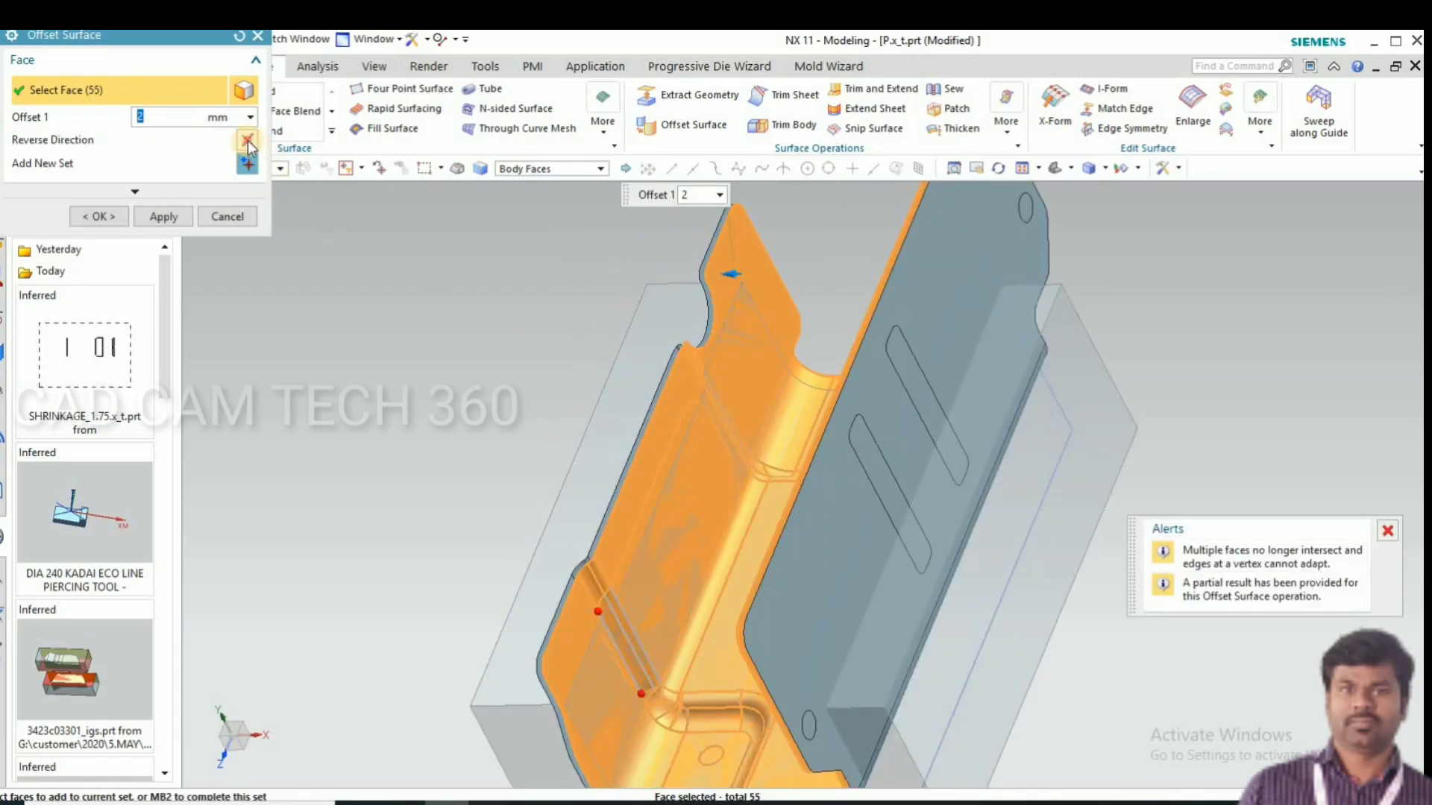
middle_click_drag(448, 425, 103, 217)
middle_click(336, 525)
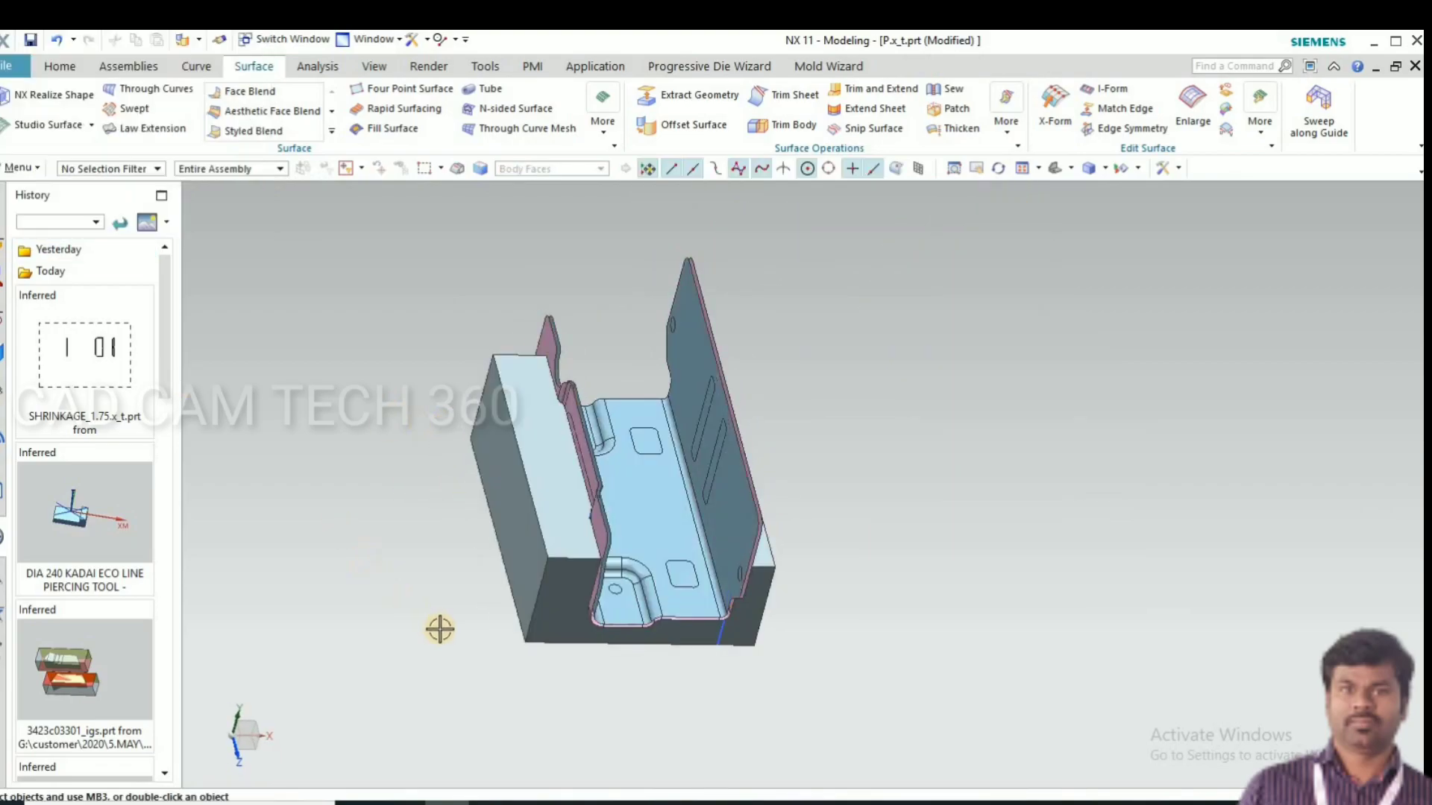
Step: Hide the original extracted bracket sheet so only the offset sheet remains inside the block's cavity
middle_click_drag(409, 597, 556, 581)
scroll(550, 567, "up", 6)
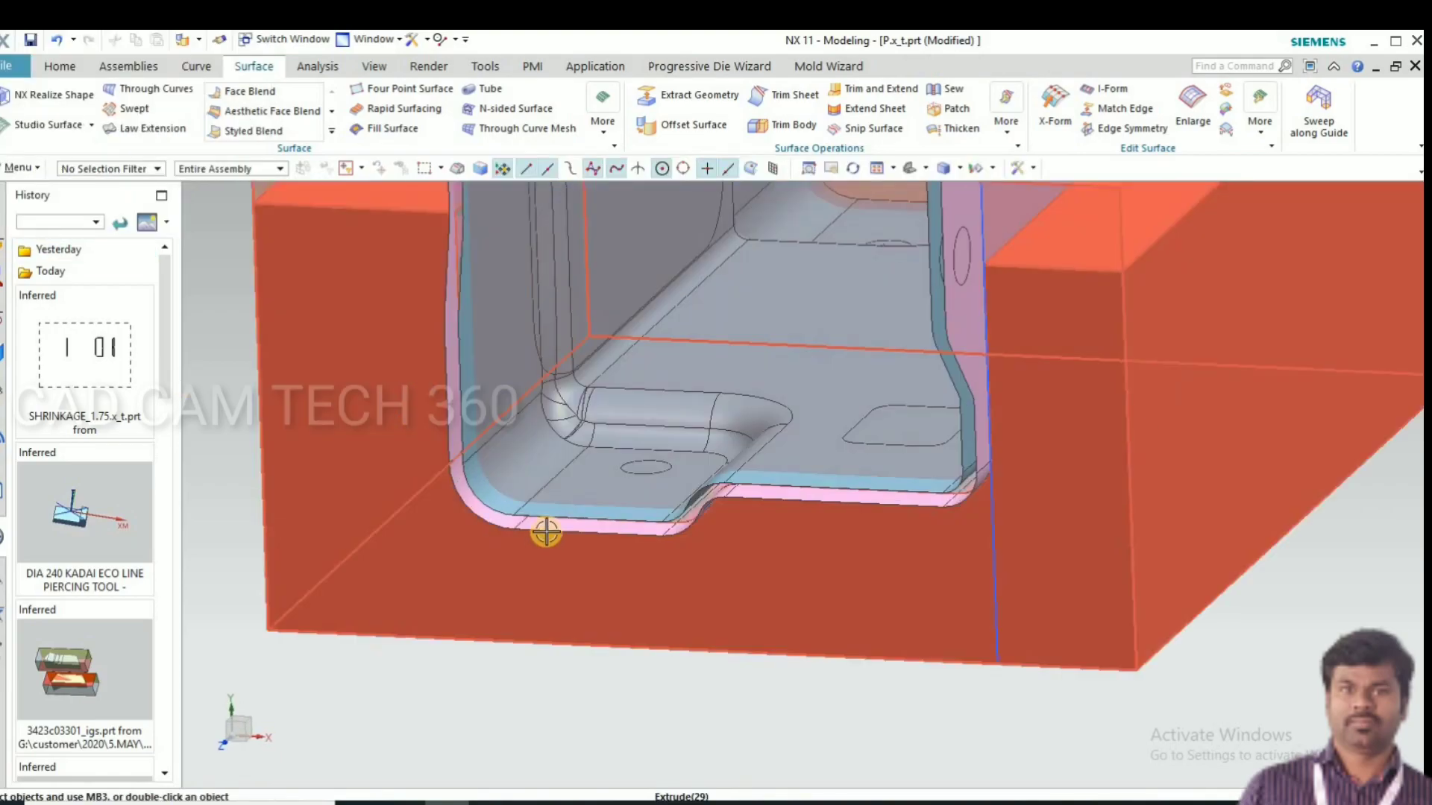
key("ctrl+b")
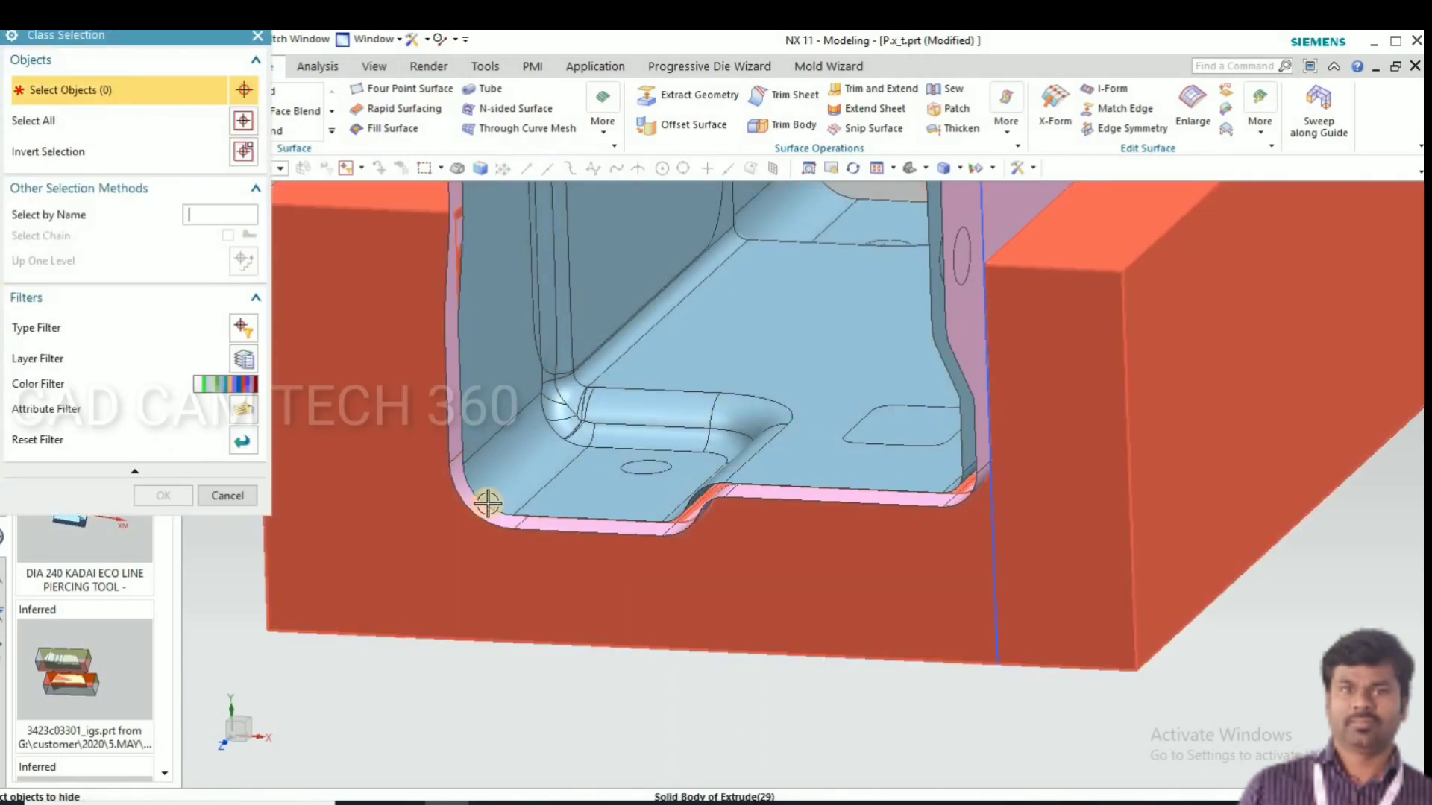
scroll(451, 396, "up", 3)
scroll(451, 396, "up", 1)
left_click(450, 396)
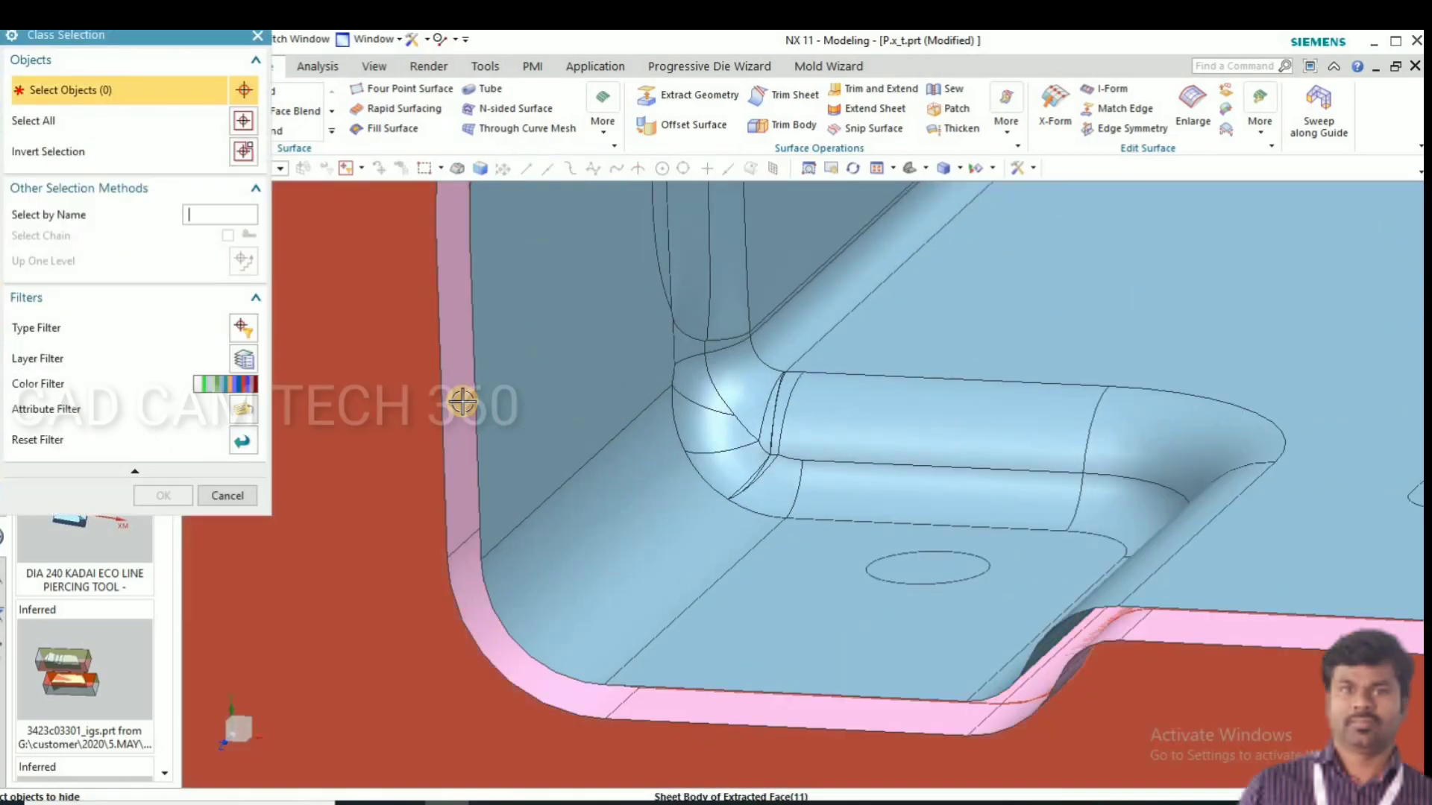
middle_click(489, 489)
Step: Extrude the closed four-line block profile as a separate solid from -20 mm to 105 mm, with Boolean set to None
scroll(489, 566, "down", 6)
middle_click_drag(425, 569, 339, 598)
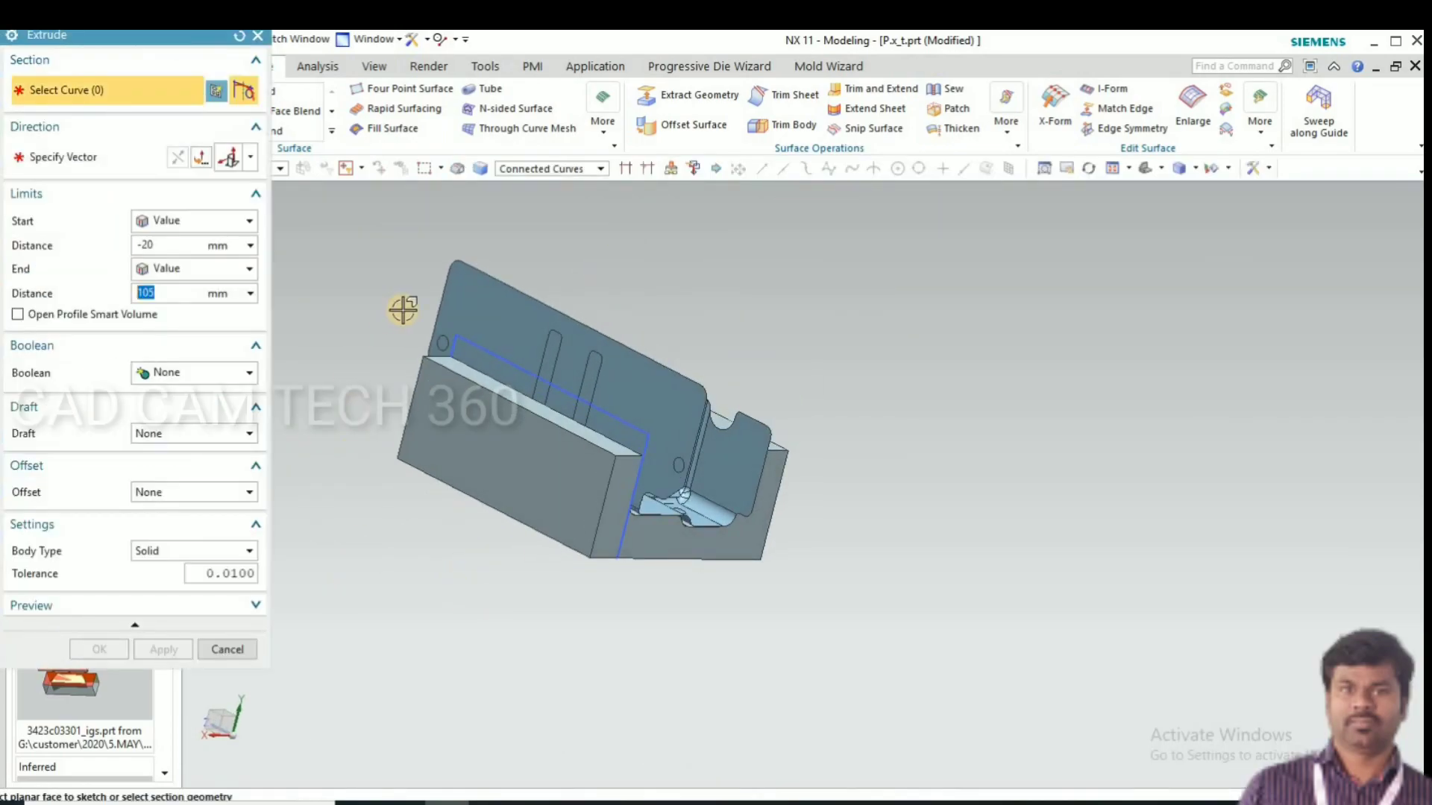
scroll(515, 372, "up", 2)
left_click(546, 371)
middle_click_drag(544, 281, 276, 258)
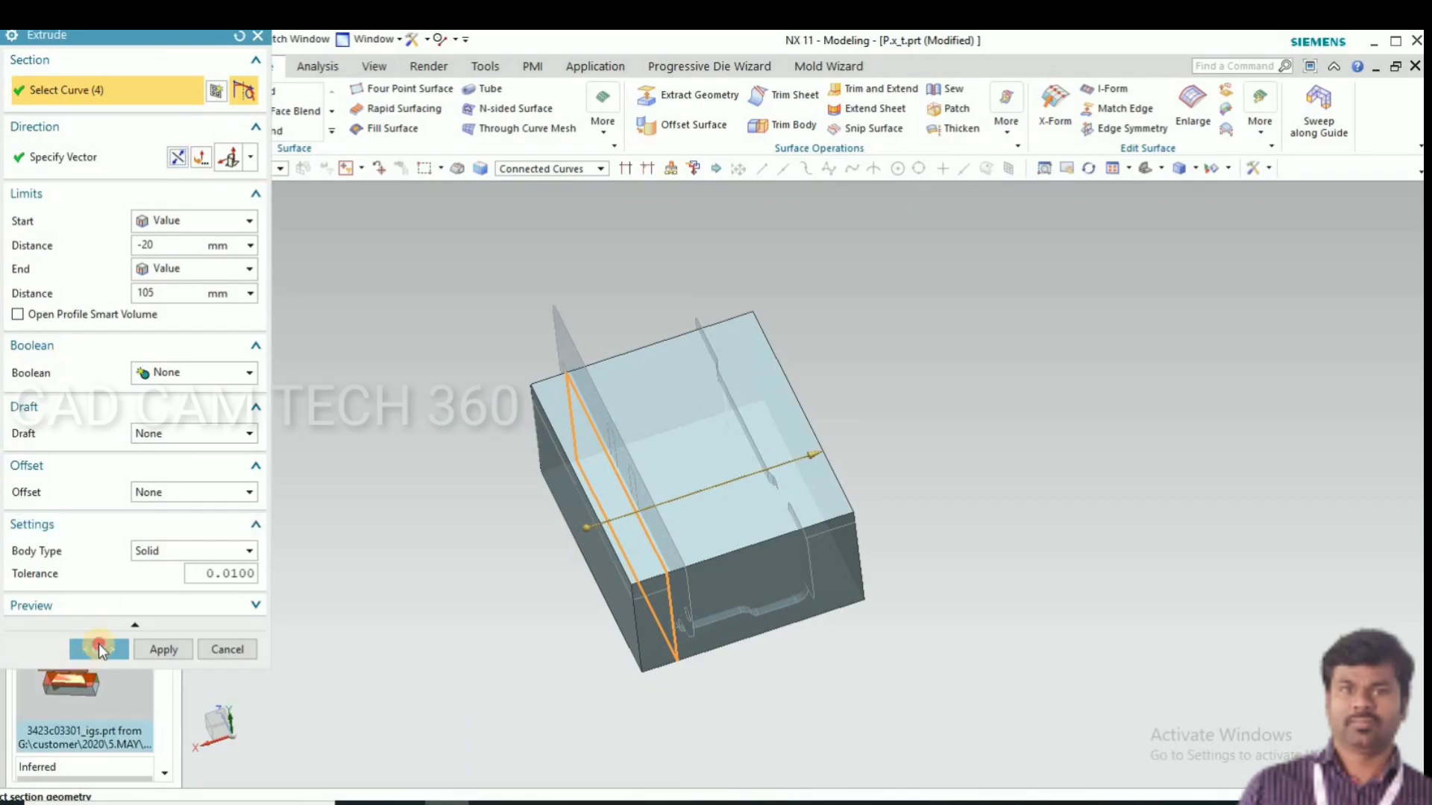
left_click(97, 643)
Step: Offset the top face of the newly extruded block downward by 9 mm with Offset Region
middle_click_drag(434, 589, 456, 559)
scroll(646, 447, "up", 2)
middle_click_drag(646, 481, 480, 123)
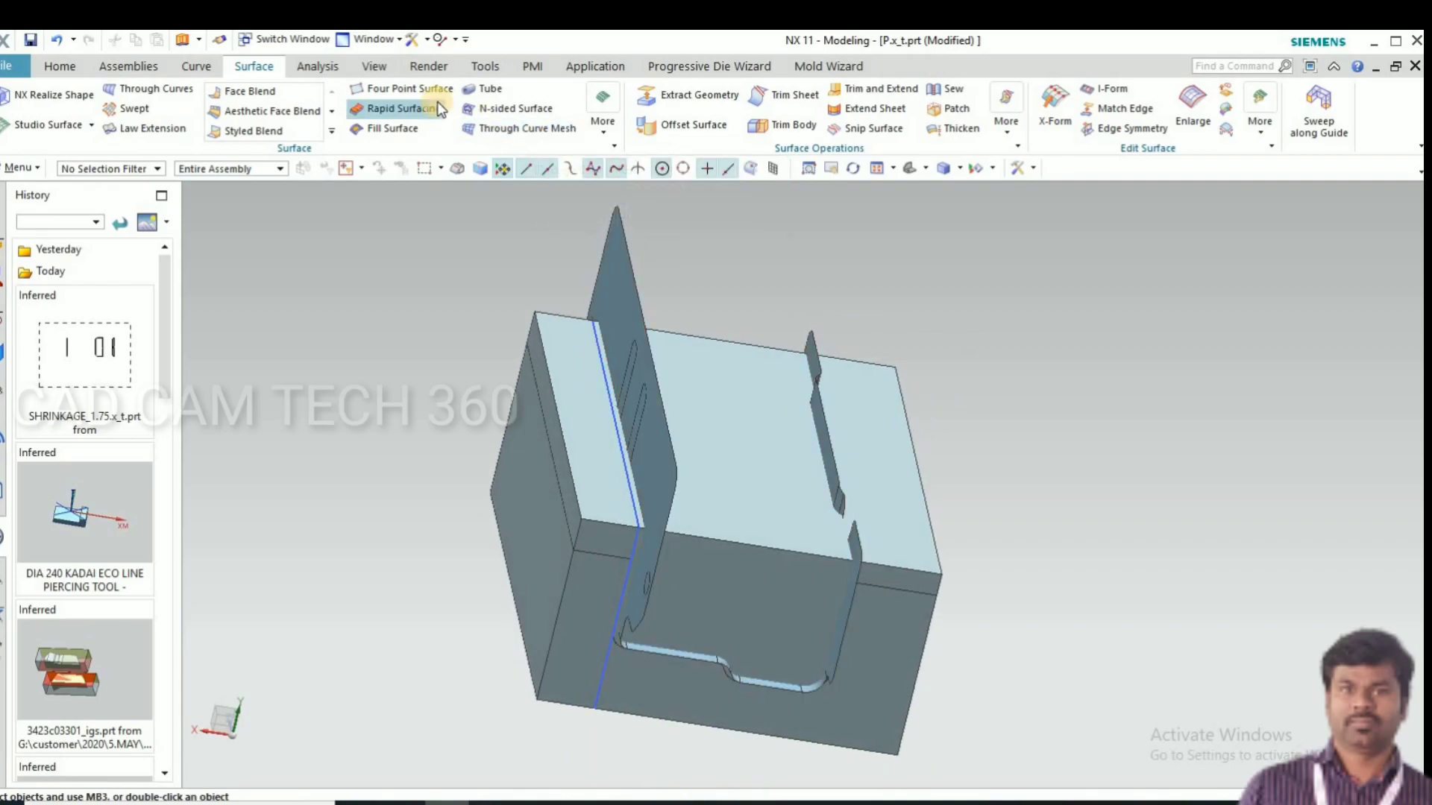
left_click(61, 65)
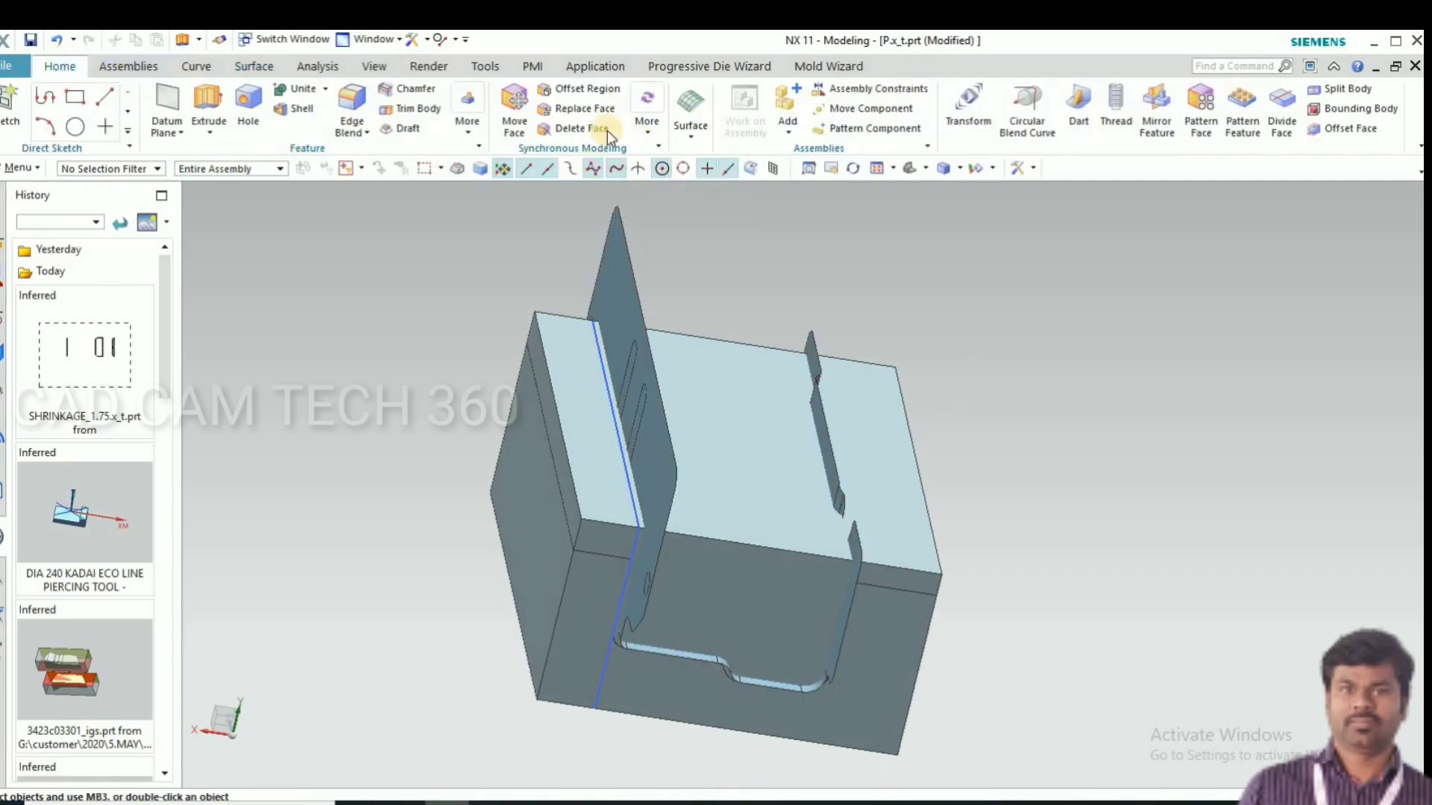
left_click(592, 90)
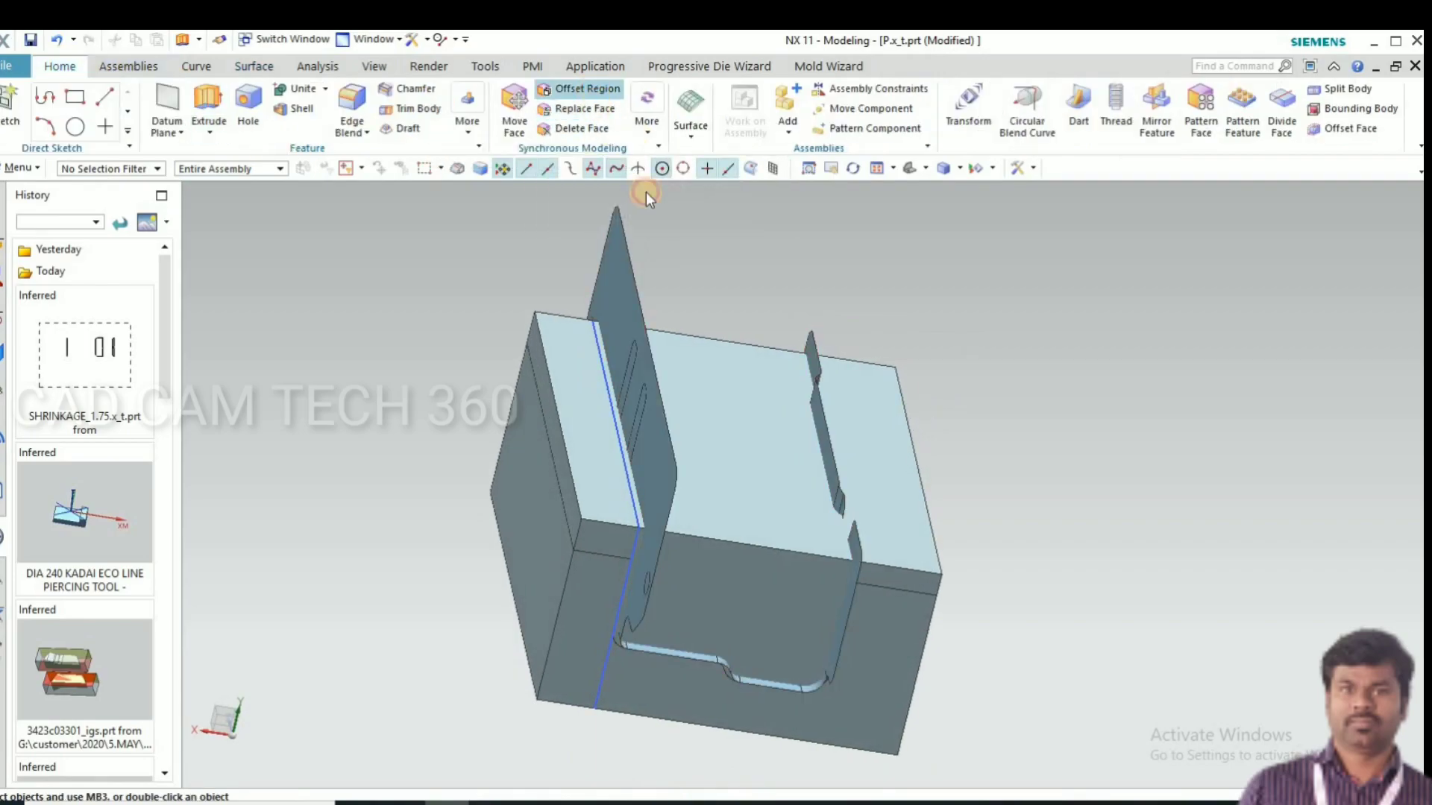
left_click(756, 389)
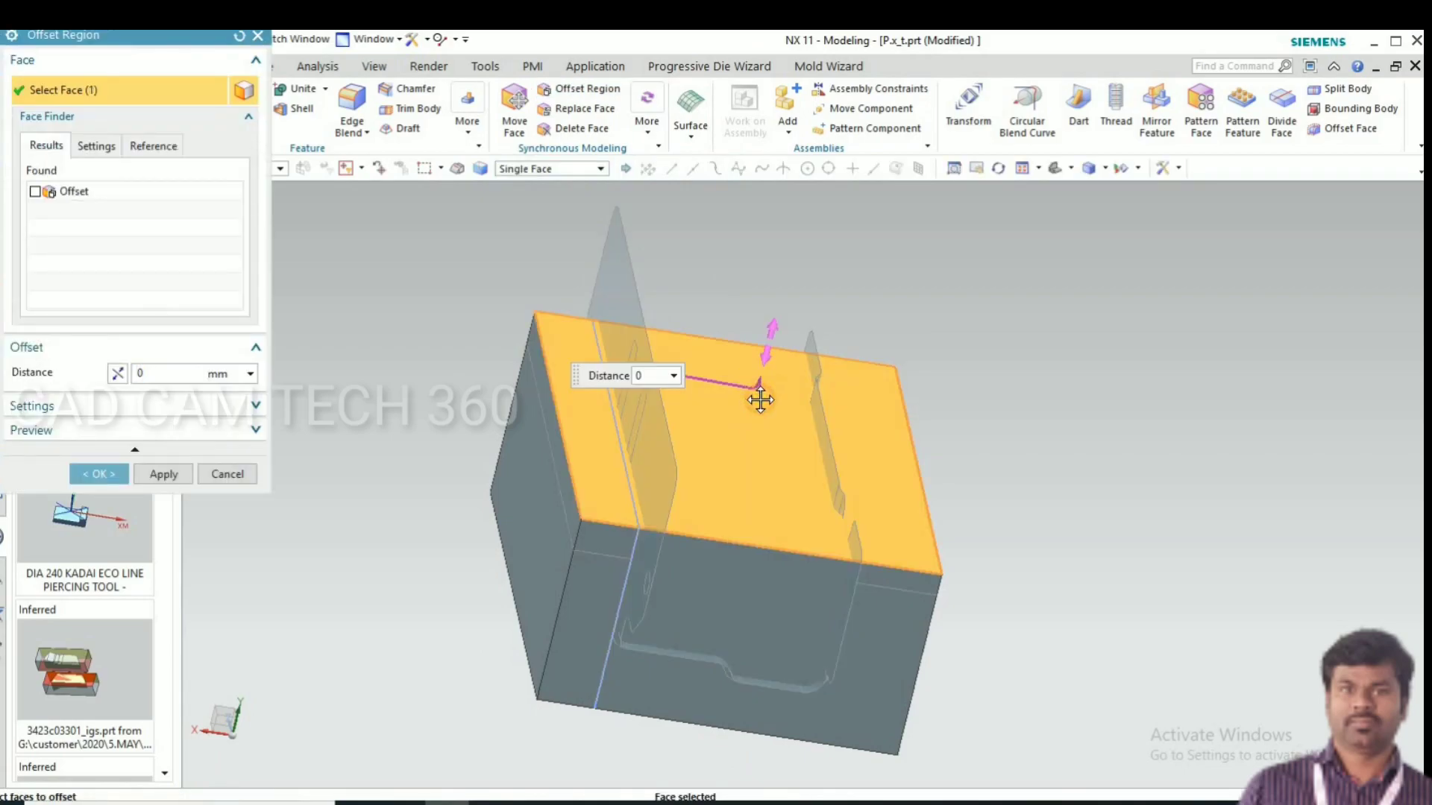
type("7")
left_click_drag(754, 403, 753, 410)
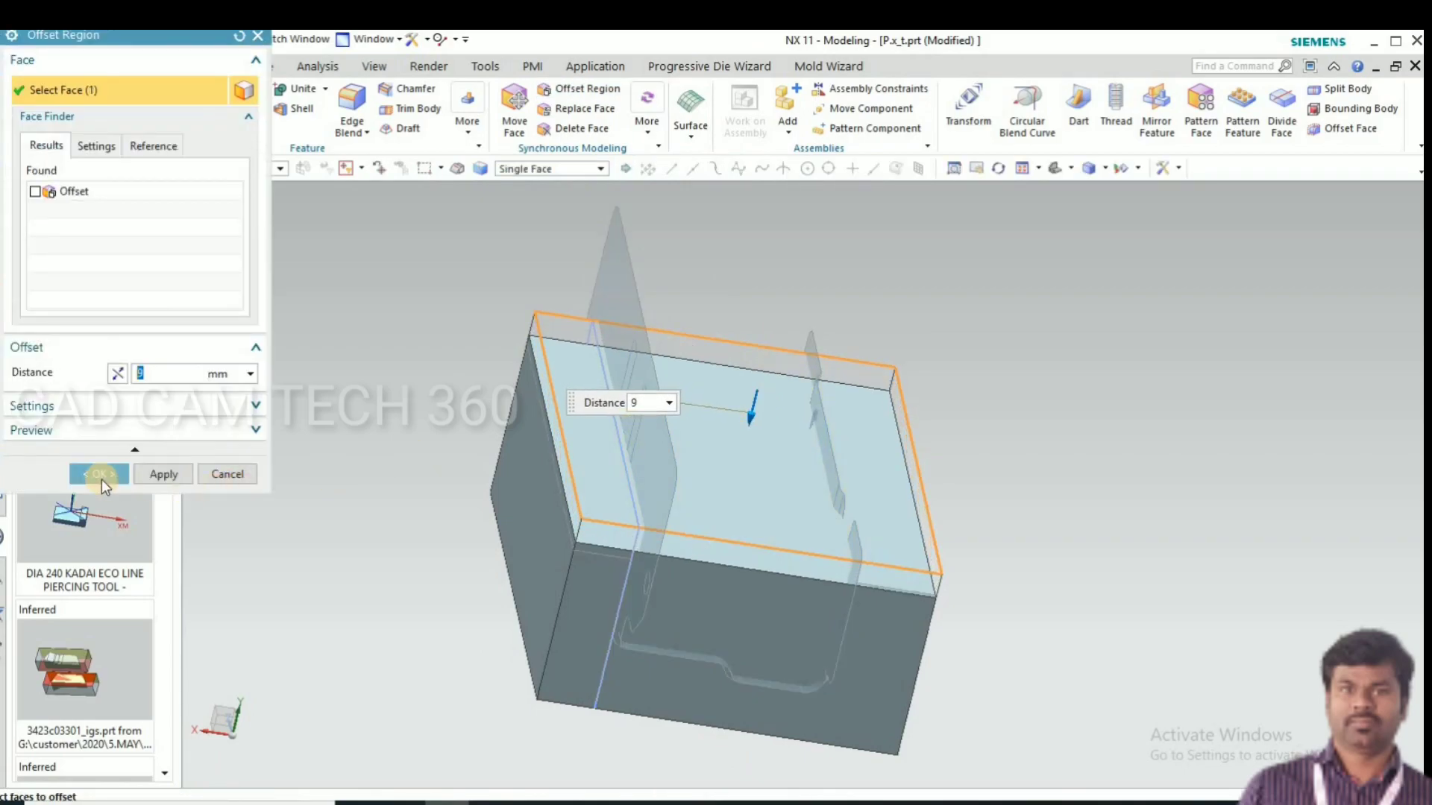
middle_click(371, 559)
Step: Trim the new block with the body faces of the offset bracket sheet, keeping the portion inside the bracket
middle_click_drag(370, 560, 390, 338)
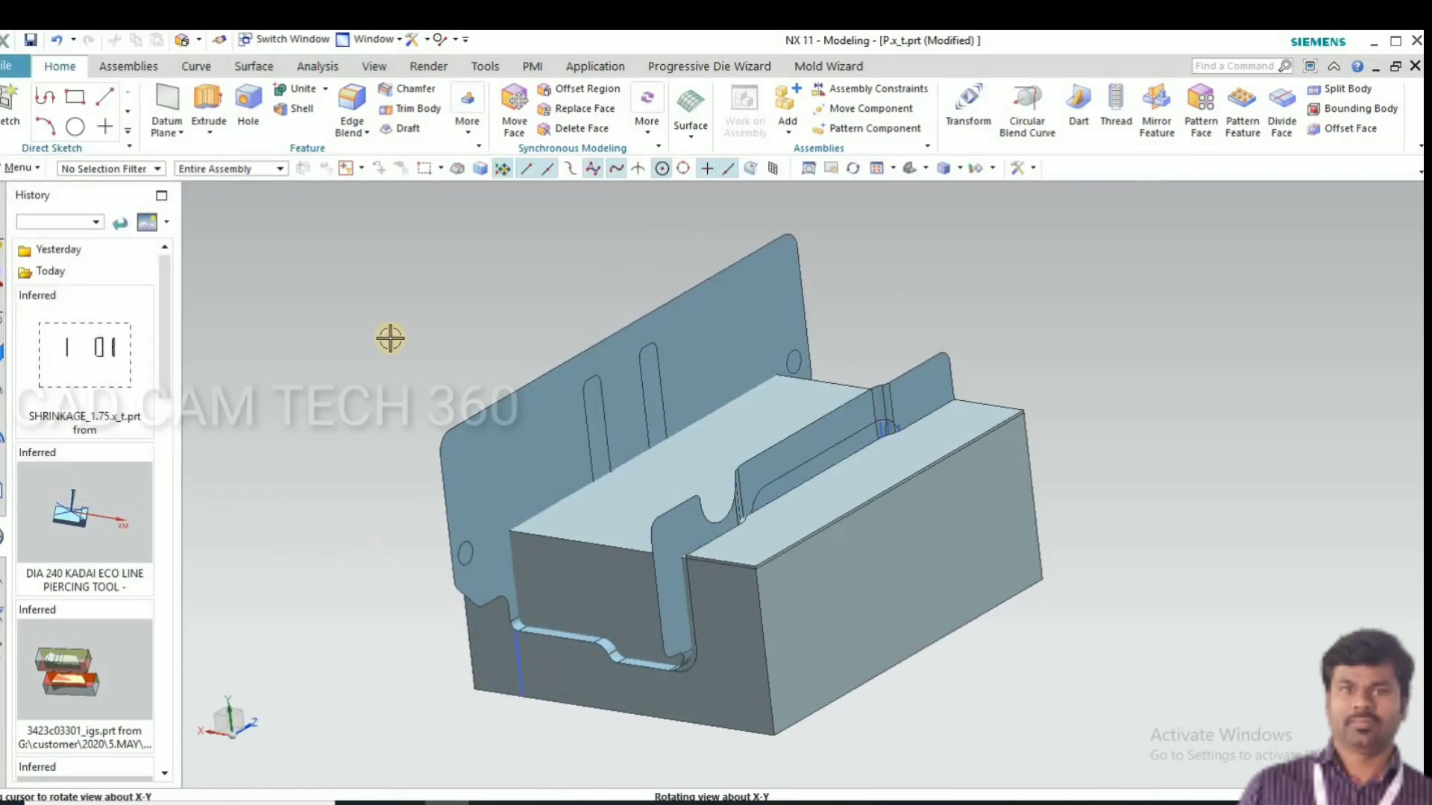
left_click(414, 109)
middle_click(525, 437)
left_click(525, 437)
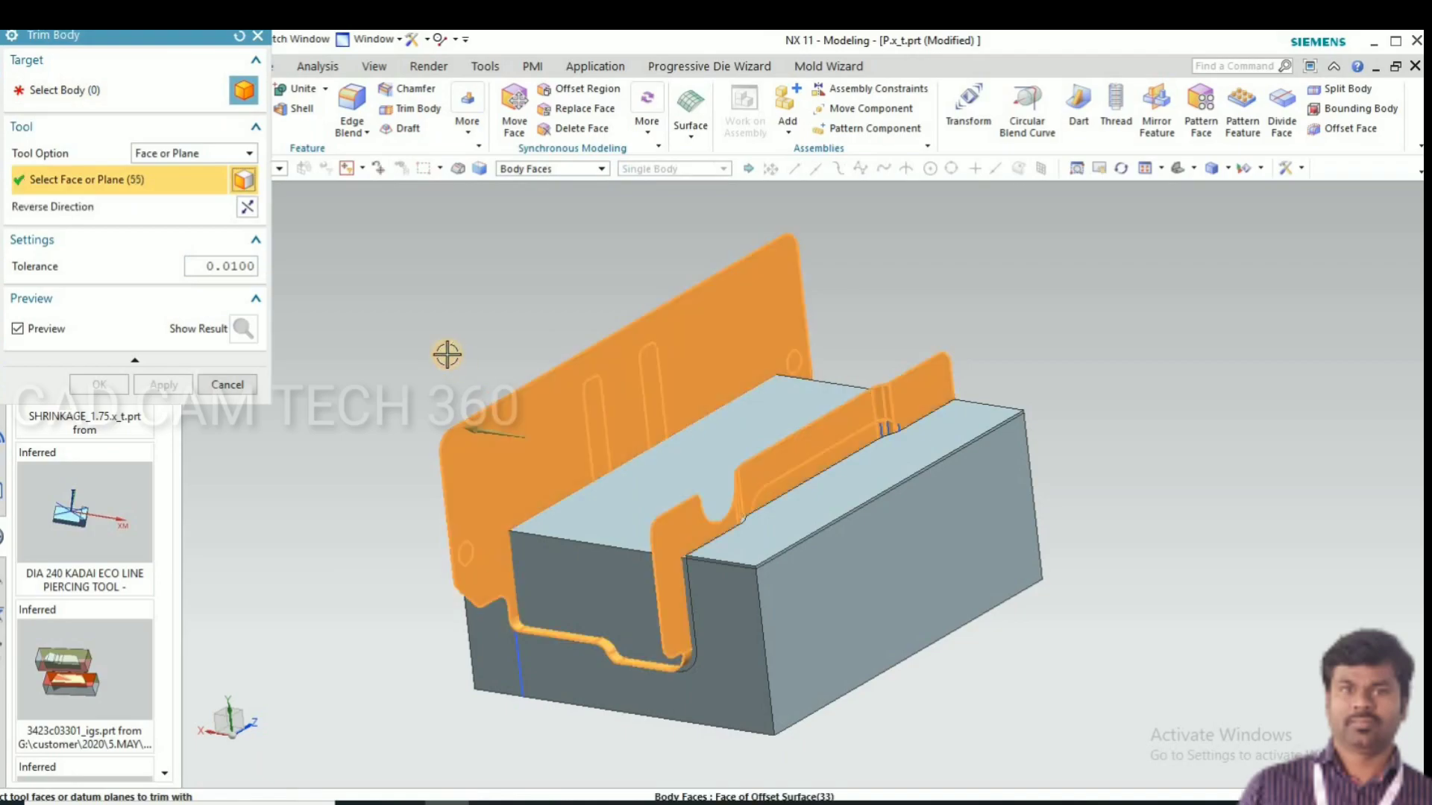
middle_click(607, 505)
left_click(557, 458)
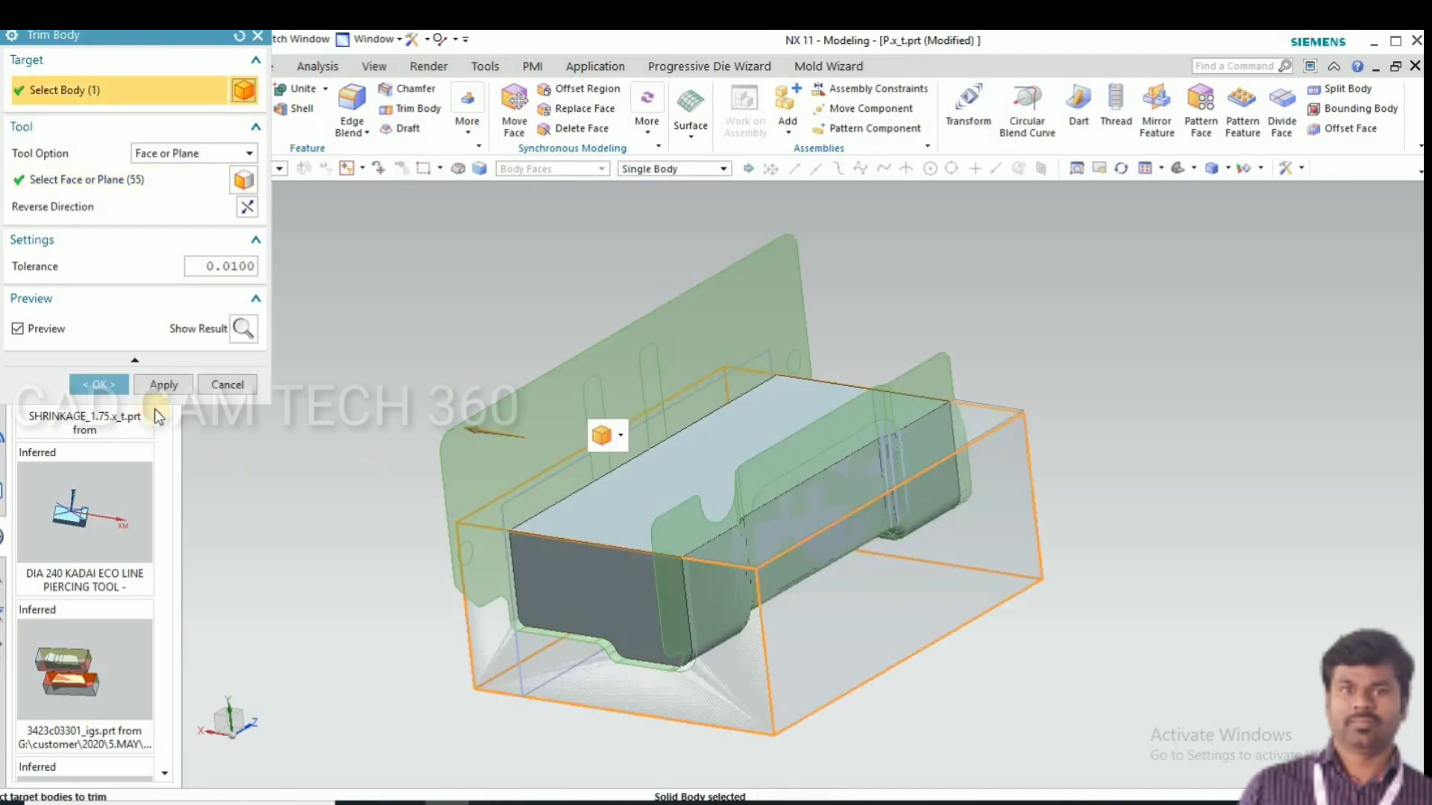
left_click(99, 384)
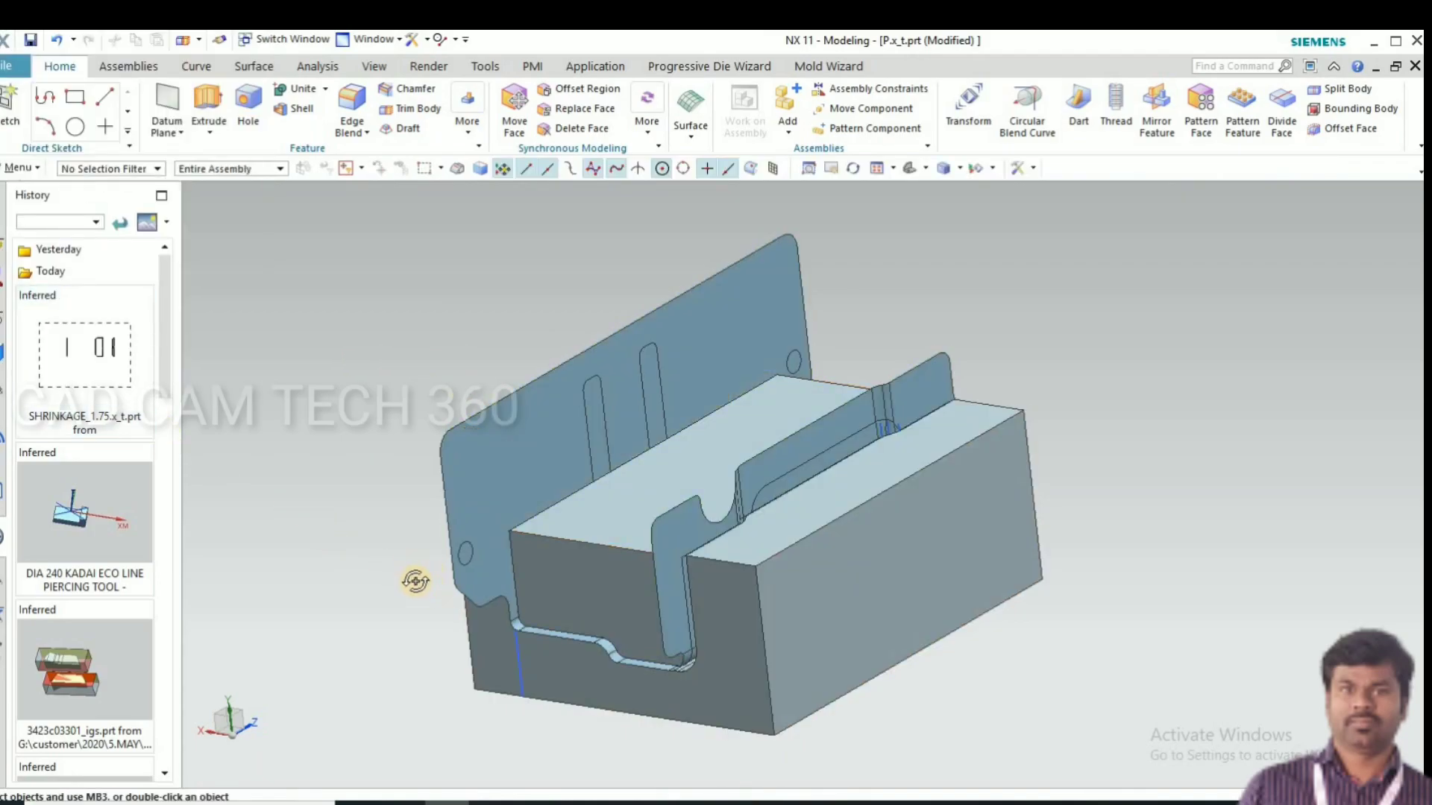
Step: Hide the offset bracket sheet and the block's profile curves
middle_click_drag(415, 581, 467, 457)
left_click(454, 463)
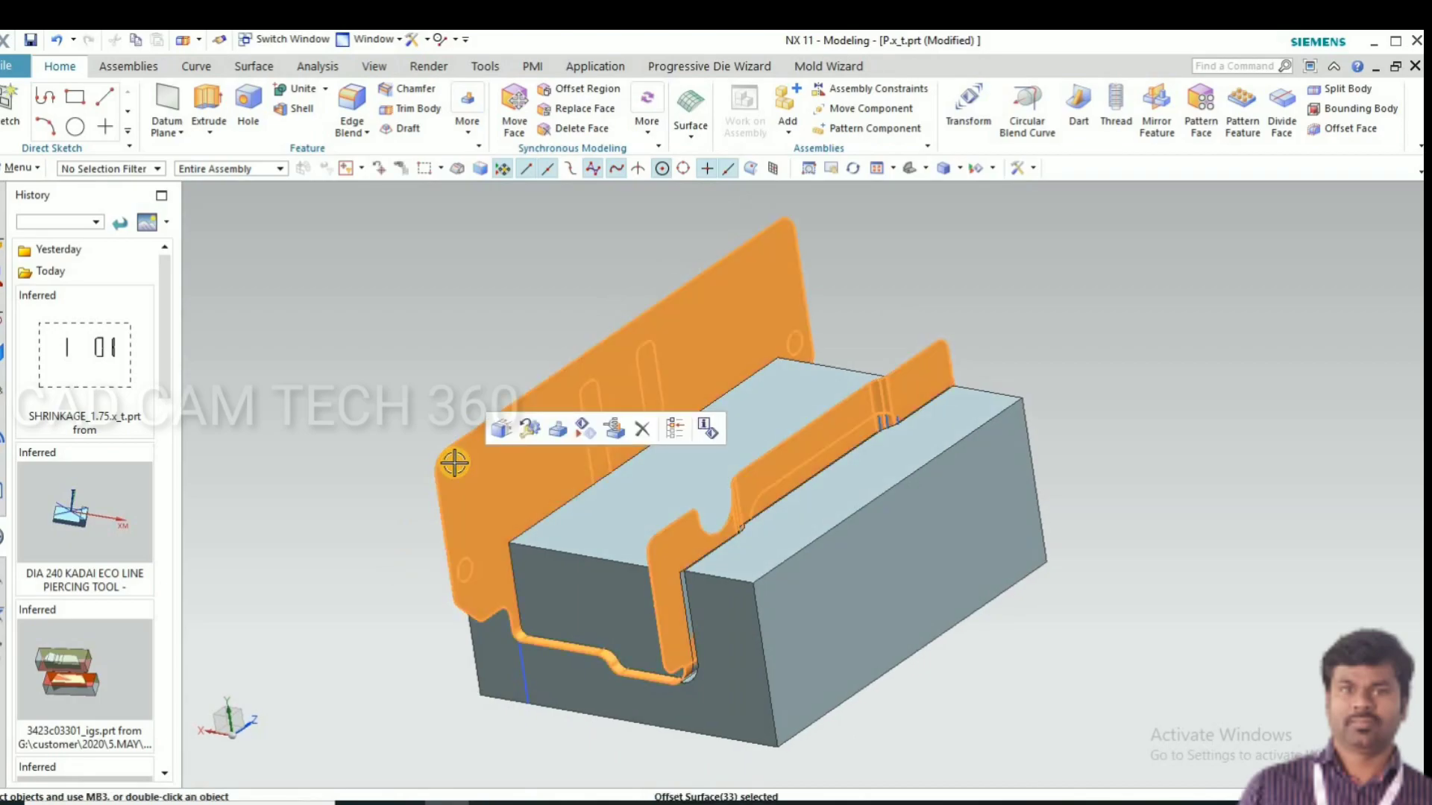
key("ctrl+b")
left_click(485, 513)
key("ctrl+b")
middle_click_drag(491, 508, 462, 516)
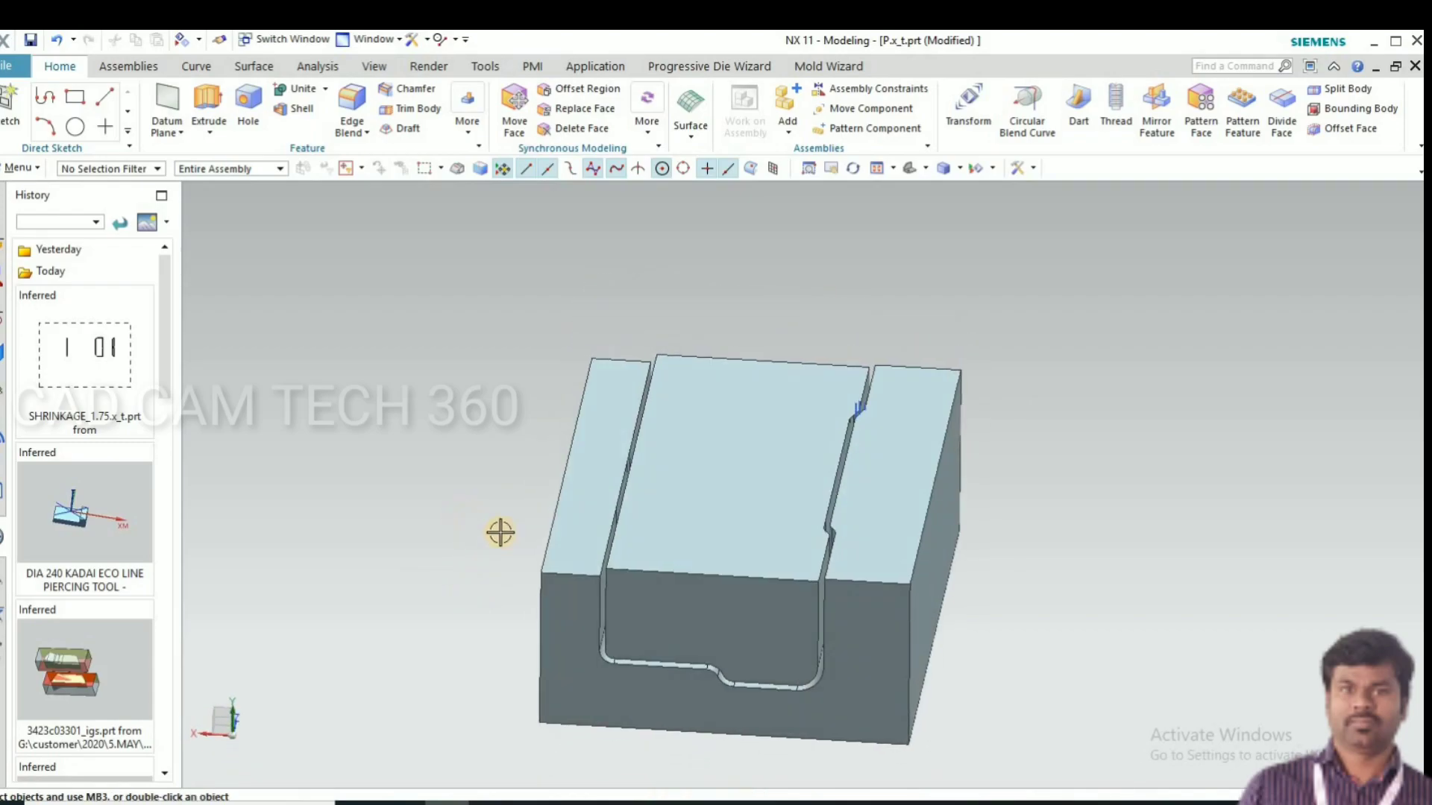
Step: Show the hidden solid bracket body again between the inner and outer blocks
key("ctrl+shift+b")
key("ctrl+shift+k")
scroll(613, 493, "up", 5)
left_click(601, 484)
middle_click(375, 439)
scroll(486, 528, "down", 6)
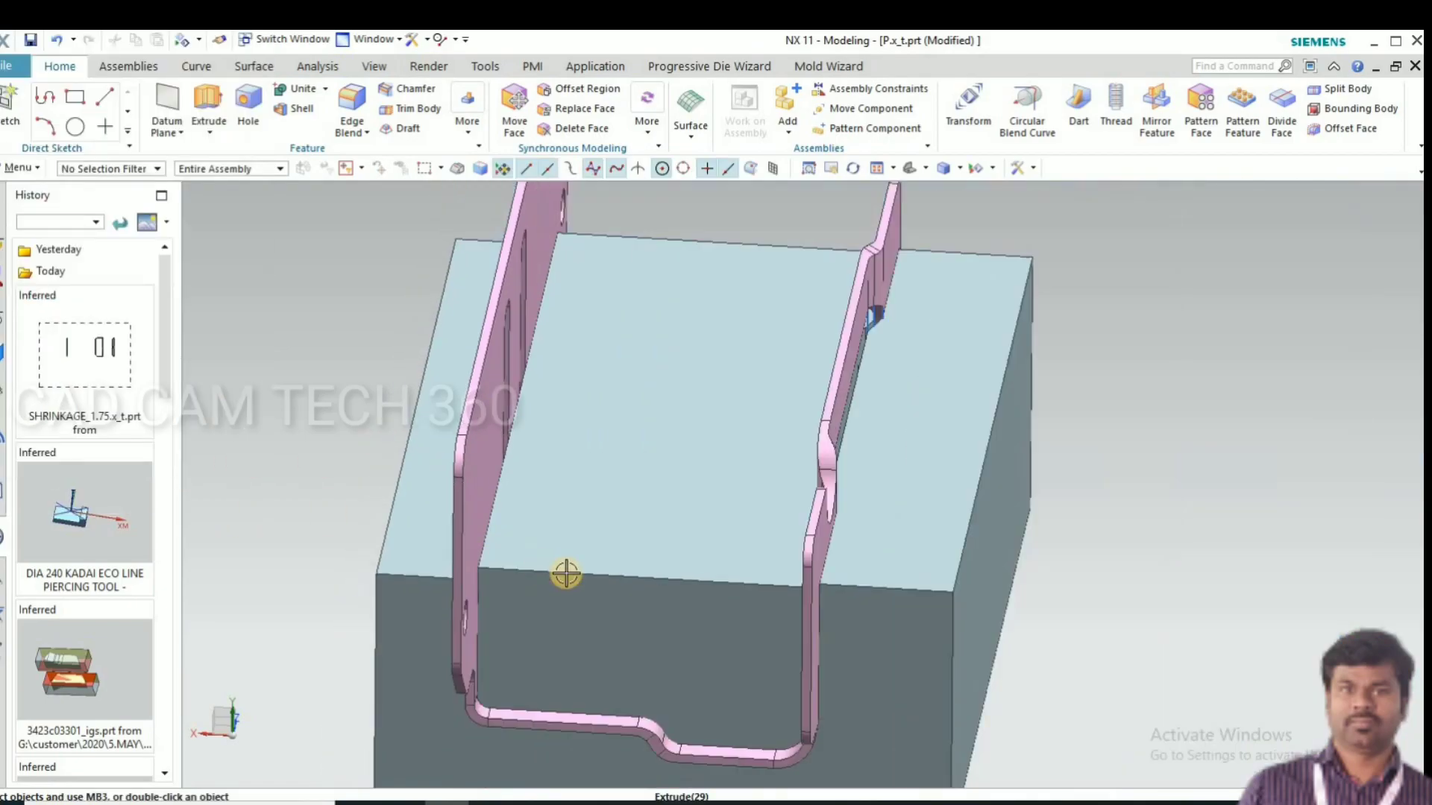
Step: Hide the outer block that surrounds the bracket
middle_click_drag(543, 559, 704, 508)
scroll(669, 489, "up", 5)
mouse_move(636, 592)
middle_mouse_down()
mouse_move(627, 639)
mouse_move(661, 649)
mouse_move(659, 584)
middle_mouse_up()
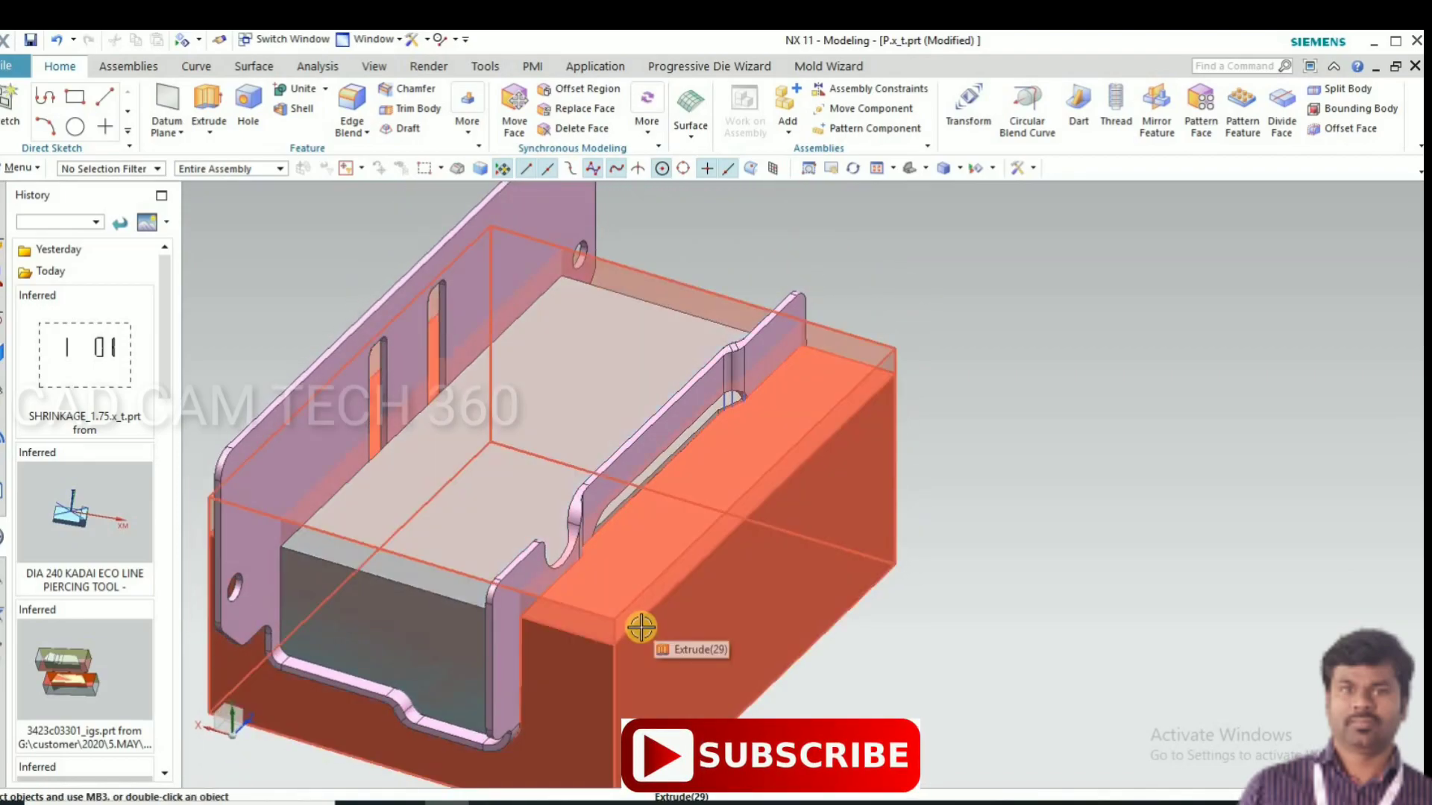
key("ctrl+b")
left_click(621, 601)
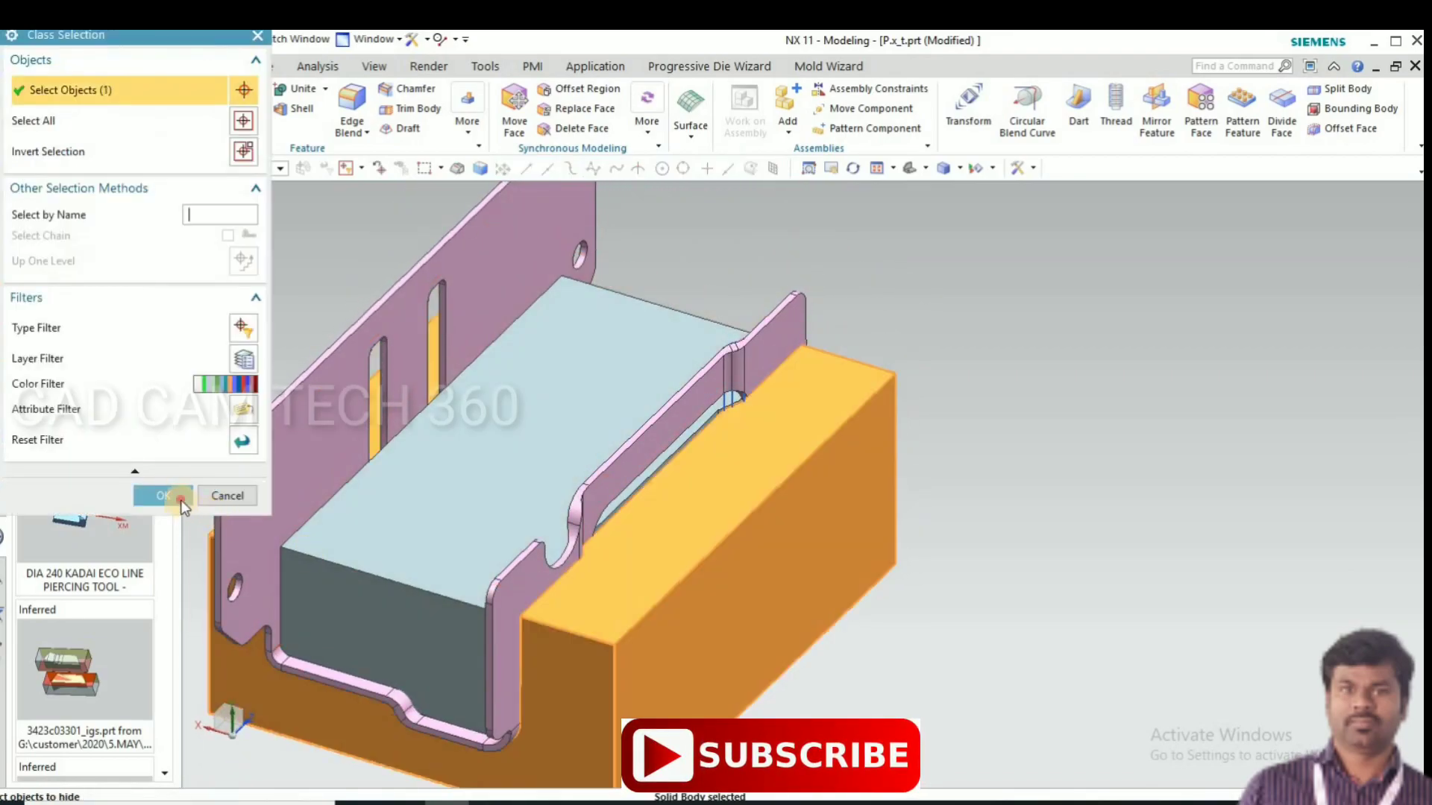
middle_click(516, 572)
Step: Clear the leftover blue curves at the corner of the bracket's flange window from the view
middle_click_drag(597, 483, 888, 477)
scroll(888, 476, "down", 2)
scroll(553, 481, "up", 2)
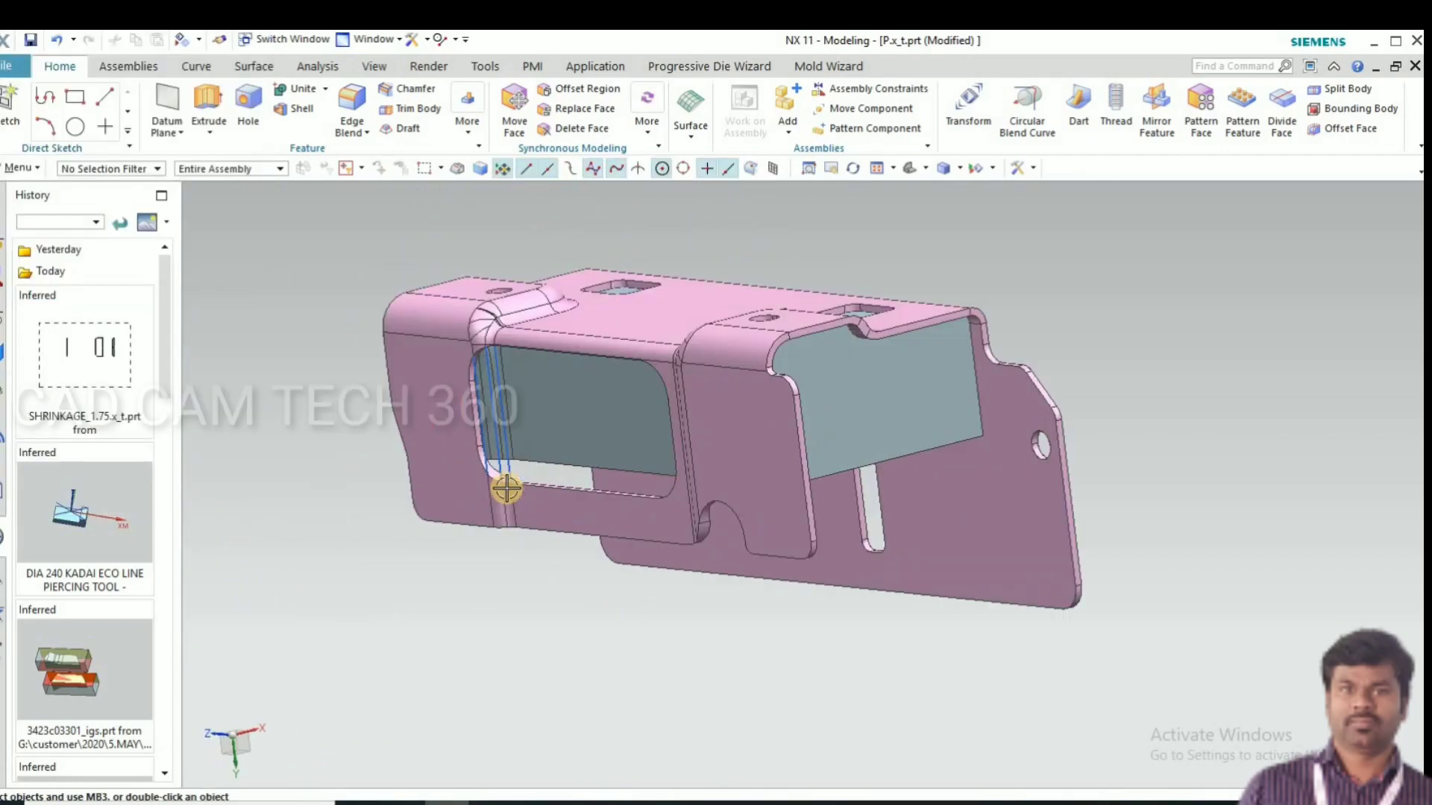
scroll(505, 488, "up", 5)
left_click(452, 434)
left_click(390, 419)
left_click(385, 428)
scroll(568, 457, "down", 6)
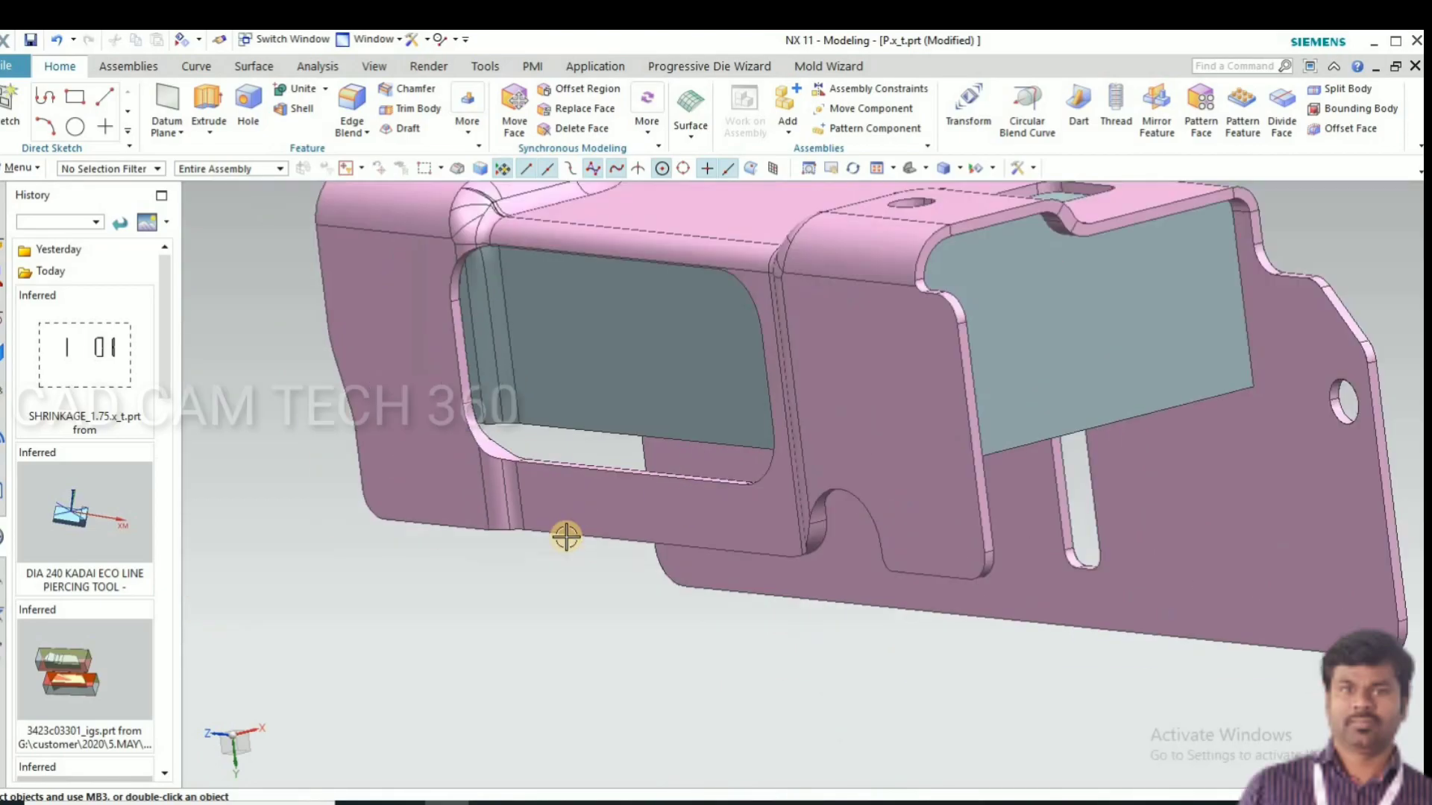
Step: Offset both end faces of the inner block outward by 16 mm with Offset Region
middle_click_drag(565, 583, 486, 364)
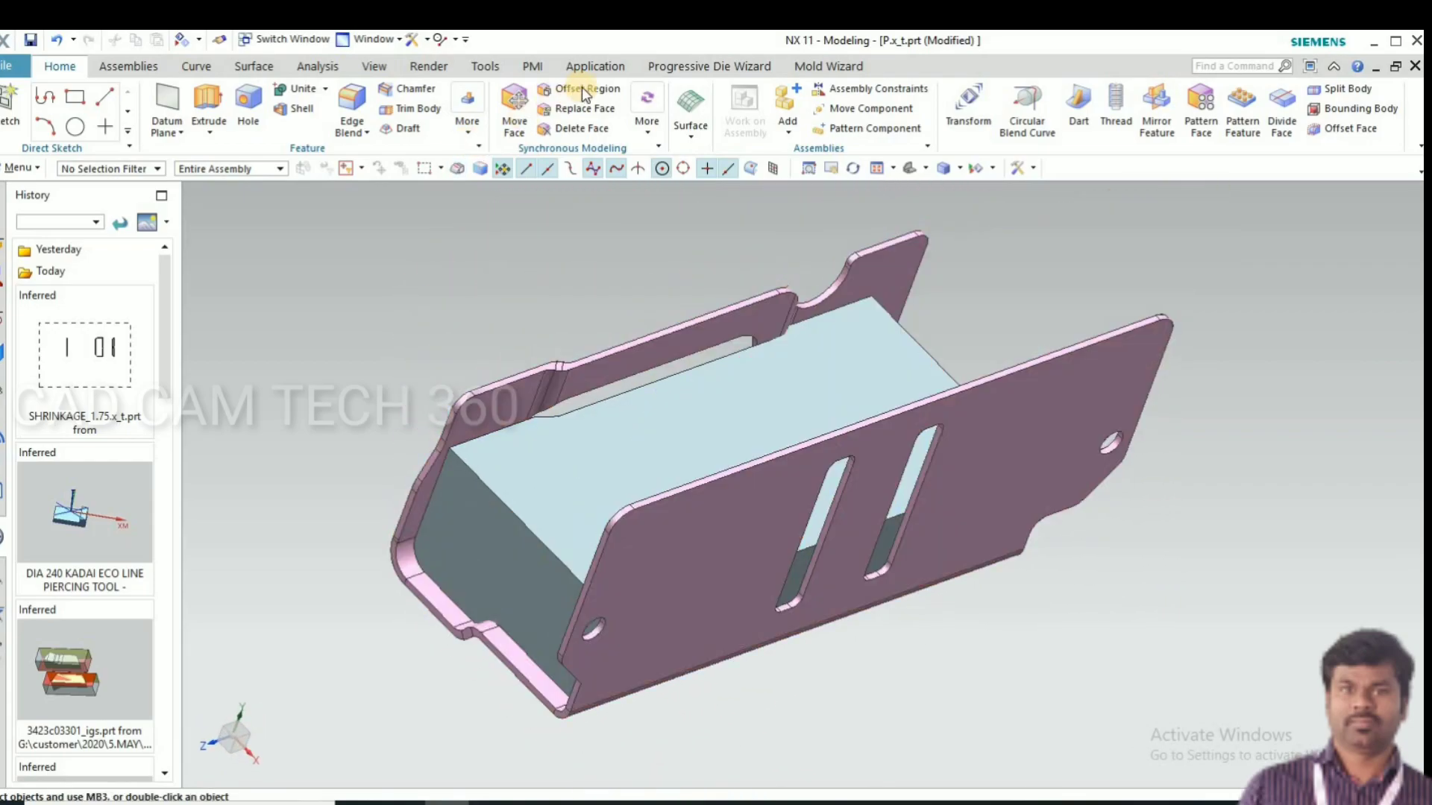
left_click(471, 536)
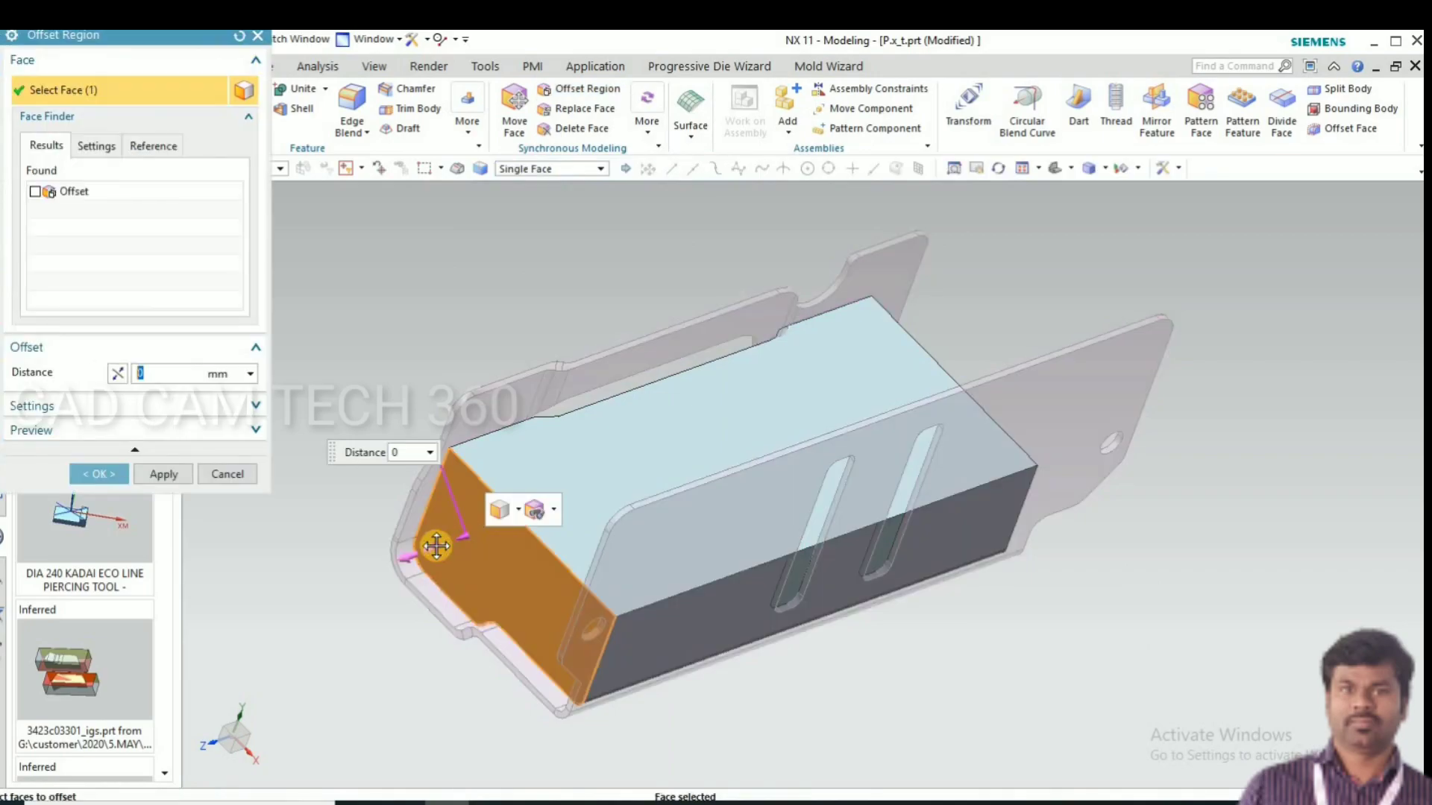
left_click_drag(436, 546, 424, 553)
middle_click_drag(841, 611, 991, 451)
left_click(991, 450)
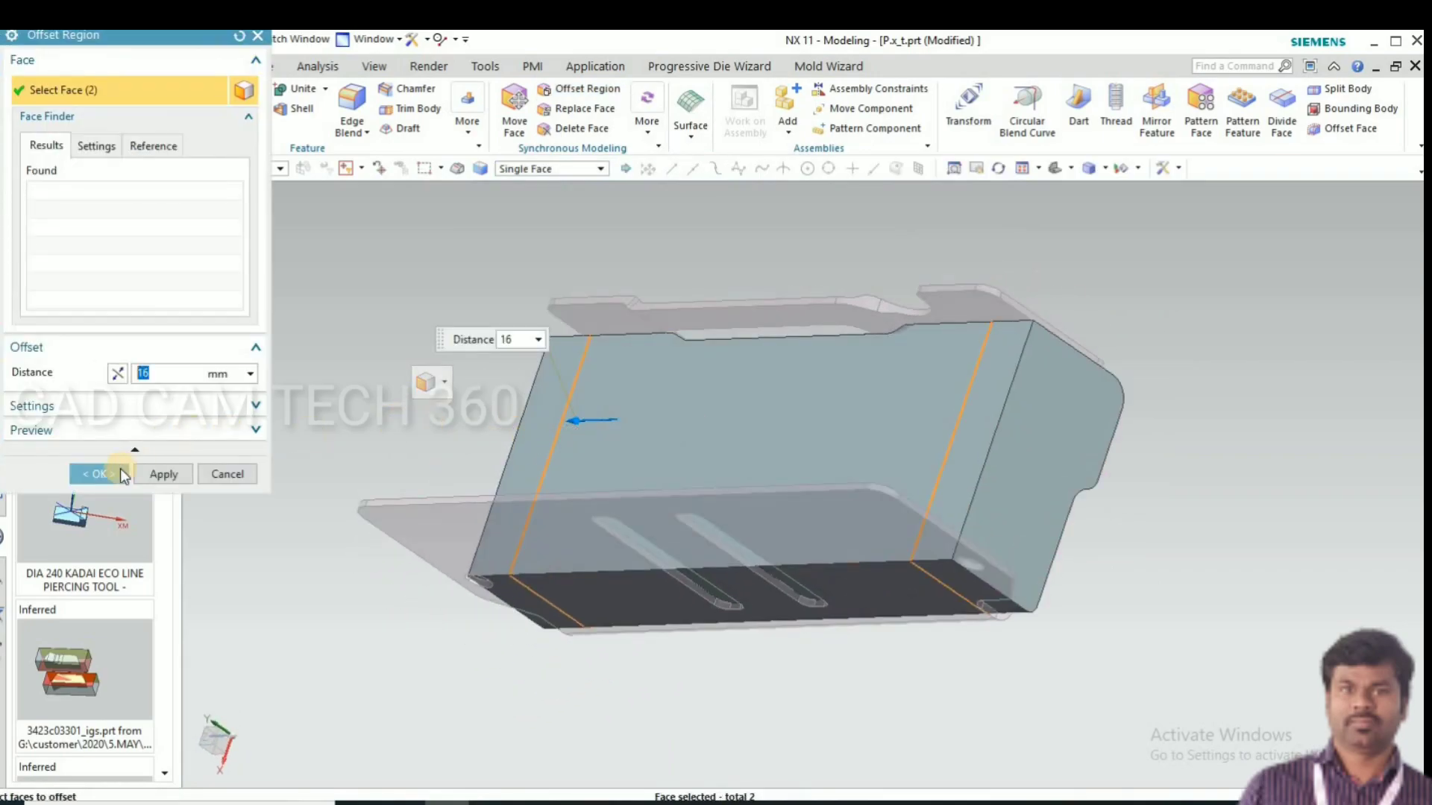
middle_click(658, 671)
Step: Show the hidden outer block around the bracket again
middle_click_drag(707, 597, 538, 639)
scroll(671, 468, "down", 2)
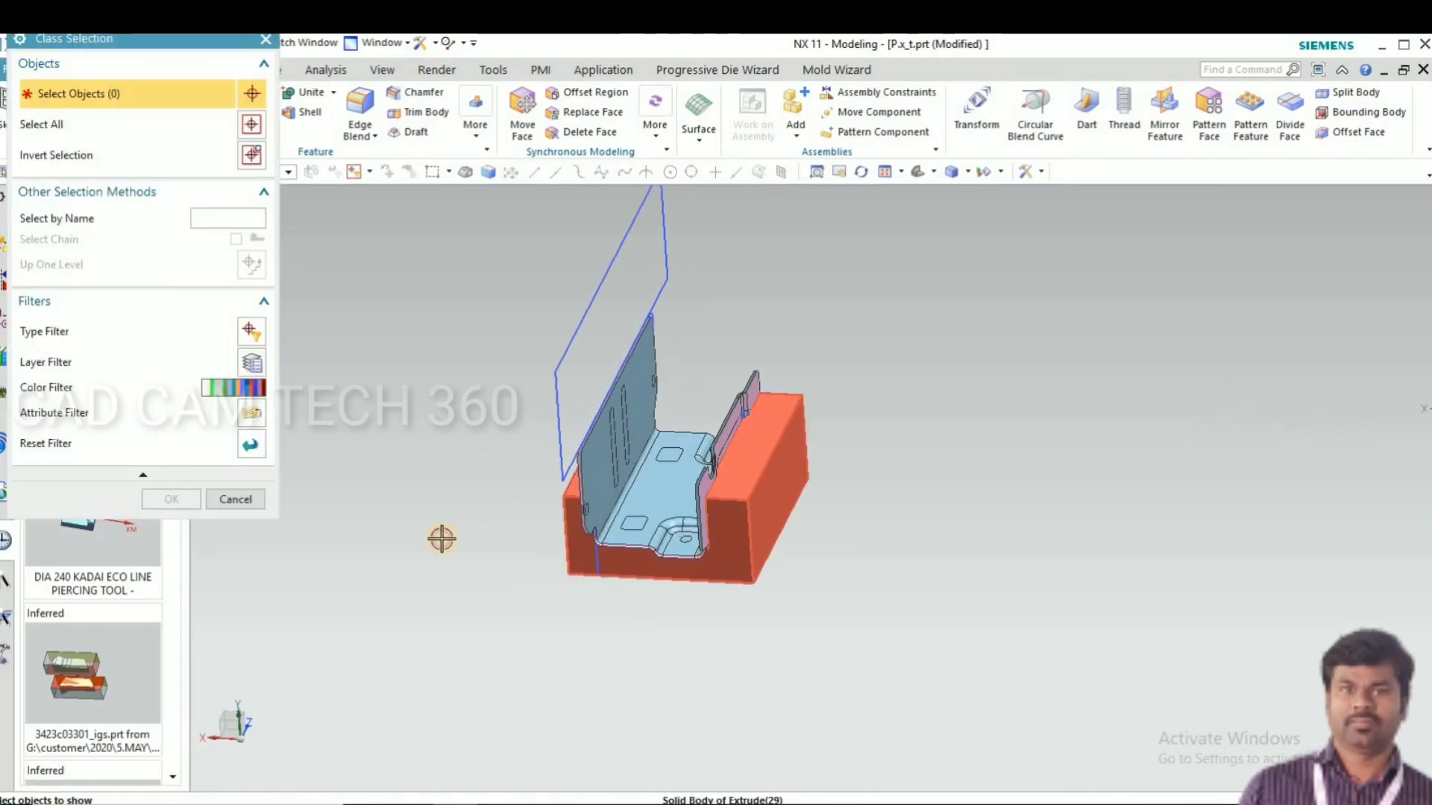
left_click(589, 539)
middle_click(337, 524)
Step: Offset the outer block's side face behind the tall slotted flange outward by 12 mm
middle_click_drag(378, 528, 447, 522)
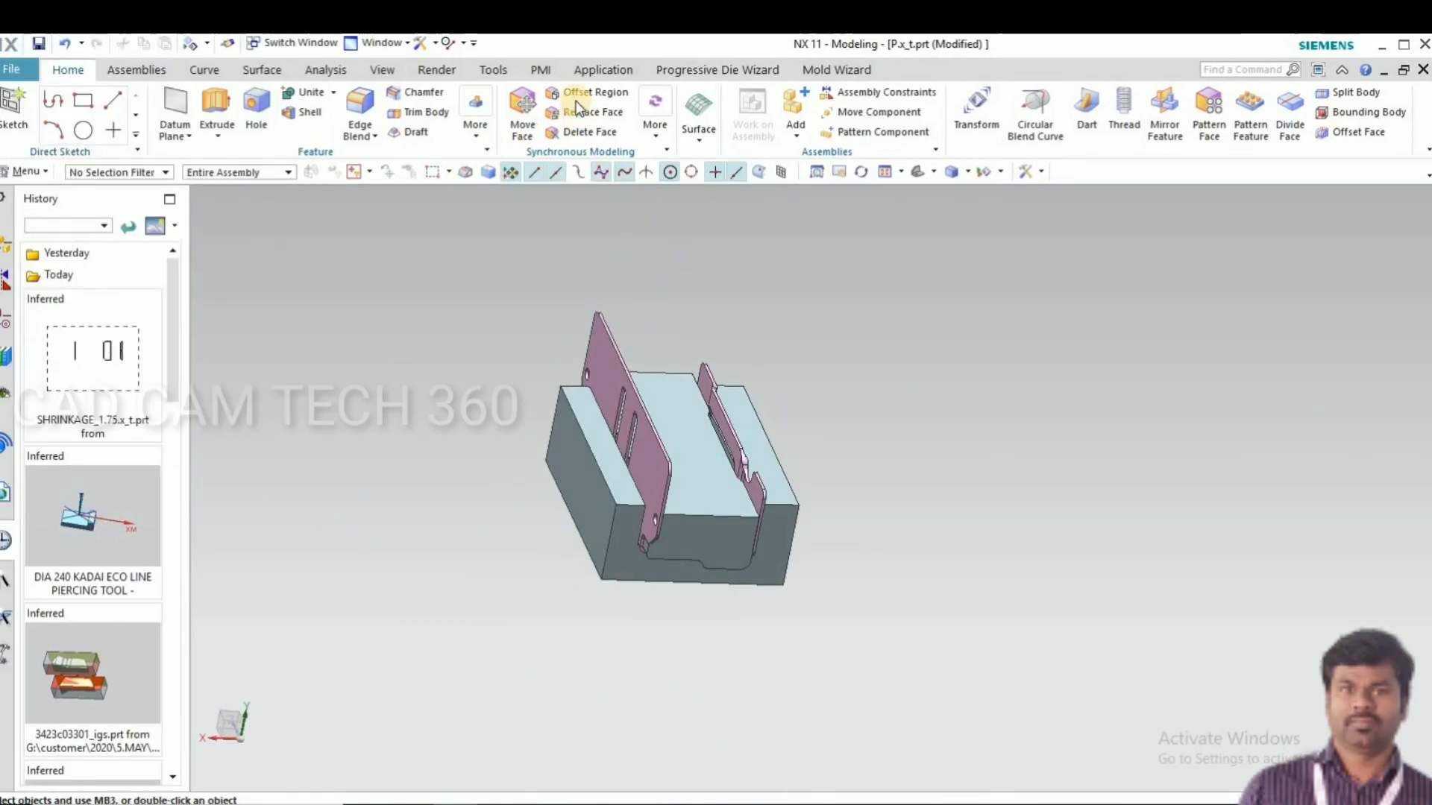
left_click(567, 468)
scroll(555, 456, "up", 2)
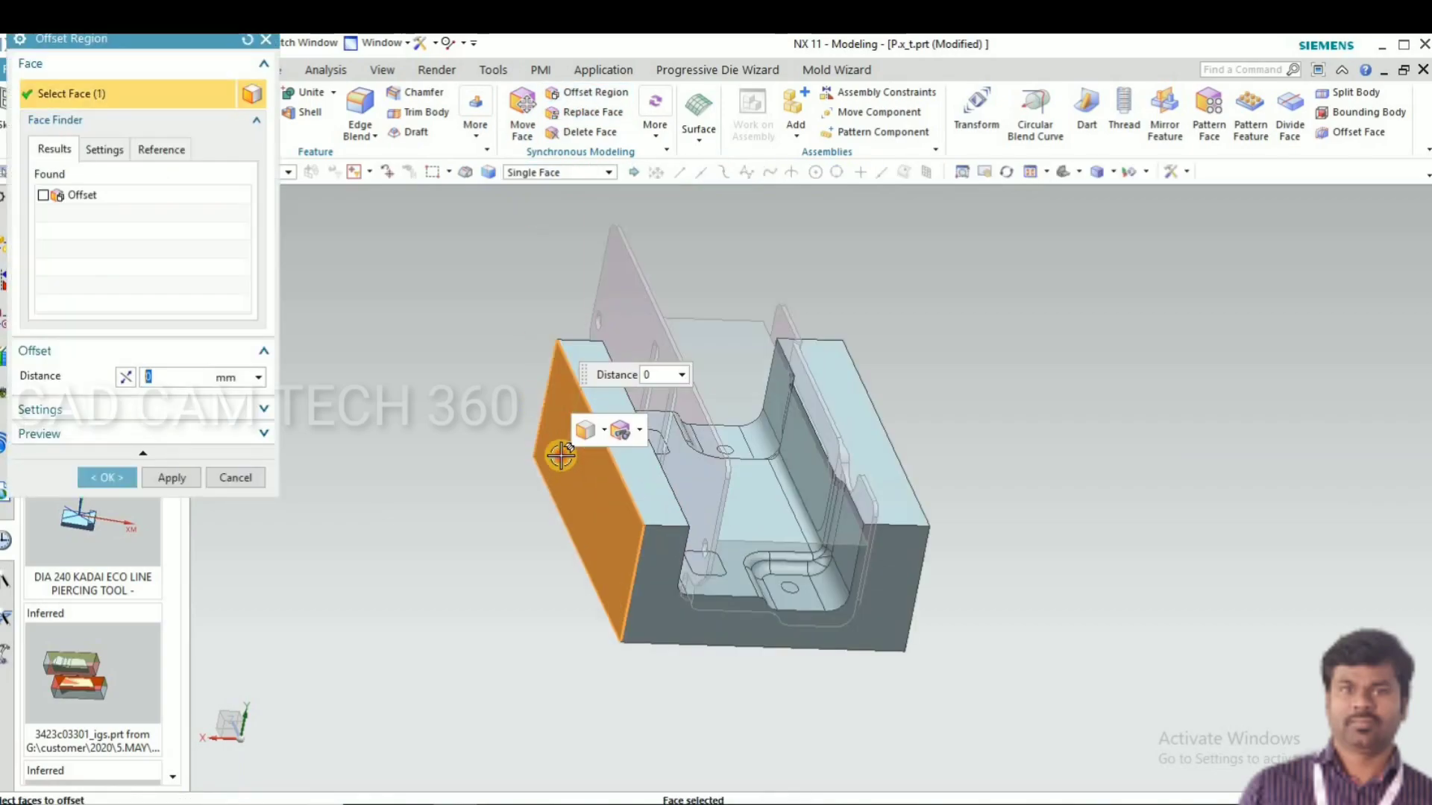
type("11")
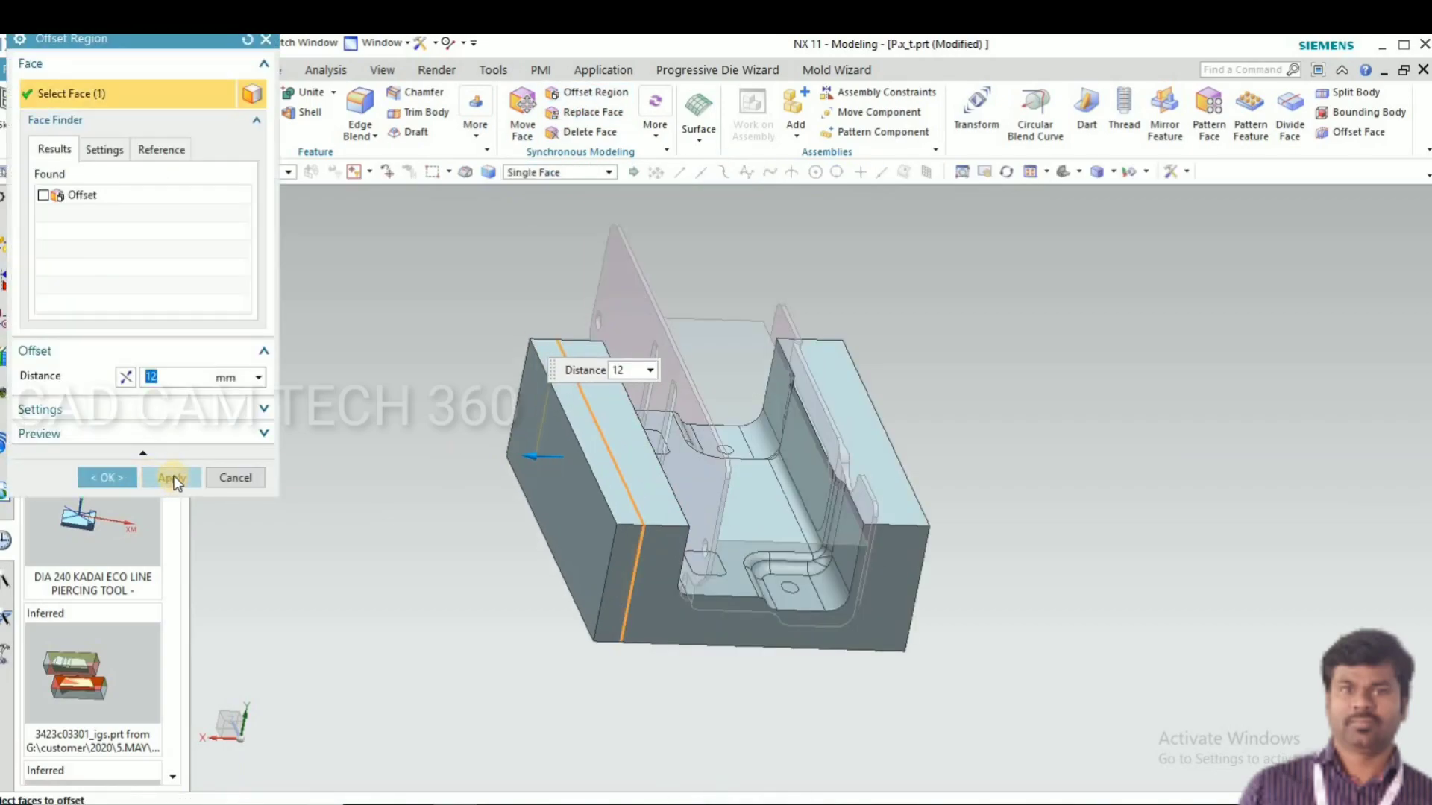
middle_click_drag(995, 608, 984, 608)
key("Return")
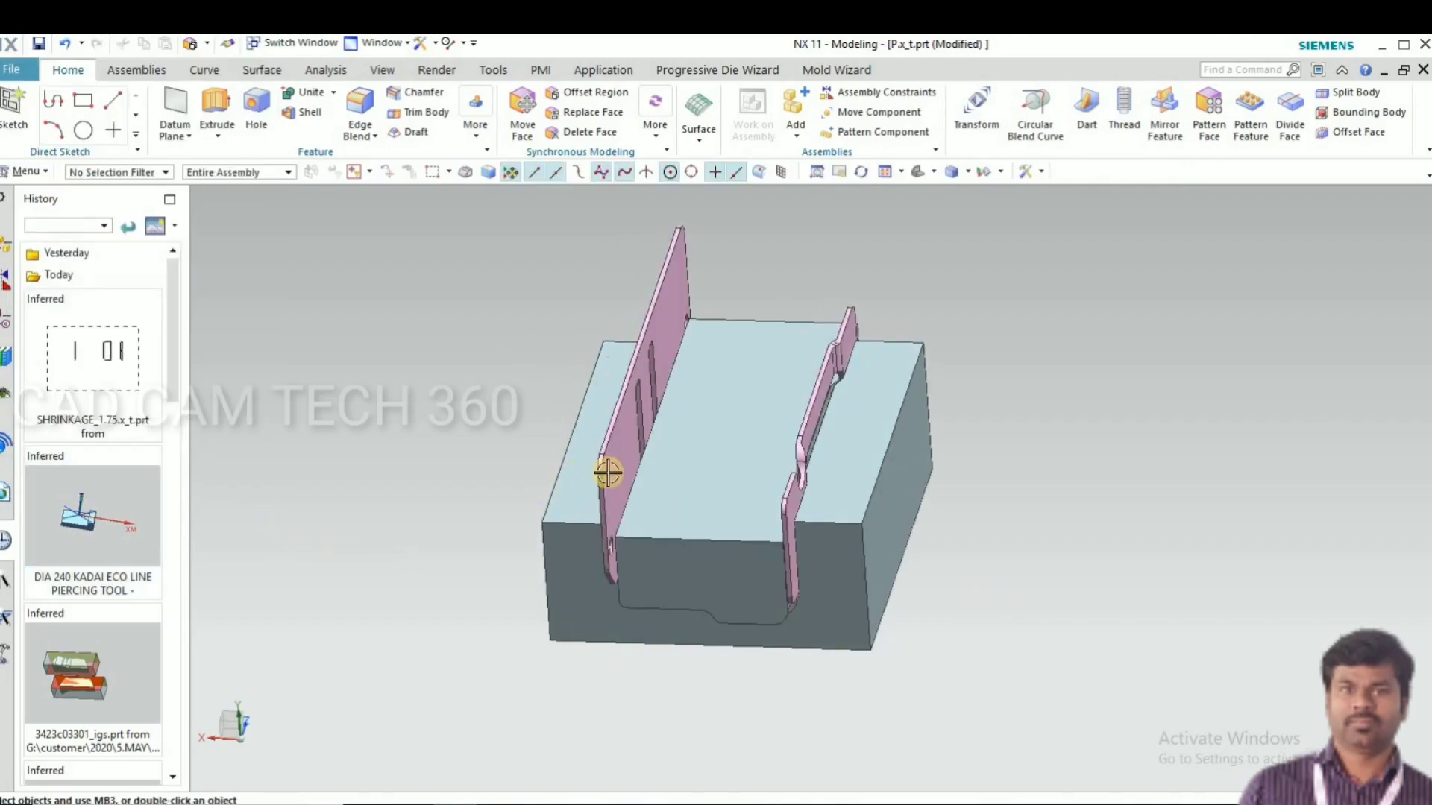
Step: Hide the bracket and the inner block so only the outer block remains visible
key("ctrl+b")
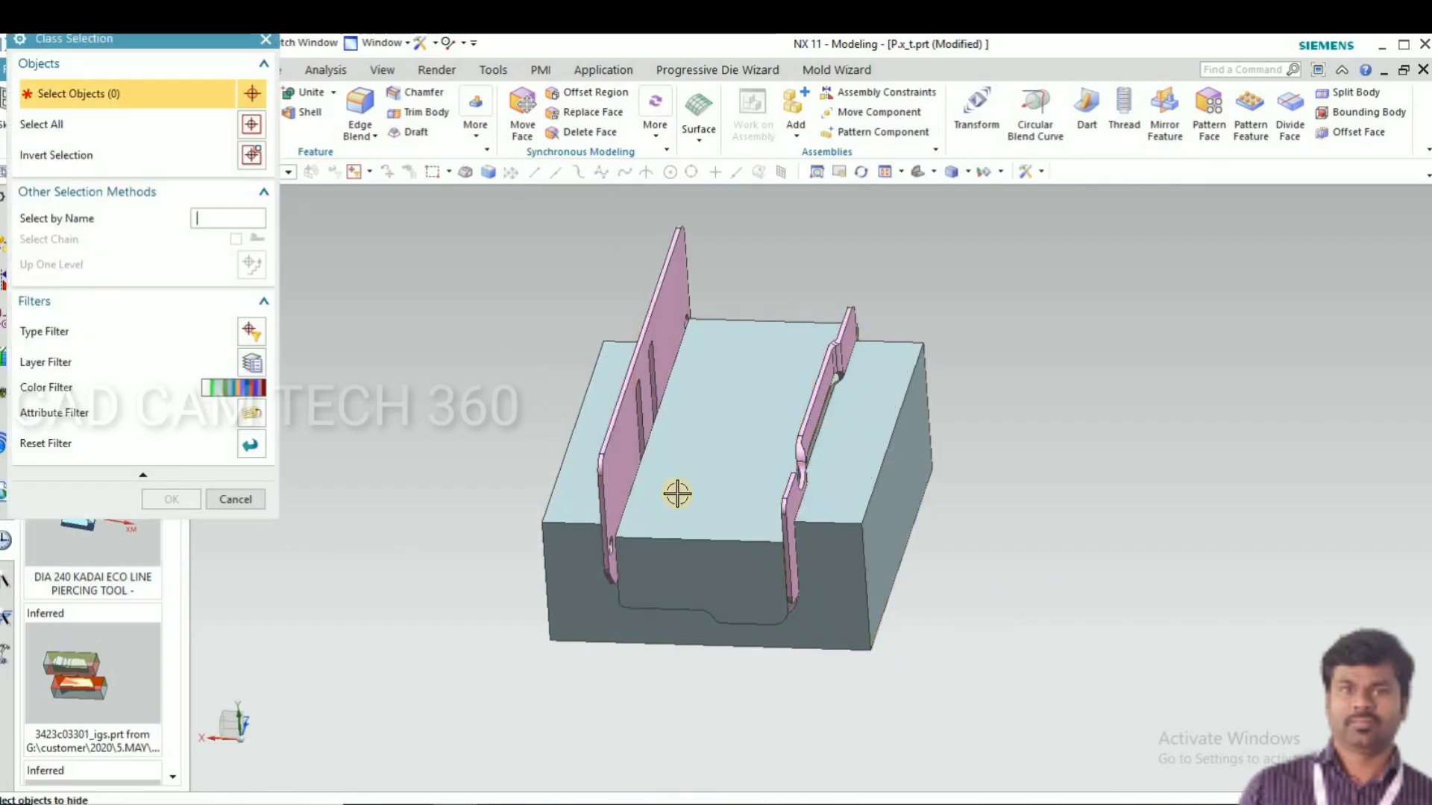
left_click(686, 497)
left_click(640, 383)
left_click(166, 498)
middle_click_drag(364, 510, 381, 375)
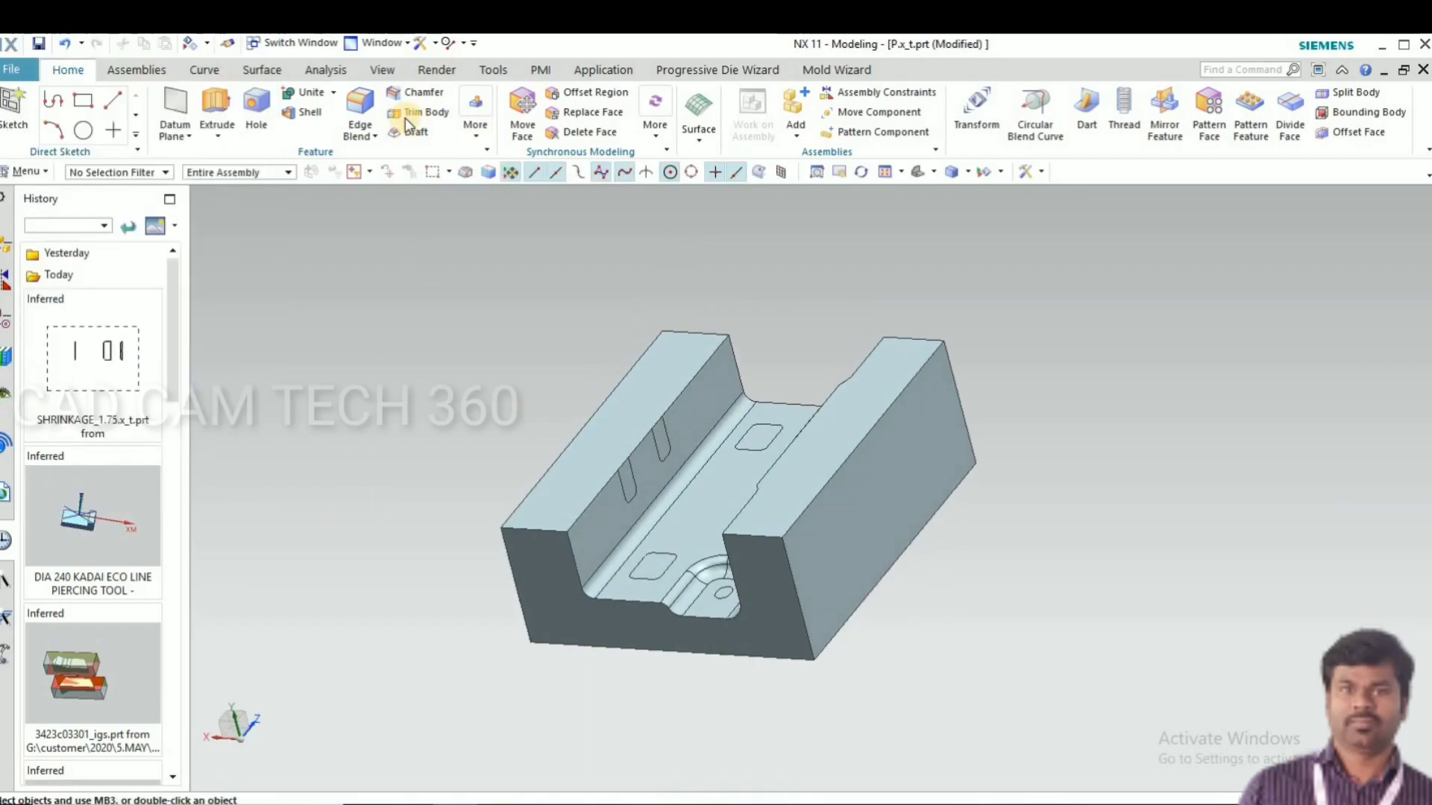
Step: Start a 4 mm Edge Blend on the inner upper edge segments of the outer block's wall with the two slot outlines
key("b")
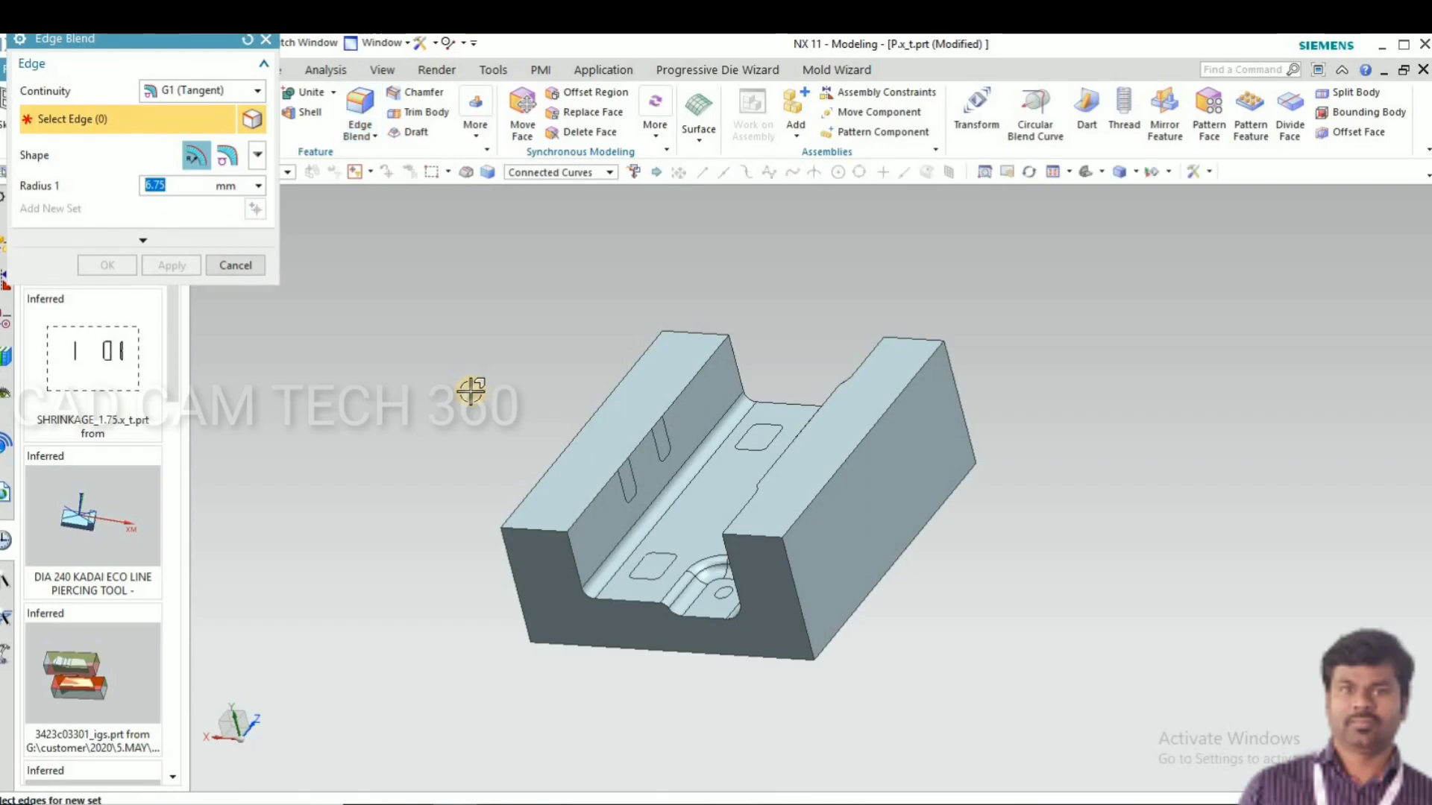
scroll(646, 390, "up", 3)
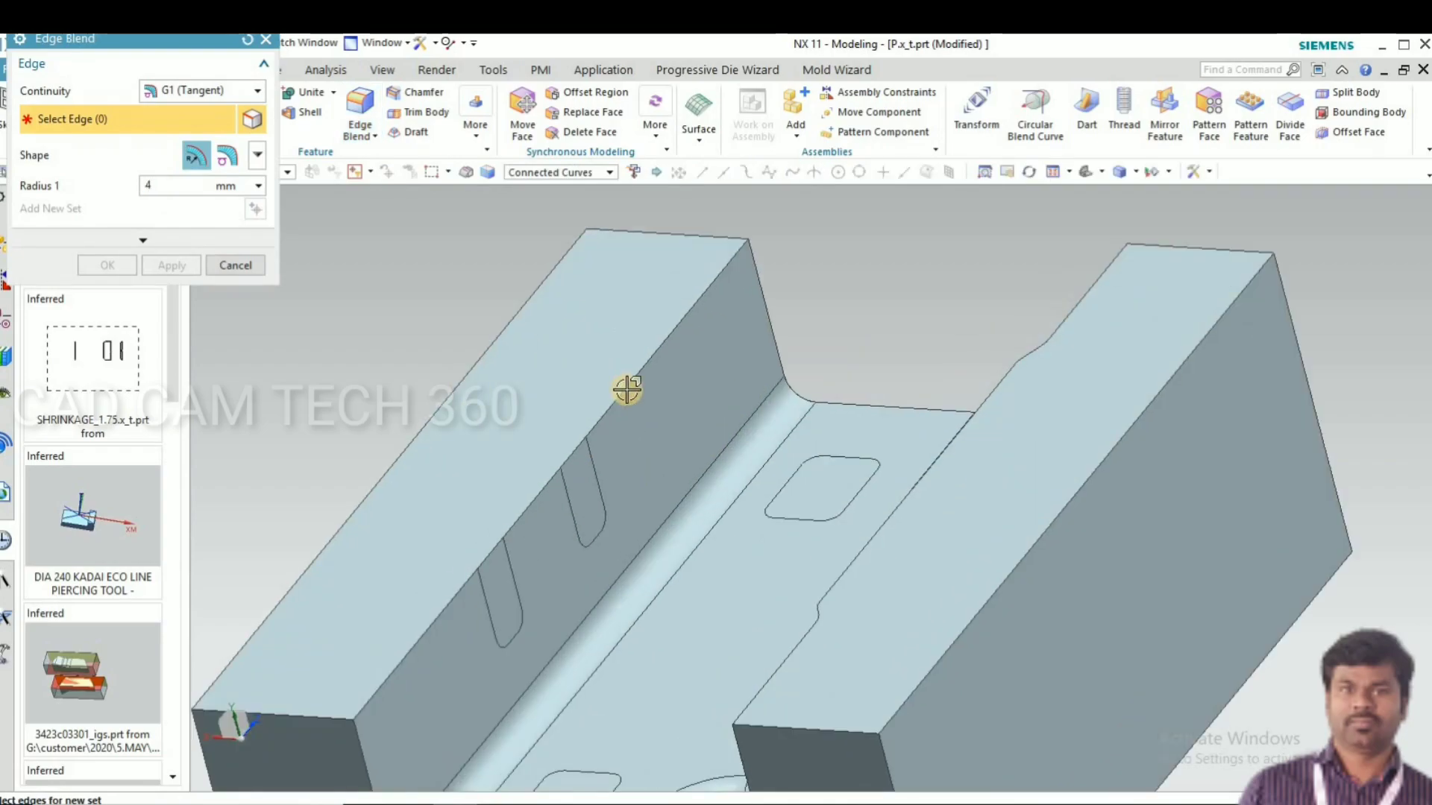
left_click(582, 438)
scroll(574, 454, "up", 2)
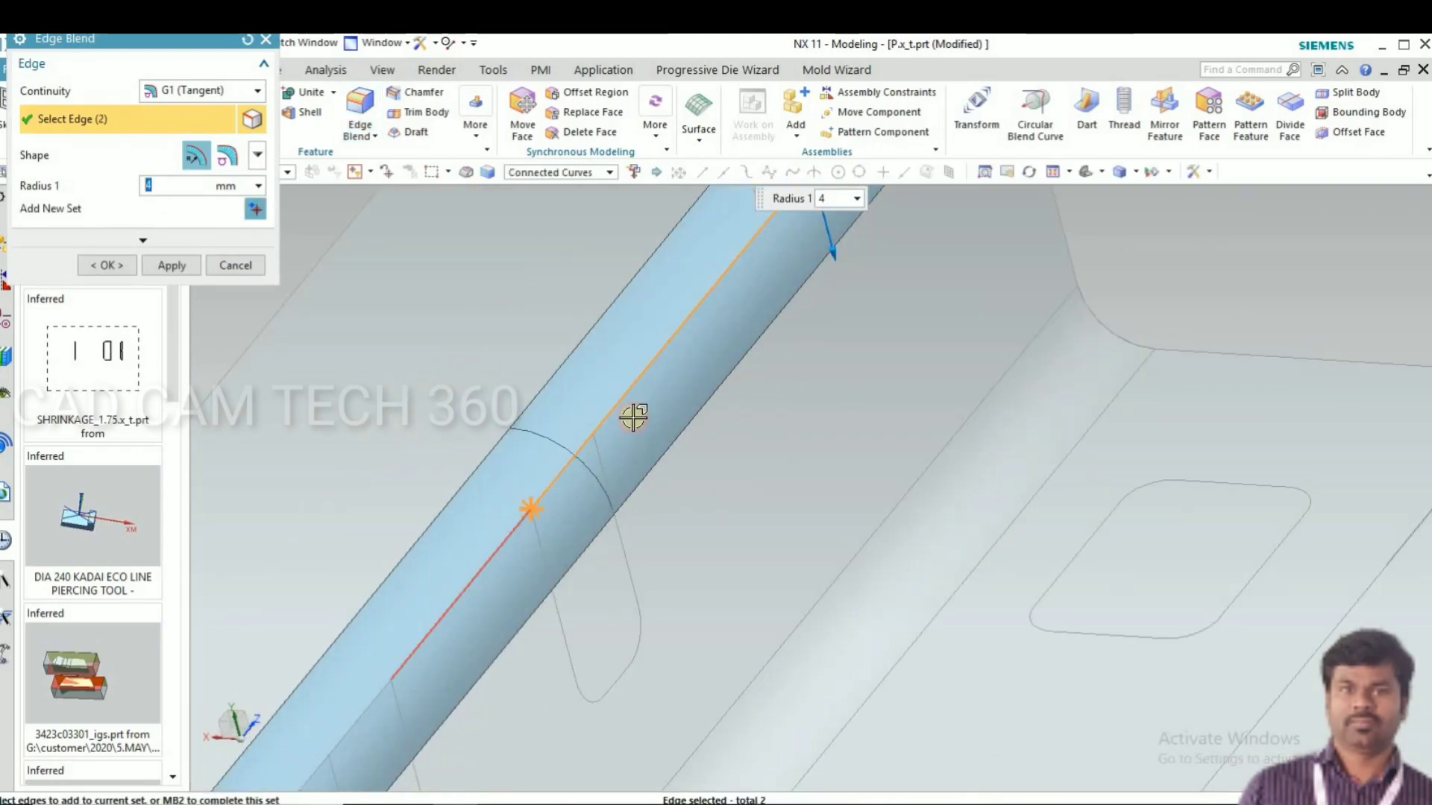
scroll(506, 546, "down", 4)
scroll(522, 539, "up", 4)
left_click(534, 540)
left_click(489, 601)
scroll(559, 456, "down", 4)
scroll(540, 474, "down", 3)
Step: Add the opposite wall's inner upper edge segments around its first jog and along the middle stretch to the 4 mm blend
middle_click_drag(626, 501, 717, 344)
scroll(726, 345, "up", 3)
left_click(767, 415)
scroll(764, 460, "up", 4)
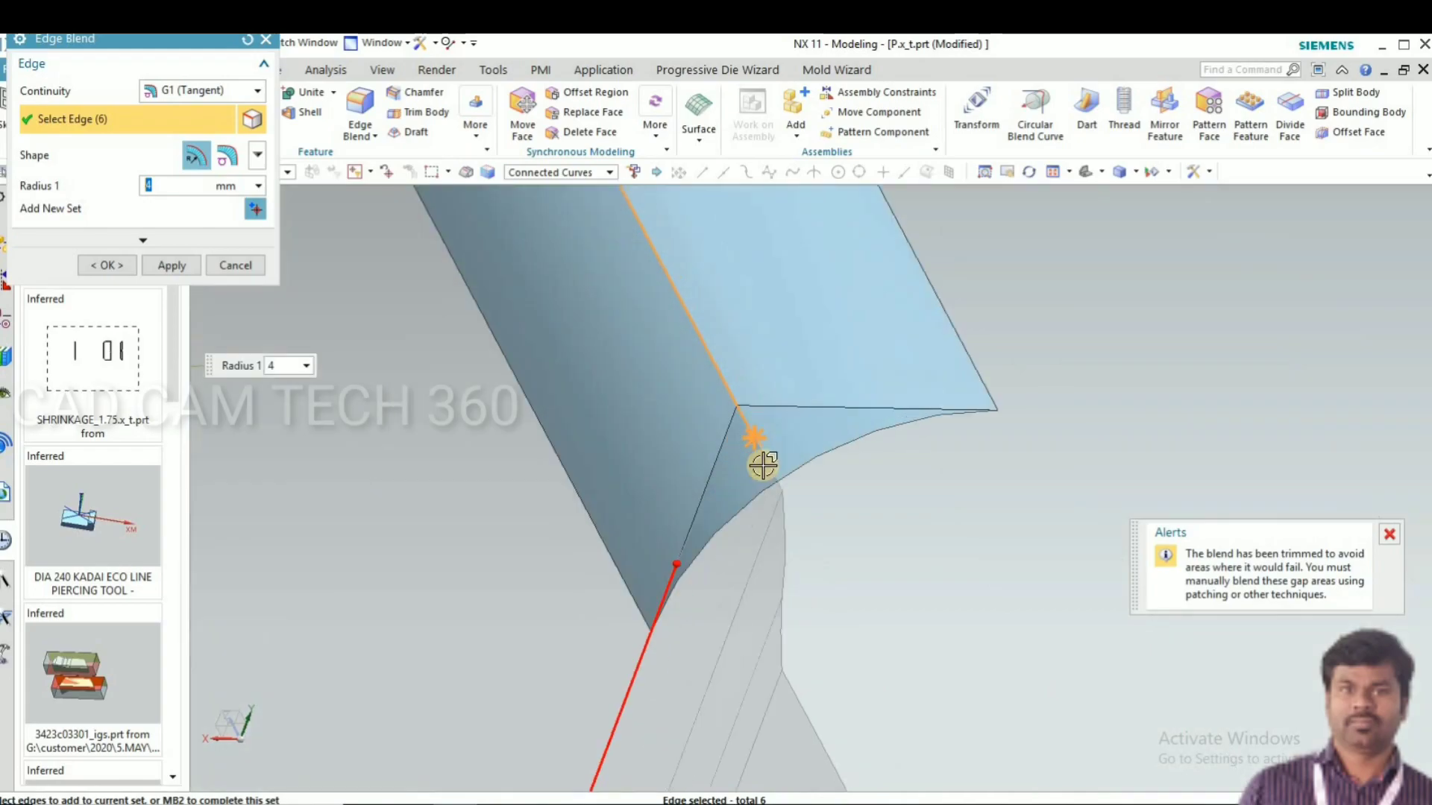
left_click(789, 549)
left_click(780, 655)
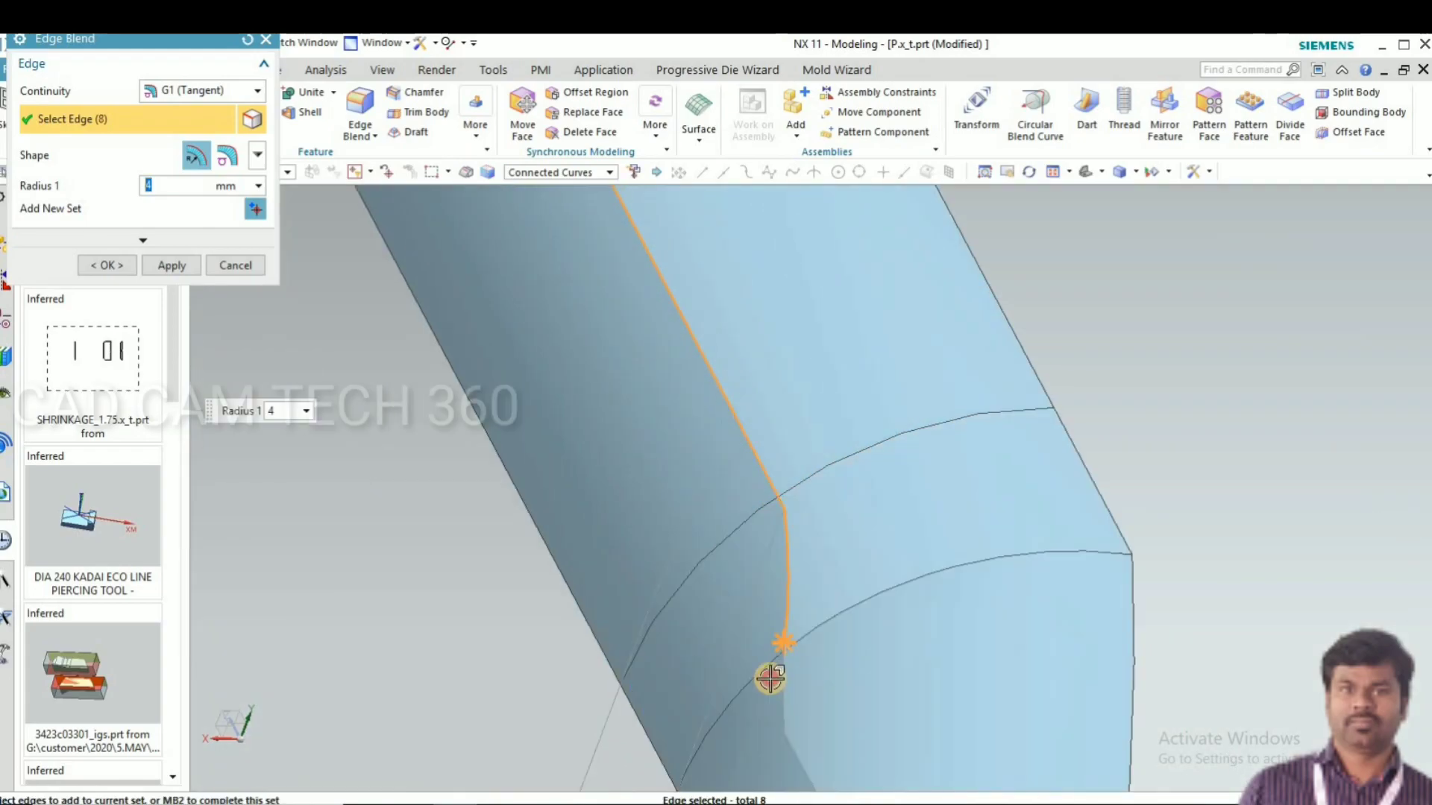
scroll(712, 545, "down", 2)
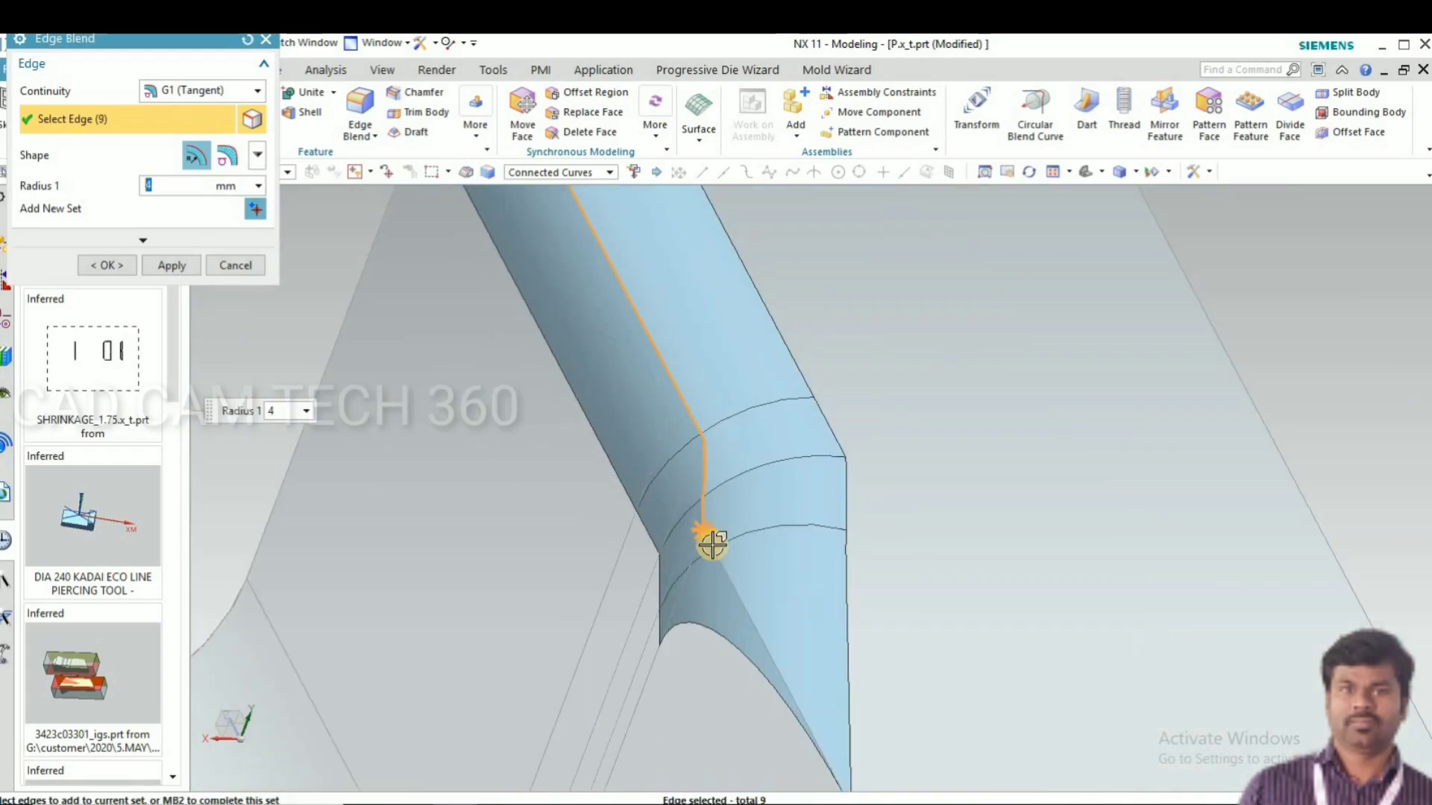
left_click(580, 403)
scroll(639, 502, "down", 3)
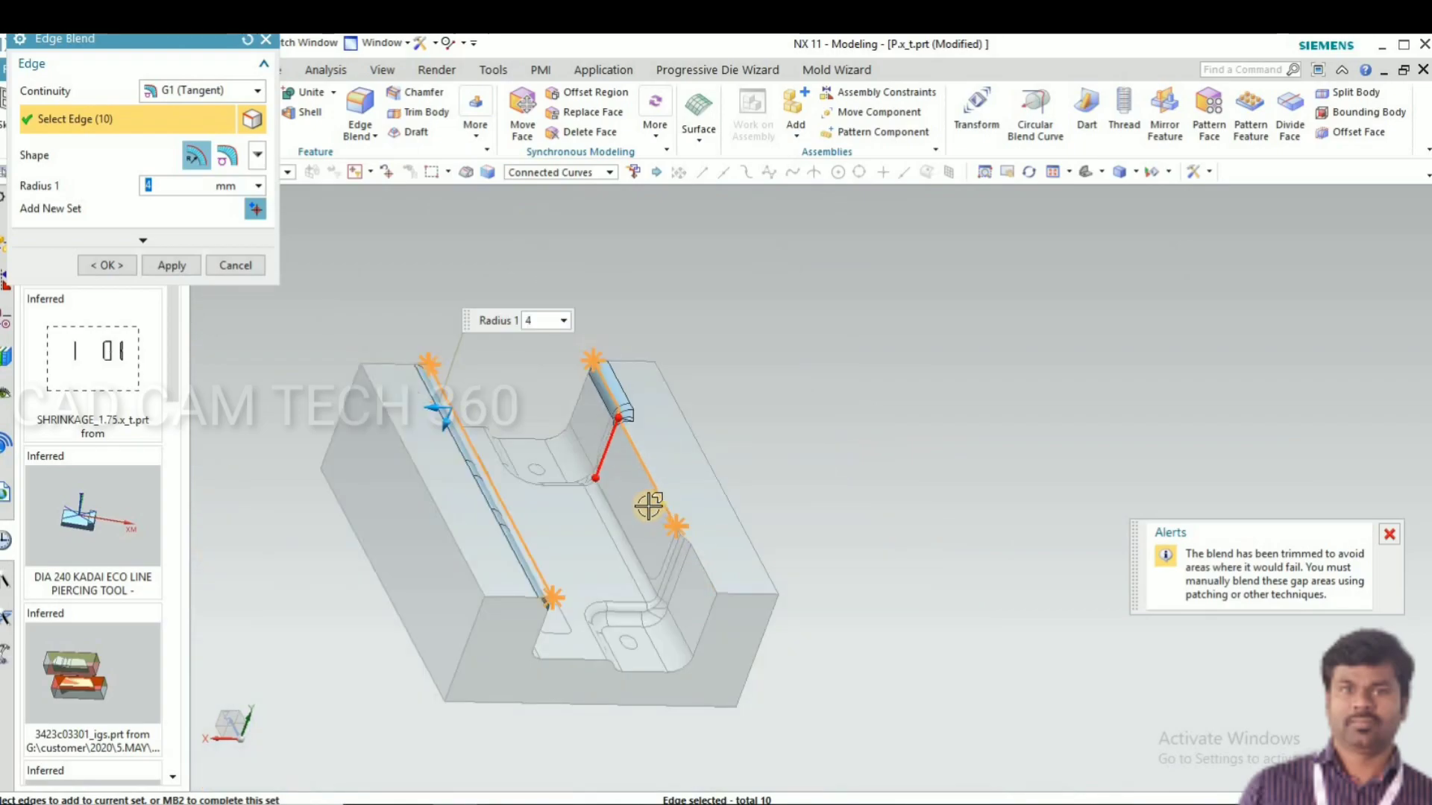
Step: Add the edge segments around and beyond the second jog of that wall and complete the 4 mm blend
scroll(649, 505, "up", 5)
left_click(684, 648)
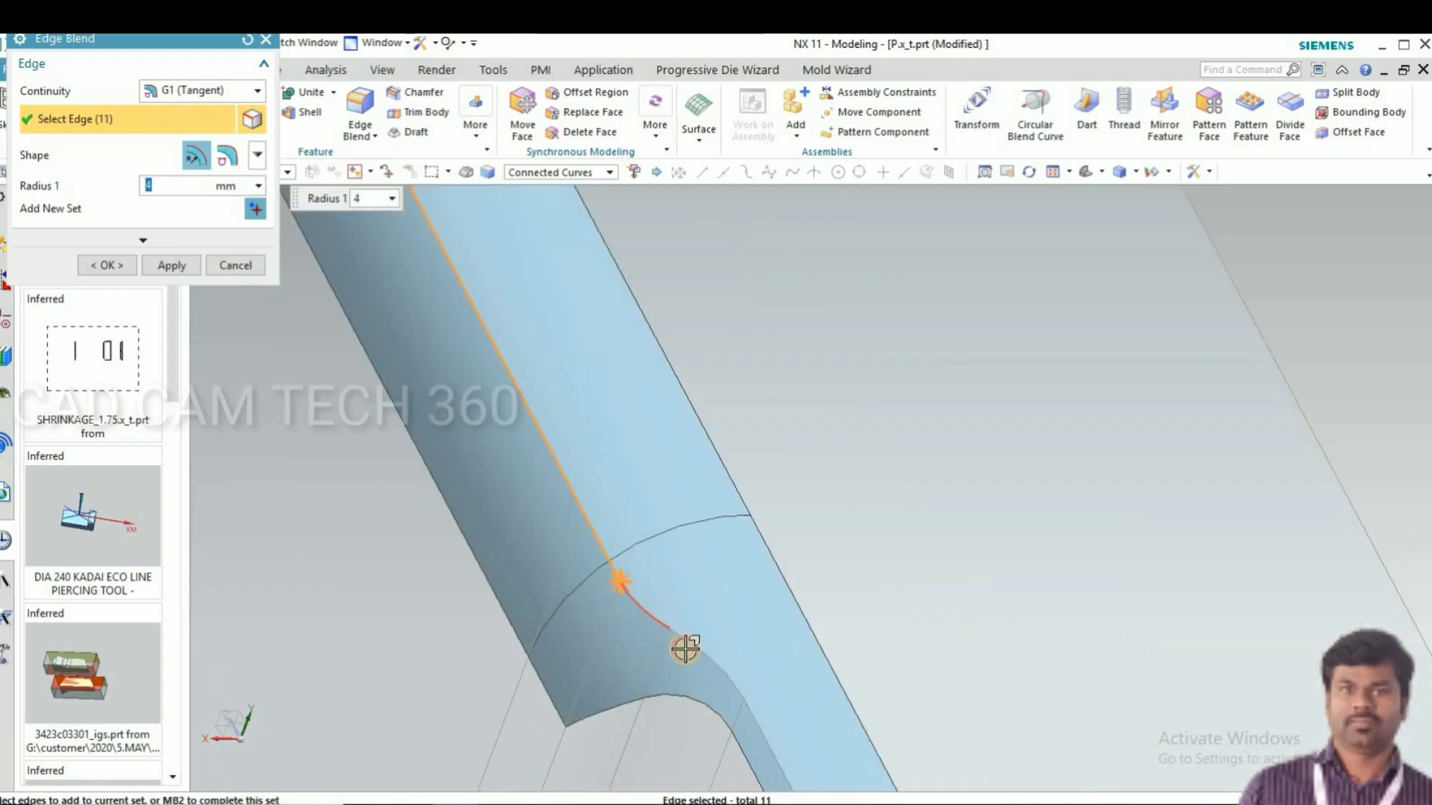
left_click(730, 707)
left_click(754, 734)
scroll(664, 455, "down", 5)
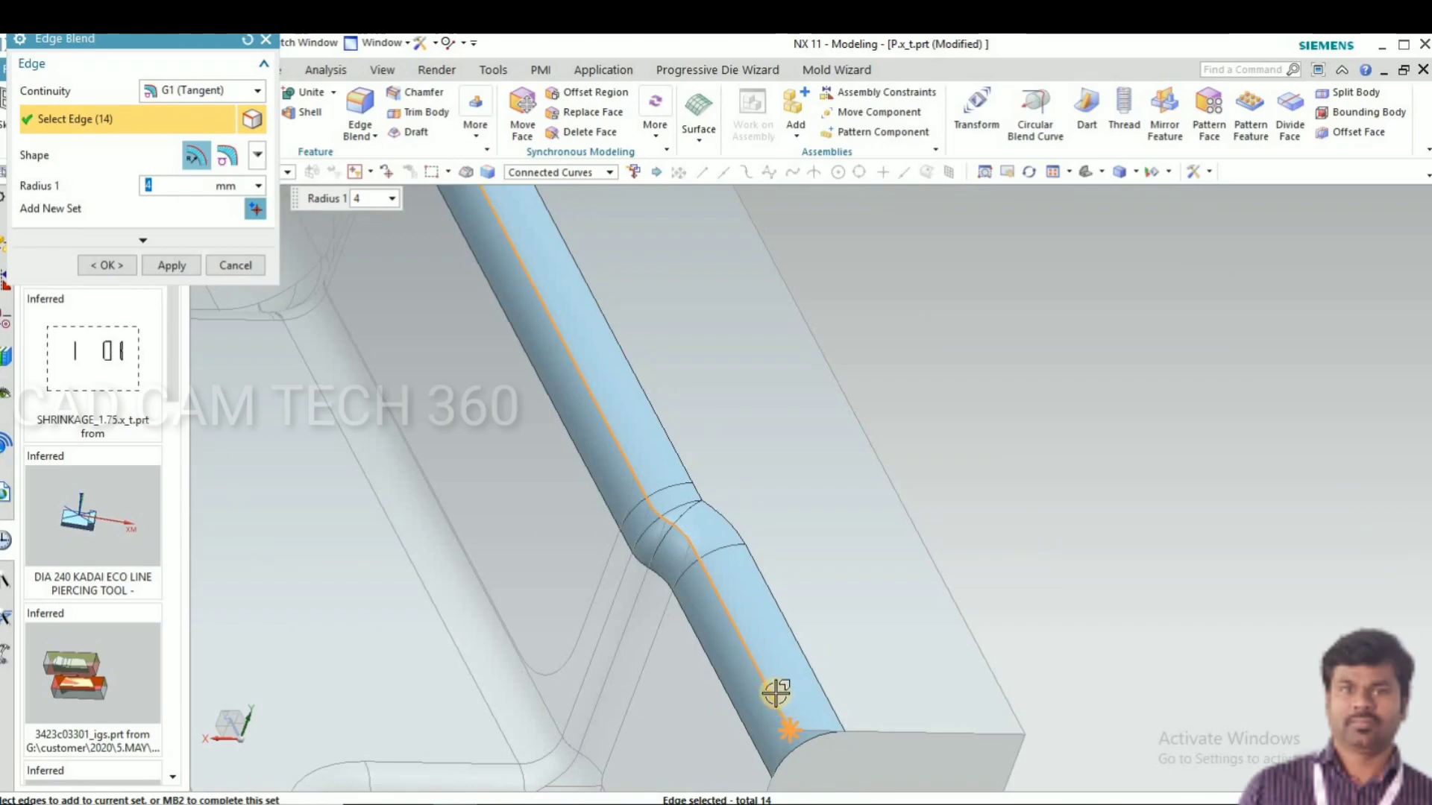
scroll(775, 693, "down", 3)
left_click(110, 262)
scroll(569, 383, "down", 3)
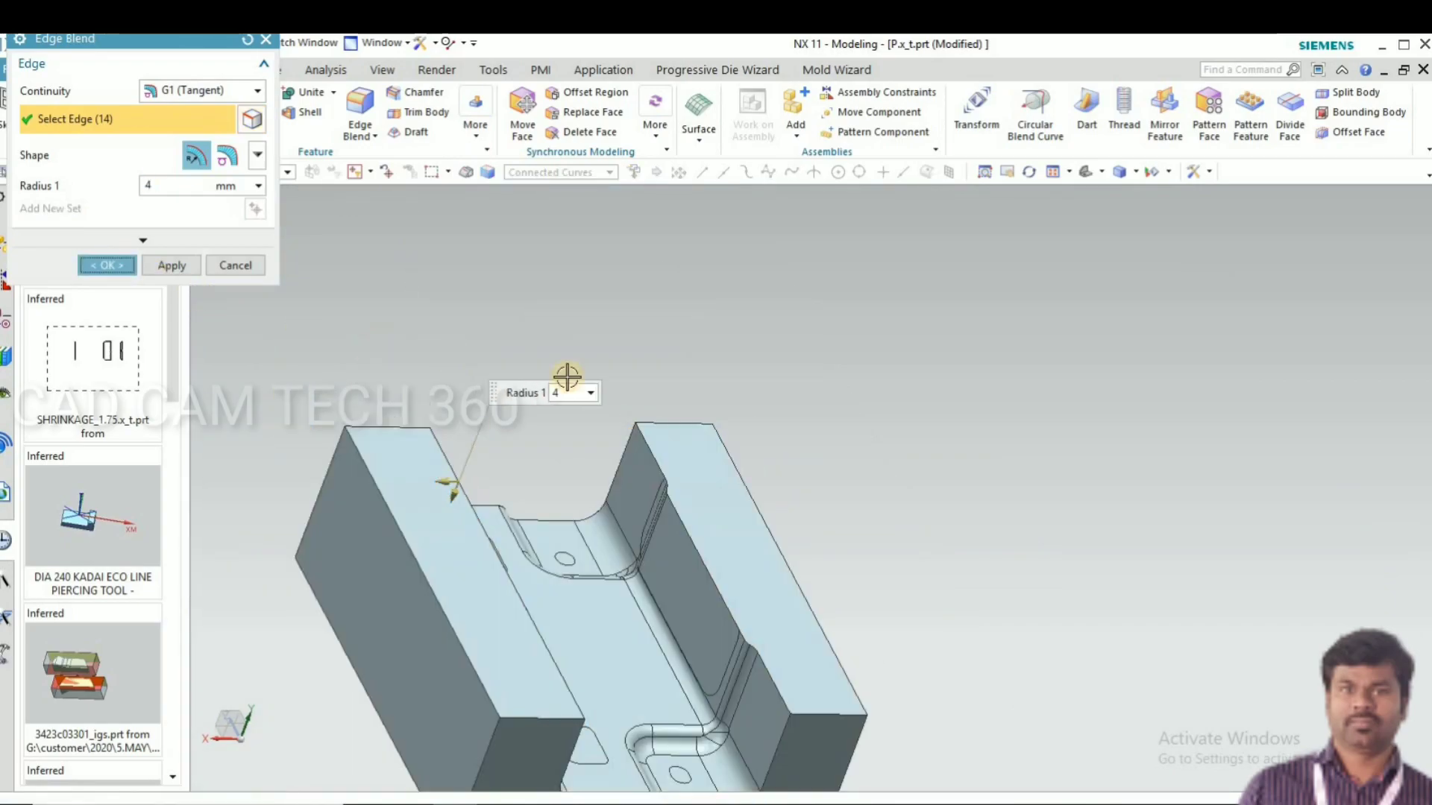
middle_click_drag(777, 399, 566, 314)
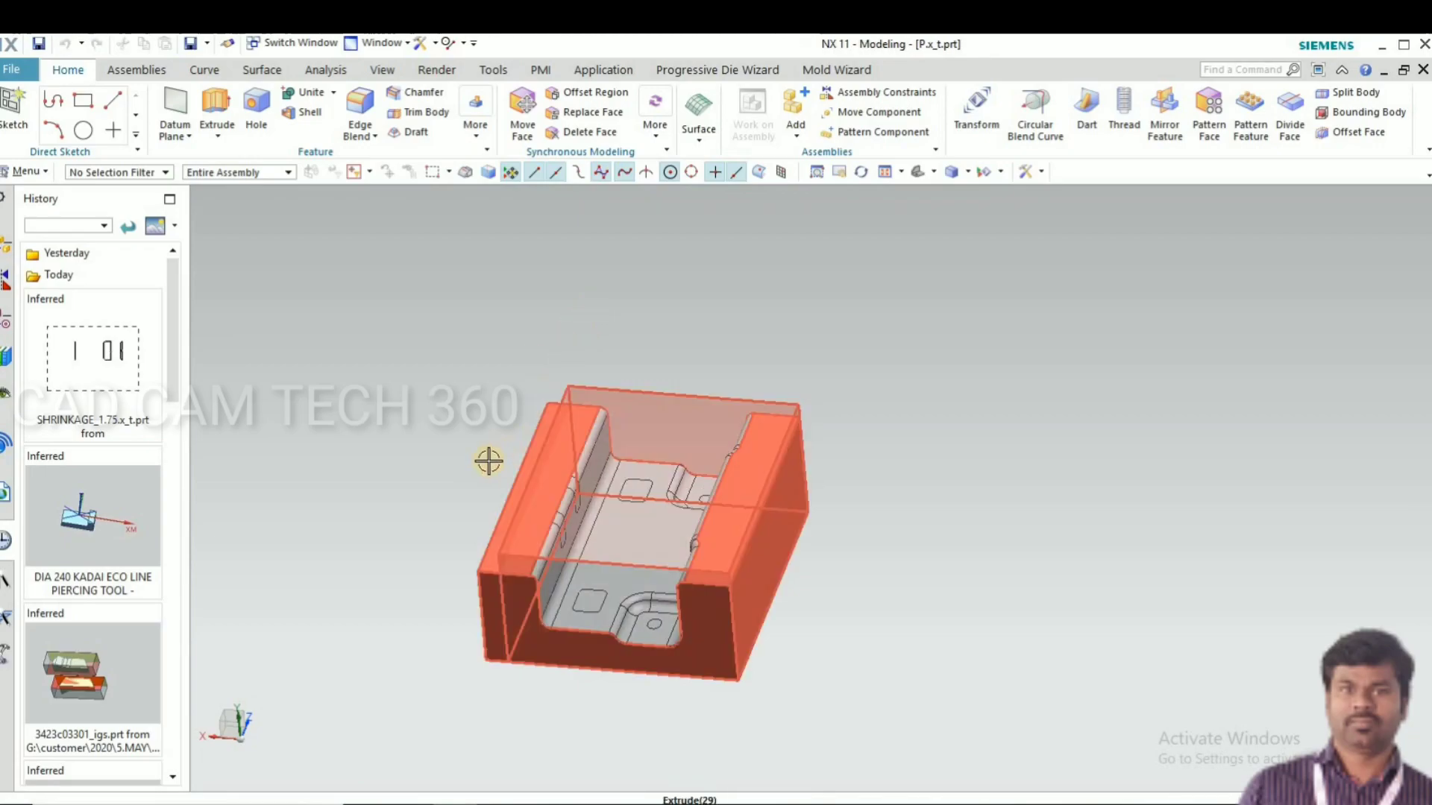
Step: Show the hidden inner block again inside the outer block
middle_click_drag(489, 461, 486, 555)
scroll(487, 554, "up", 1)
scroll(649, 505, "down", 1)
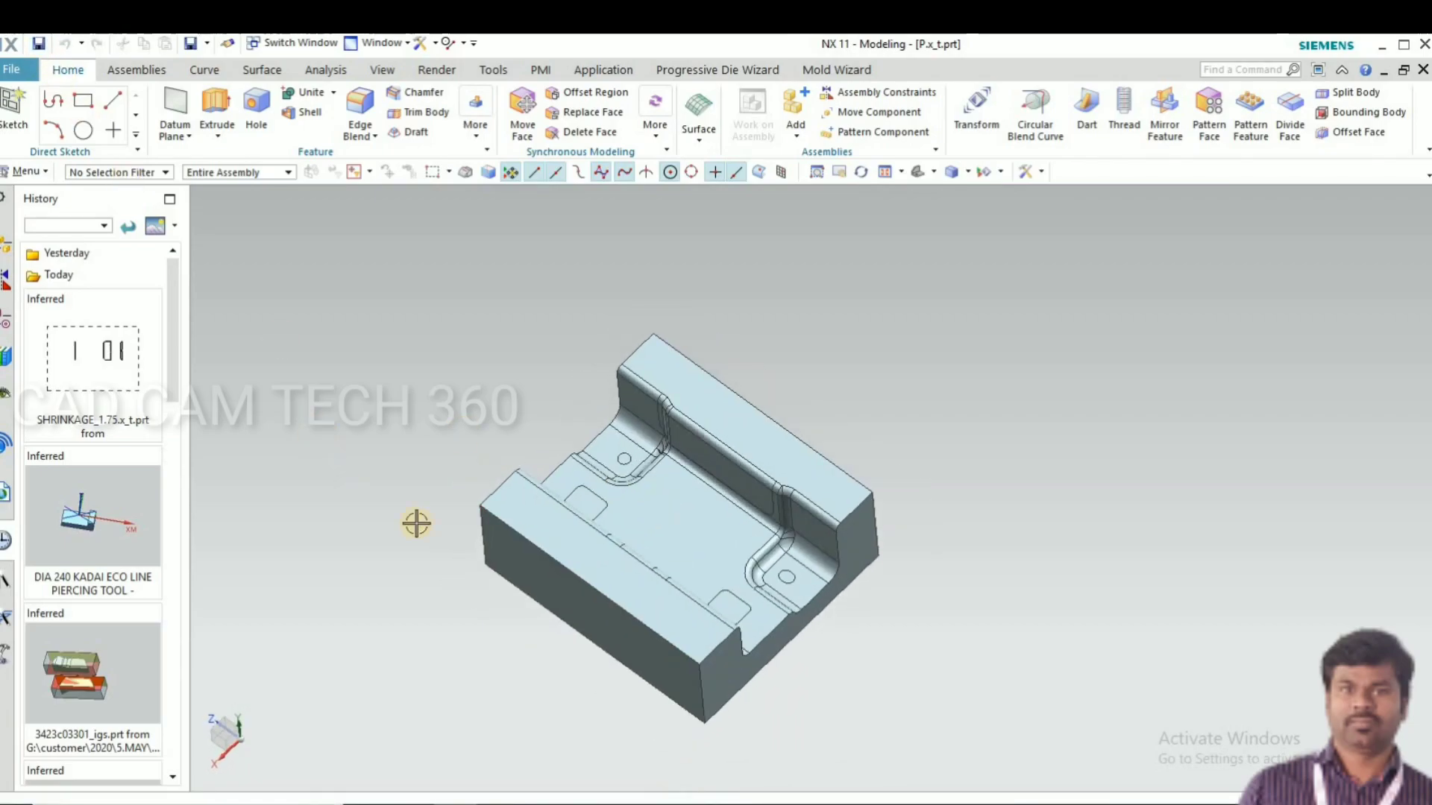
key("ctrl+shift+k")
left_click(559, 409)
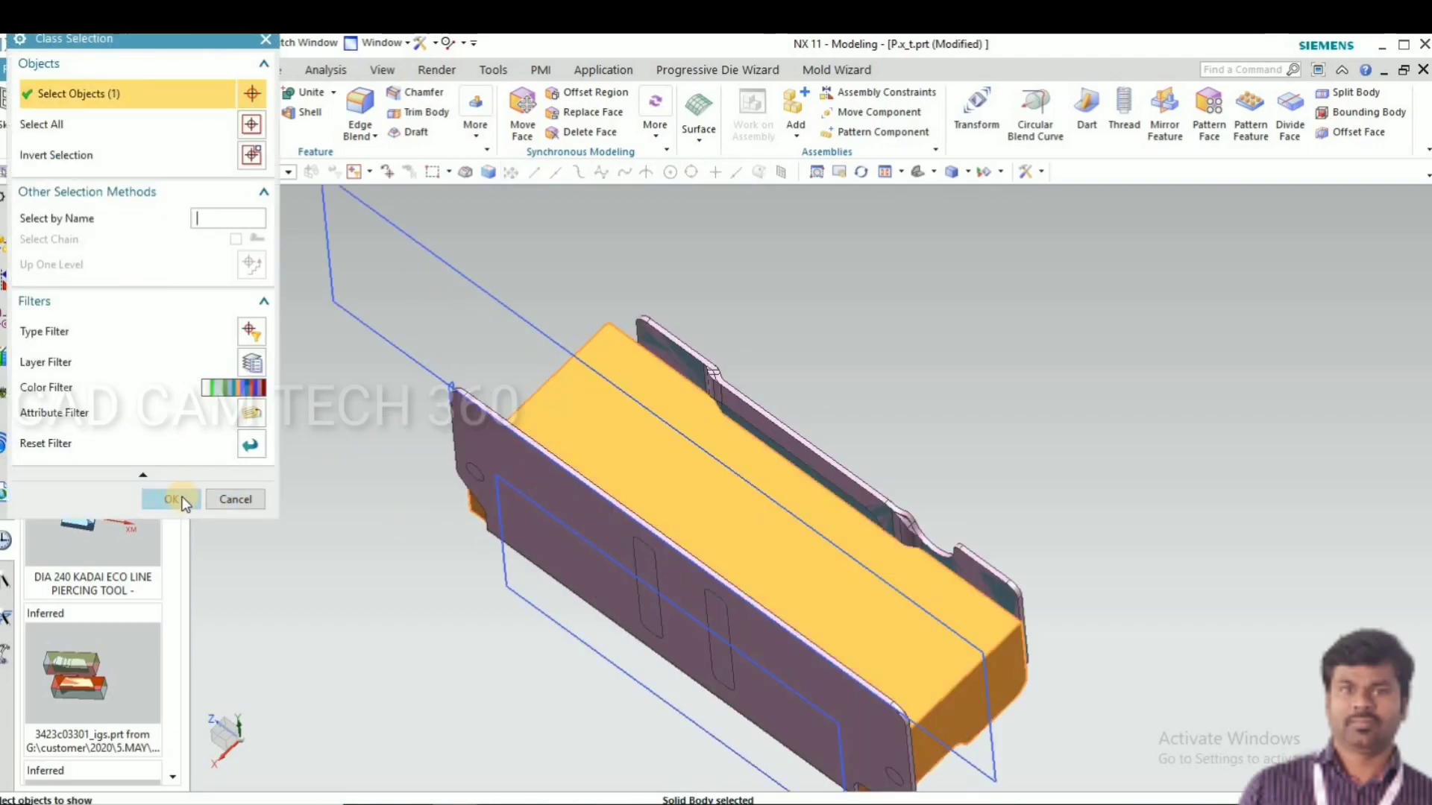
left_click(183, 500)
Step: Make both protruding end faces of the inner block flush with the outer block's end faces using Replace Face with 0 mm offset
middle_click_drag(392, 559, 448, 422)
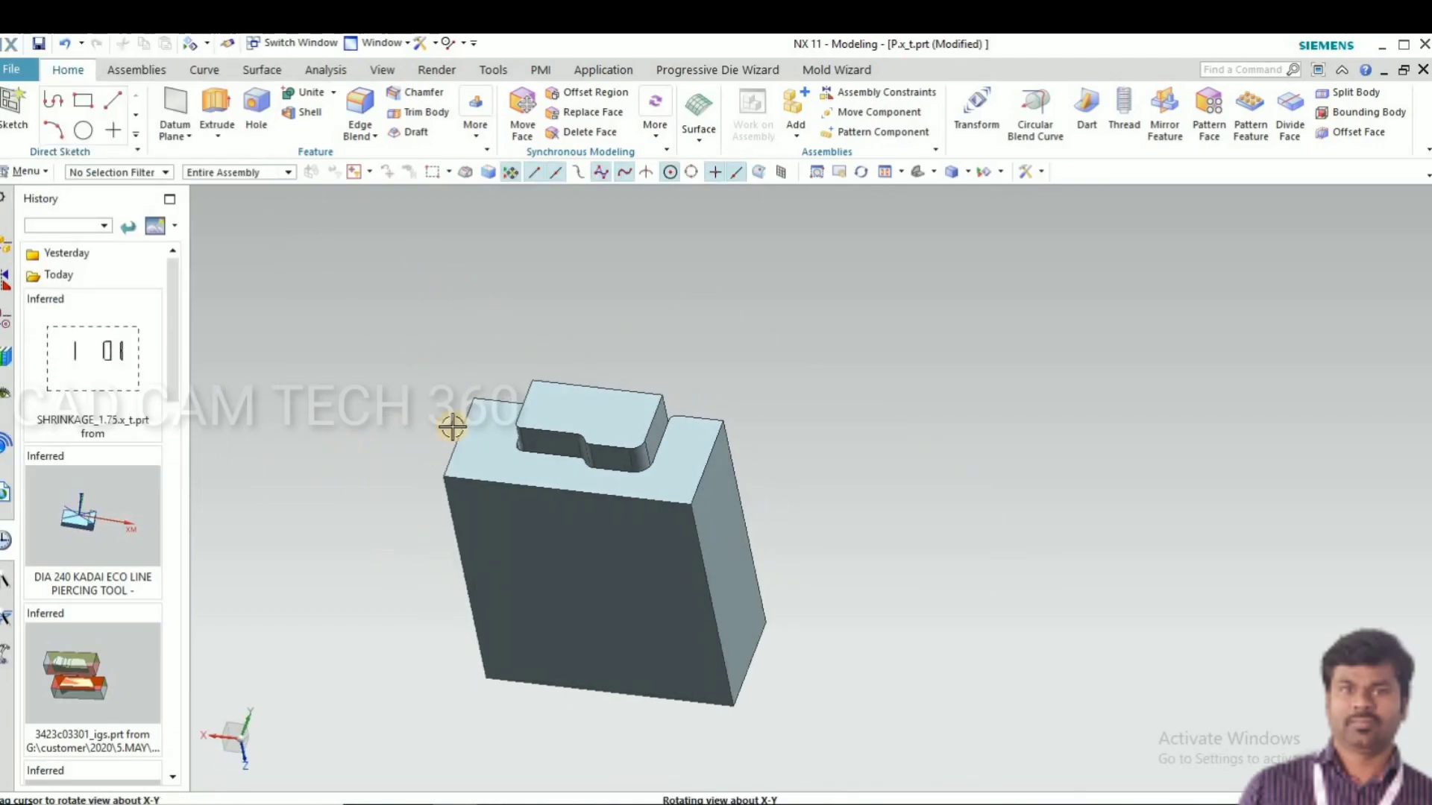
left_click(575, 405)
left_click(176, 295)
middle_click_drag(627, 498, 484, 455)
left_click(498, 380)
middle_click(527, 373)
left_click(527, 377)
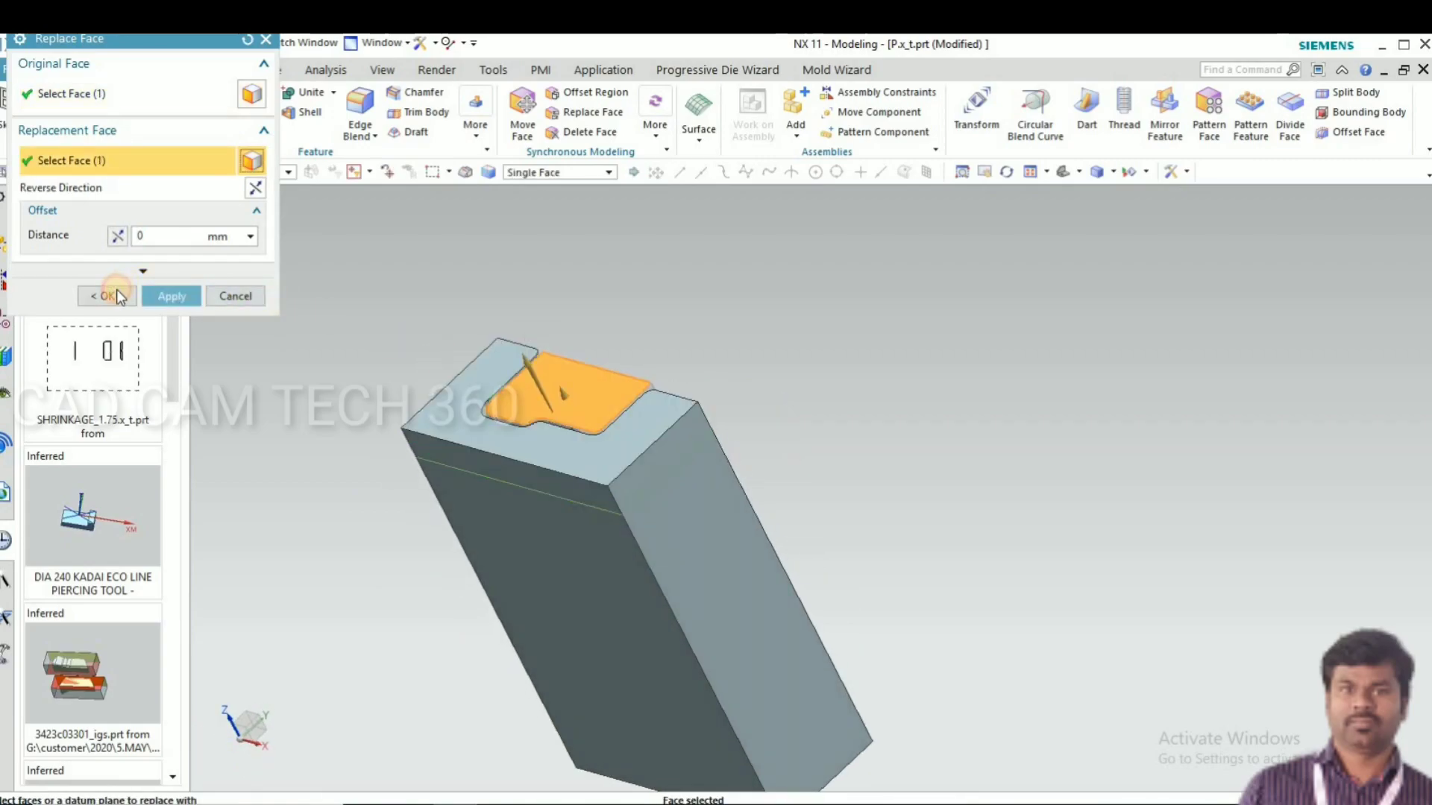
middle_click(777, 426)
Step: Hide the inner block to leave only the outer block in view
middle_click_drag(789, 502, 716, 548)
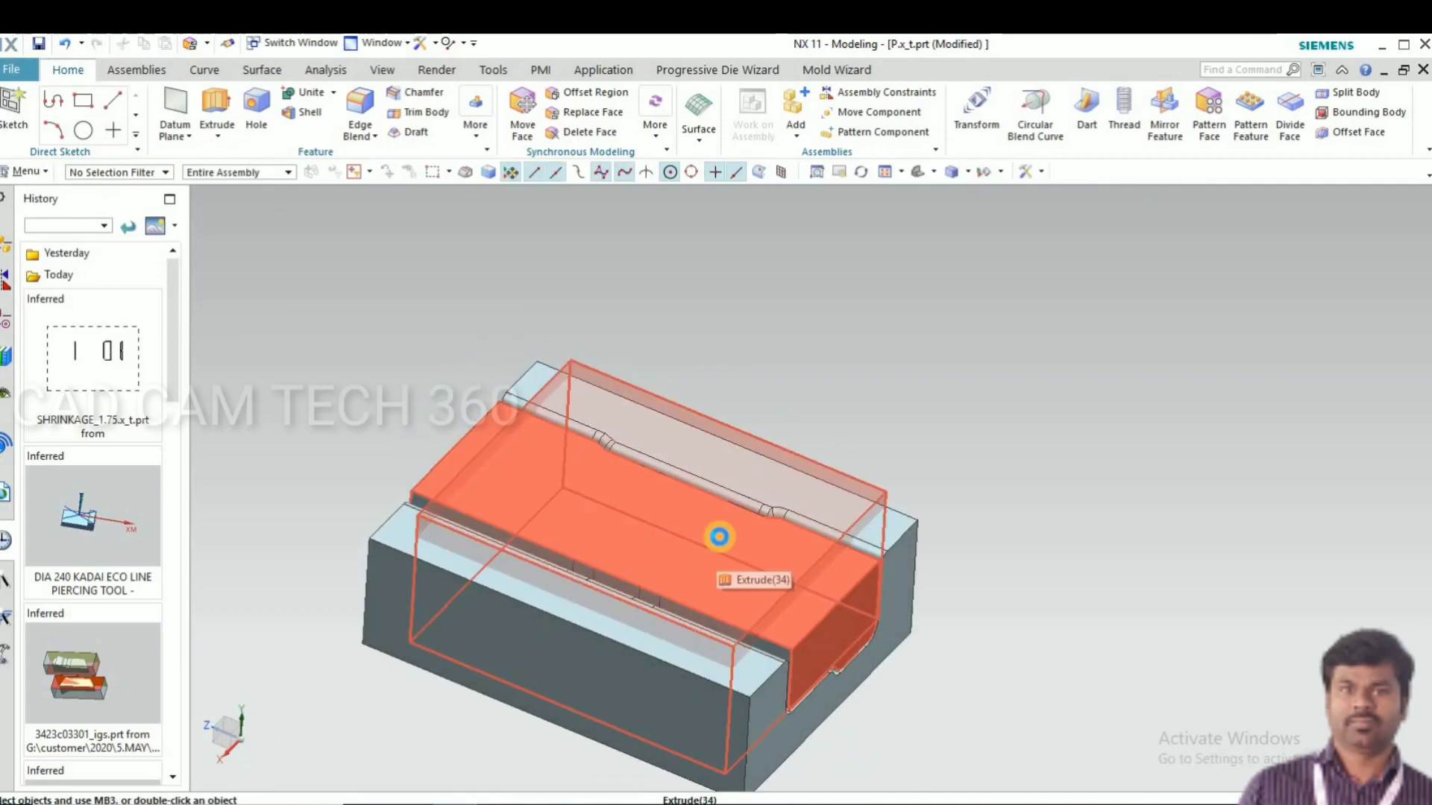
left_click(719, 537)
key("ctrl+b")
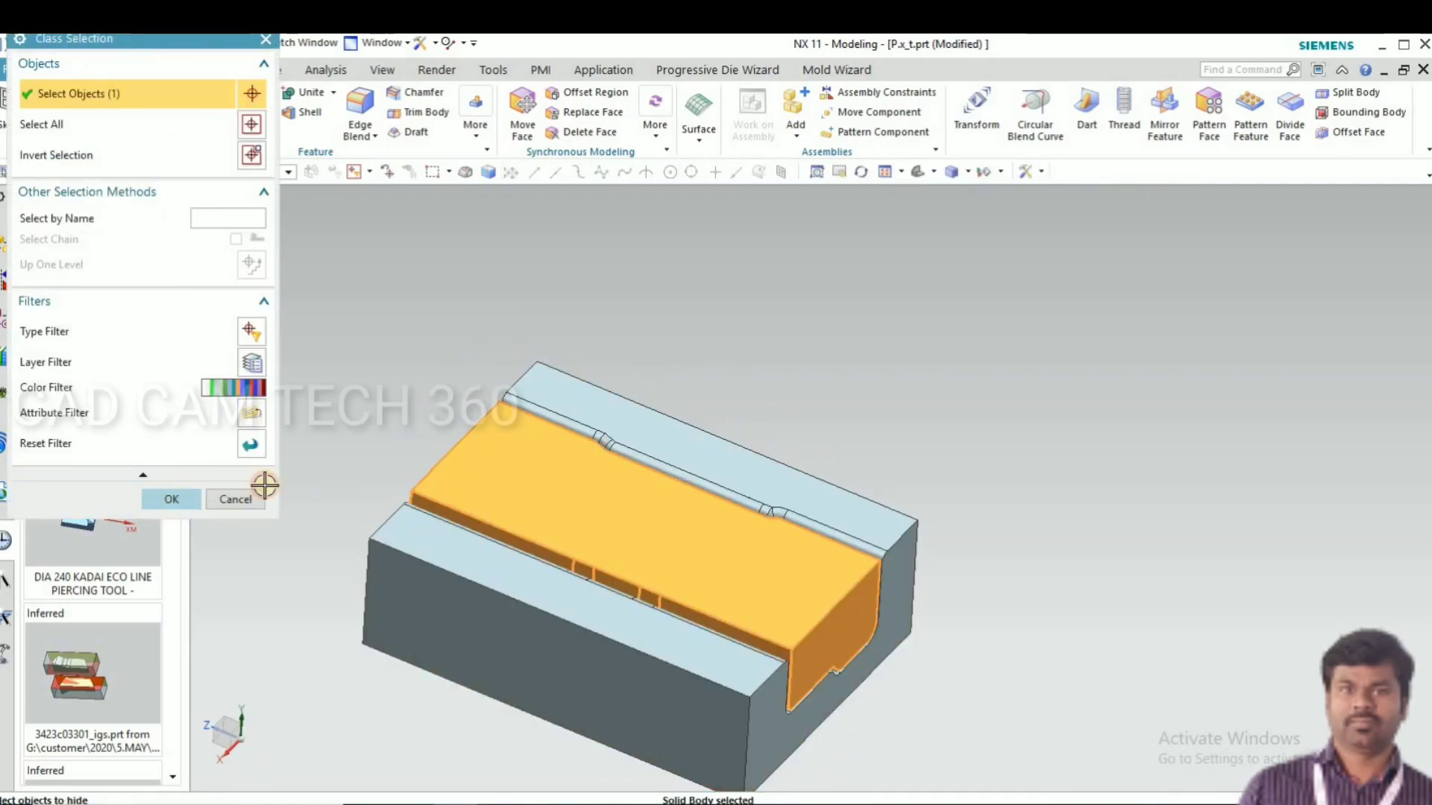
left_click(172, 499)
middle_click_drag(693, 511, 772, 582)
key("ctrl+j")
left_click(169, 123)
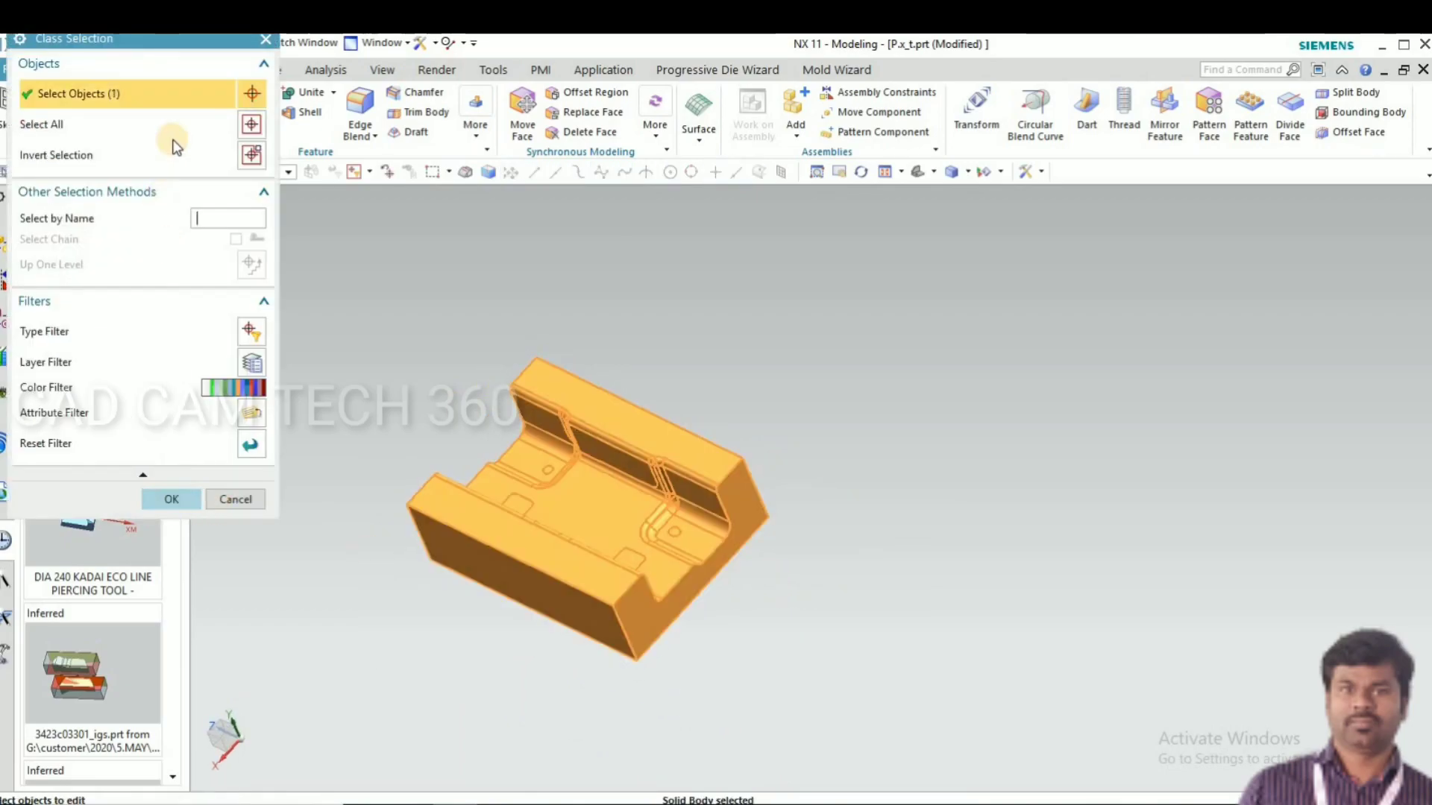
left_click(170, 495)
left_click(214, 148)
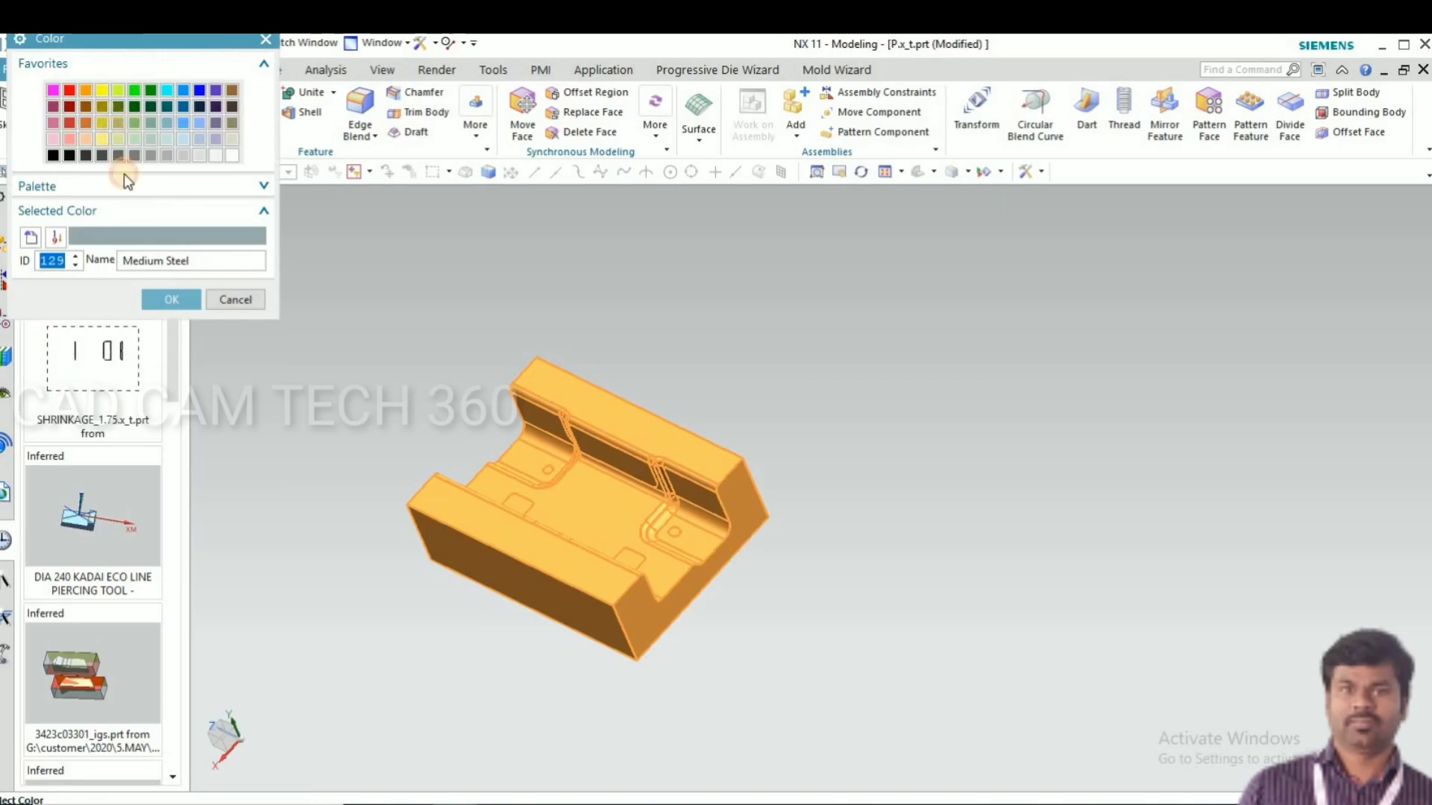
left_click(175, 296)
middle_click(416, 595)
middle_click_drag(416, 595, 528, 496)
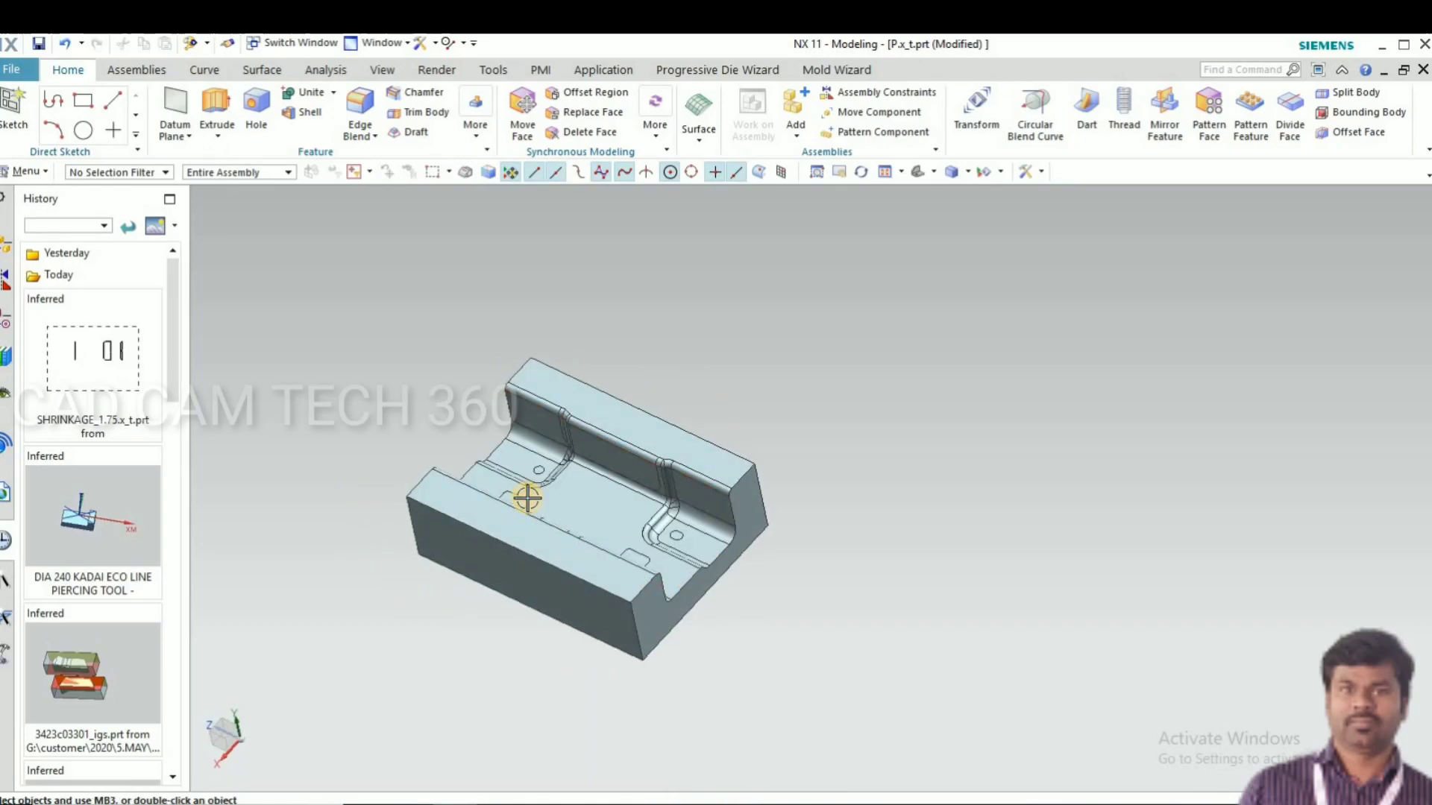
Step: Show the hidden inner block and the bracket together with the outer block
key("ctrl+shift+k")
left_click(564, 424)
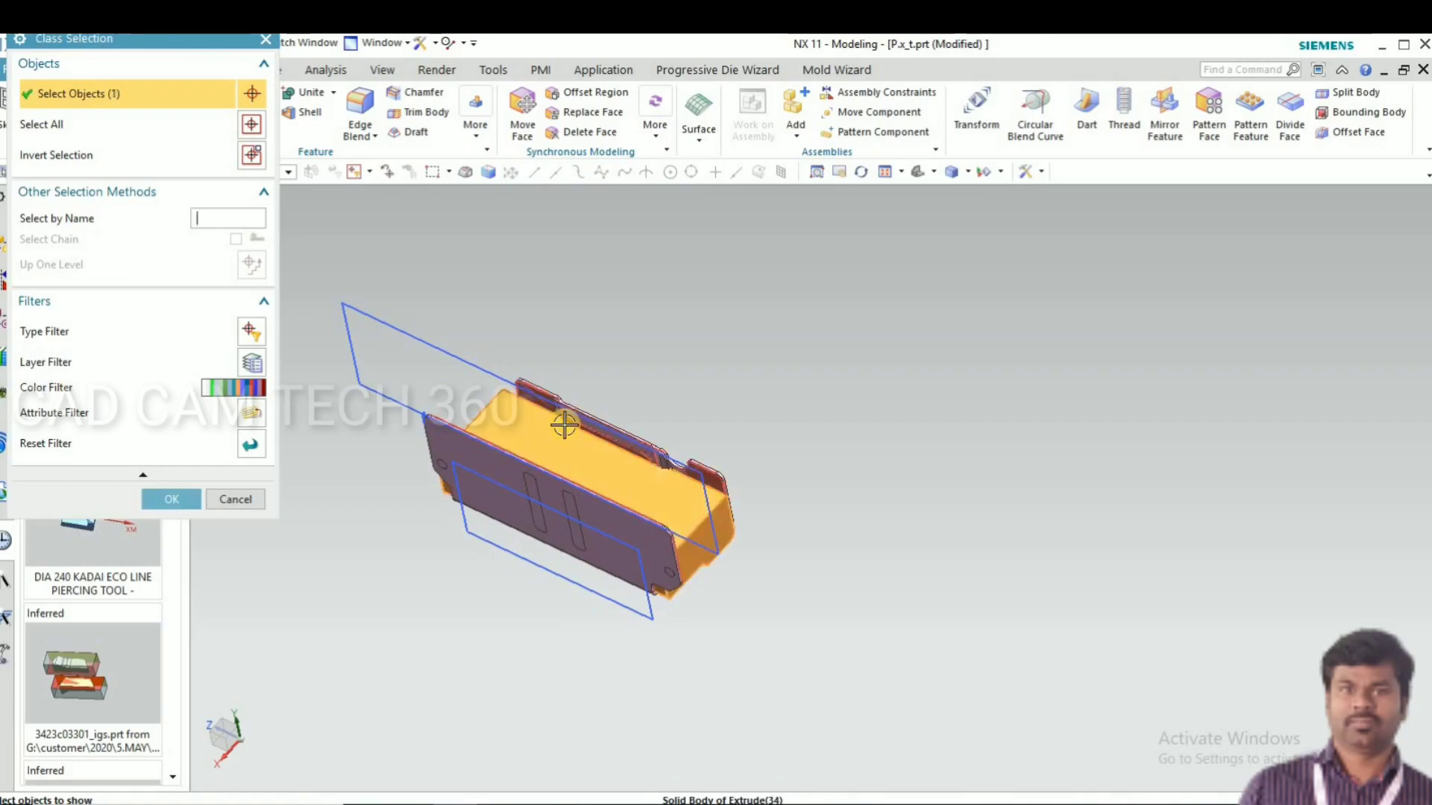
scroll(532, 388, "up", 10)
left_click(373, 431)
left_click(163, 494)
middle_click(625, 382)
scroll(623, 441, "up", 8)
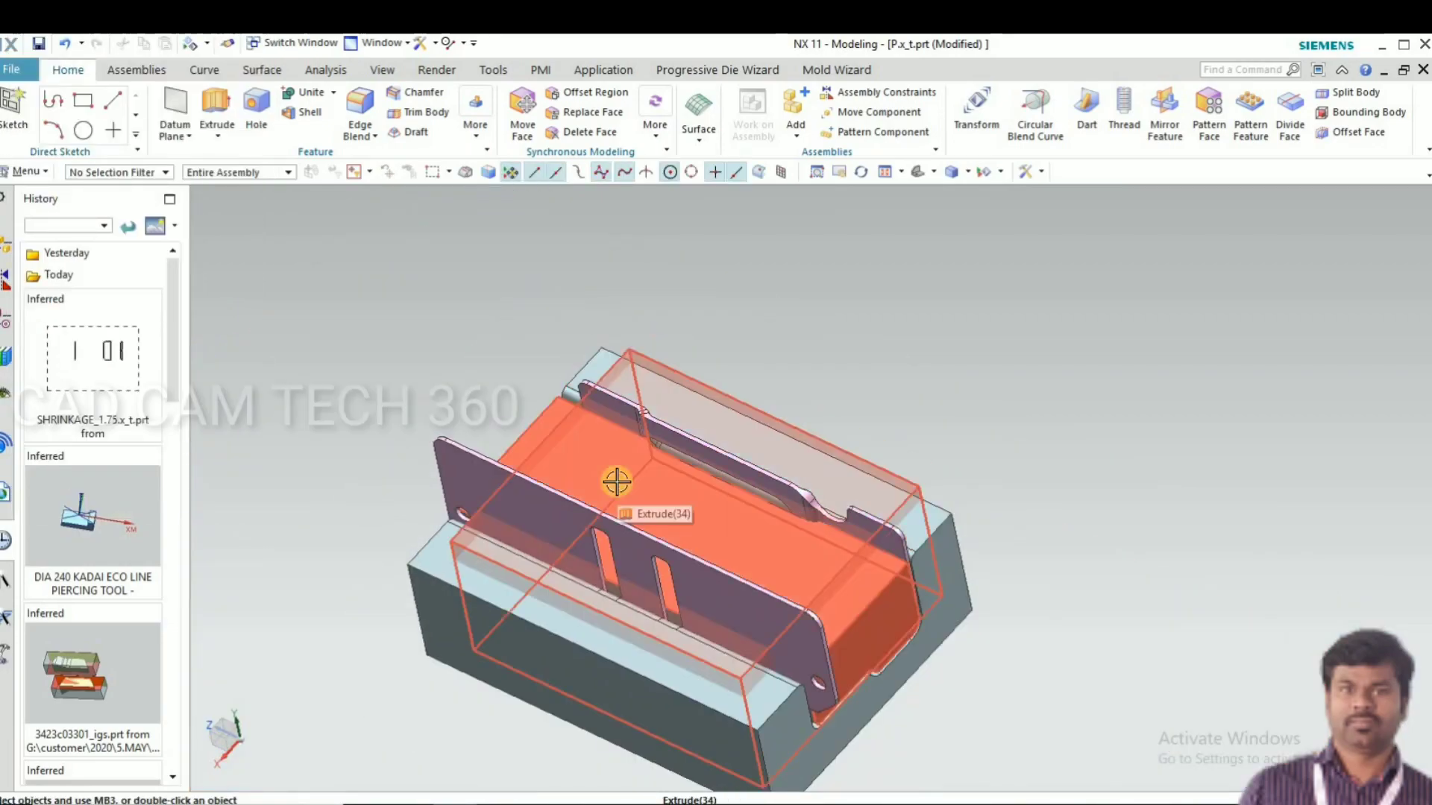
Step: Change the inner block's display colour to bright blue
key("ctrl+j")
left_click(637, 489)
left_click(183, 498)
left_click(201, 140)
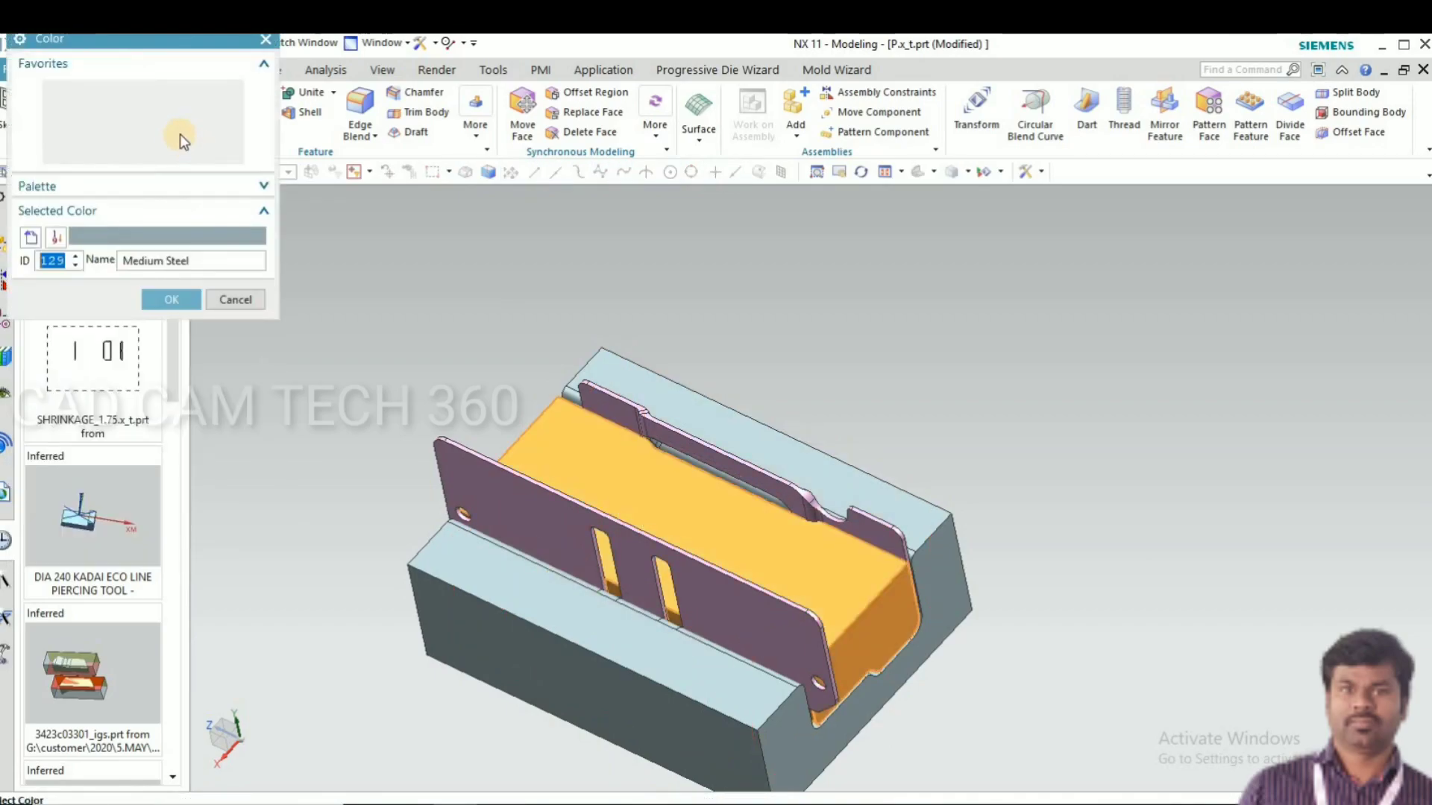
left_click(183, 122)
left_click(169, 300)
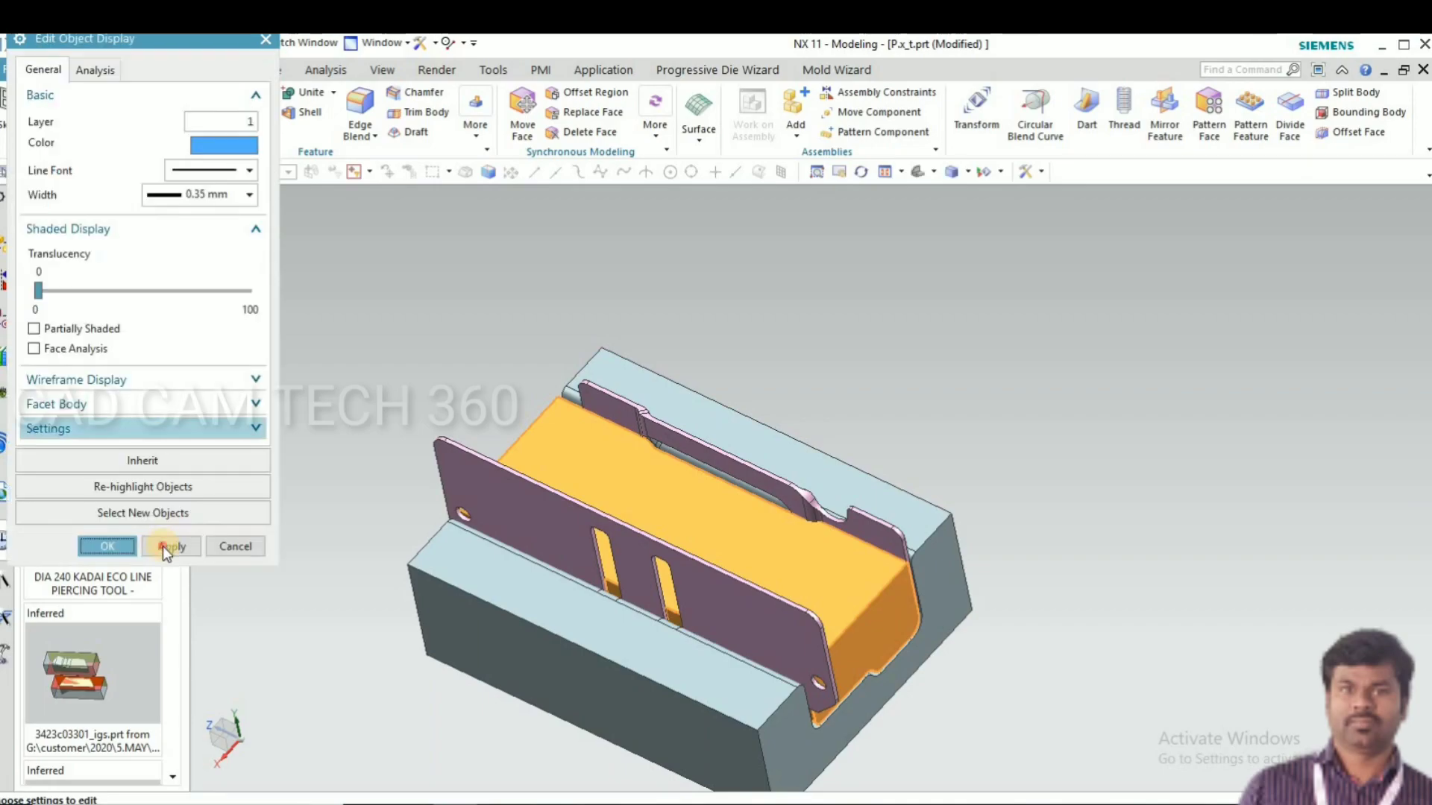
left_click(163, 546)
Step: Change the outer block's display colour to pale yellow
left_click(528, 636)
middle_click(169, 195)
left_click(201, 140)
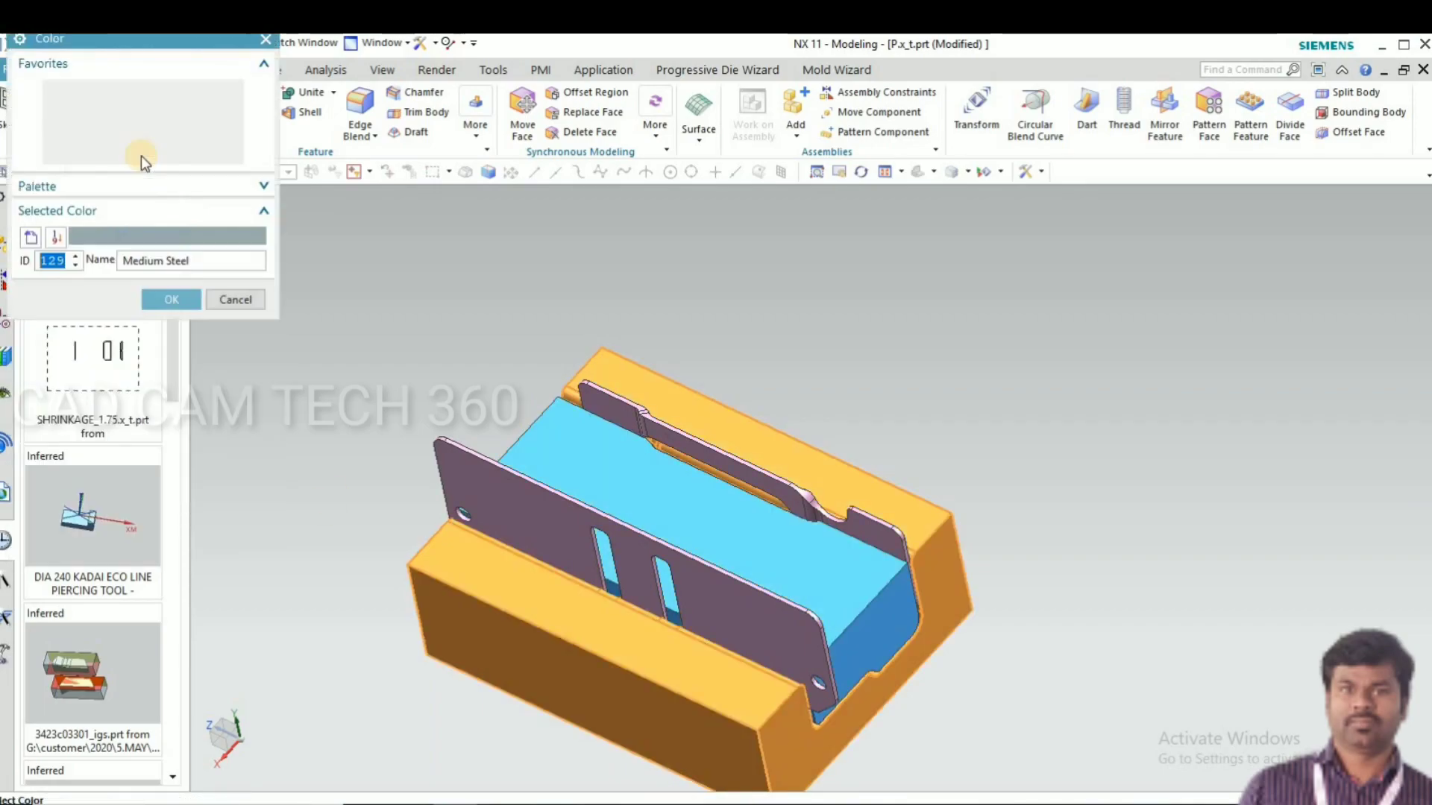
left_click(163, 300)
left_click(105, 544)
scroll(373, 453, "down", 3)
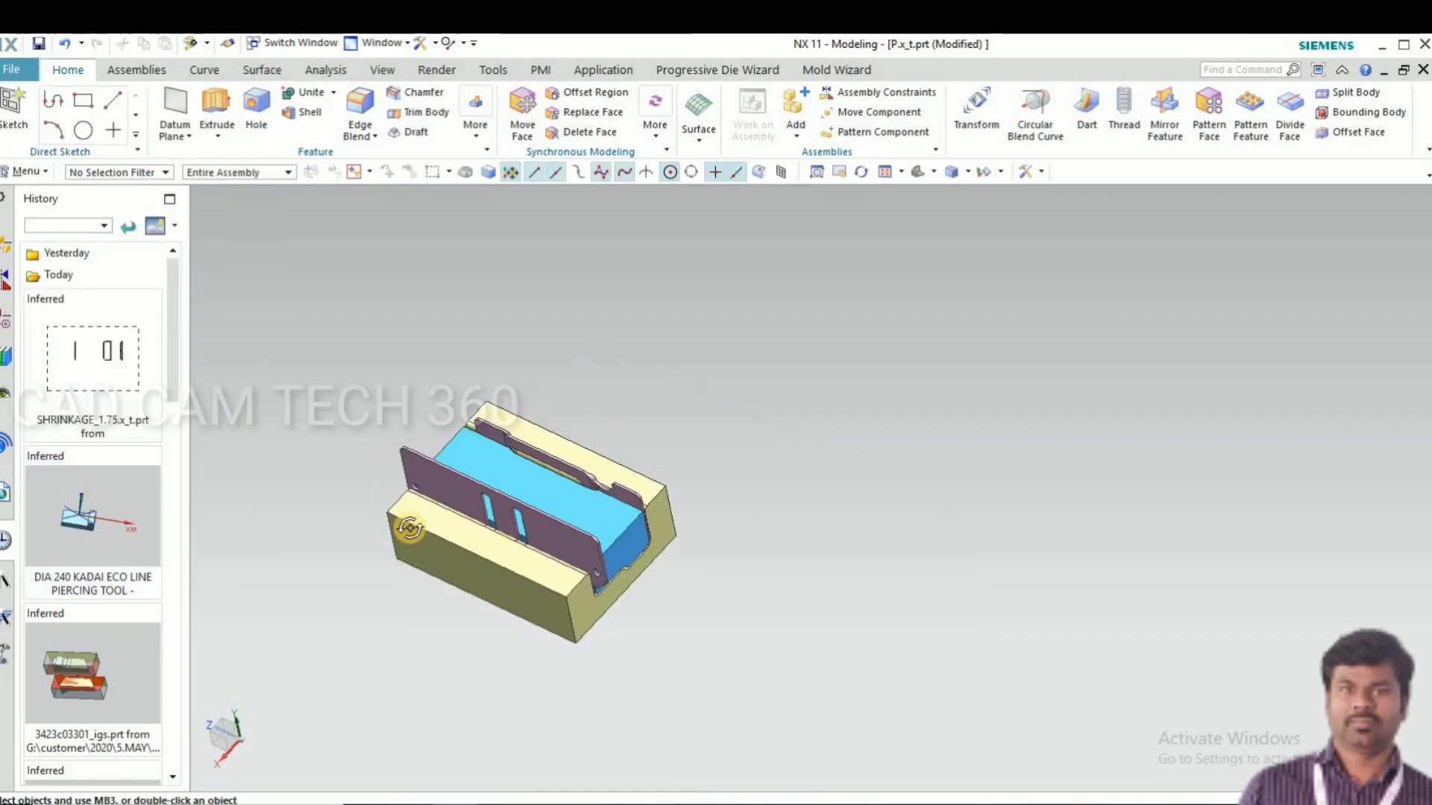
Step: Examine how the coloured inner and outer blocks fit around the bracket from several angles
middle_click_drag(373, 453, 641, 531)
scroll(775, 557, "down", 2)
scroll(639, 524, "up", 3)
scroll(639, 524, "up", 2)
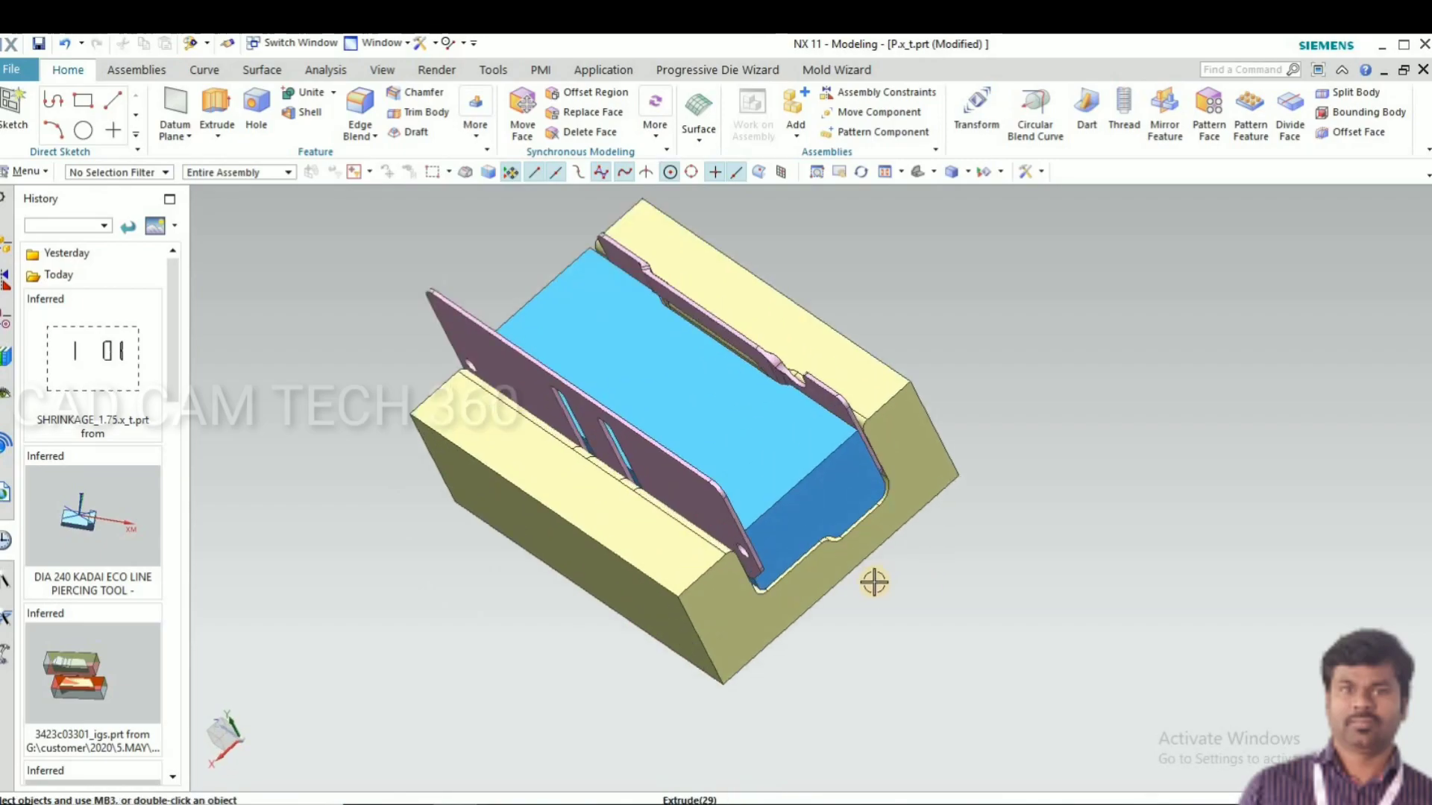
scroll(898, 584, "down", 2)
middle_click_drag(898, 585, 877, 591)
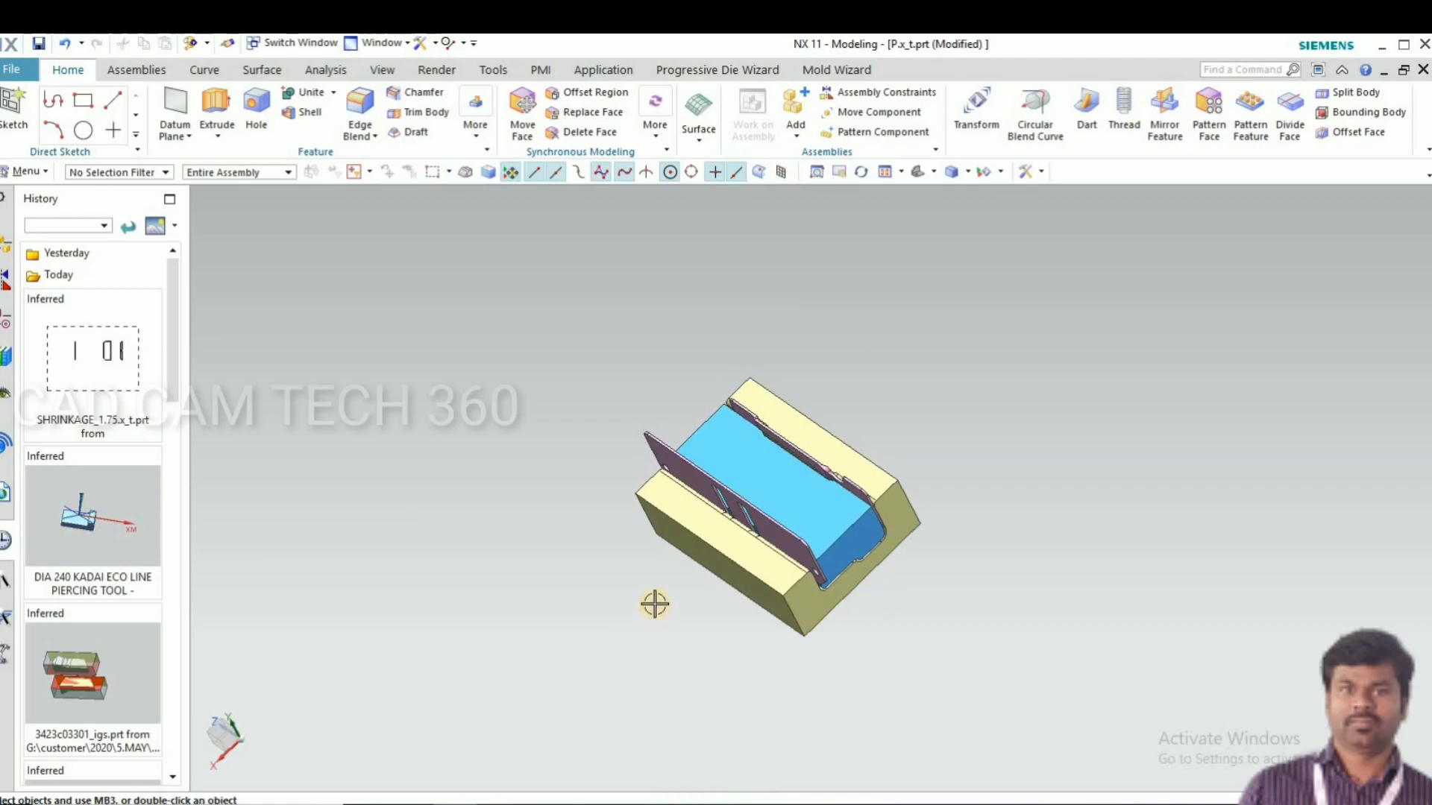
scroll(651, 560, "up", 1)
middle_click_drag(651, 560, 650, 557)
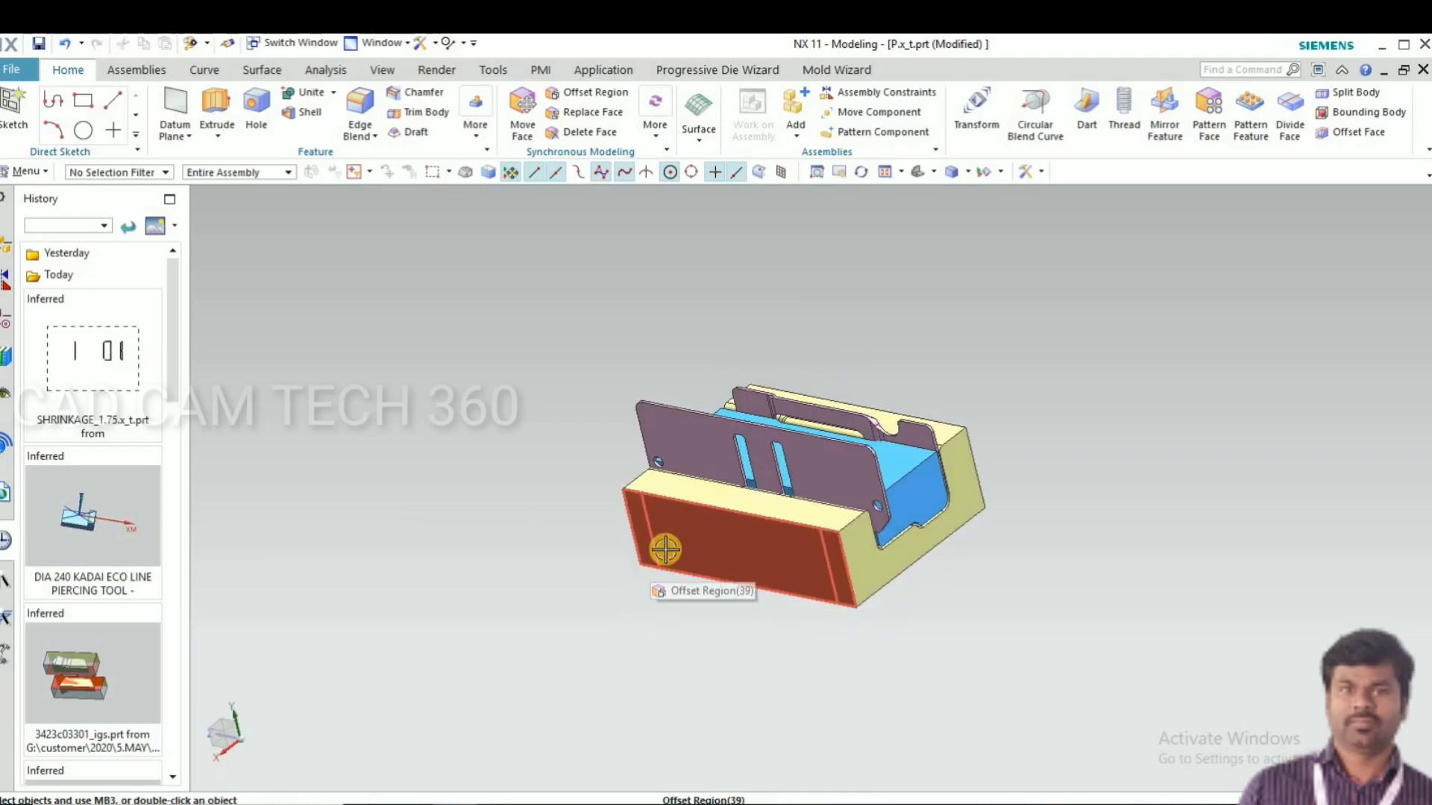
Step: Set the outer block's shaded display translucency to 49
key("ctrl+j")
left_click(663, 548)
left_click(159, 495)
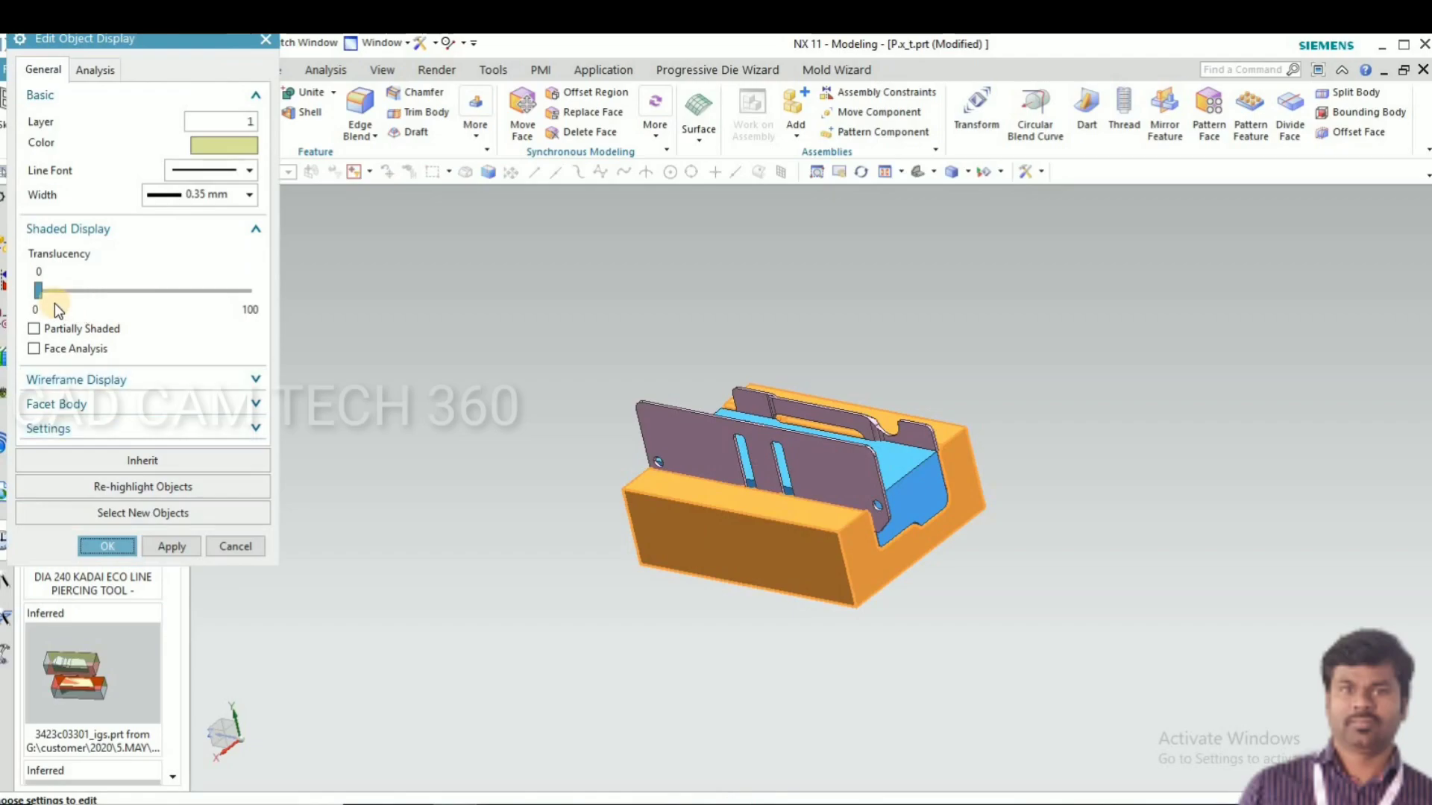
left_click(131, 305)
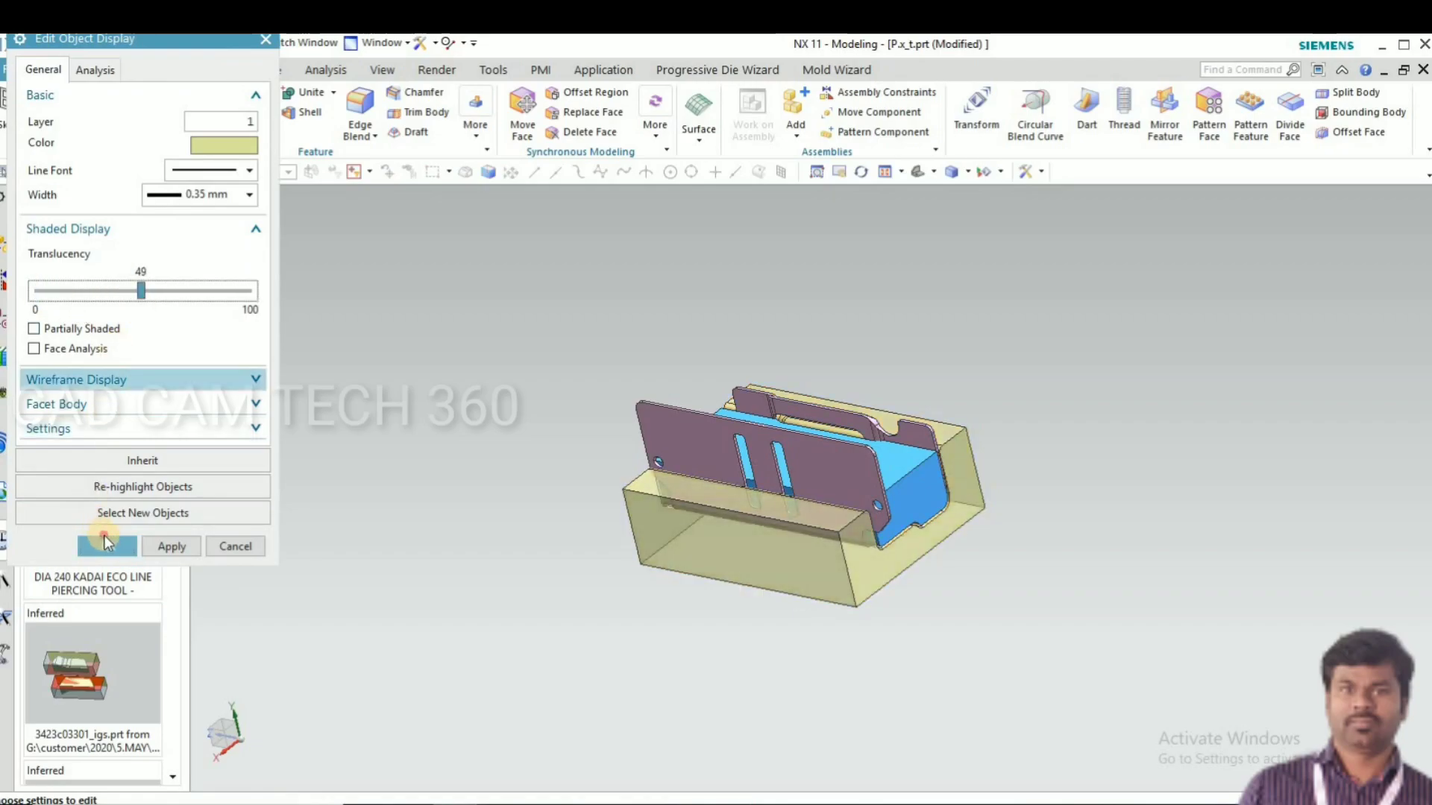
middle_click(636, 566)
Step: Inspect the end profile of the two blocks and the bracket between them in a straight-on view
middle_click_drag(636, 566, 678, 585)
key("F8")
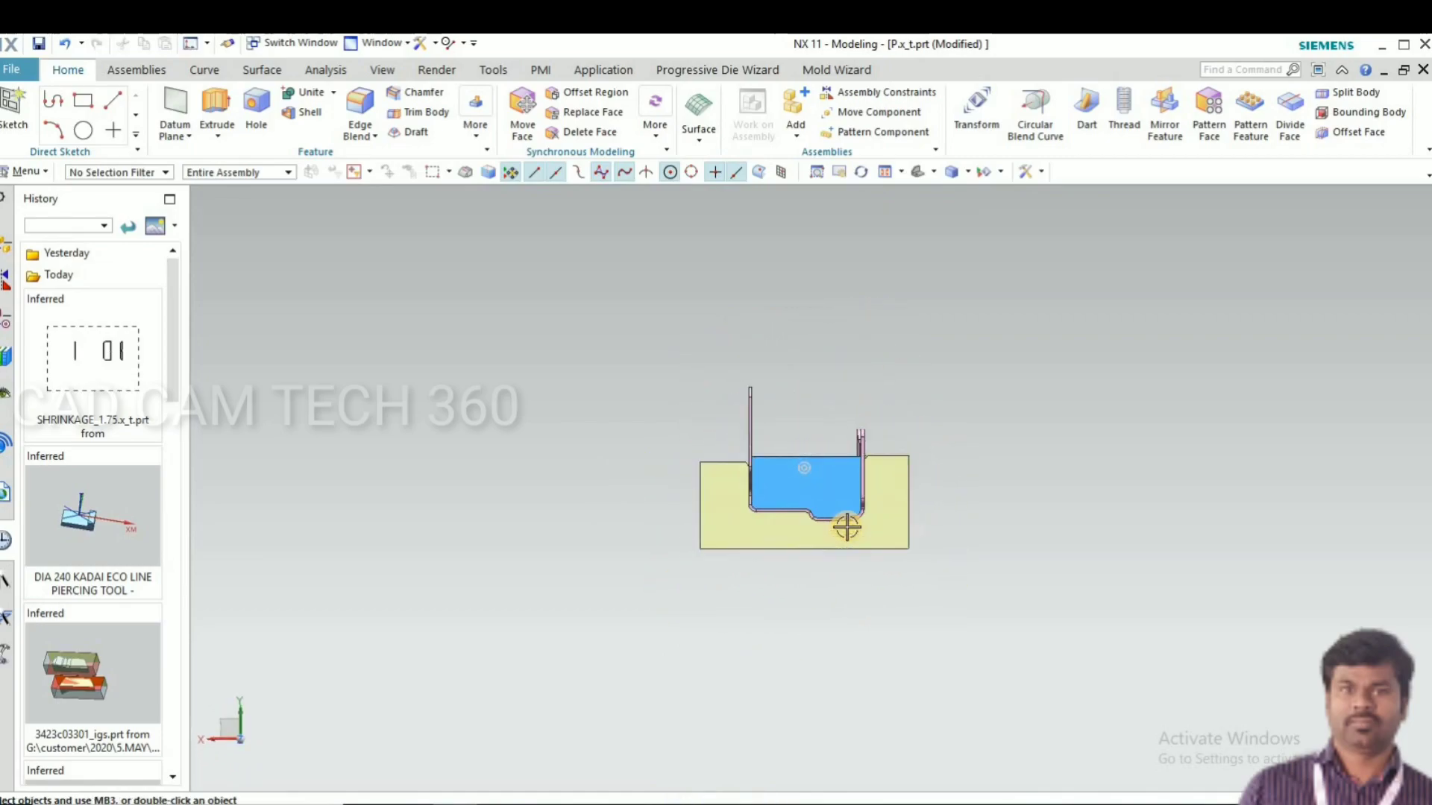
scroll(849, 531, "up", 5)
scroll(1177, 639, "up", 1)
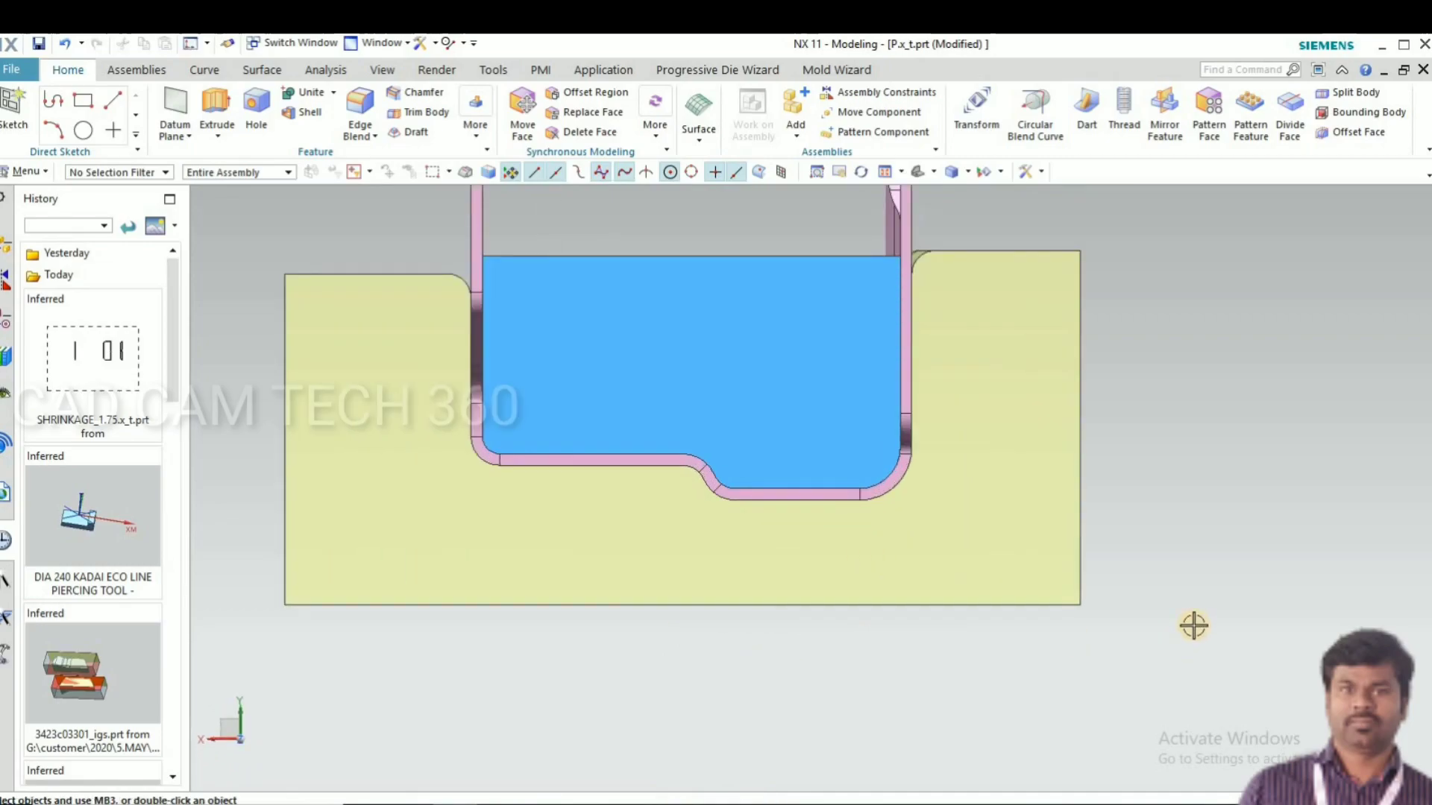
scroll(1193, 627, "up", 1)
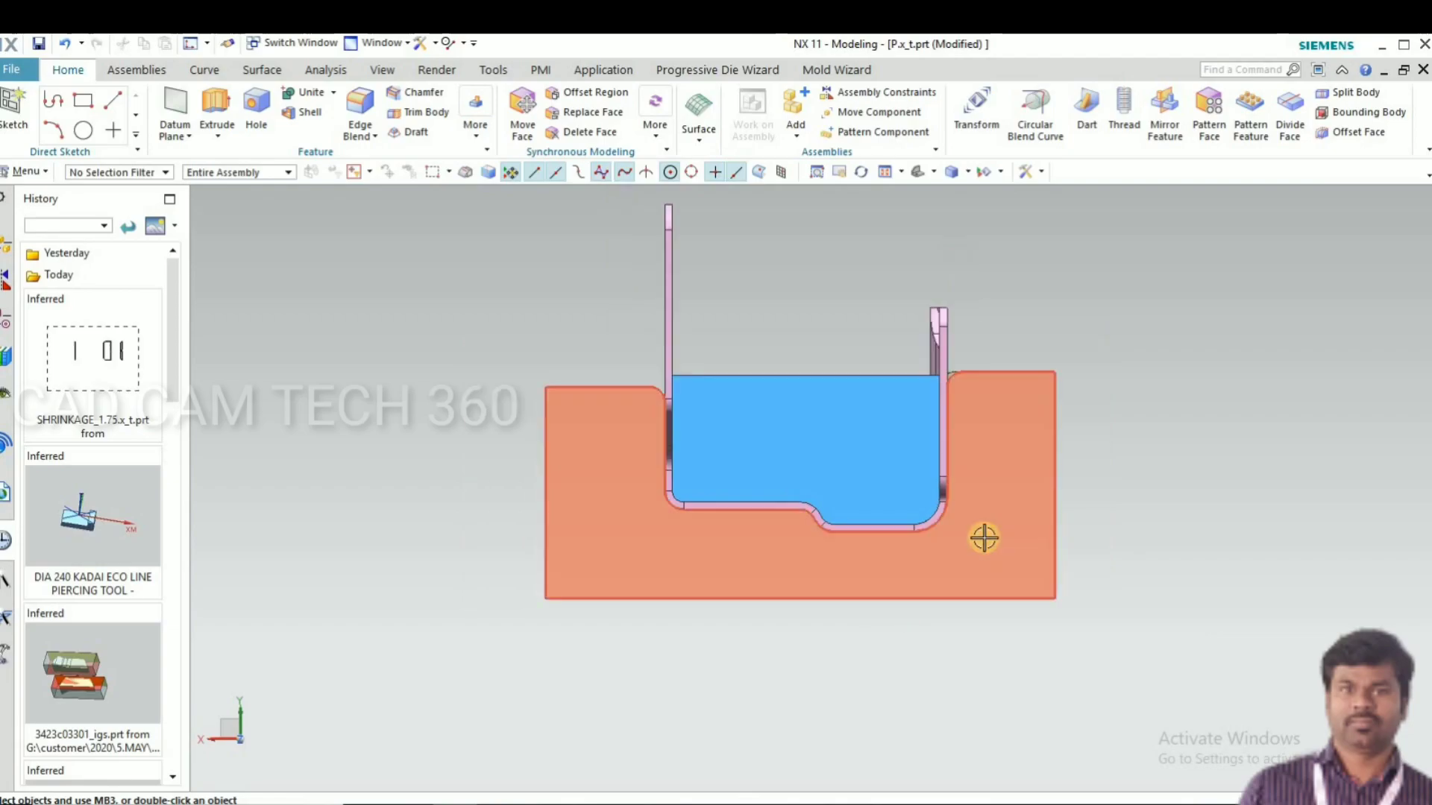
scroll(863, 549, "up", 4)
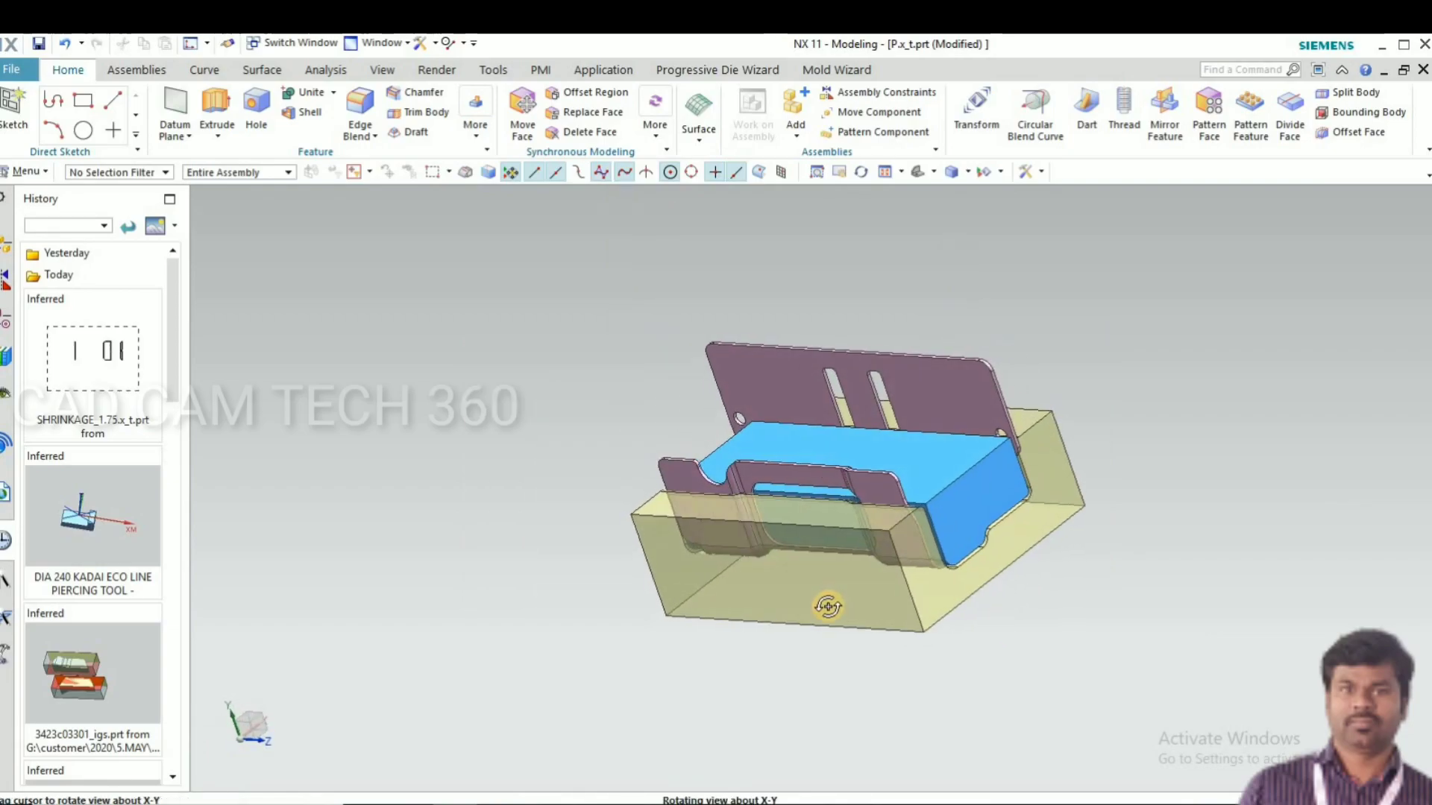